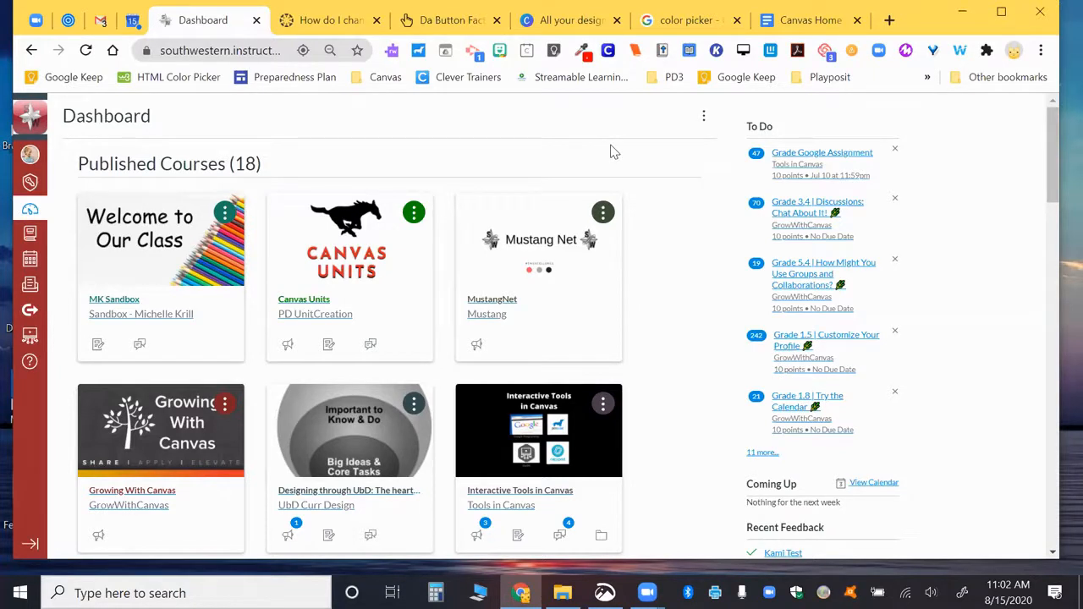
Step: Bring up the Canvas Home Pages guide and scroll to its eight front-page setup steps
left_click(804, 21)
scroll(407, 404, "down", 2)
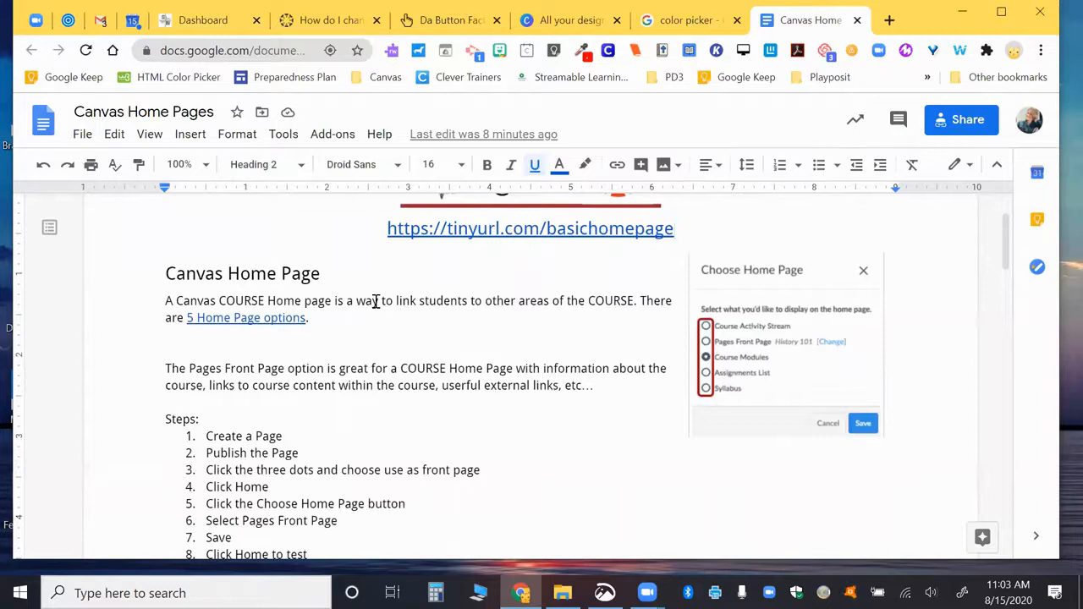
Step: Go back to the Canvas dashboard and open the MK Sandbox course home page
left_click(191, 25)
left_click(146, 241)
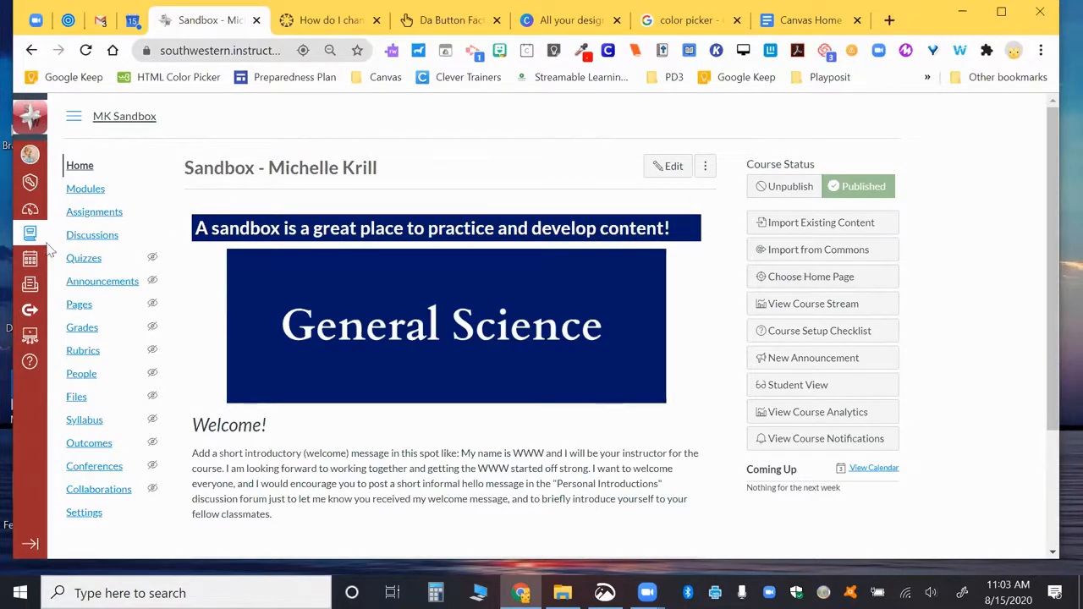
Step: Set the MK Sandbox course home page to the Syllabus and view the resulting Home
left_click(798, 286)
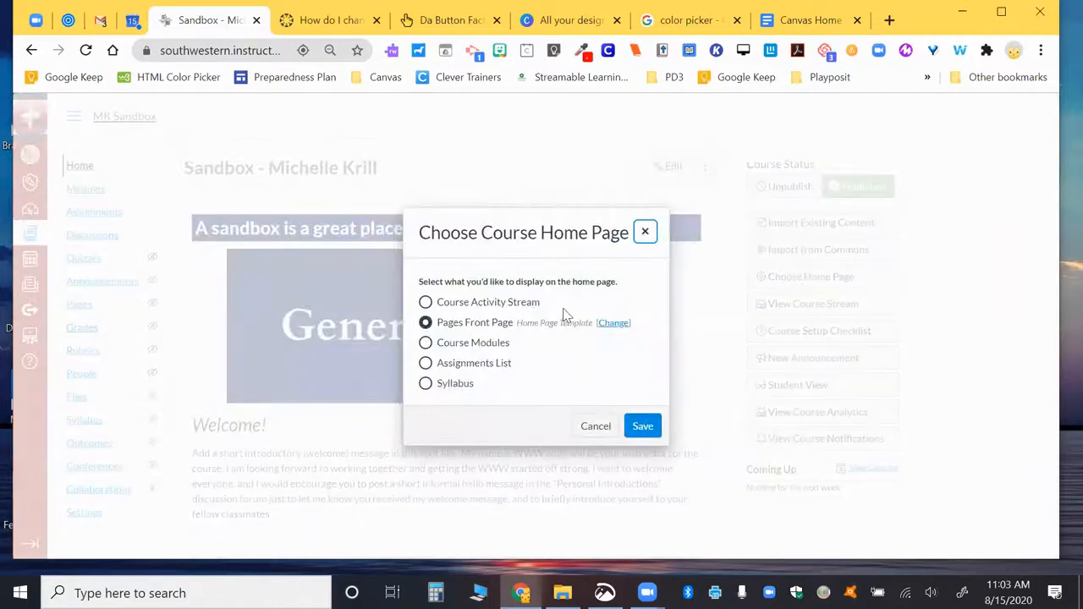
left_click(426, 302)
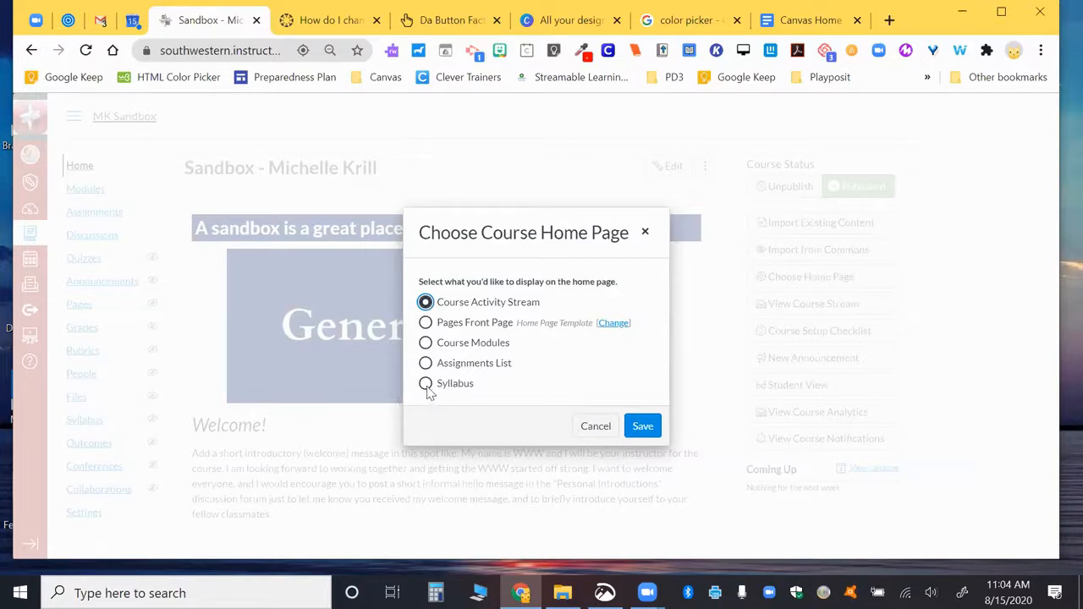
left_click(427, 386)
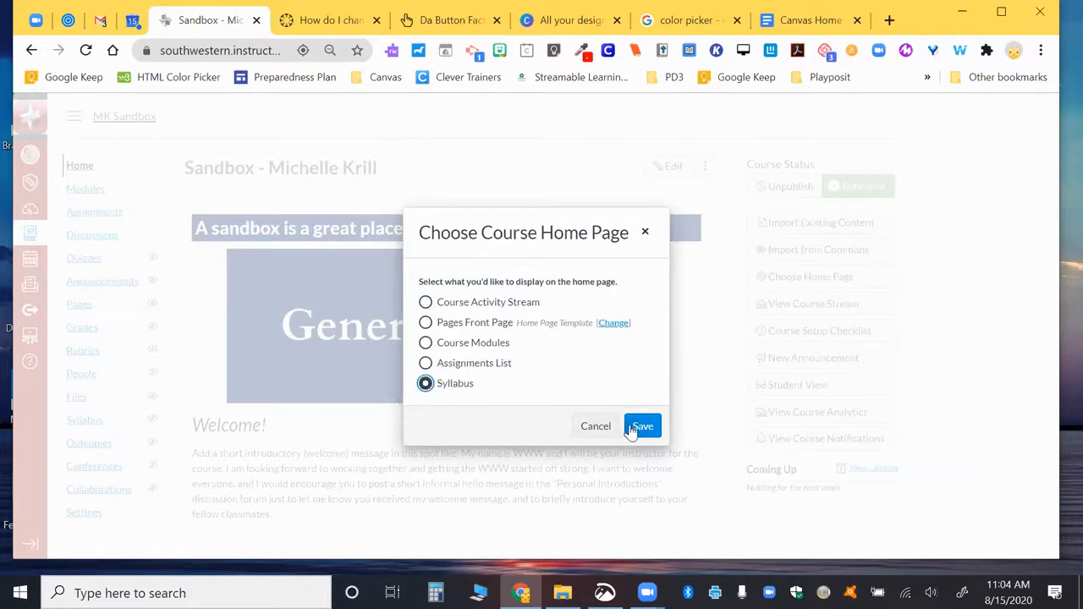
left_click(631, 430)
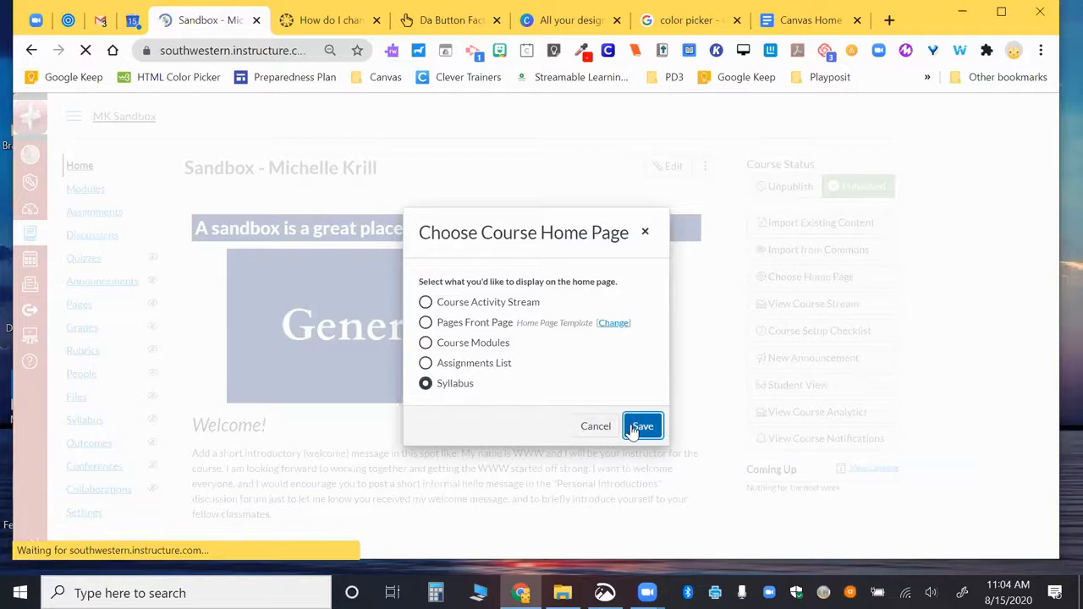
left_click(80, 165)
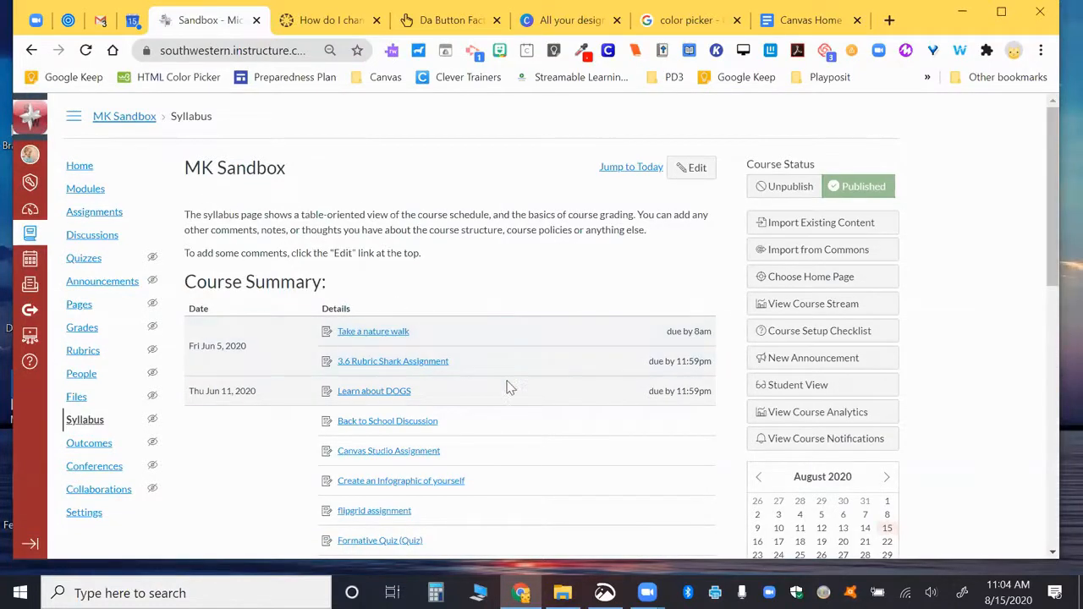
scroll(509, 387, "down", 3)
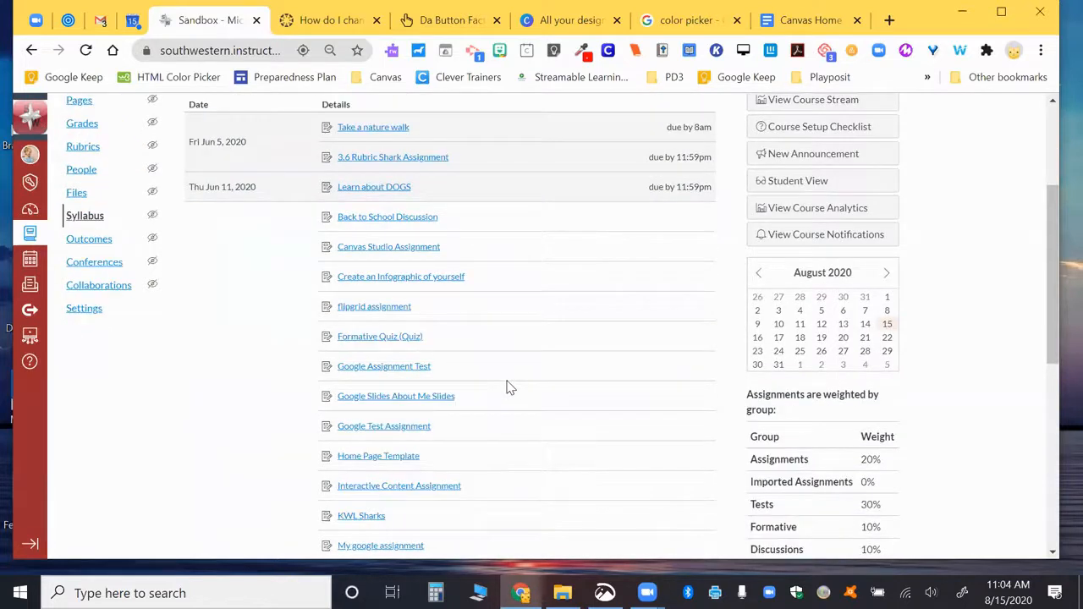
scroll(509, 387, "down", 5)
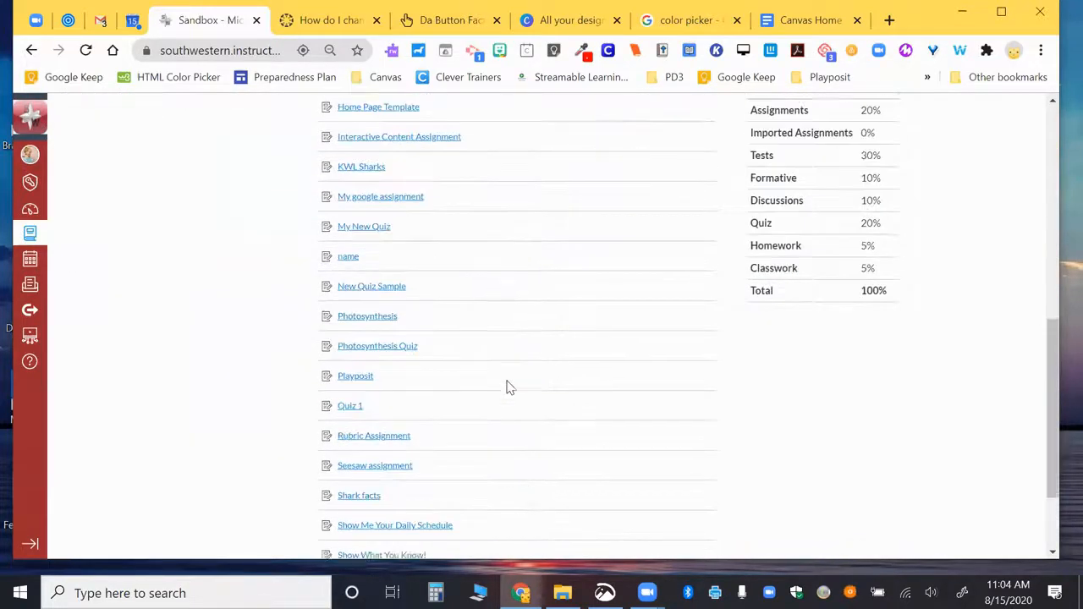
scroll(509, 387, "down", 2)
scroll(509, 387, "up", 15)
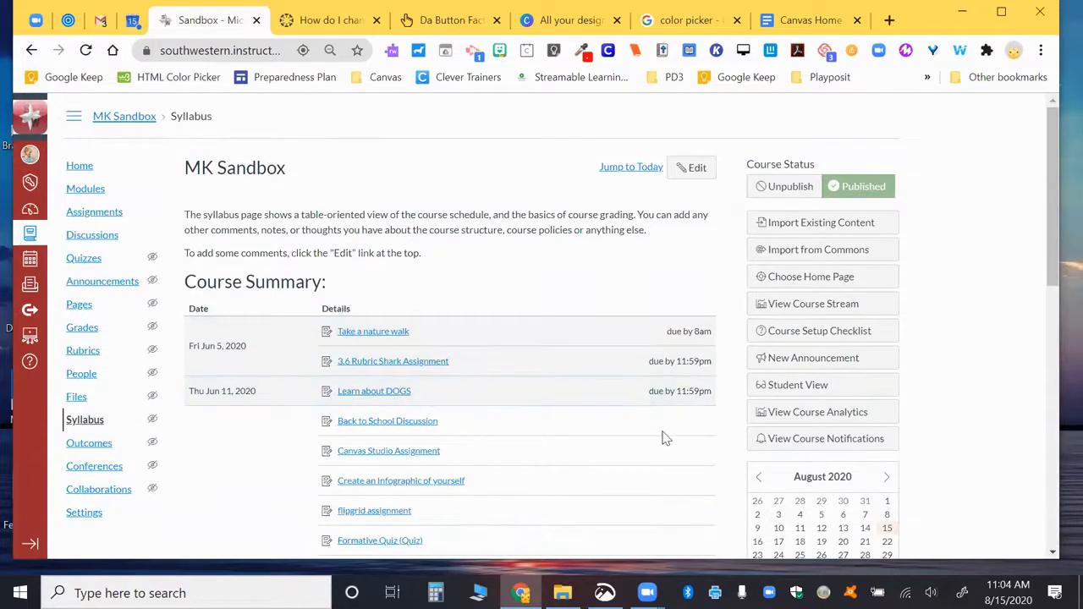
scroll(669, 493, "down", 1)
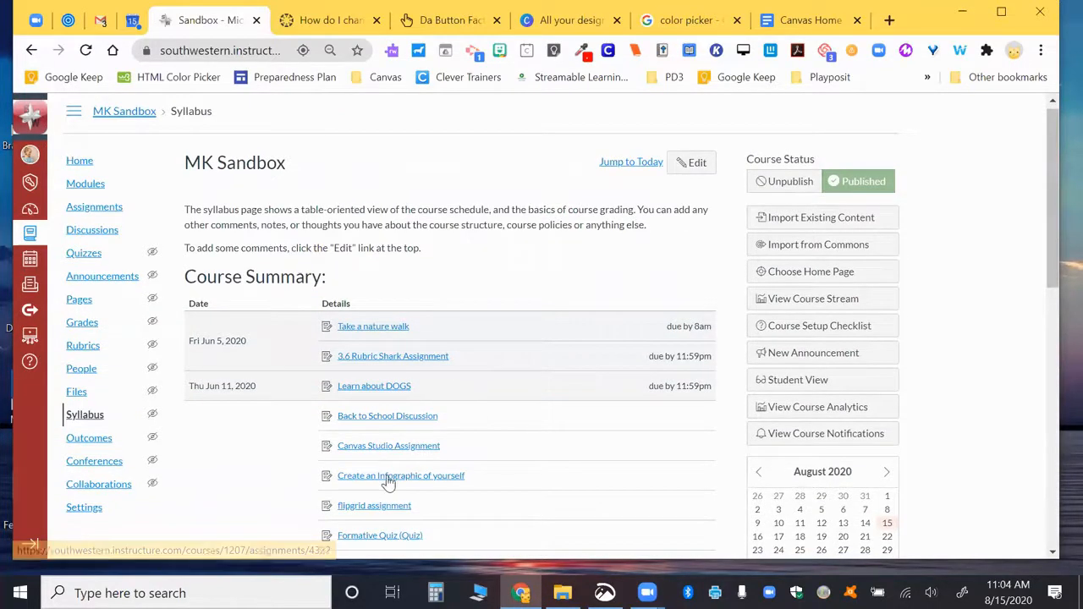
scroll(249, 375, "down", 7)
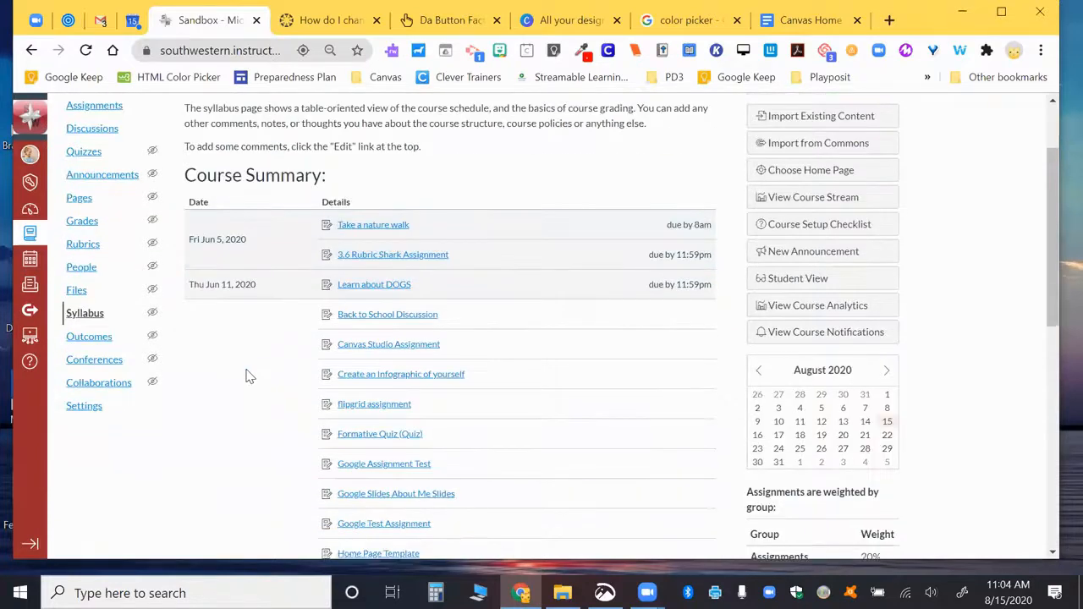
scroll(246, 375, "down", 1)
scroll(246, 373, "up", 8)
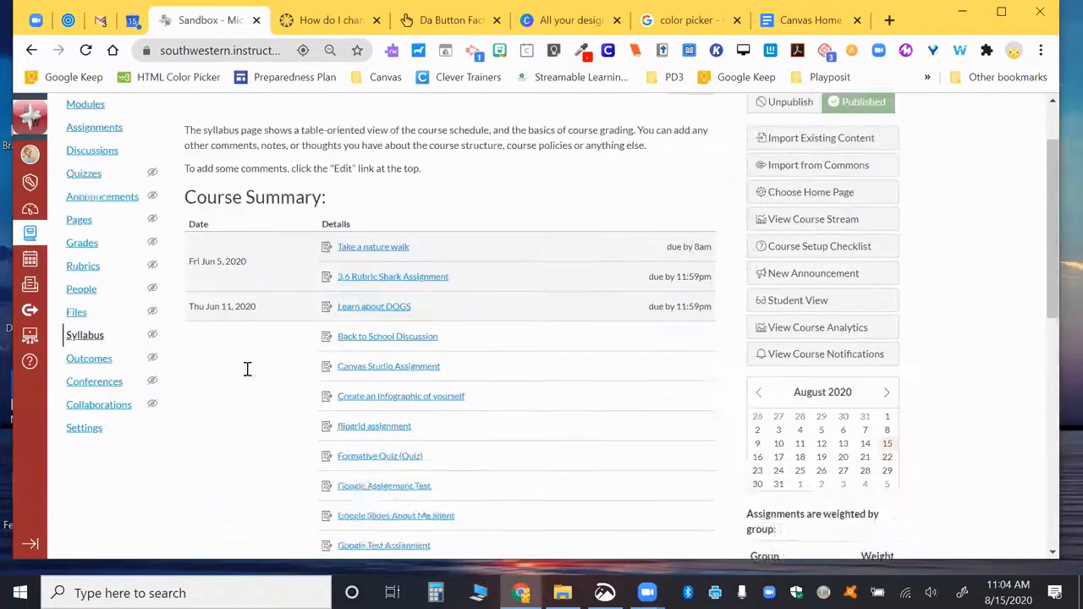
left_click(848, 277)
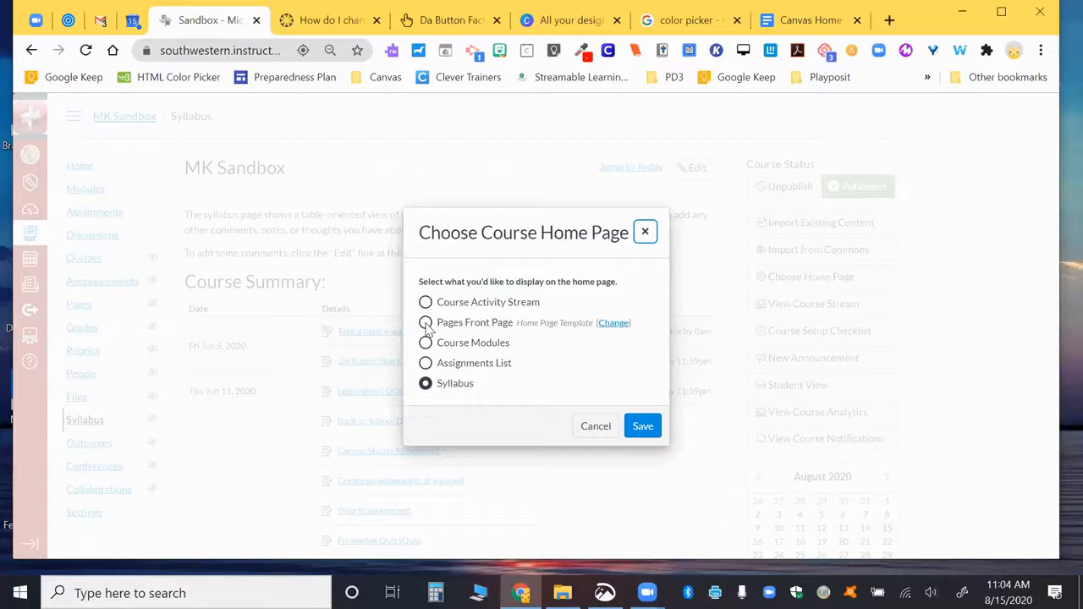
left_click(594, 428)
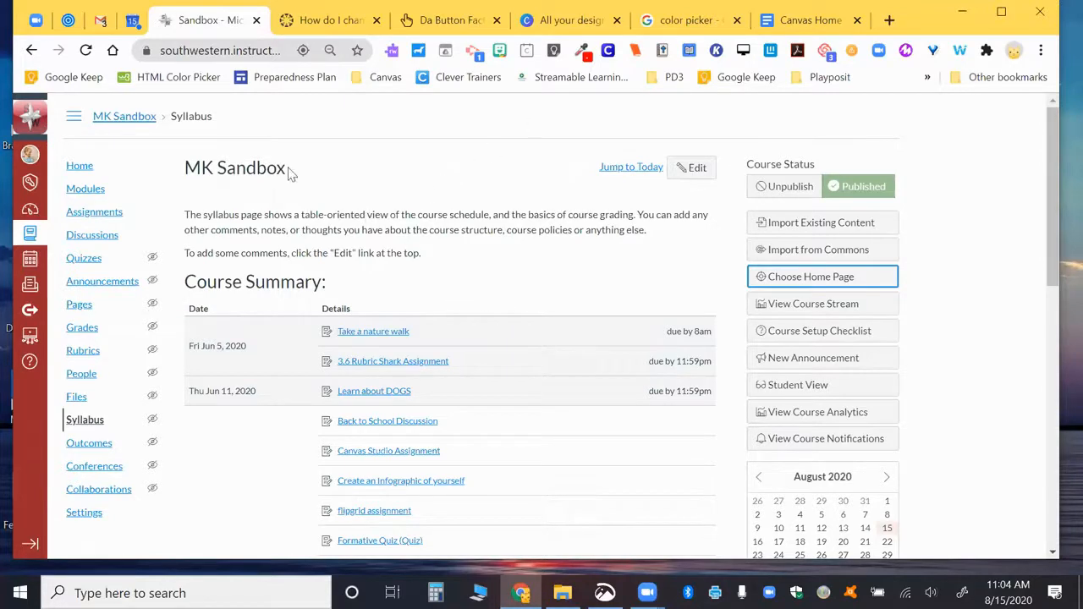
Step: Open MK Sandbox's Pages and show the full list with creation dates and publish states
left_click(76, 307)
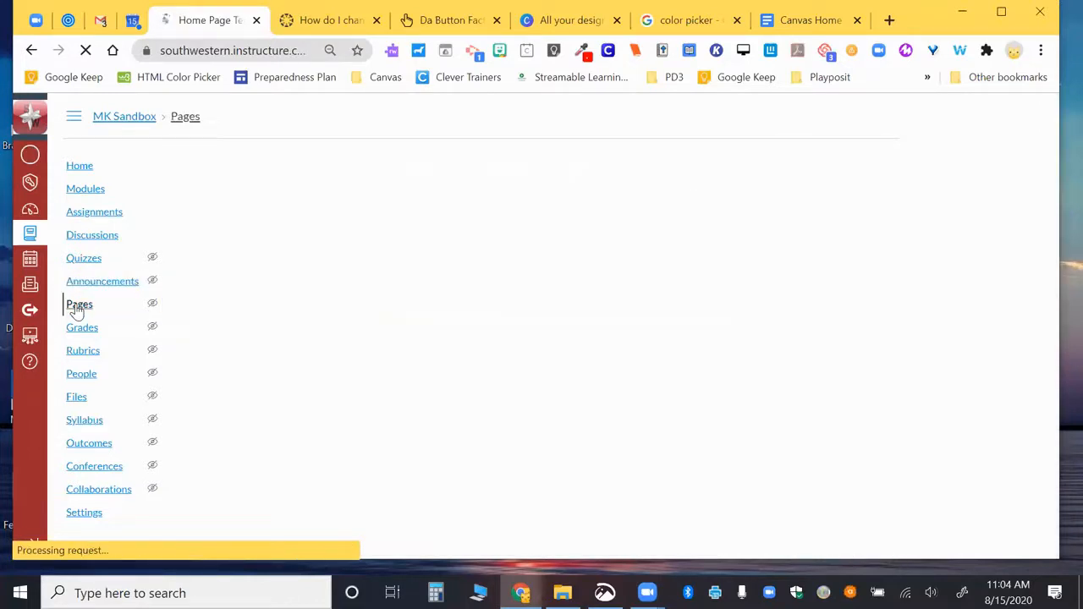
left_click(215, 168)
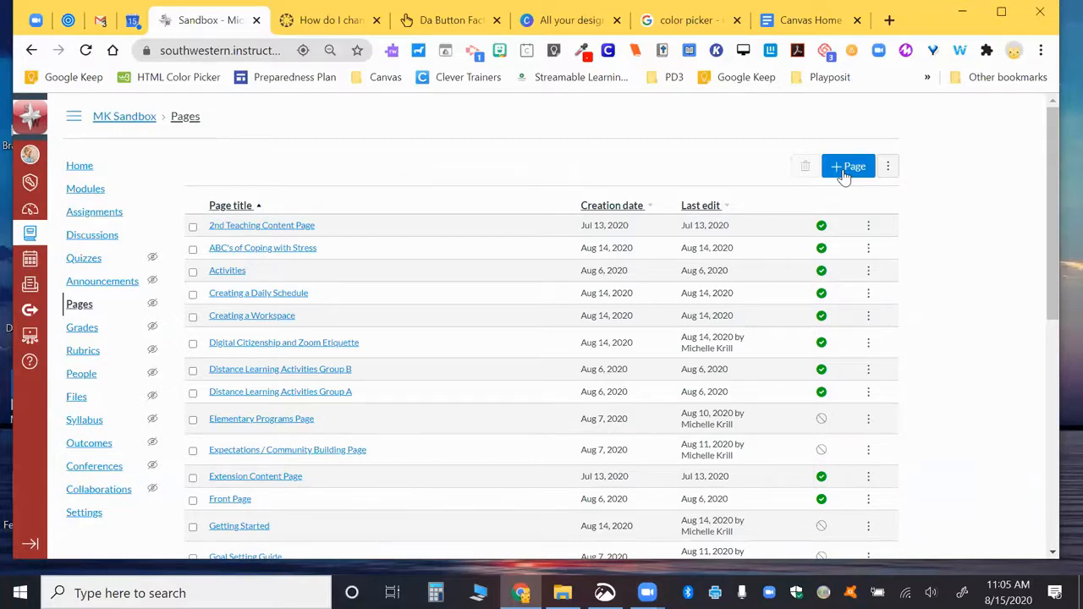
left_click(899, 119)
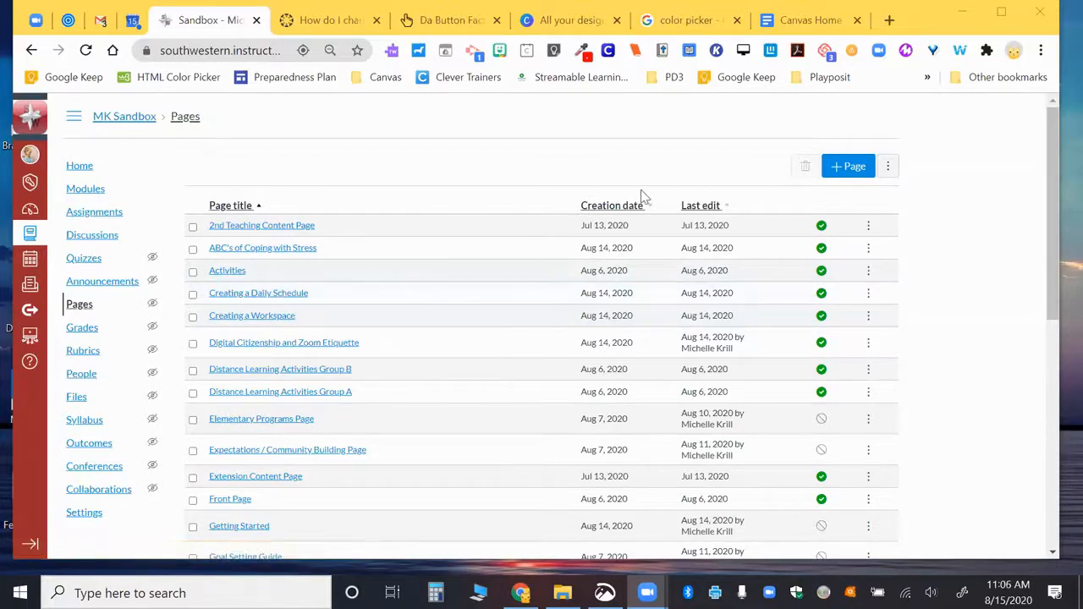
Step: Create and publish a page titled 'A New Home Page' whose body reads 'Welcome!'
left_click(851, 168)
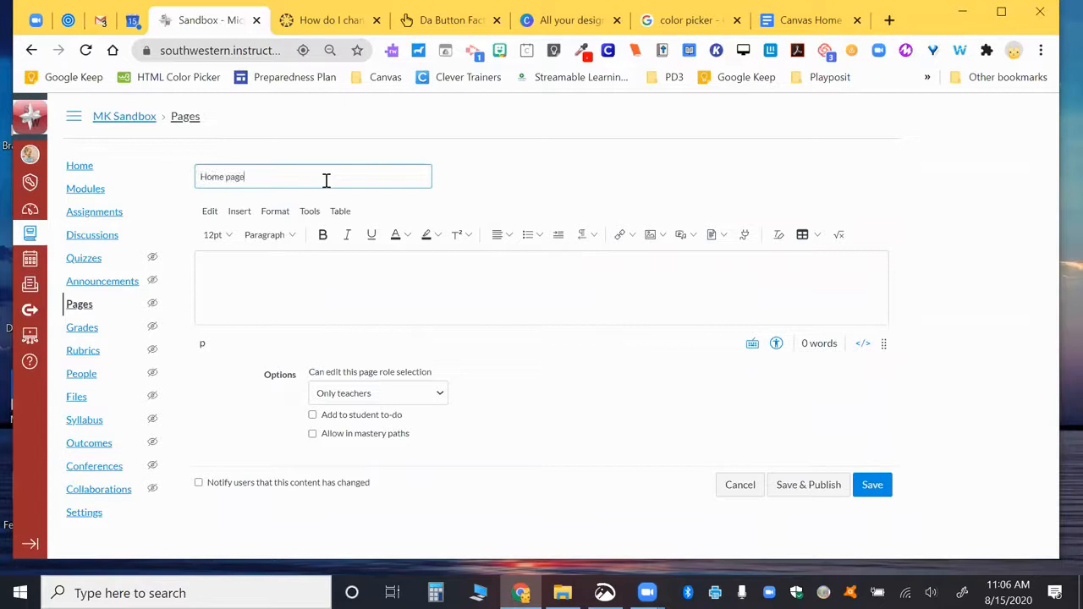
key("ctrl+a")
key("BackSpace")
type("A")
left_click_drag(881, 343, 883, 507)
left_click(558, 359)
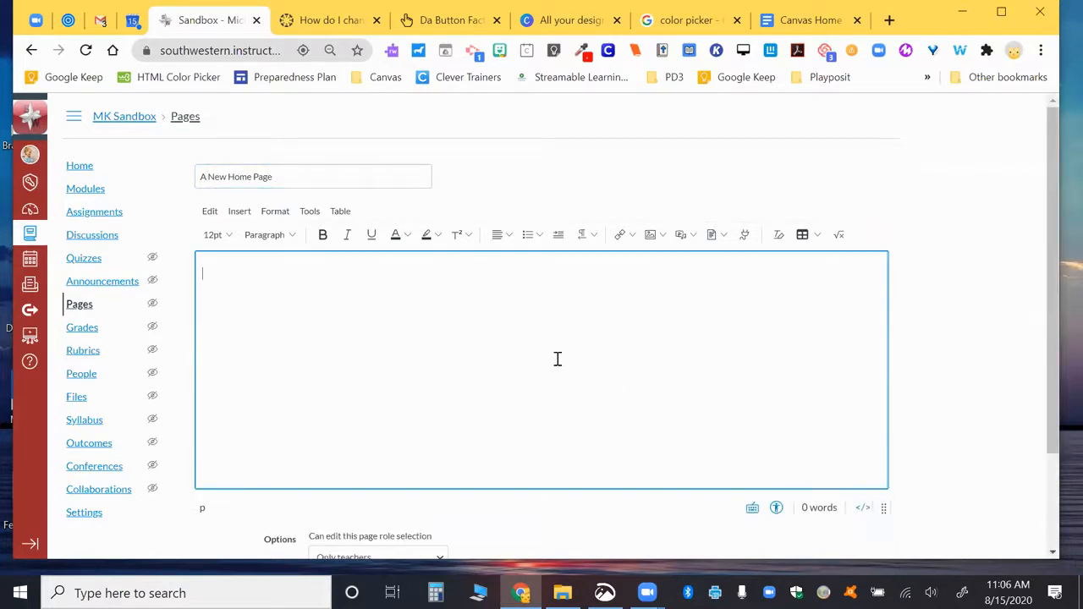
type("Welcome!")
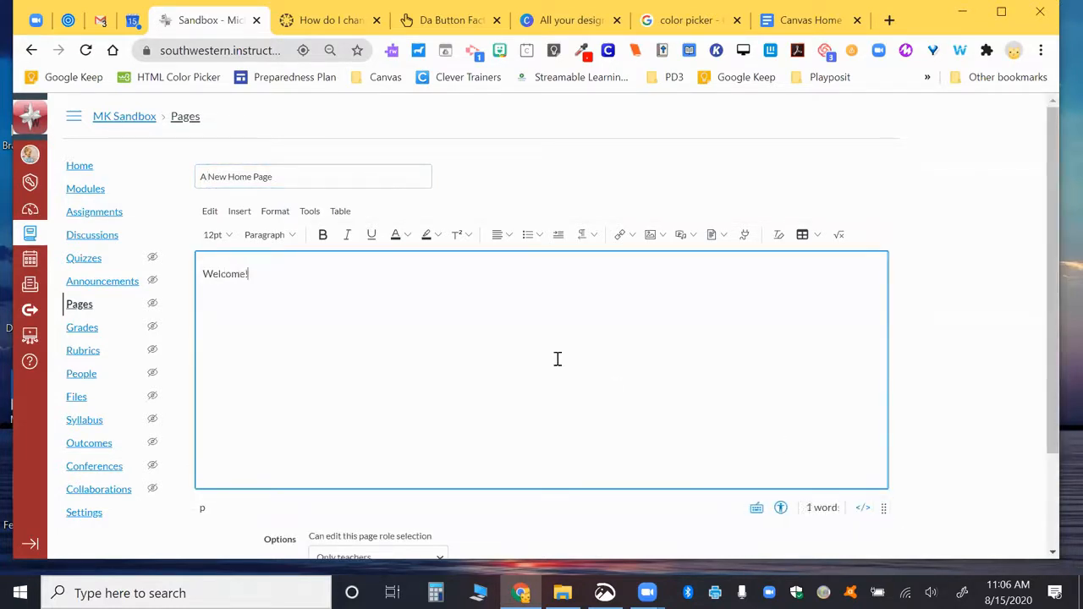
scroll(557, 359, "down", 3)
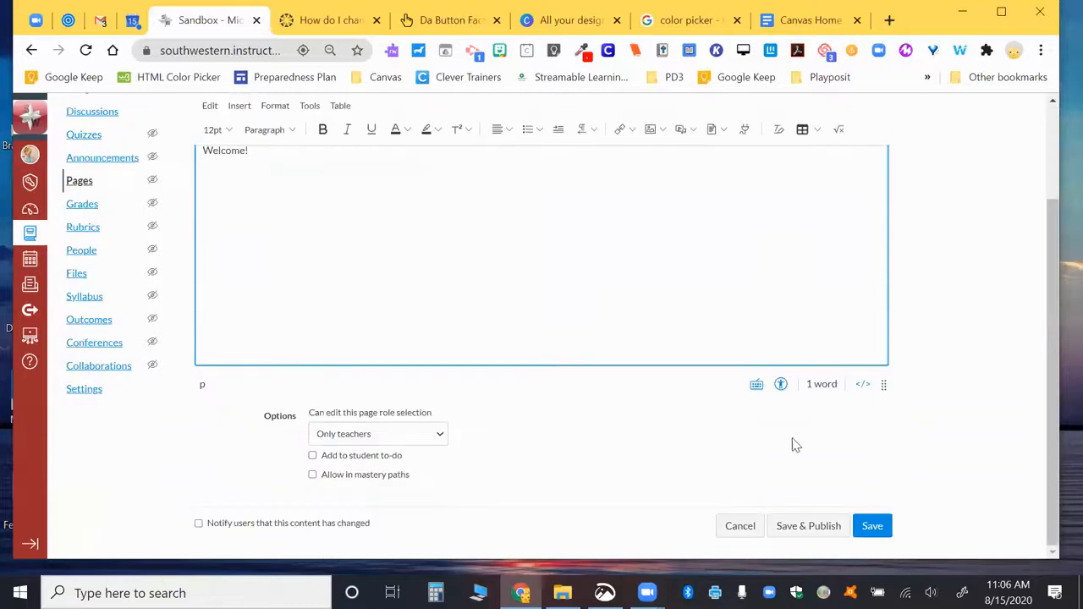
left_click(803, 528)
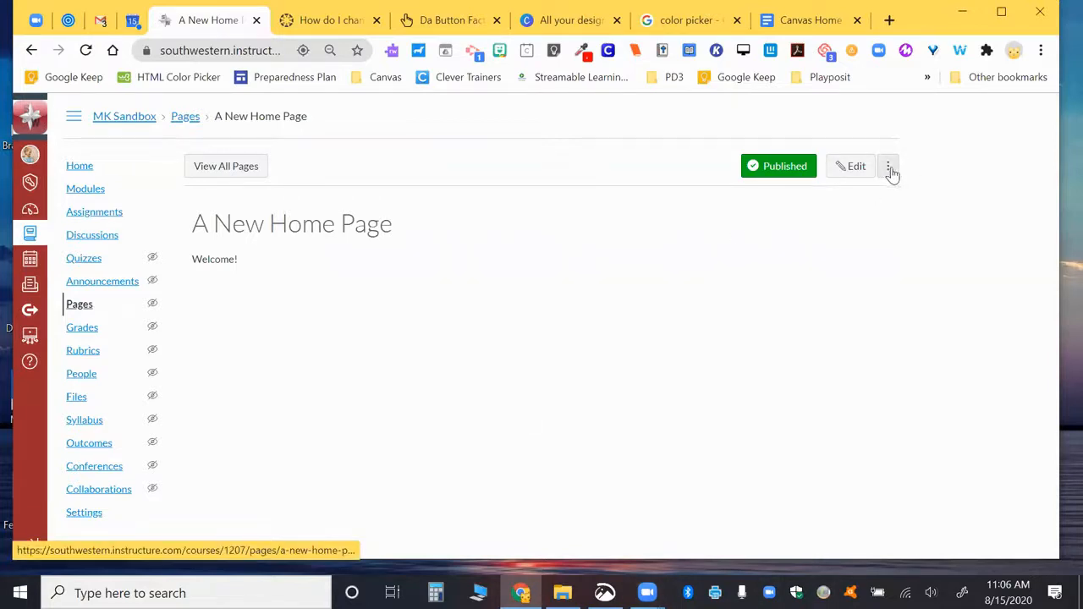
Step: In the full Pages list, make sure A New Home Page ends up published
left_click(79, 306)
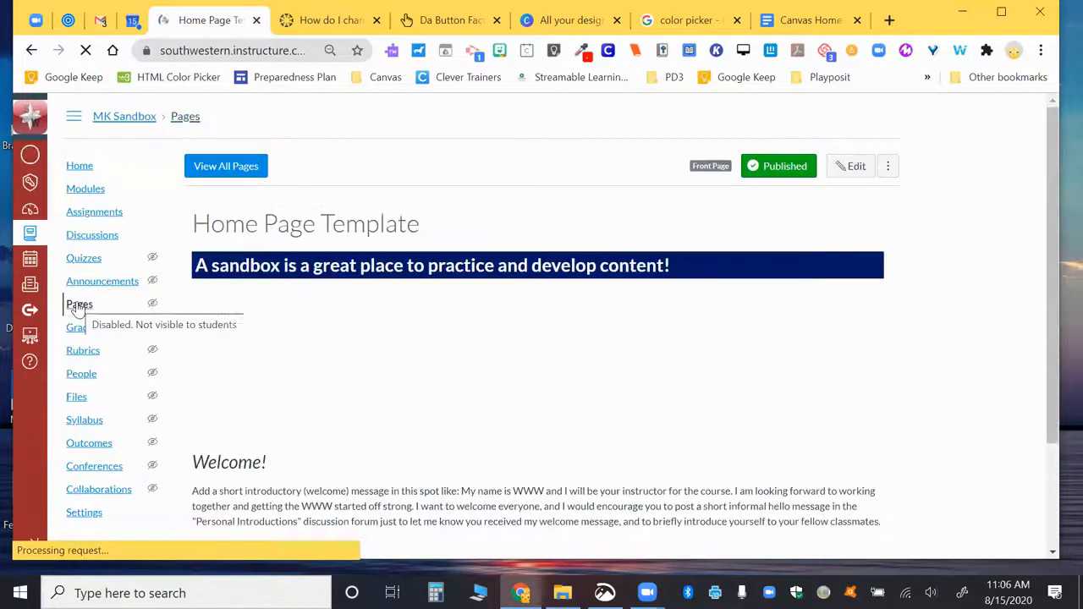
left_click(237, 174)
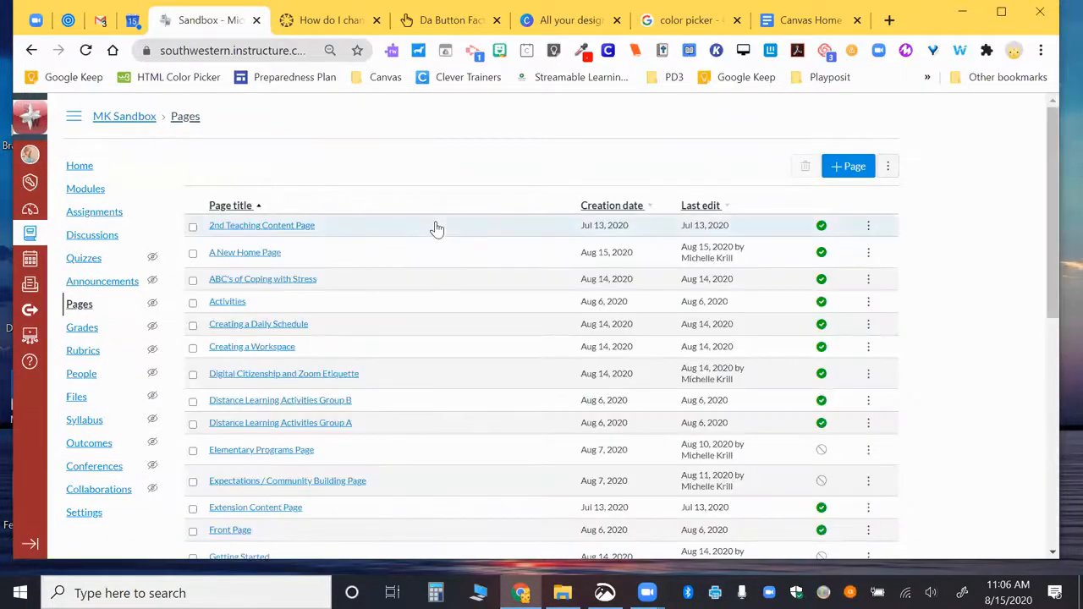
left_click(868, 228)
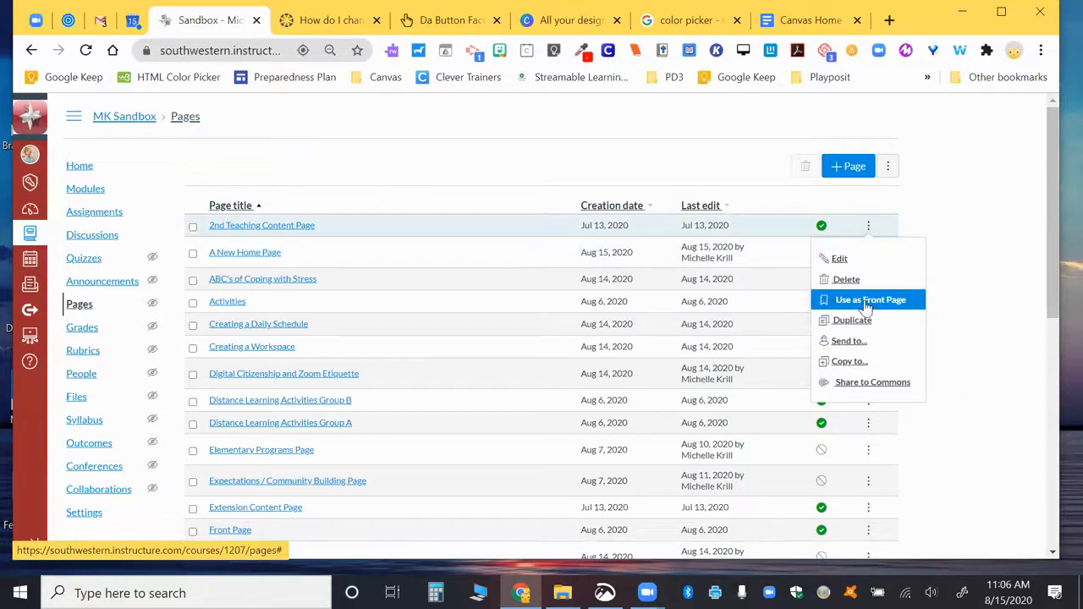
left_click(979, 192)
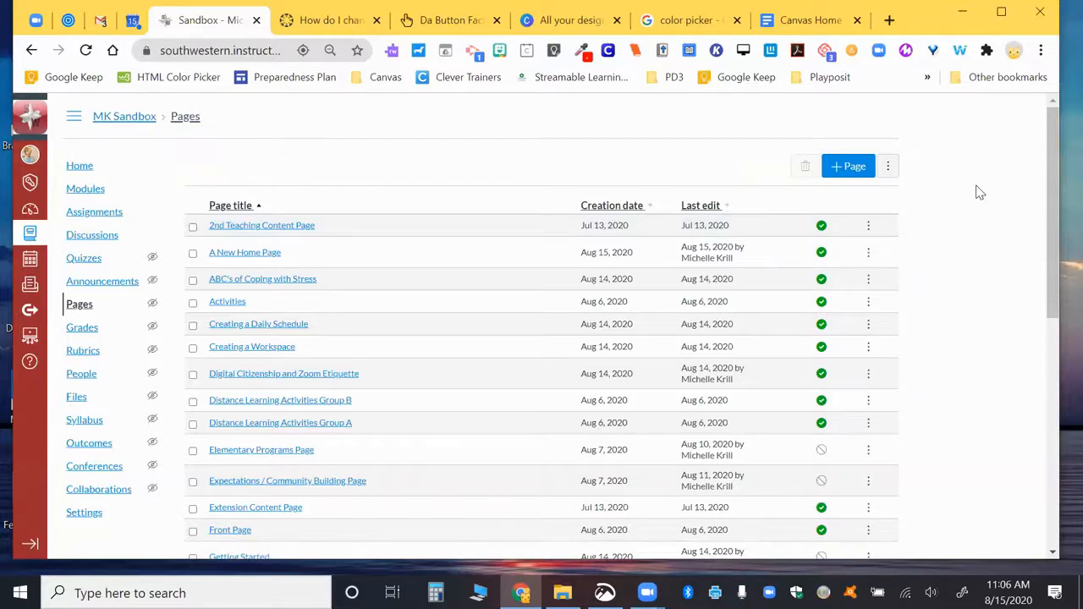
left_click(821, 253)
left_click(869, 254)
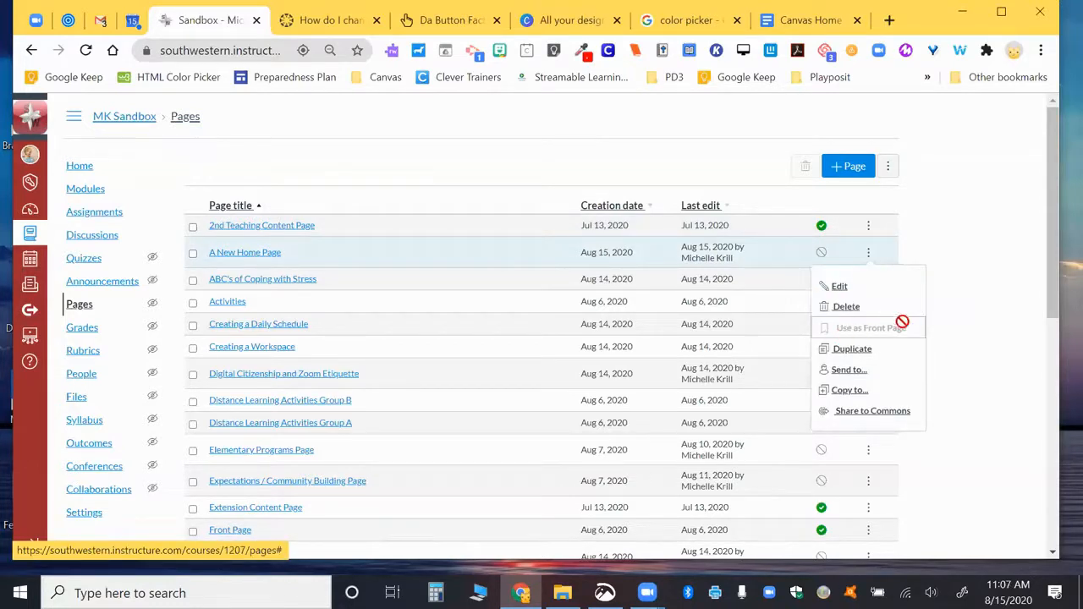
left_click(820, 252)
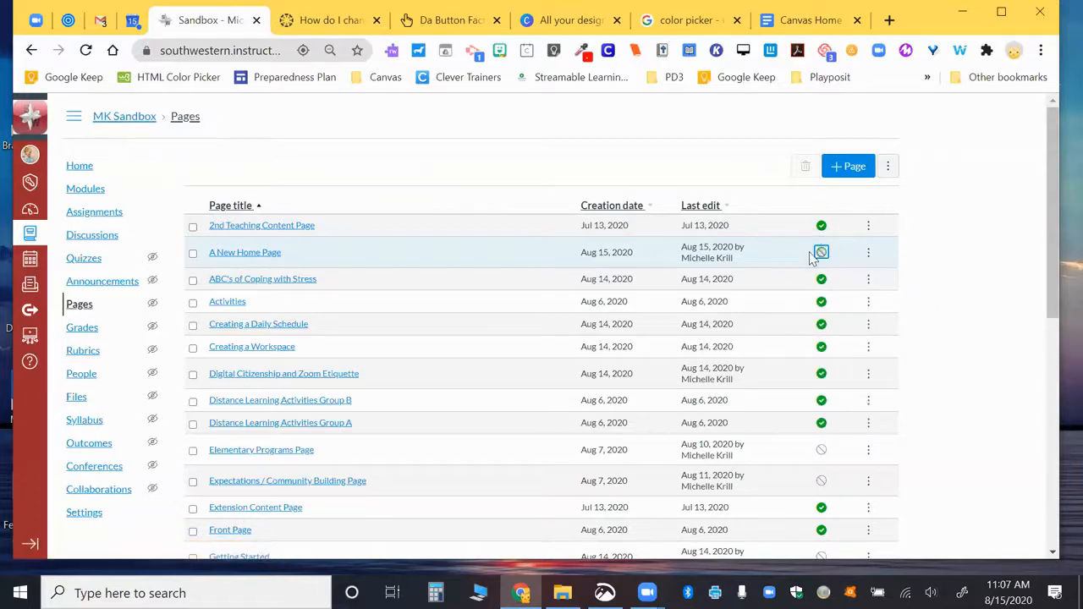
left_click(820, 259)
left_click(820, 255)
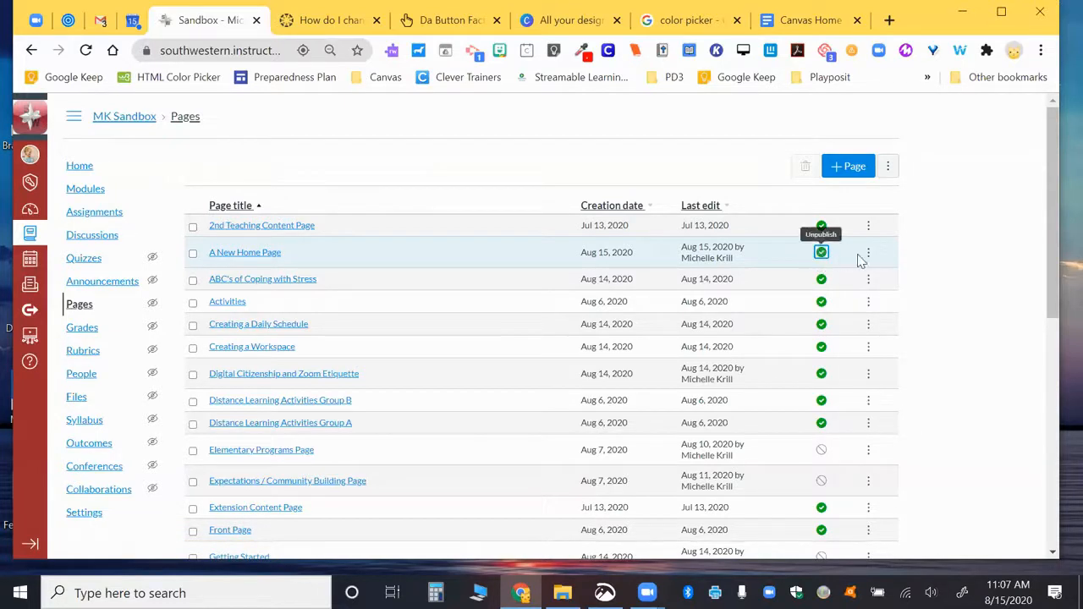
Step: Mark A New Home Page as the course Front Page and return to the course Home
left_click(867, 256)
left_click(841, 327)
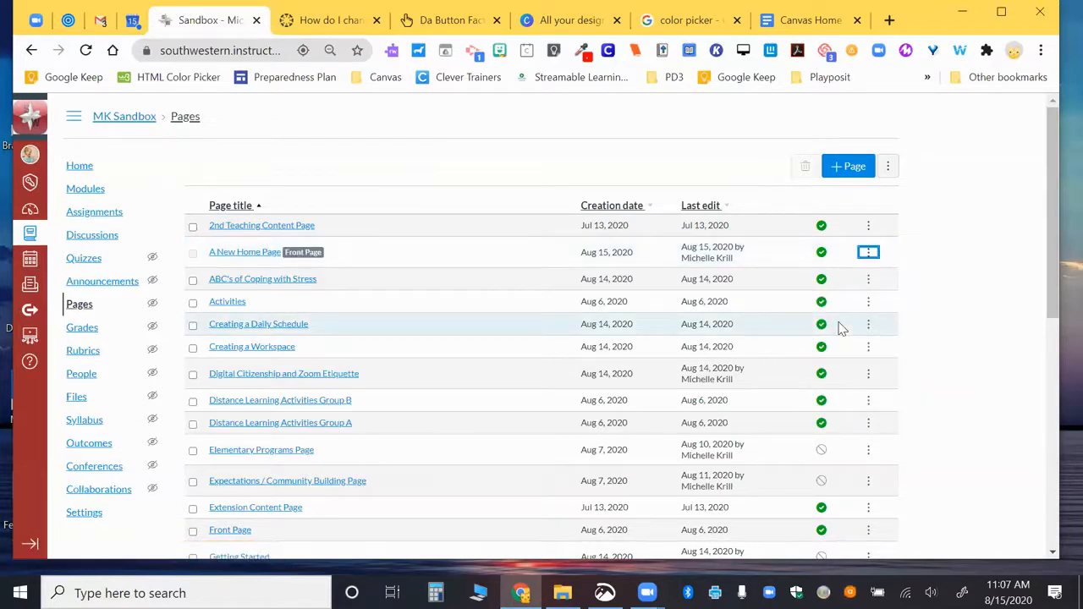
left_click(89, 169)
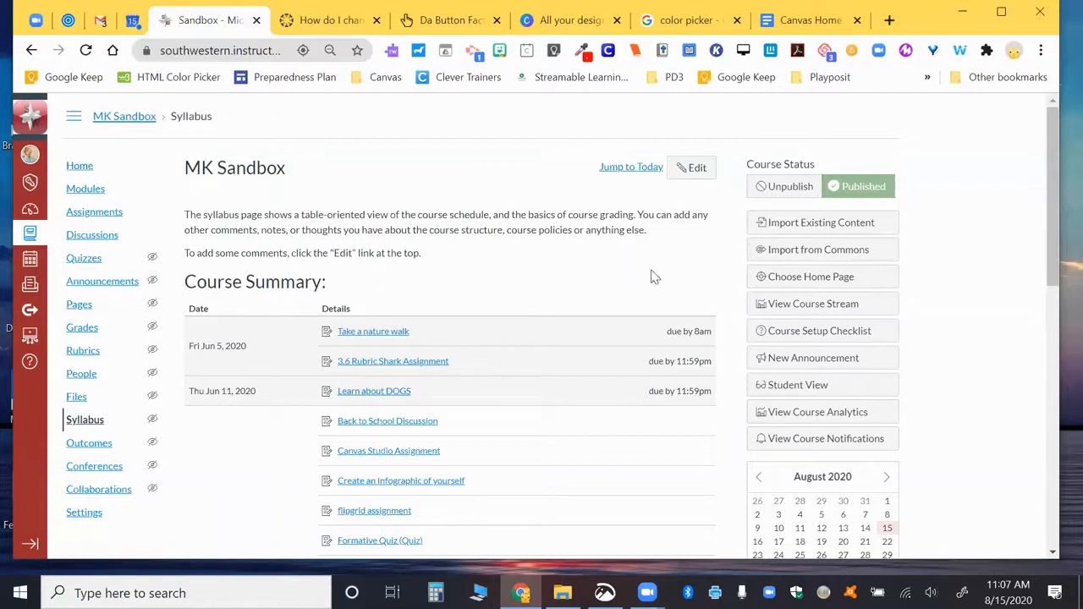
Step: Set the course home page to Pages Front Page (A New Home Page) and return to the guide
left_click(823, 285)
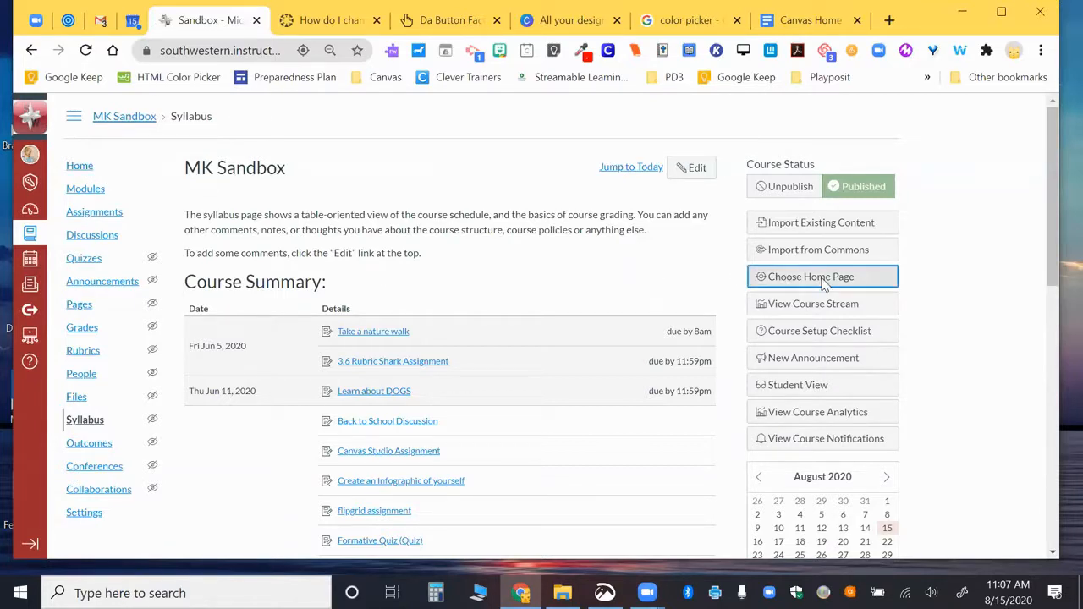
left_click(426, 324)
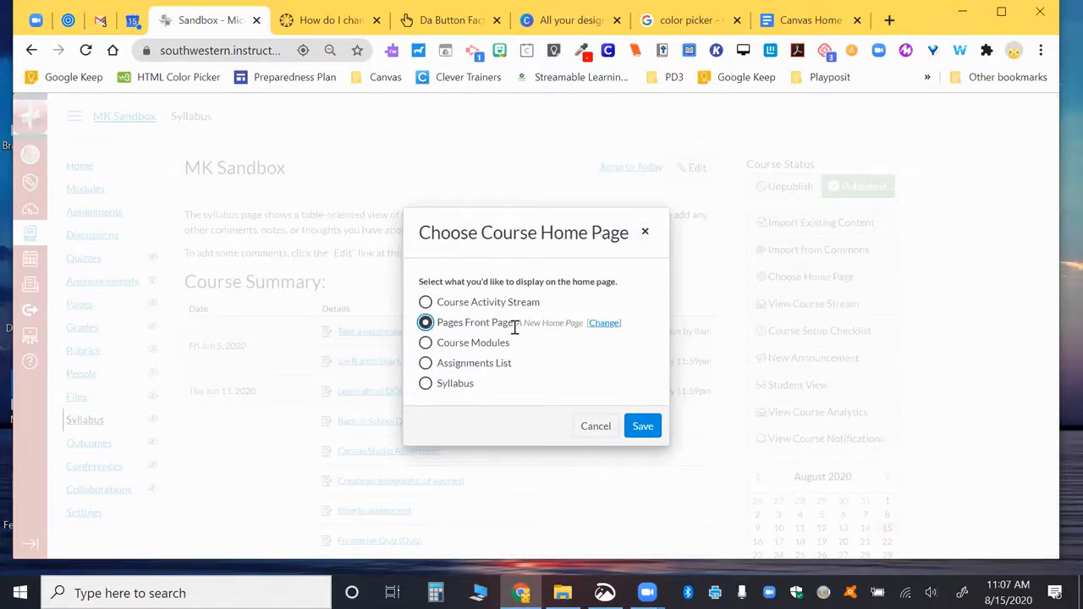
left_click_drag(519, 324, 584, 334)
left_click(642, 427)
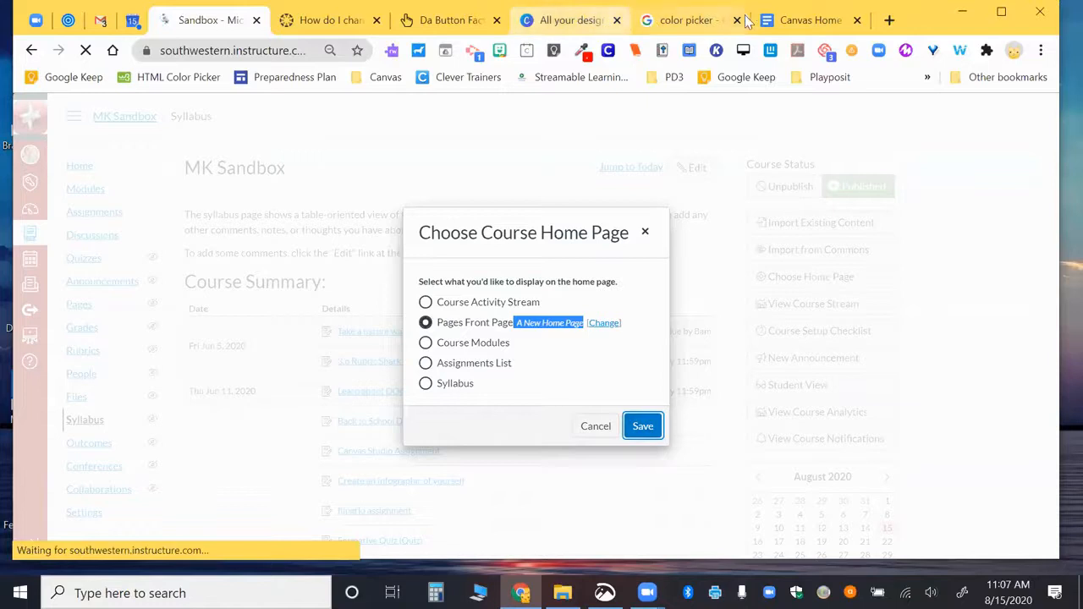
left_click(795, 13)
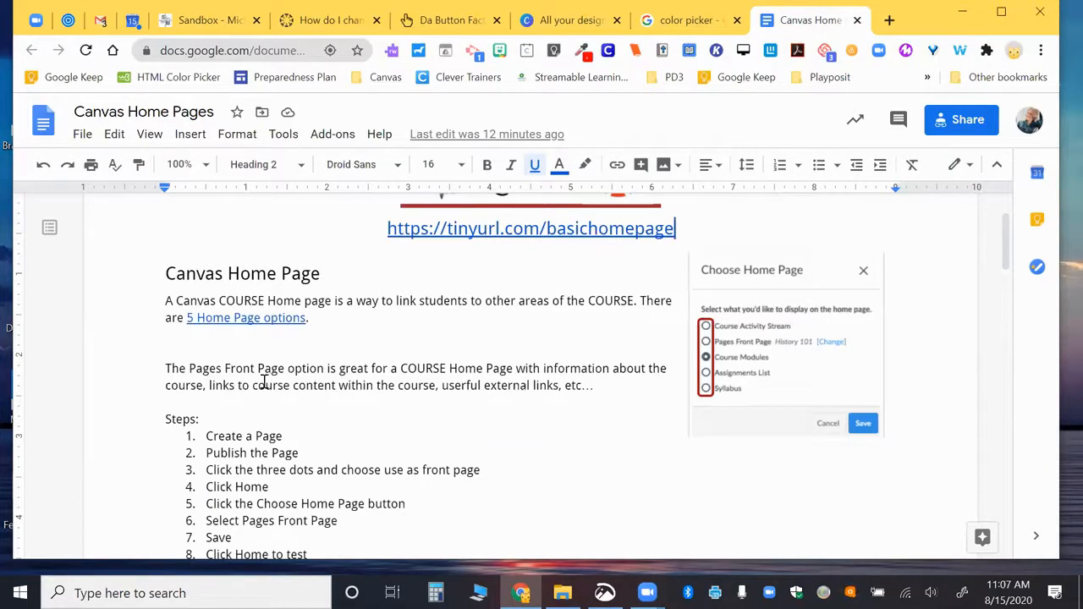
Step: Scroll the guide to its Steps list, then go back to the Canvas sandbox course
scroll(246, 316, "down", 1)
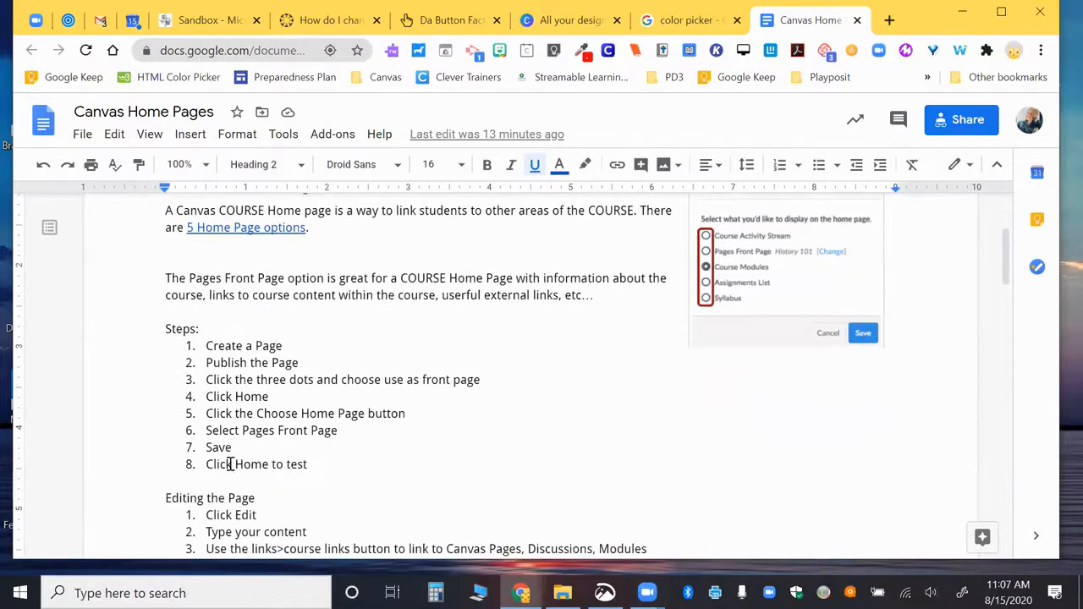
left_click(194, 22)
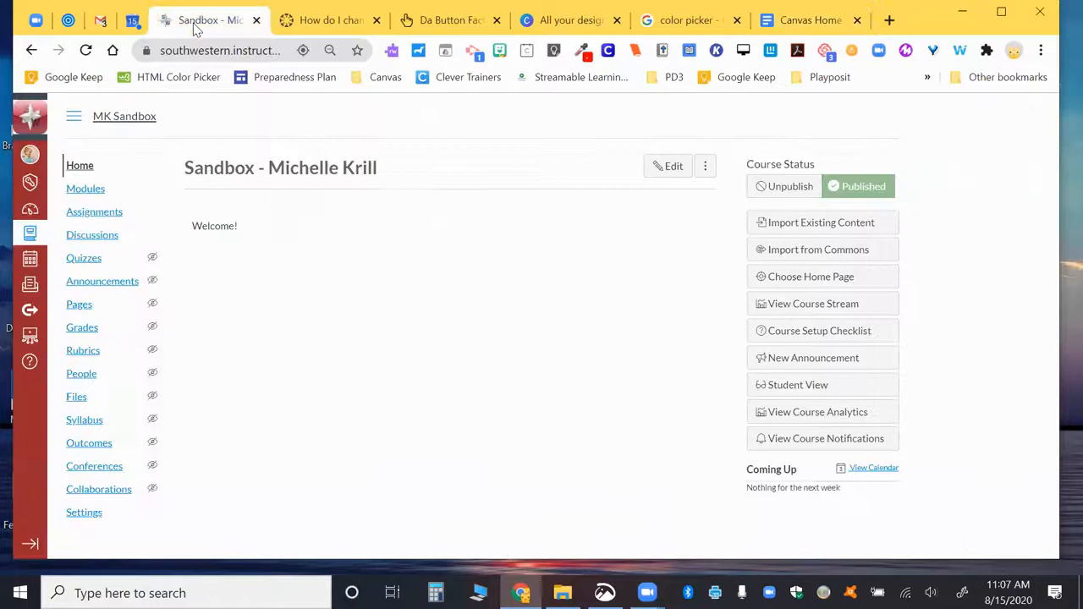
Step: Open A New Home Page for editing with a taller editor, then view the guide's 'Editing the Page' steps
left_click(82, 167)
left_click(675, 167)
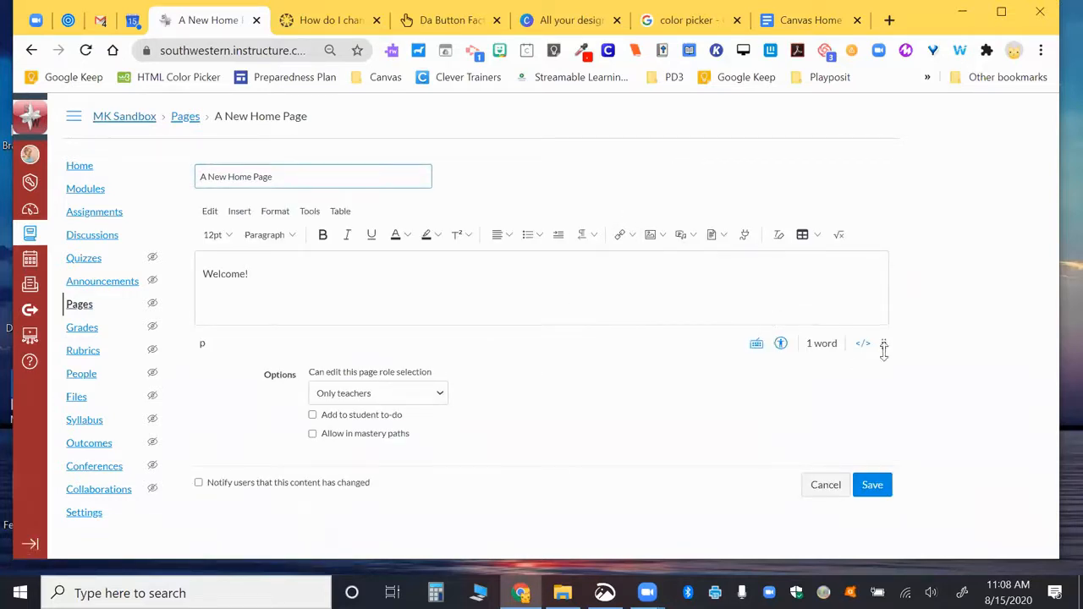
left_click_drag(883, 347, 882, 520)
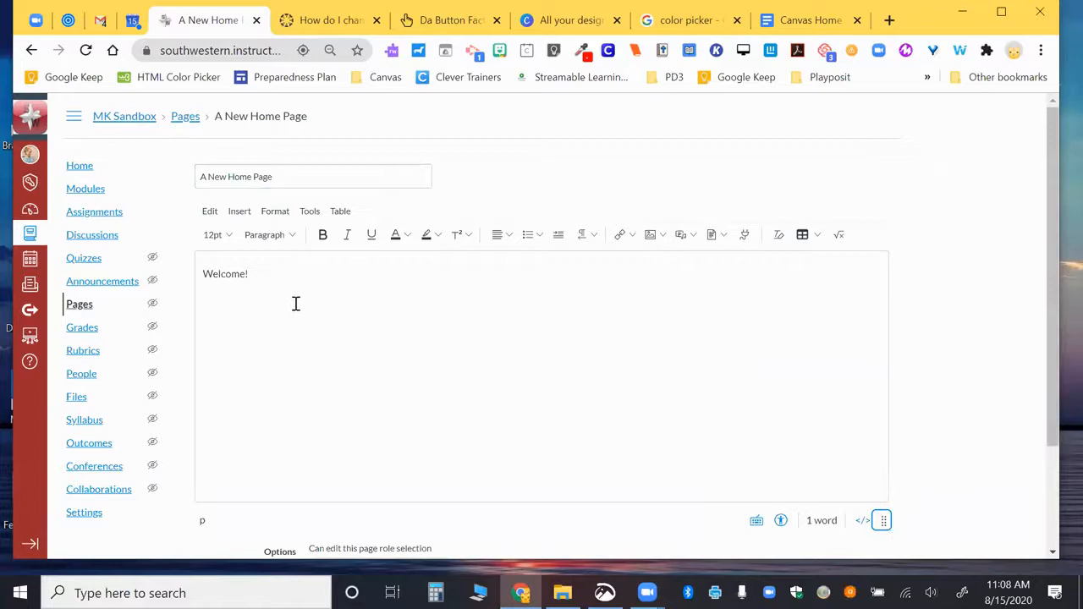
left_click(810, 25)
scroll(380, 320, "down", 3)
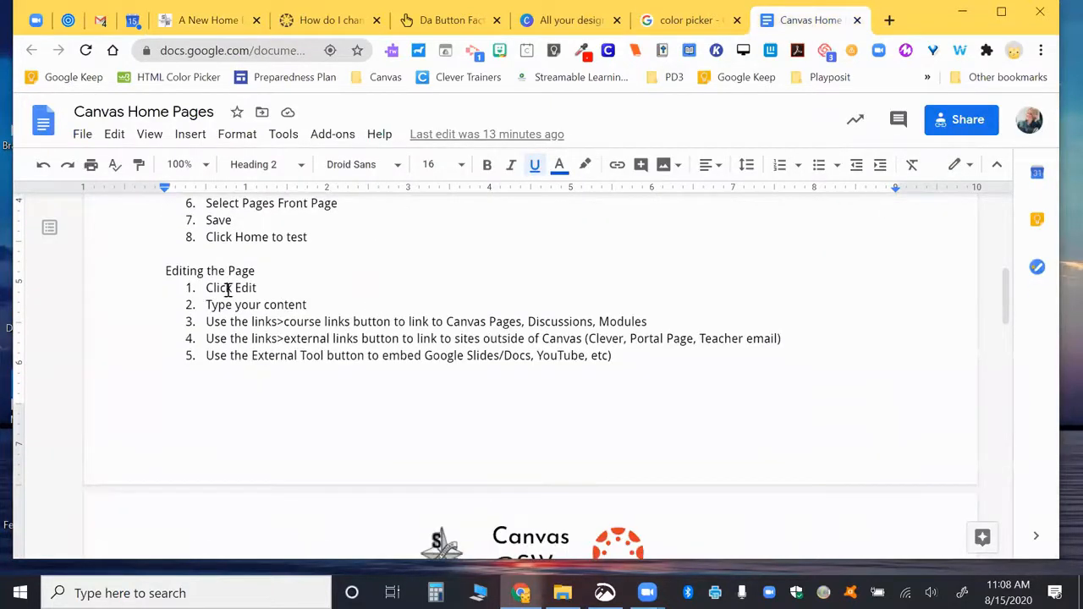
left_click_drag(205, 324, 350, 326)
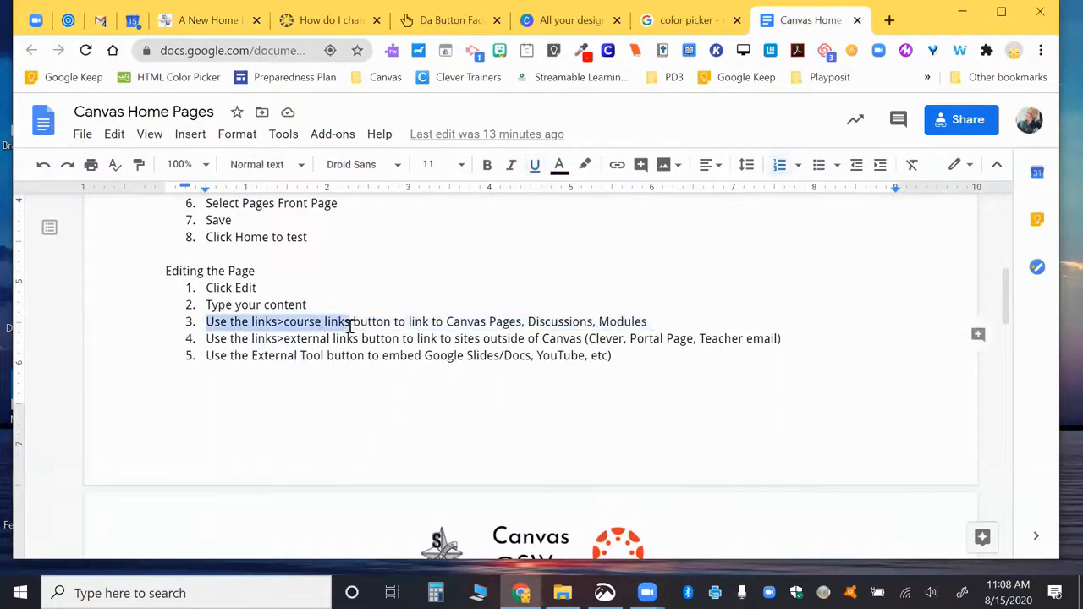
left_click_drag(208, 339, 359, 340)
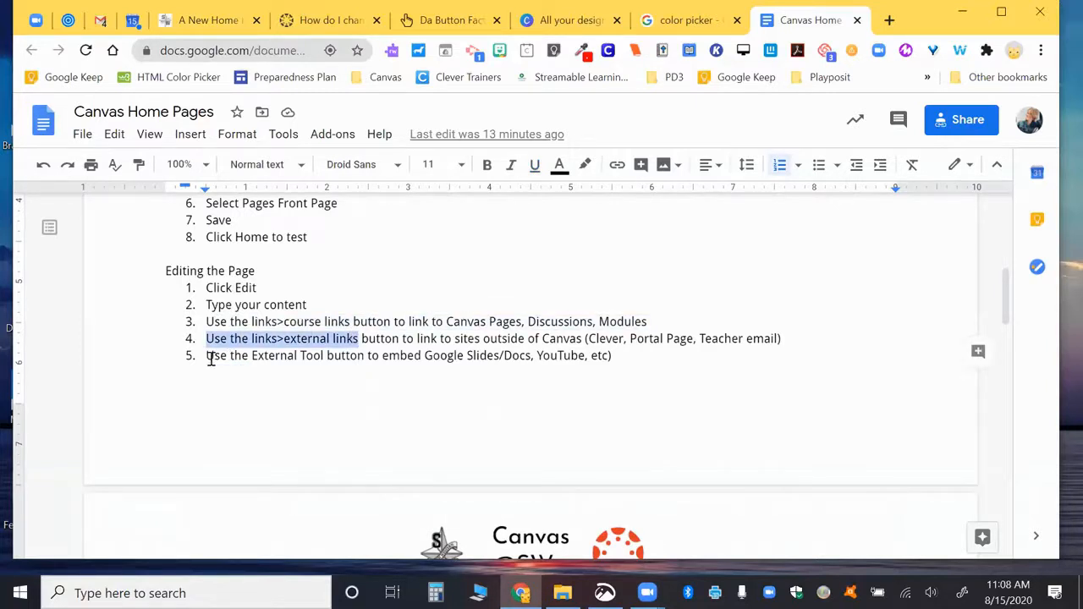
left_click_drag(204, 355, 326, 355)
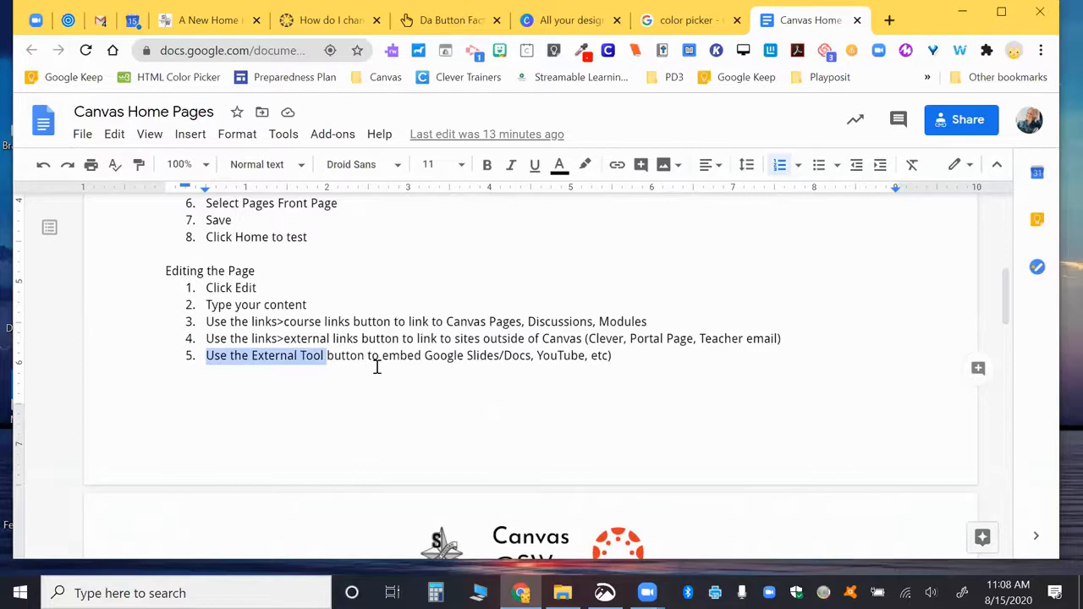
scroll(378, 367, "down", 2)
scroll(378, 366, "up", 1)
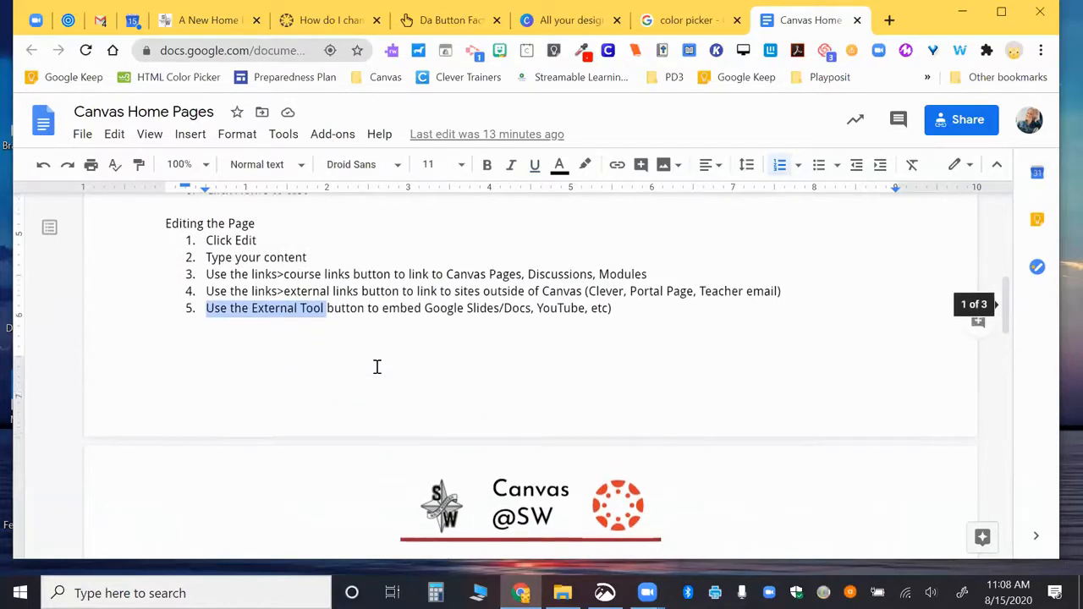
scroll(374, 255, "up", 1)
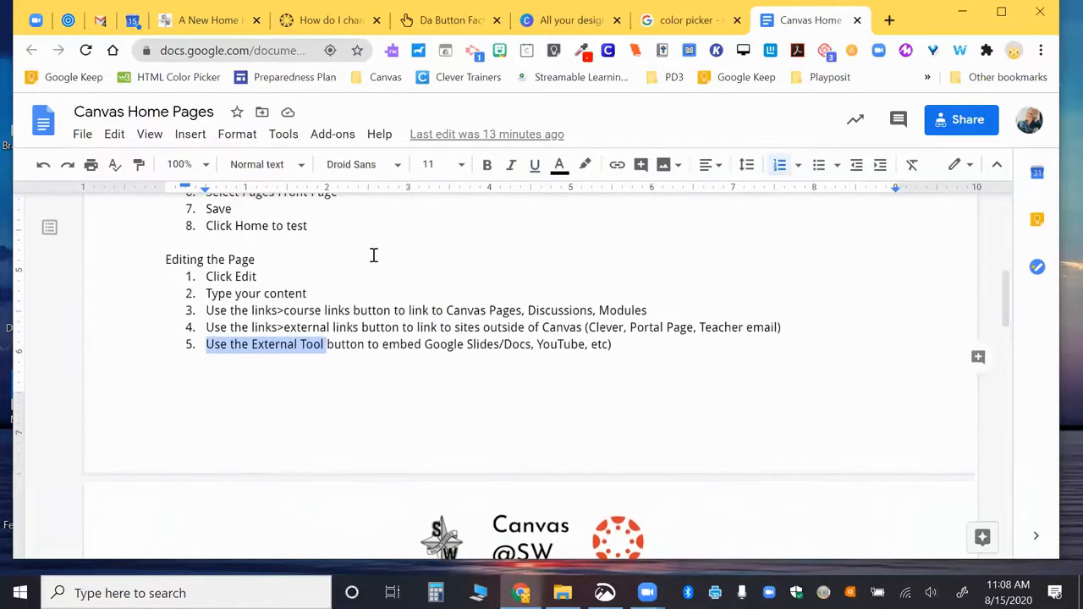
Step: In the Canvas page editor, format the 'Welcome!' line as Heading 2
left_click(218, 20)
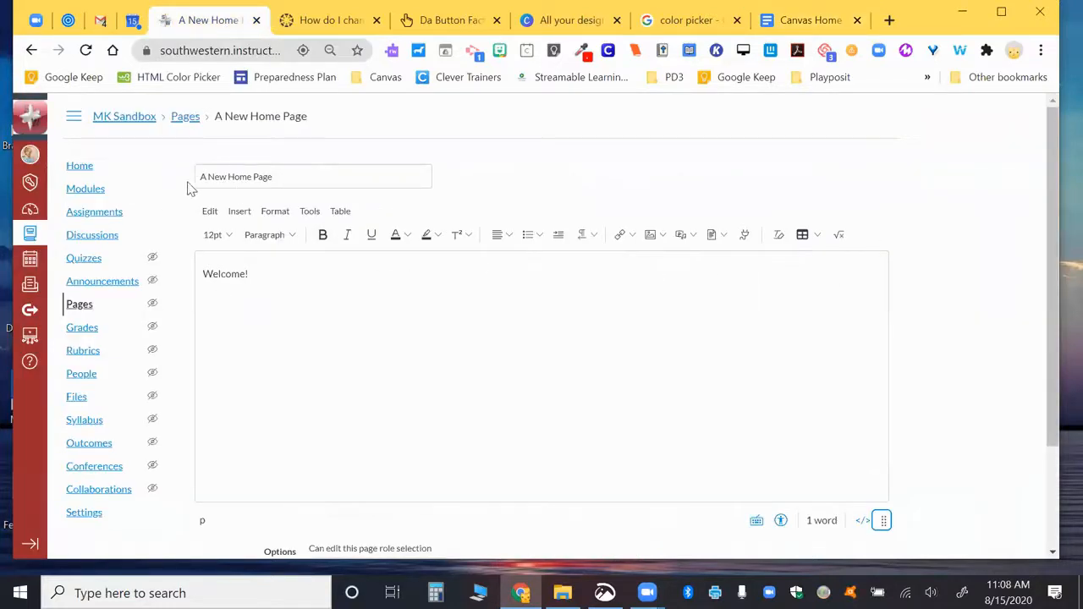
left_click_drag(260, 281, 187, 279)
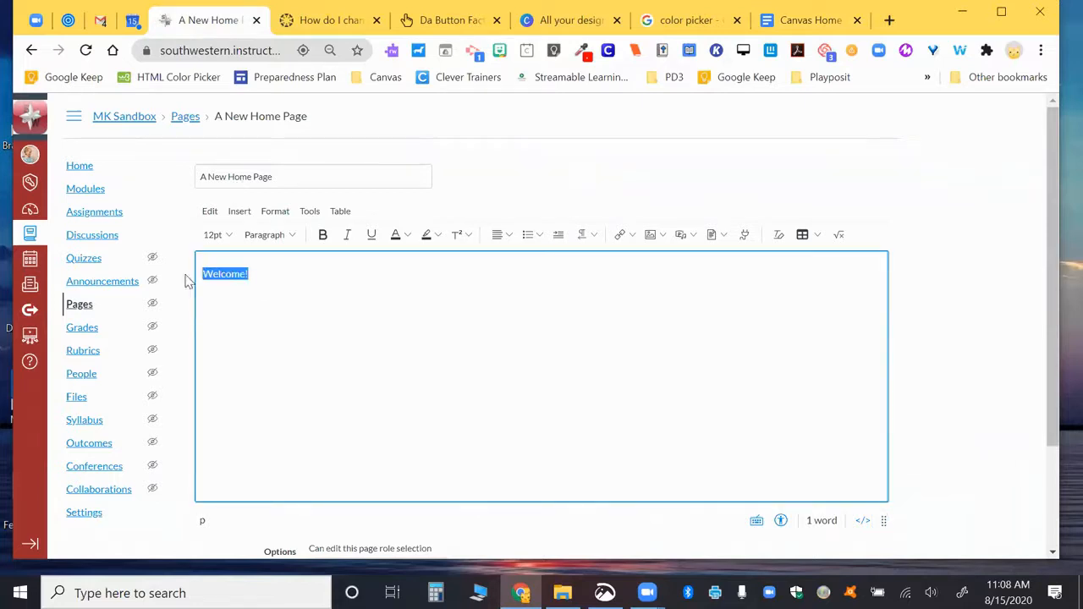
left_click(279, 236)
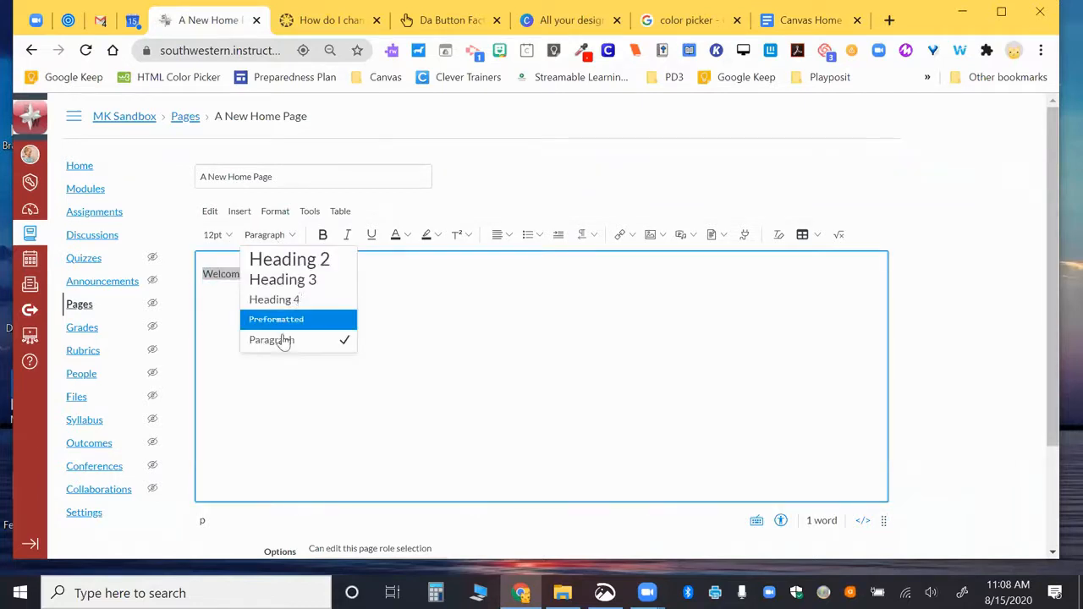
left_click(298, 257)
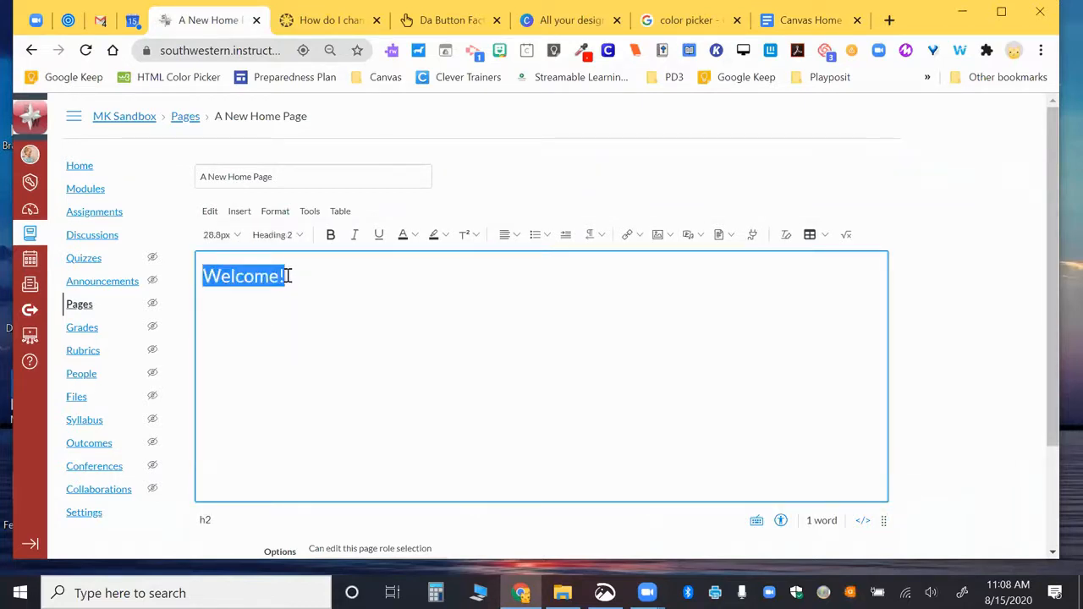
Step: Make the heading read 'Welcome to Instructional Technology!' and start a new paragraph below it
left_click(283, 276)
type("to INst")
key("BackSpace")
key("BackSpace")
key("BackSpace")
type("nts")
key("BackSpace")
key("BackSpace")
type("structional Tec")
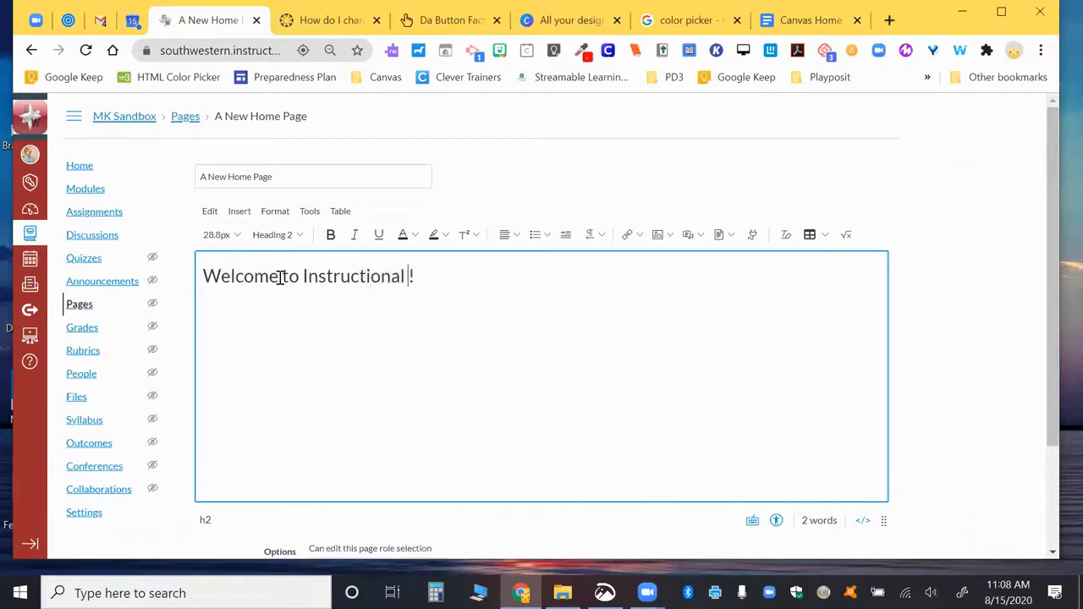
type("hnology")
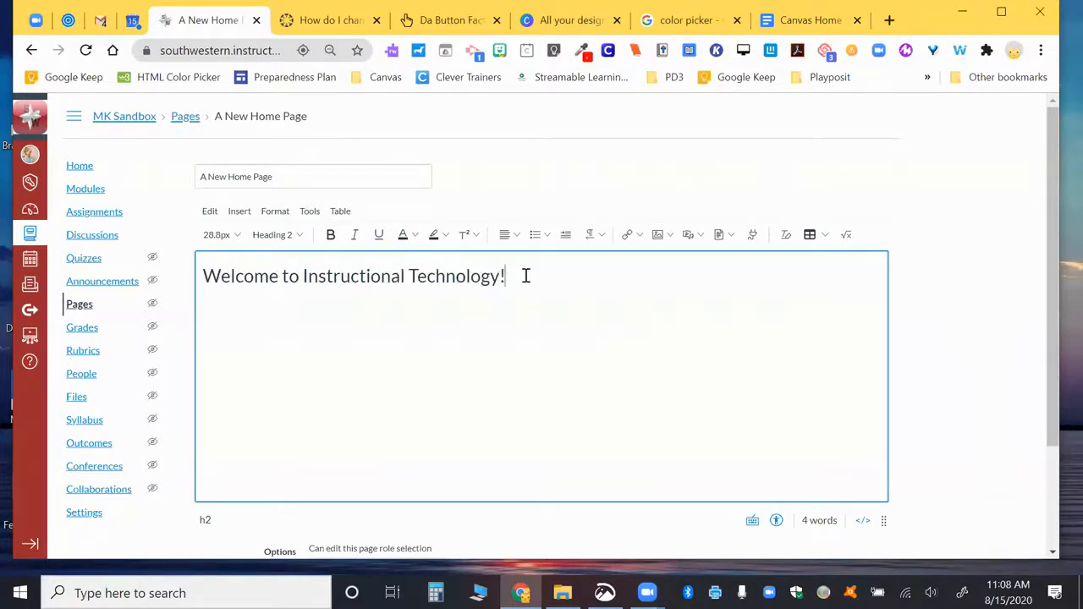
key("Return")
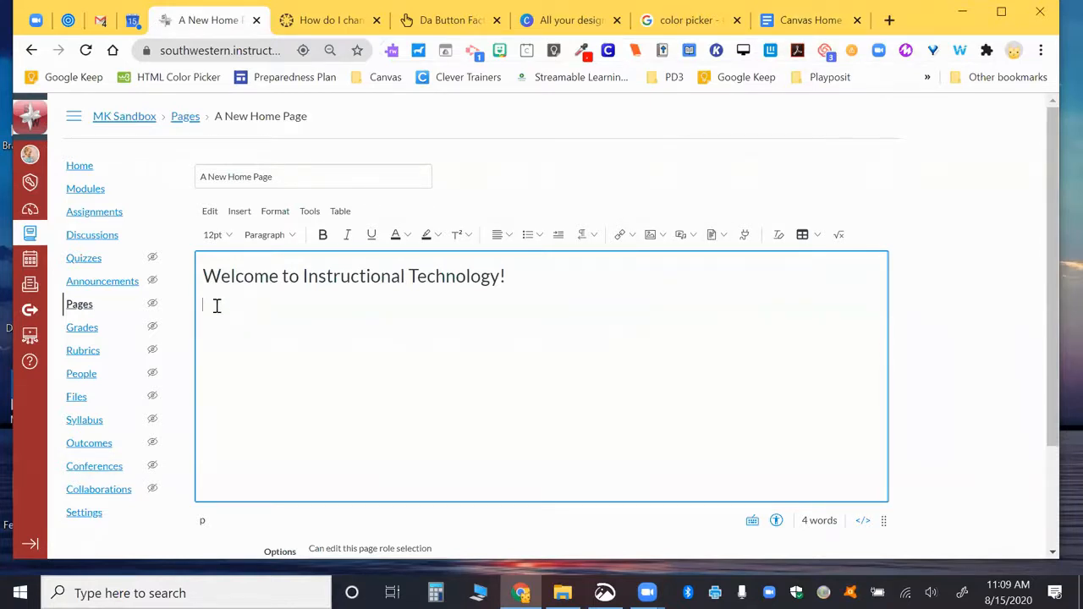
Step: Open Upload Image from the image dropdown, on the Unsplash tab with the Search Term field ready
left_click(664, 236)
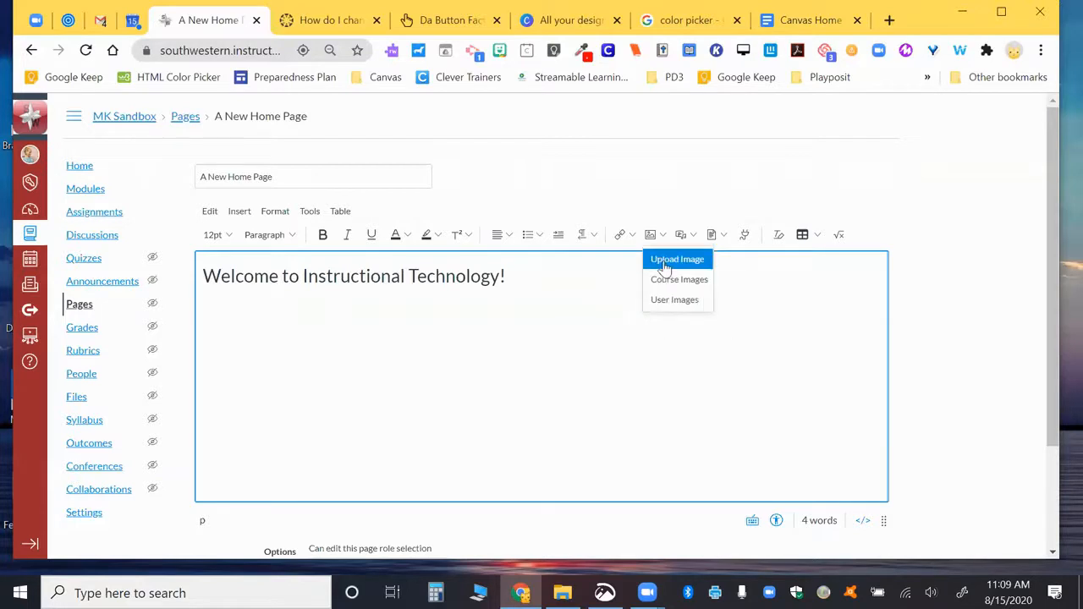
left_click(665, 264)
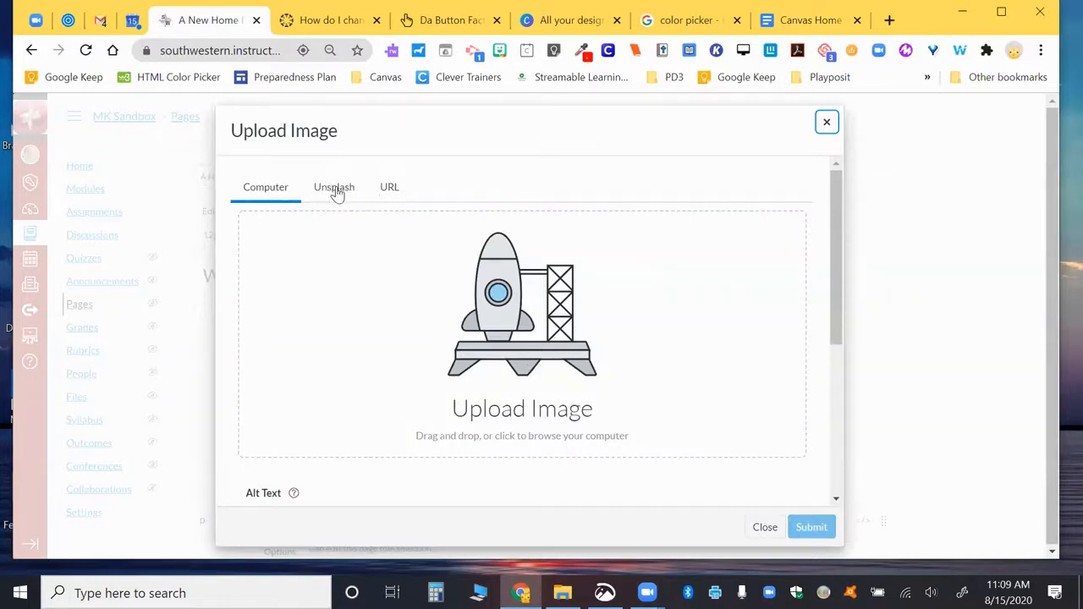
scroll(343, 196, "down", 1)
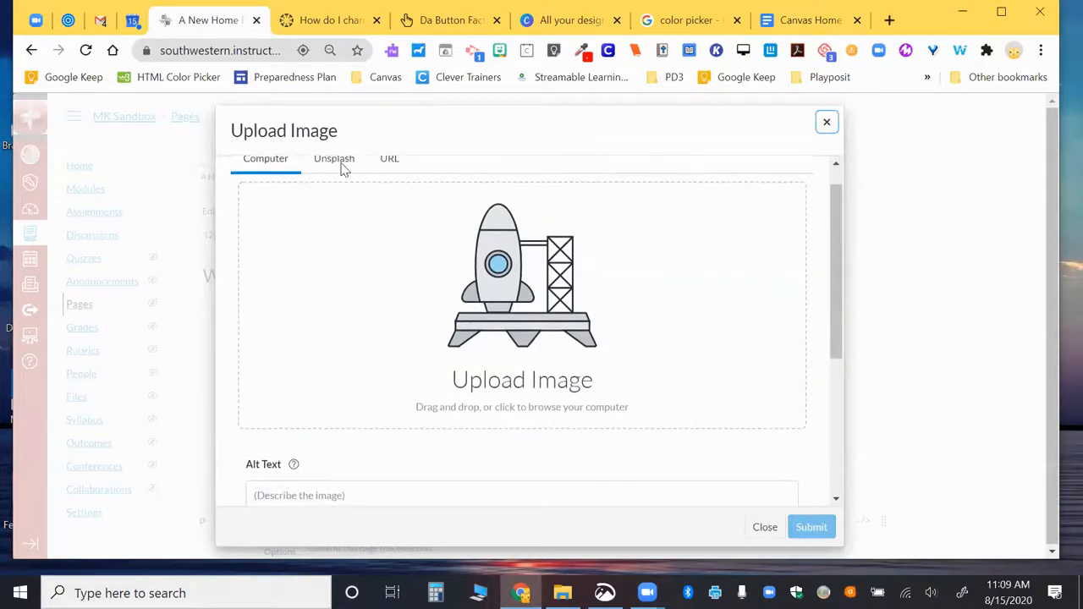
left_click(340, 162)
left_click(342, 244)
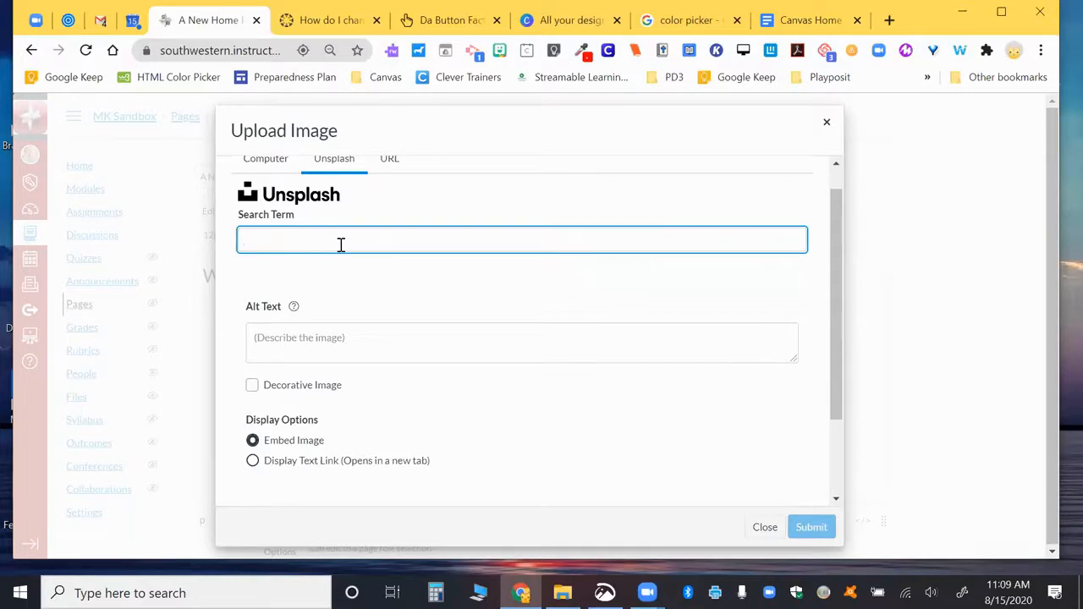
Step: Search Unsplash for 'technology' and pick the glowing 'DO WHAT IS GREAT.' monitor photo
type("technology")
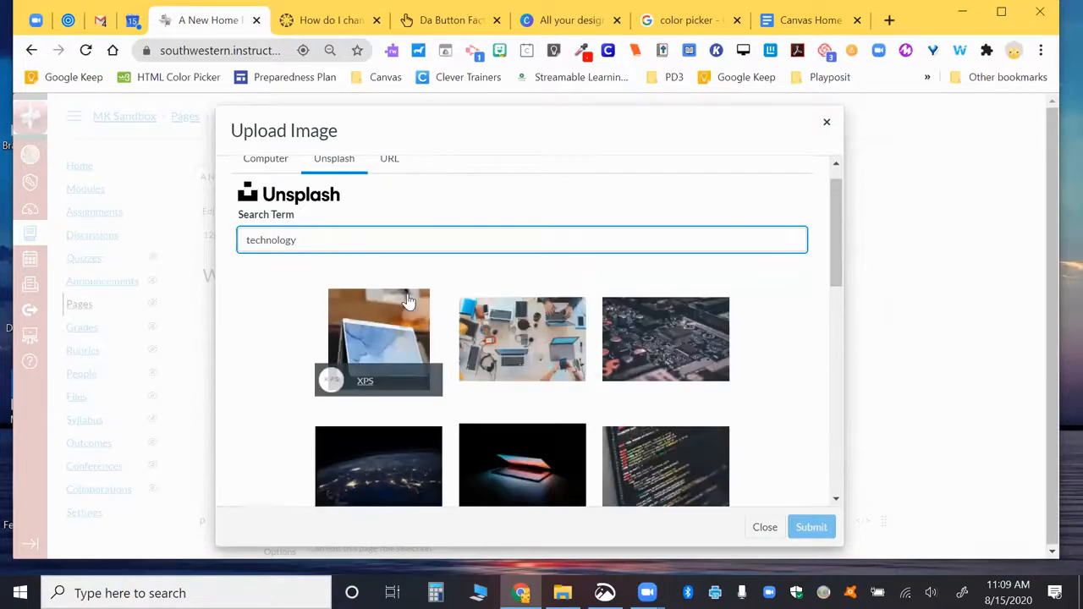
scroll(408, 302, "down", 1)
scroll(580, 350, "down", 1)
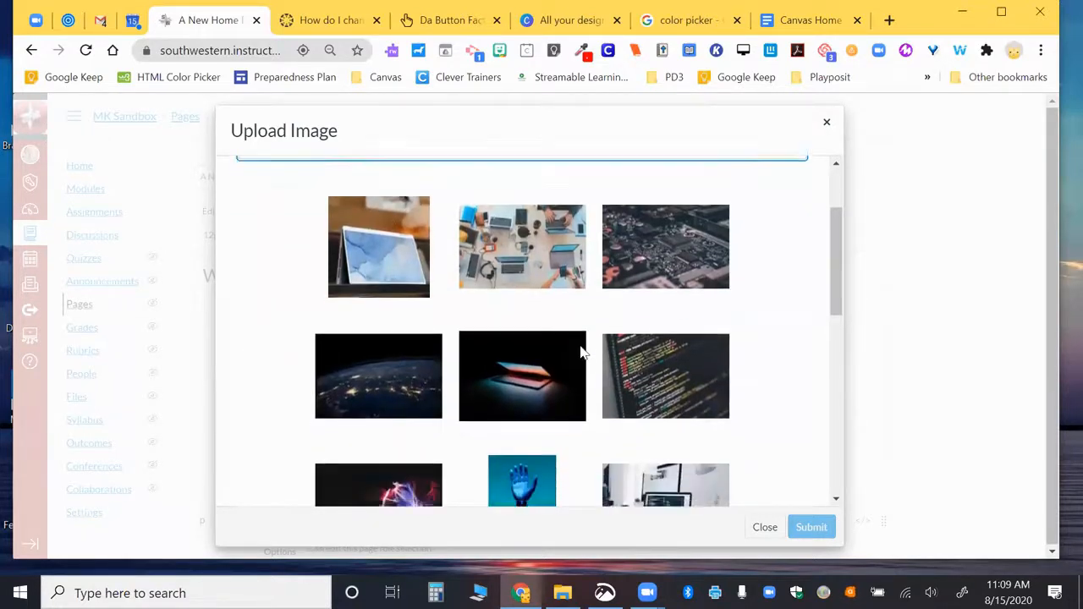
scroll(581, 350, "down", 4)
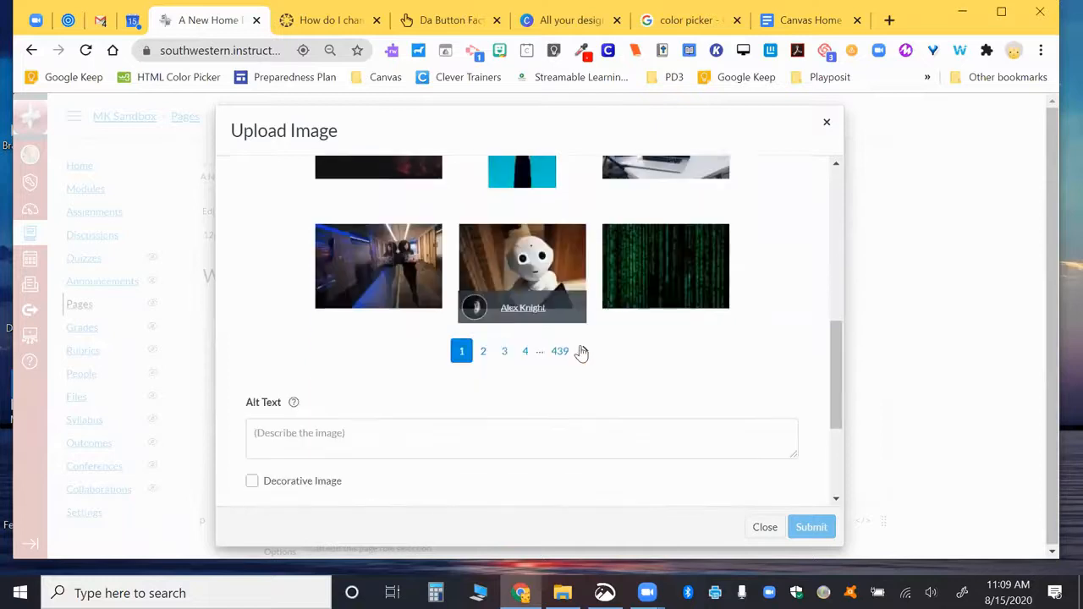
left_click(483, 345)
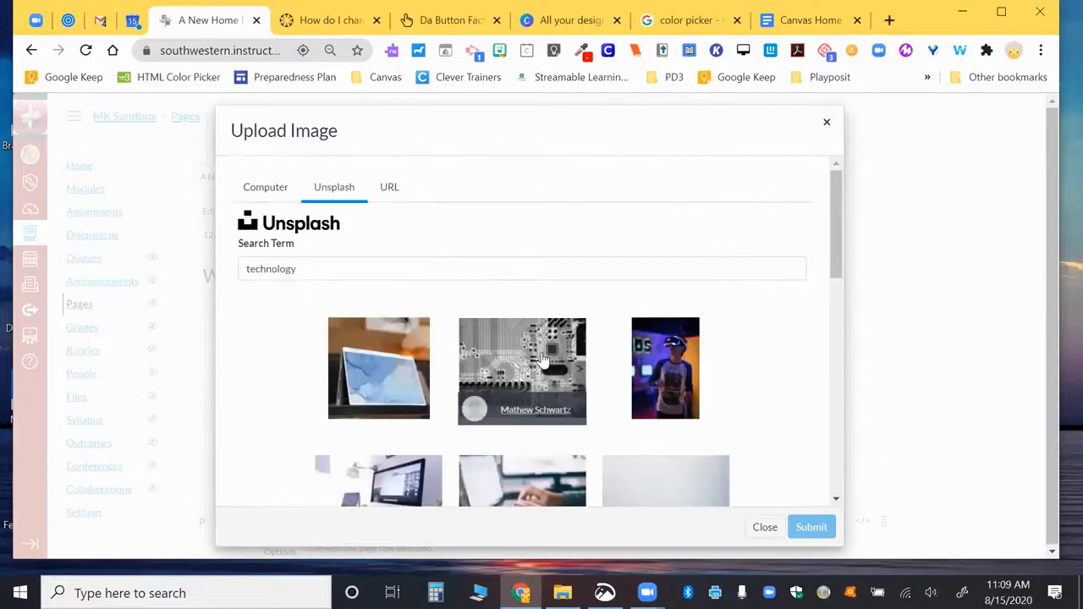
scroll(542, 361, "down", 2)
scroll(542, 361, "down", 3)
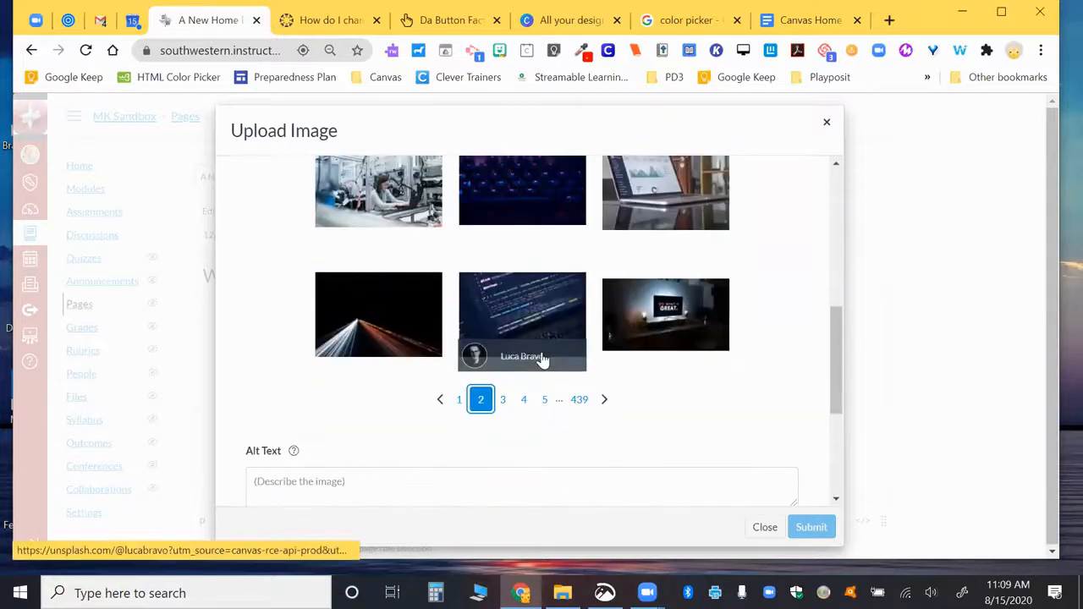
left_click(668, 322)
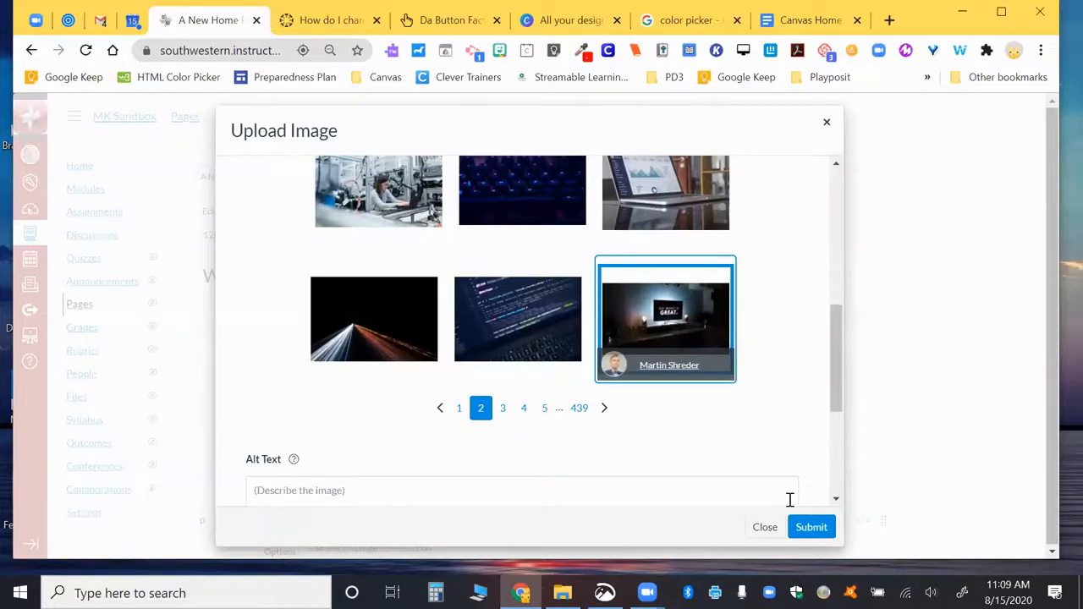
Step: Give the photo alt text 'computer', mark it decorative, and insert it
scroll(662, 445, "down", 2)
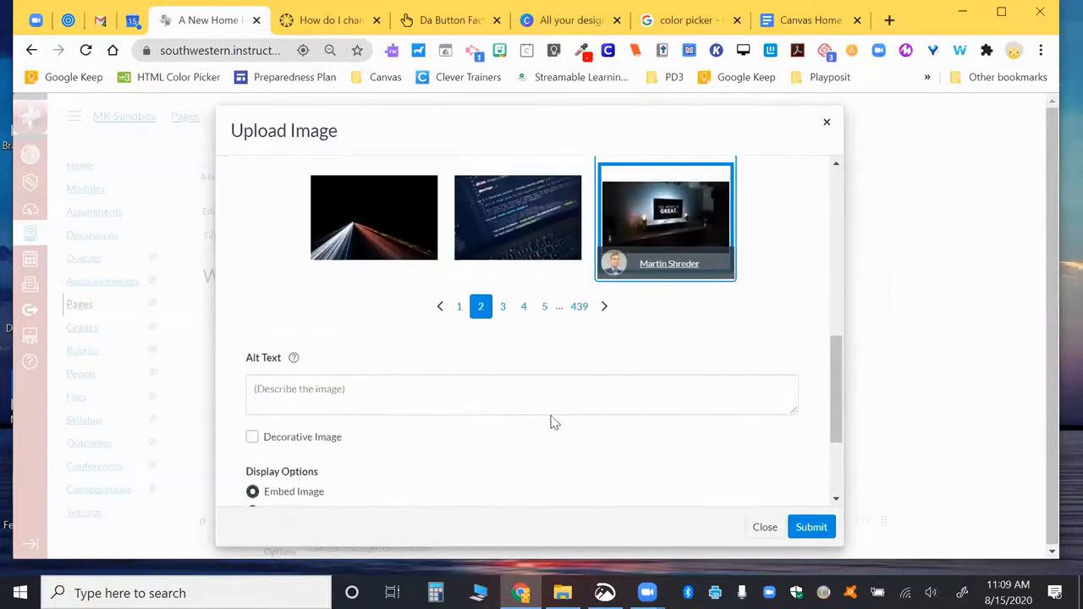
left_click(552, 390)
type("computere")
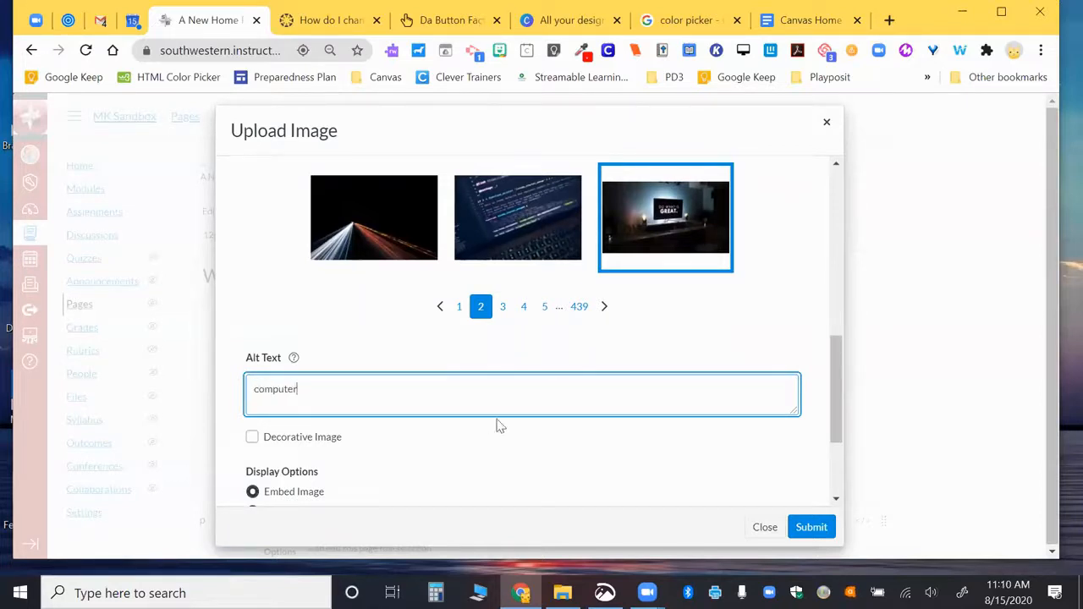
left_click(254, 438)
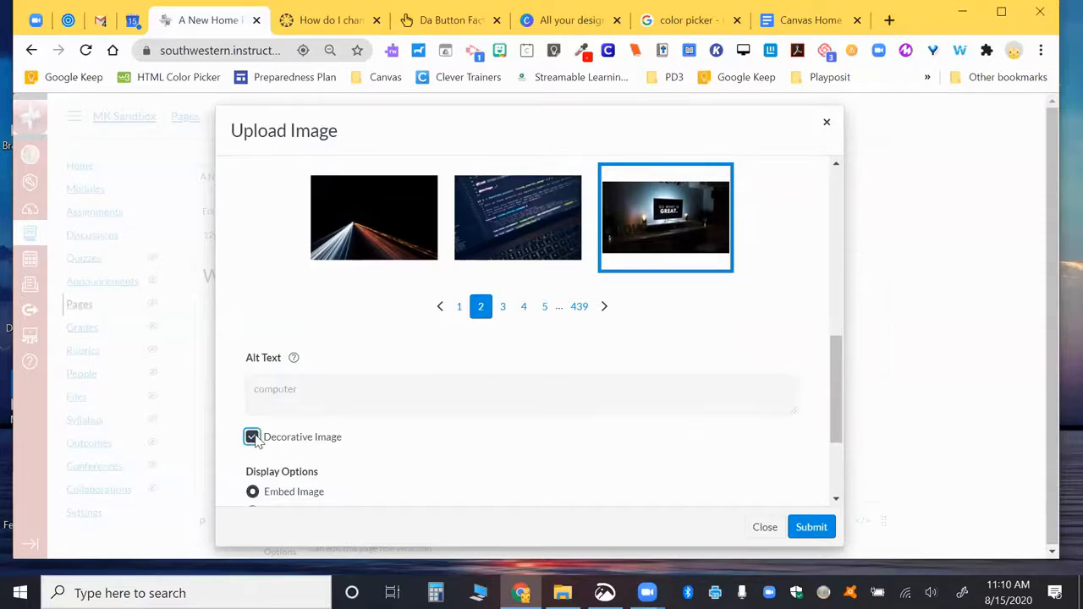
scroll(396, 436, "down", 2)
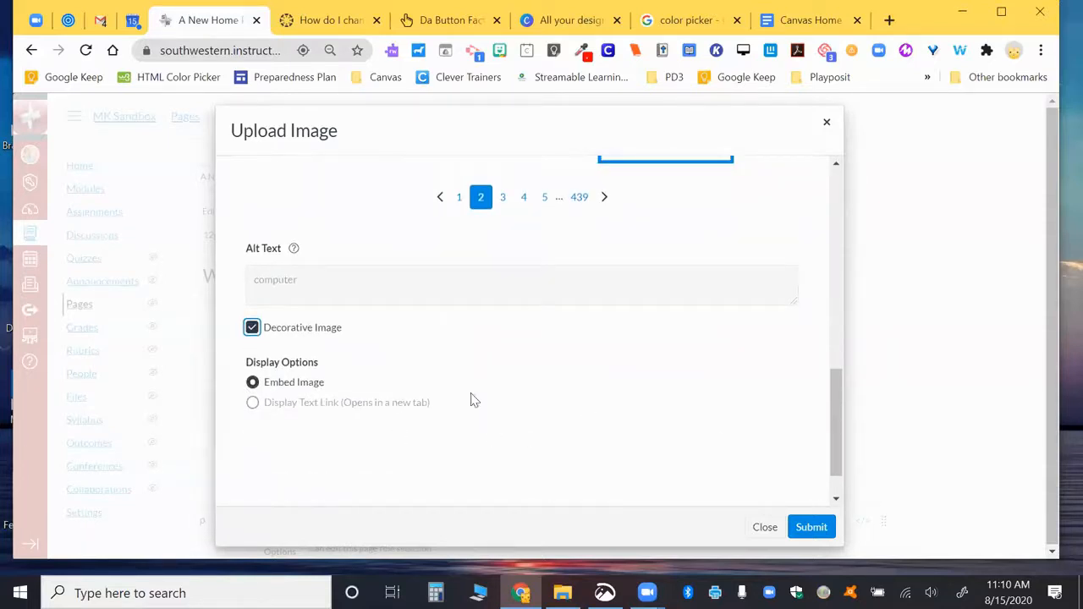
left_click(810, 528)
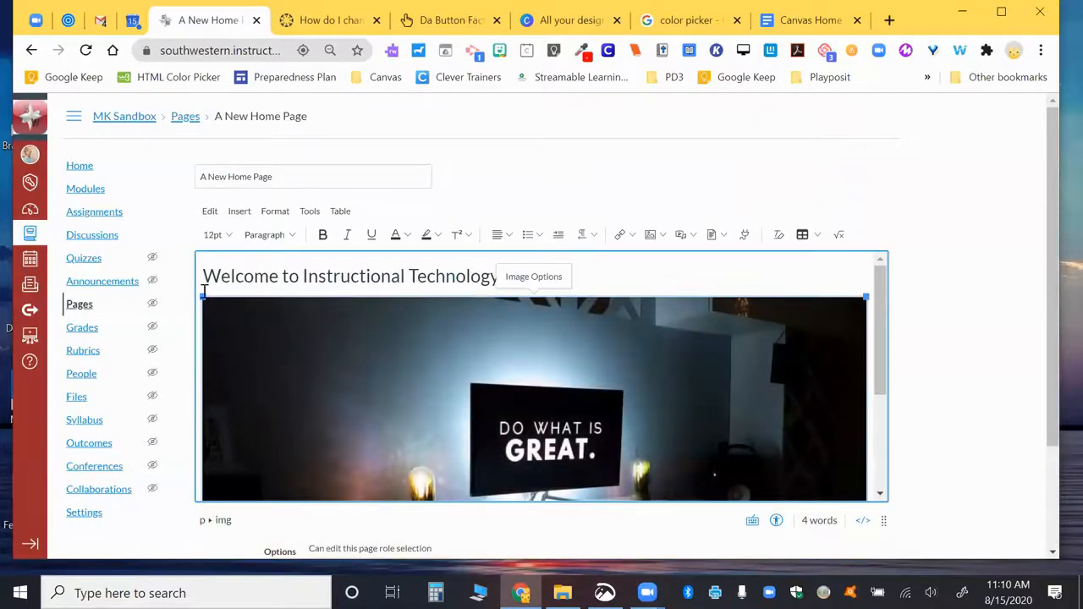
Step: Shrink the photo and right-align it beside the welcome heading
left_click_drag(200, 298, 563, 474)
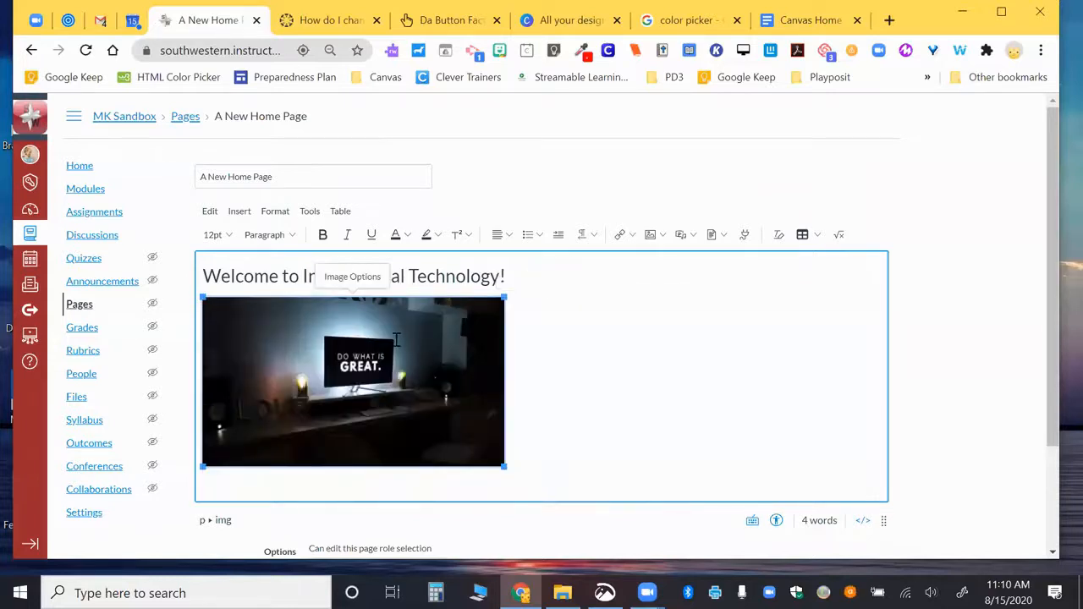
left_click(503, 238)
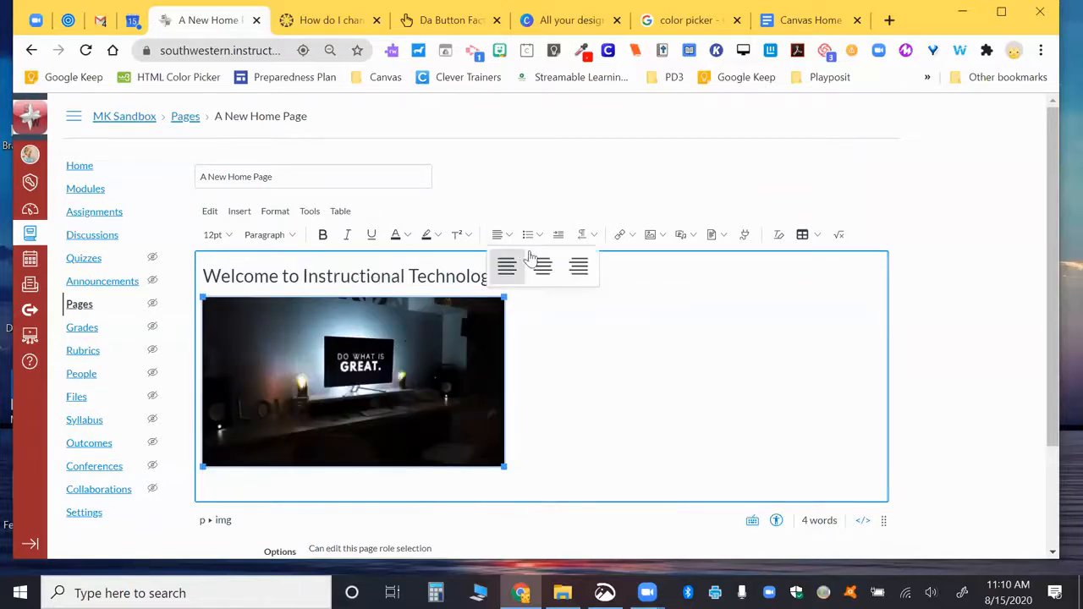
left_click(575, 266)
left_click_drag(592, 315, 203, 277)
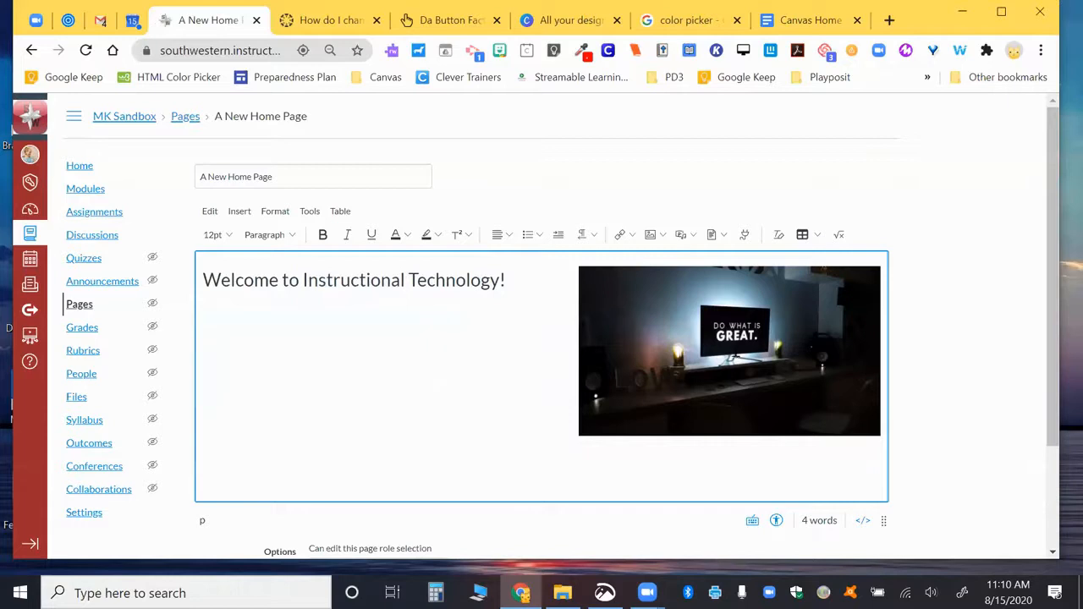
left_click(497, 234)
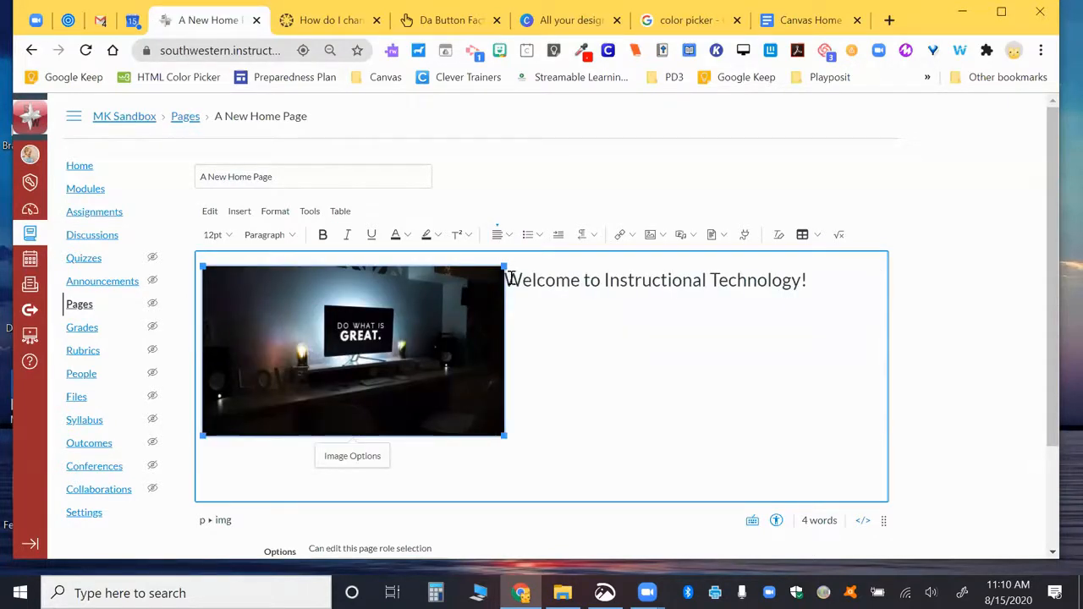
left_click(508, 236)
left_click(577, 266)
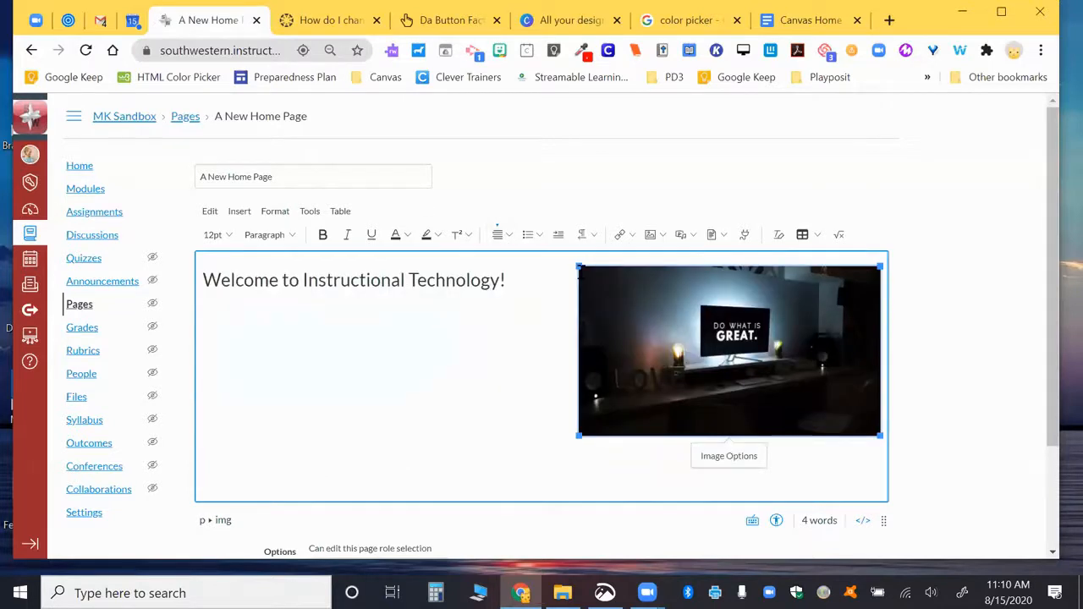
Step: Start a new empty paragraph below the welcome heading
left_click(464, 332)
left_click(515, 279)
key("Return")
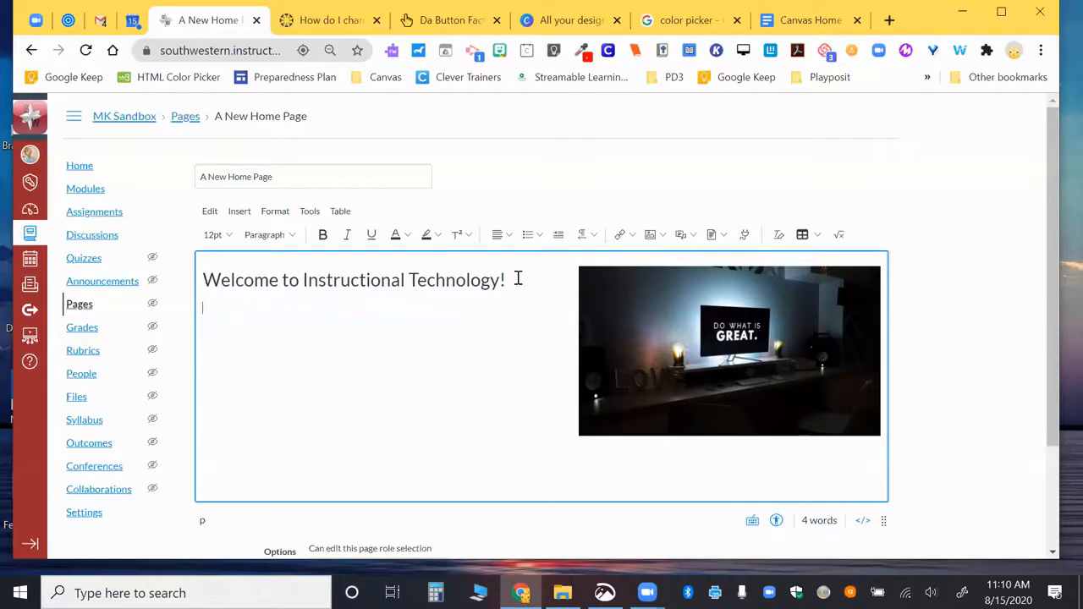
Step: Type the intro line 'Intro text about my course, what we will learn, expectations.'
type("Intro text about my course, what we will learn, expectations.")
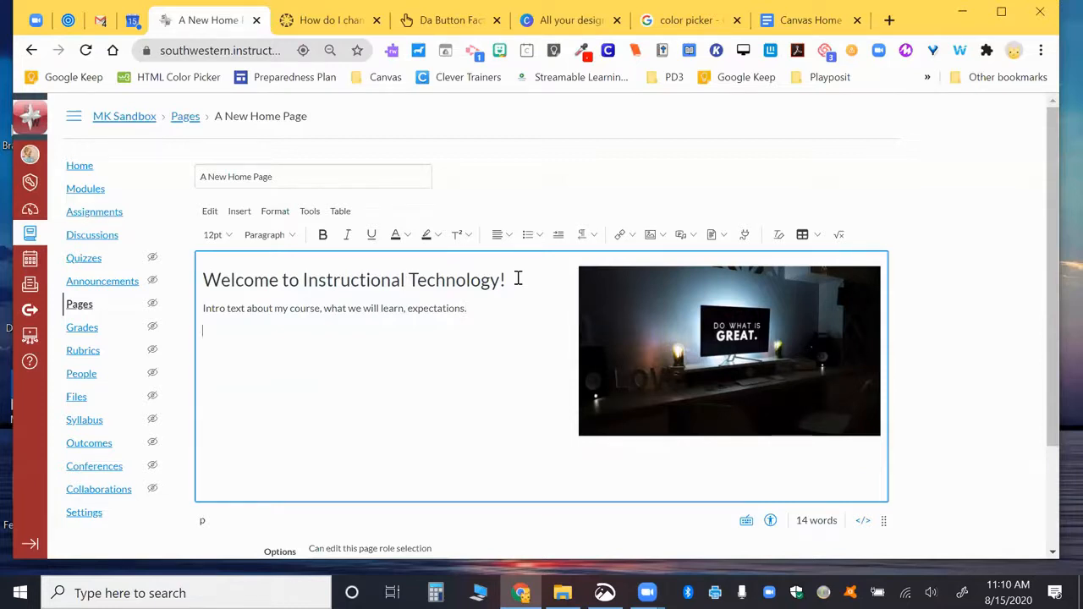
key("Return")
Step: Shrink the photo to about 248x140, add a blank line, and return to the Canvas Home Pages doc
left_click(635, 348)
left_click_drag(671, 347, 671, 347)
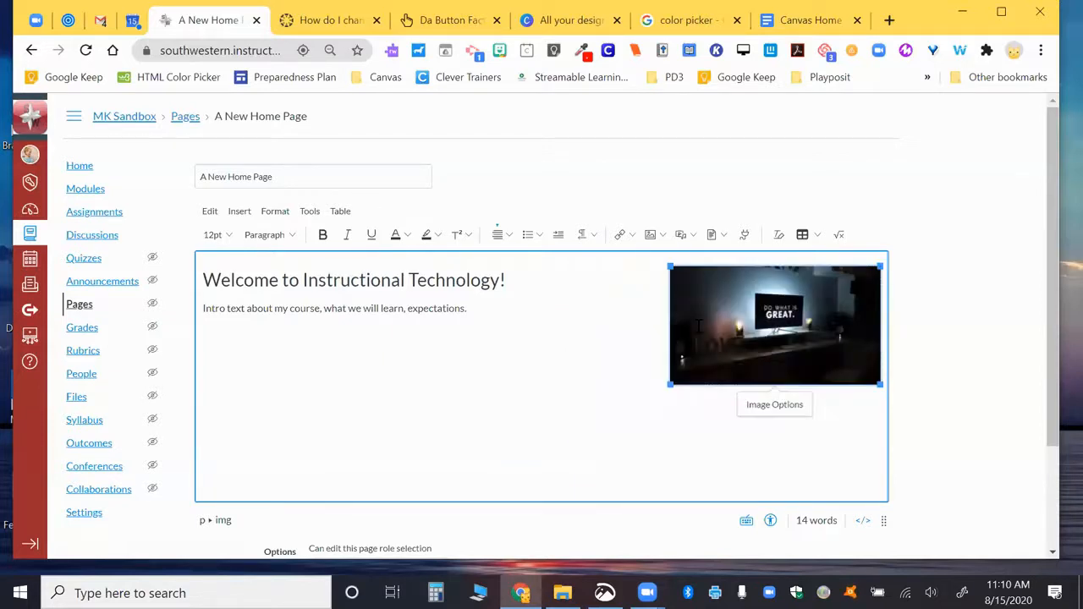
left_click(487, 320)
key("Return")
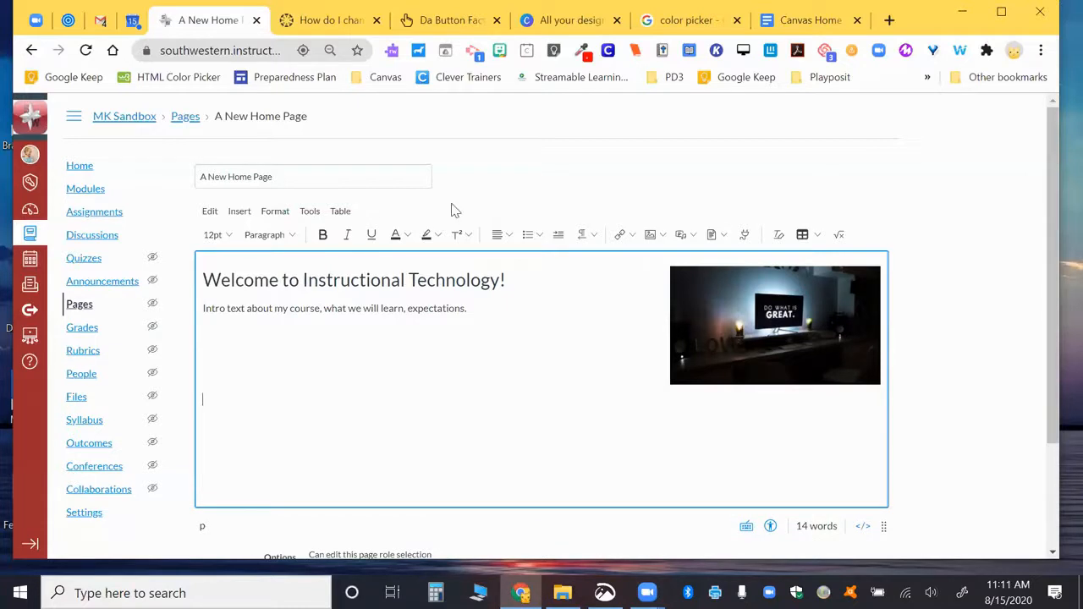
left_click(806, 32)
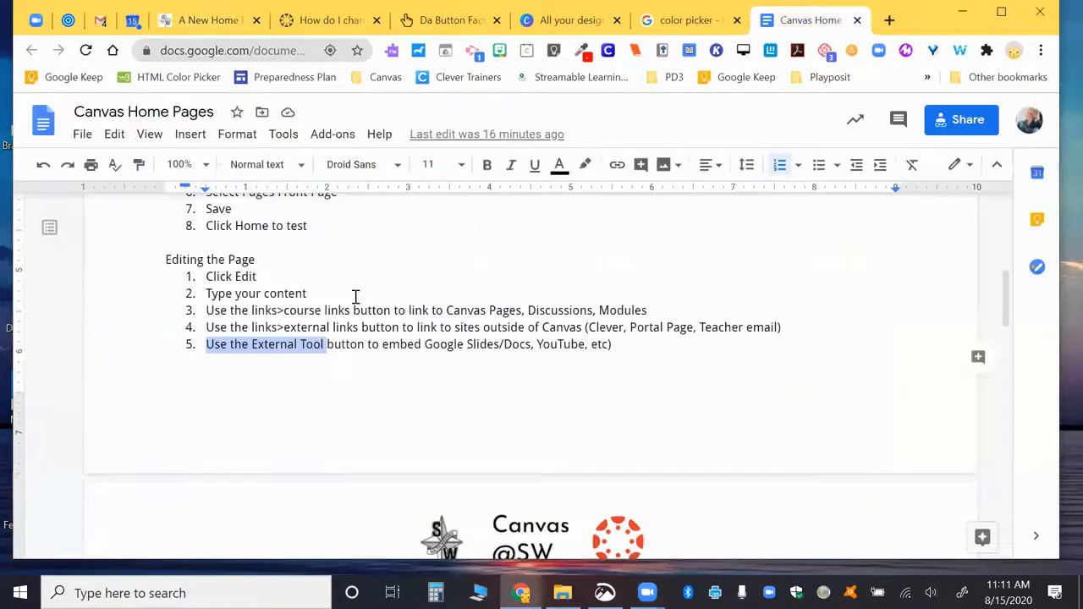
Step: Add numbered steps 'Add an image' and 'Add a table' under 'Type your content' in the guide
left_click(316, 293)
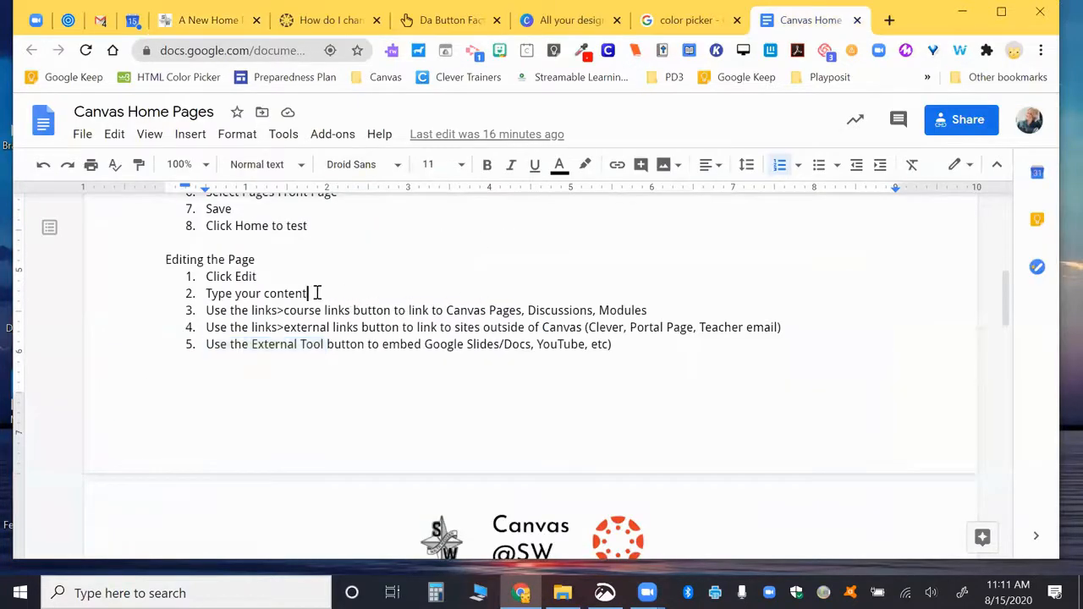
key("Return")
type("Add an image")
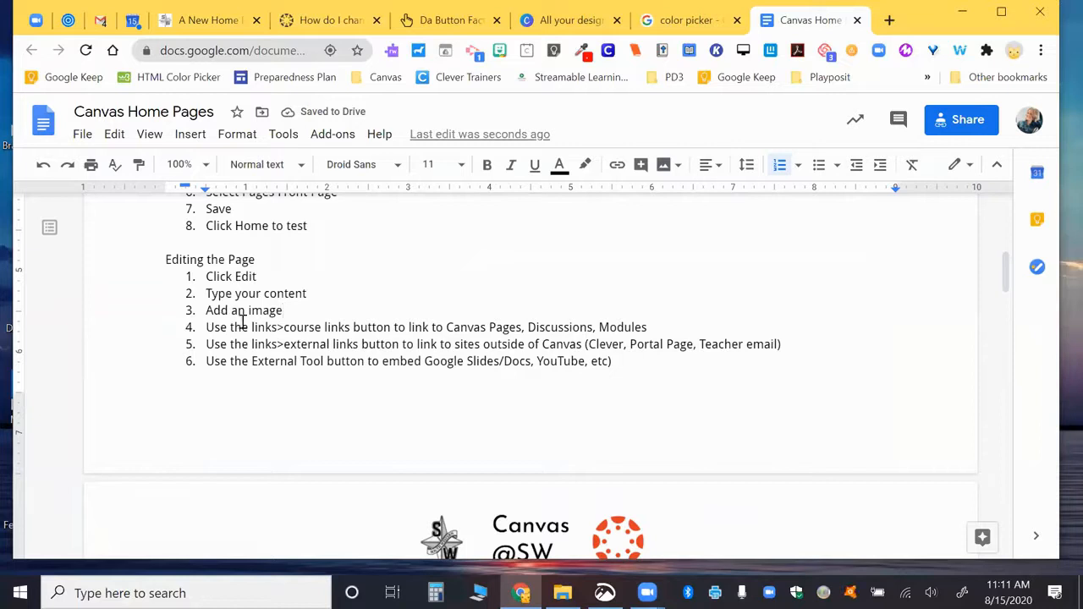
key("Return")
type("Add a")
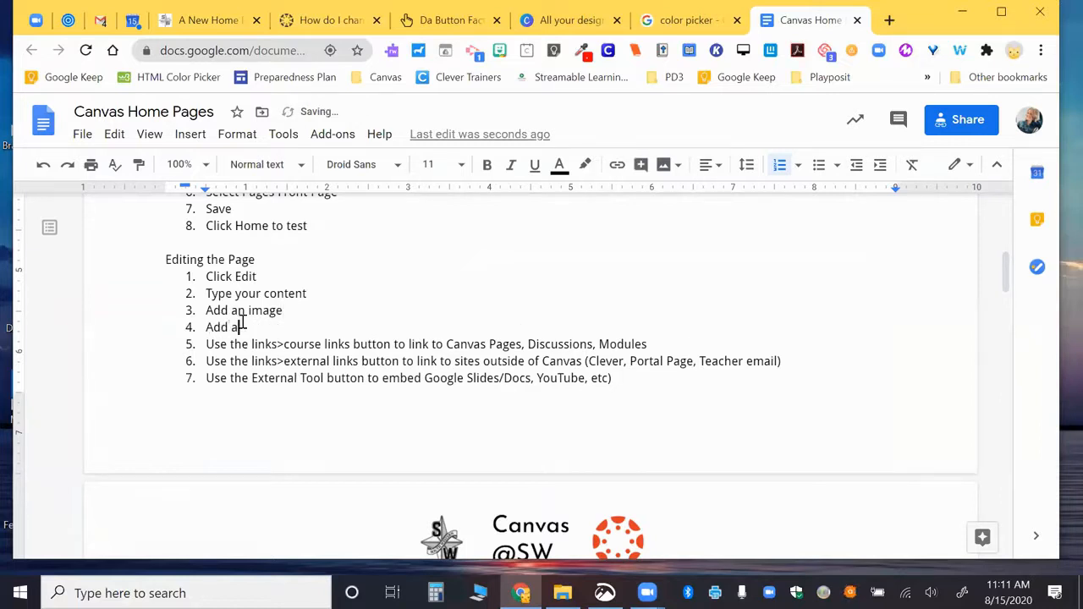
type(" table")
left_click(209, 26)
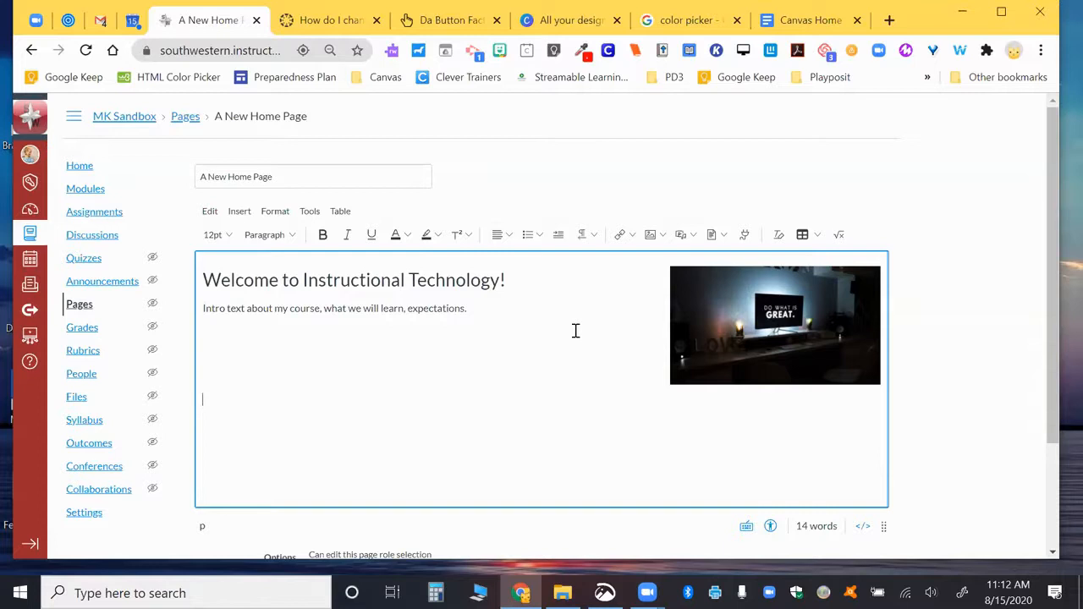
Step: Insert a 4x2 table below the intro text and bring up its Table Properties
left_click(816, 237)
mouse_move(818, 262)
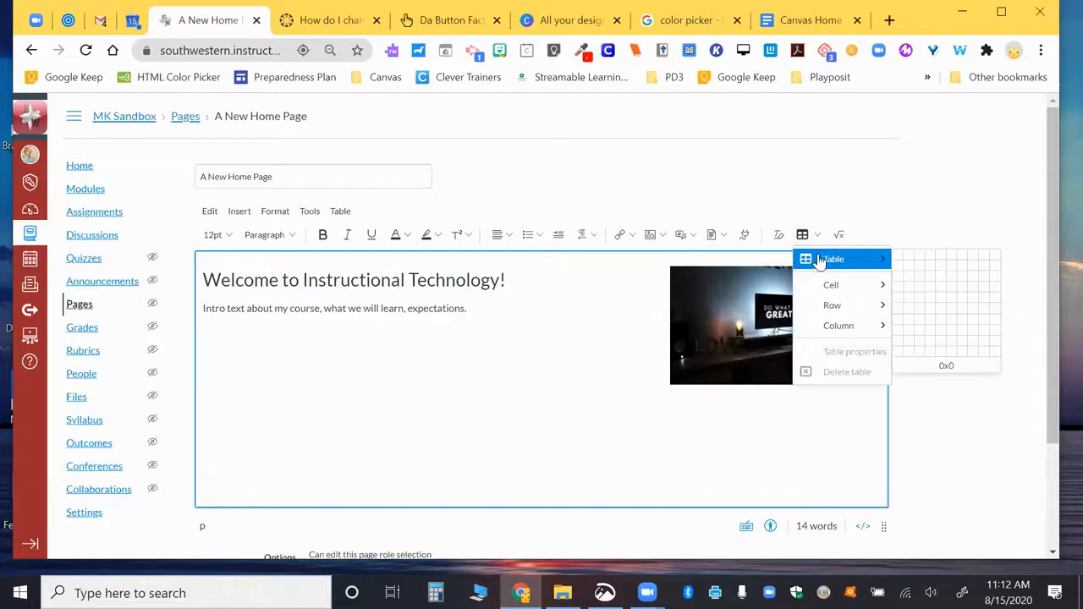
left_click(928, 266)
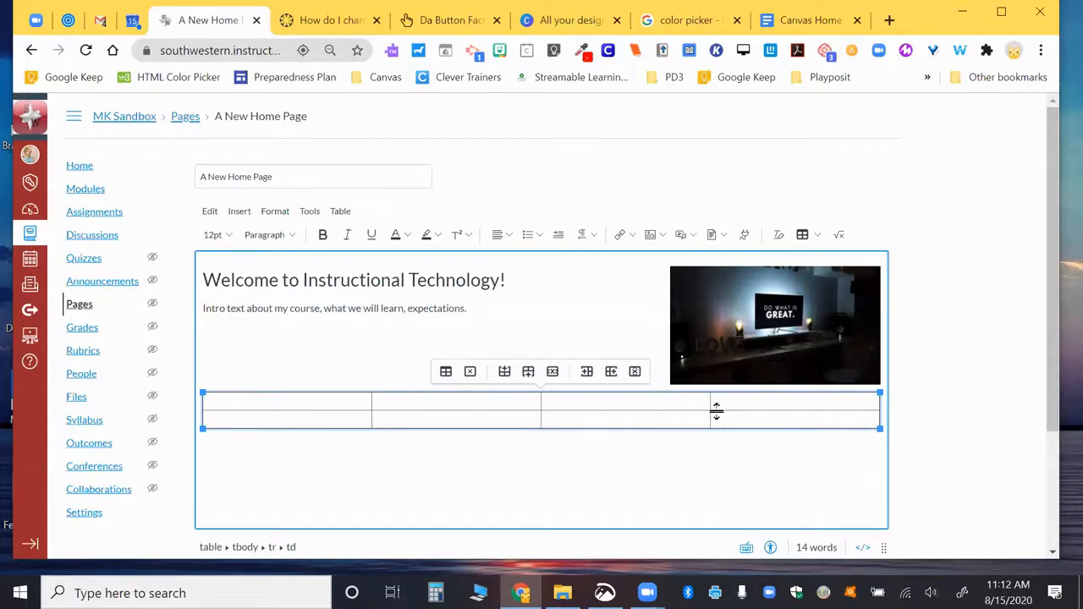
left_click(445, 372)
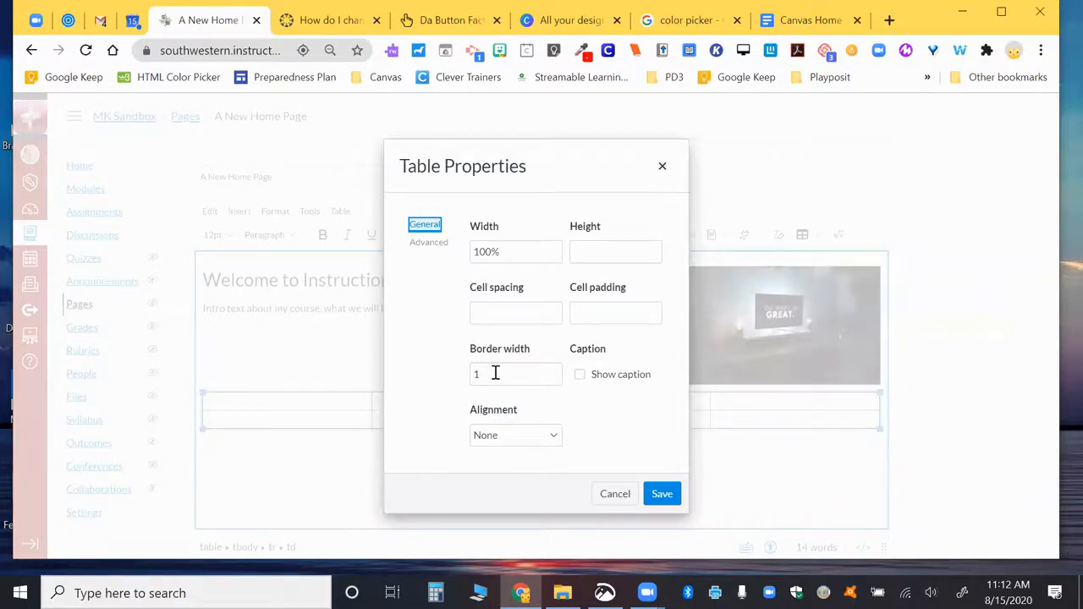
Step: Set the table's border width to 0 and save
left_click_drag(495, 374, 463, 381)
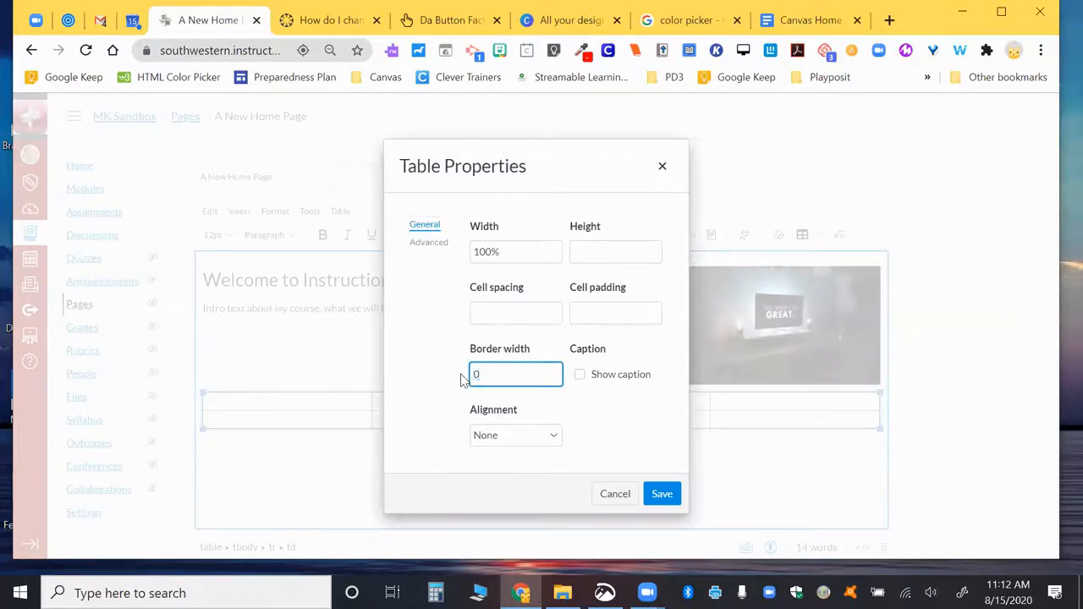
type("0")
left_click(663, 496)
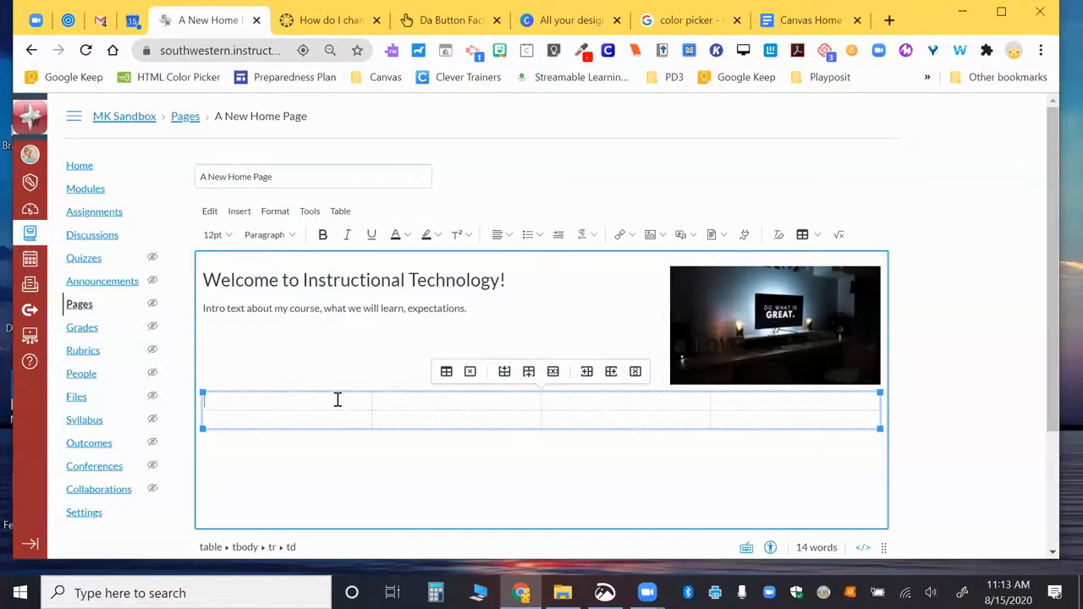
Step: Center-align all the table cells
left_click_drag(222, 402, 779, 425)
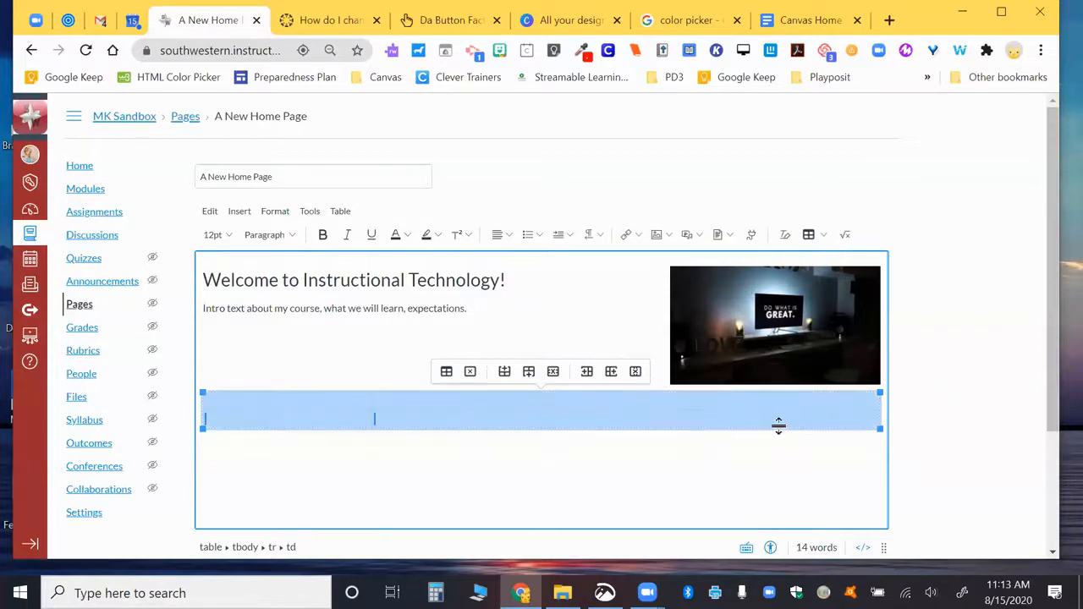
left_click(510, 239)
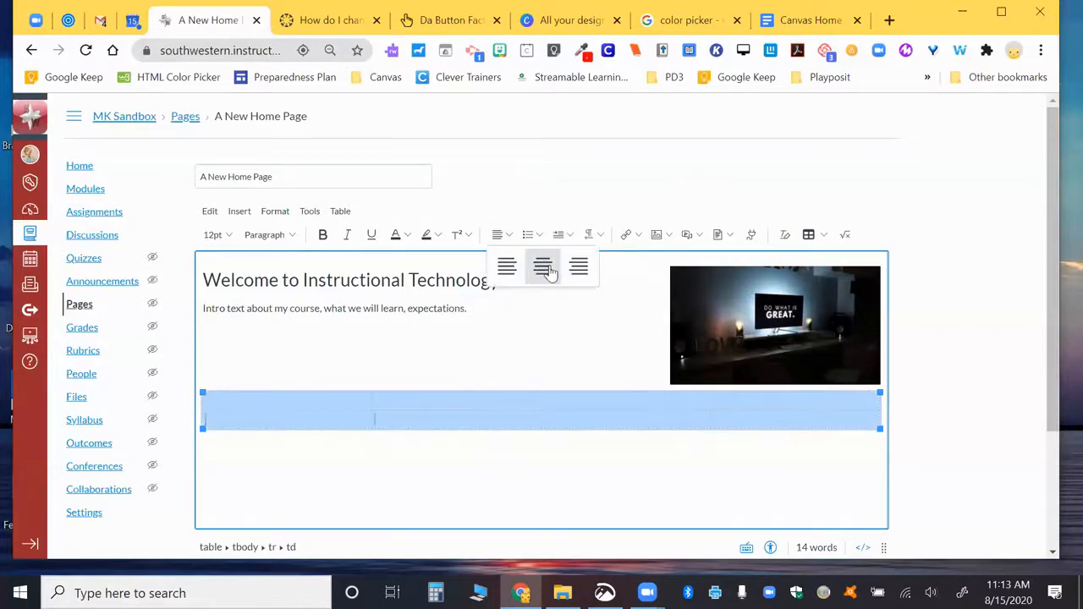
left_click(547, 269)
left_click(297, 404)
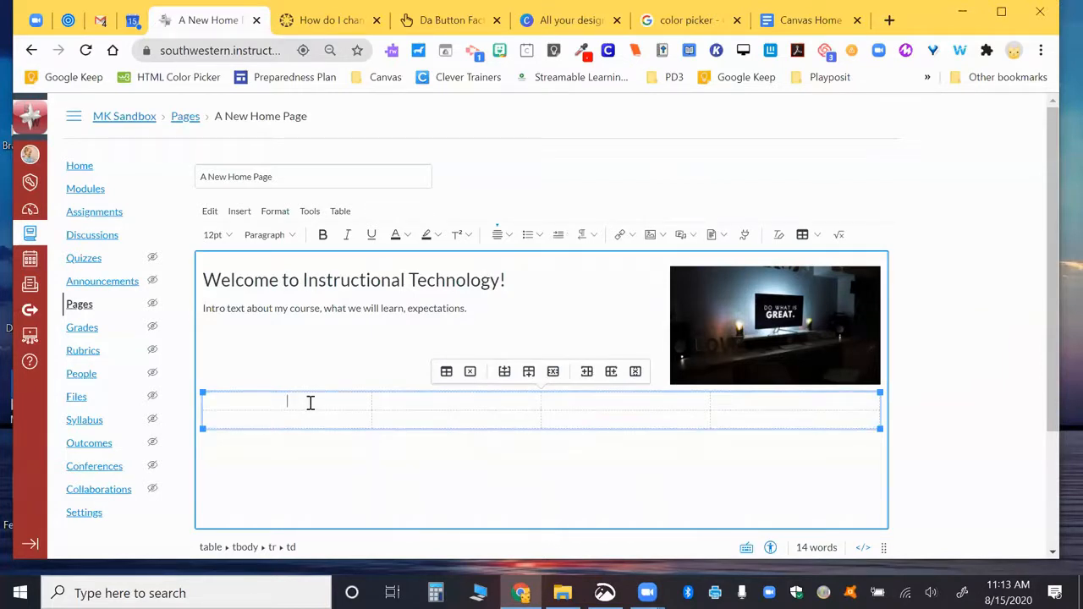
Step: Link the Plants module from Course Links into the first table cell and select the link text
left_click(634, 239)
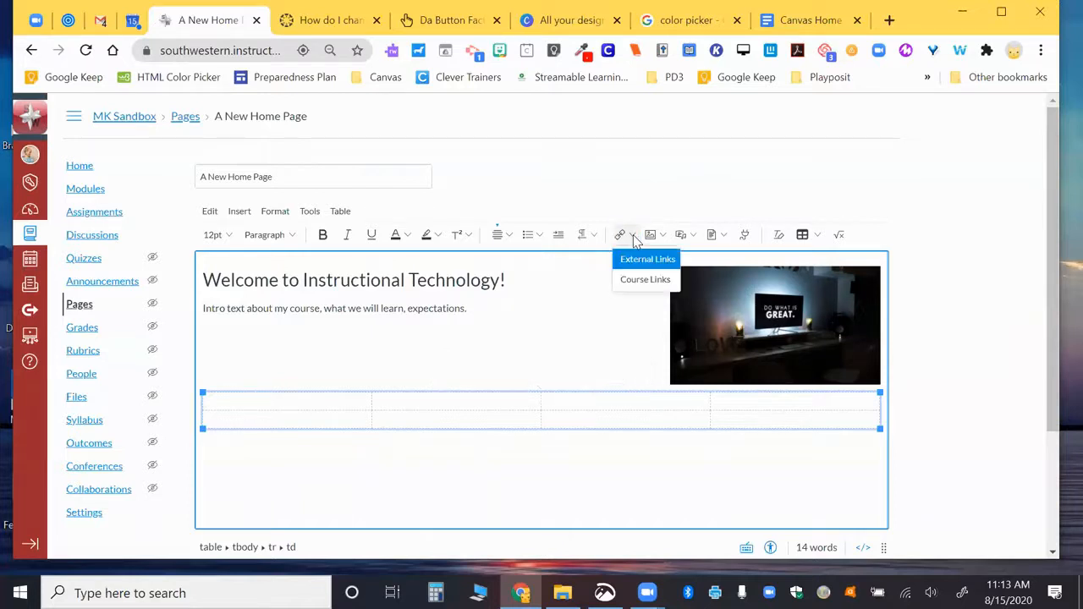
left_click(634, 280)
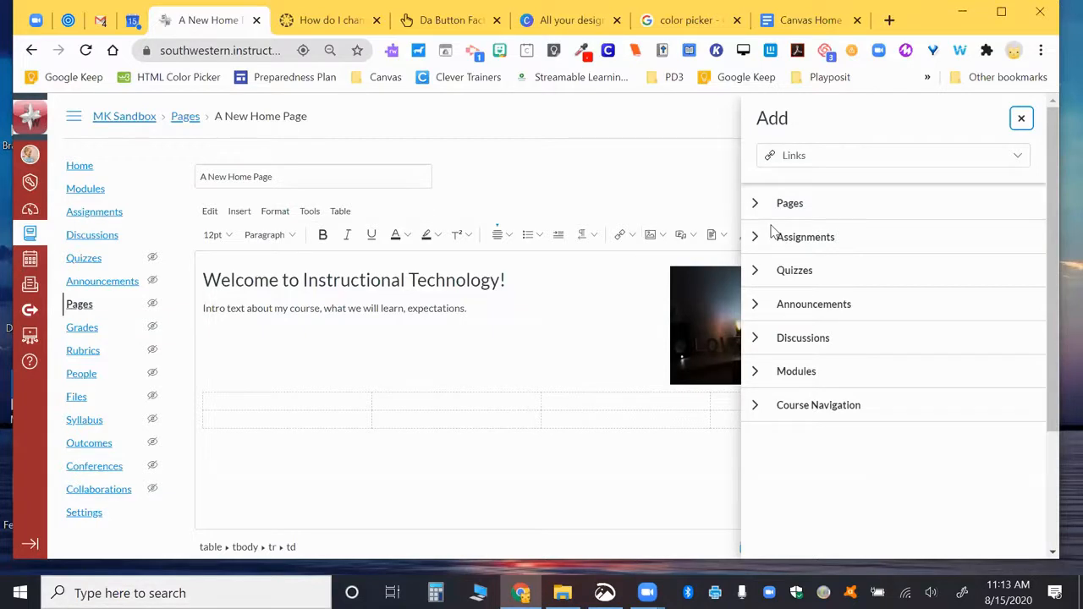
left_click(756, 372)
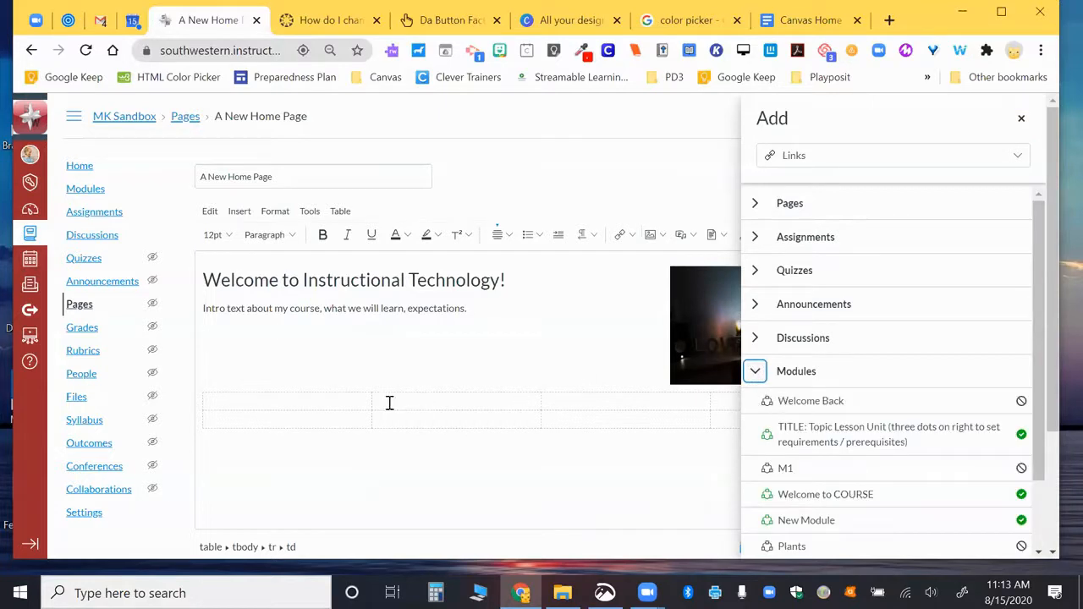
scroll(766, 434, "down", 1)
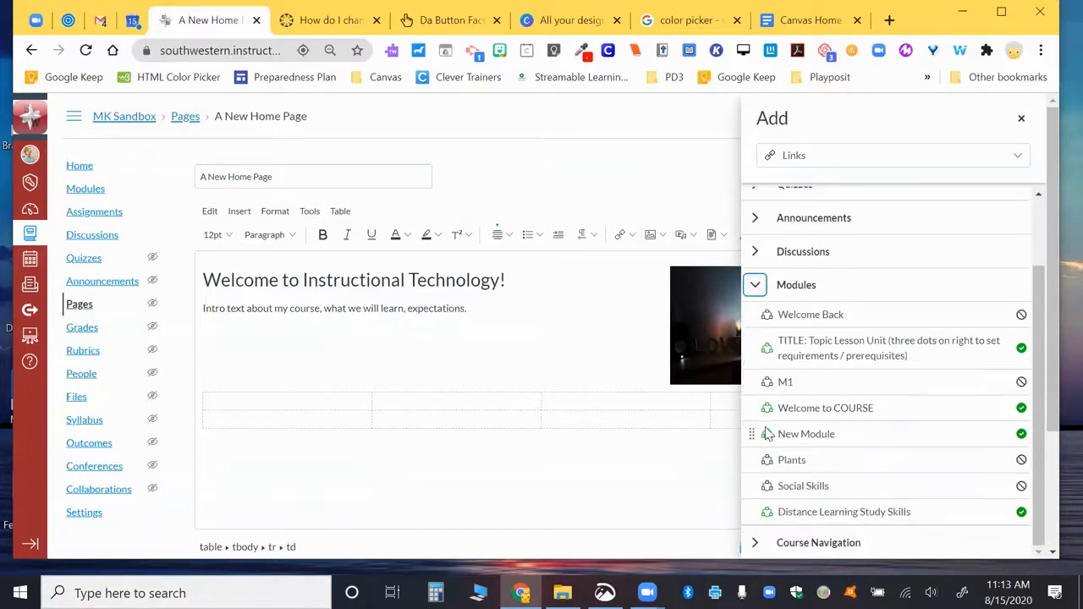
scroll(766, 435, "down", 1)
left_click(791, 461)
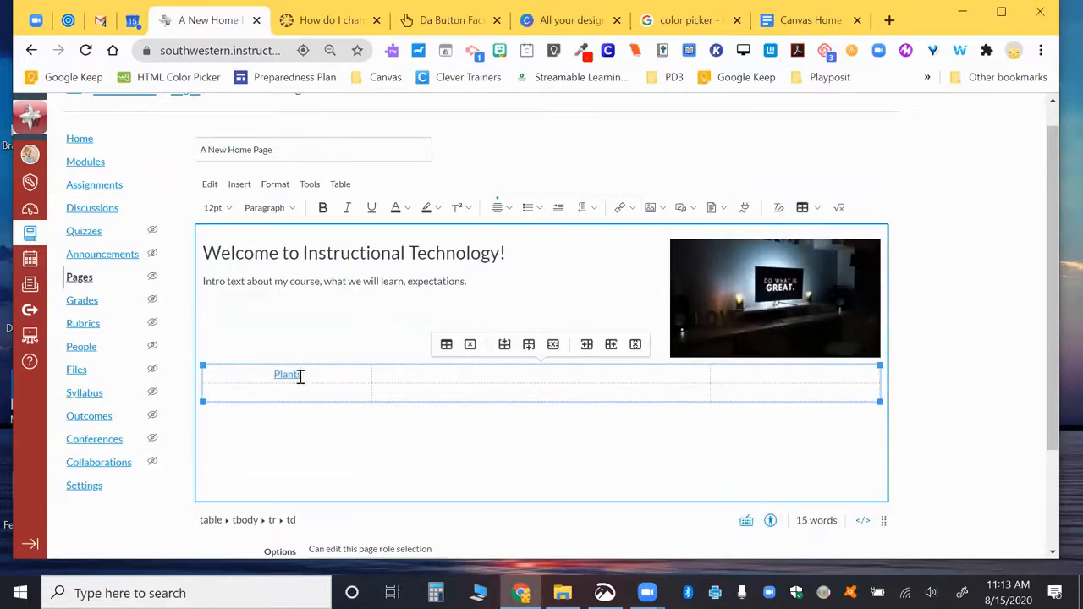
left_click_drag(309, 374, 254, 380)
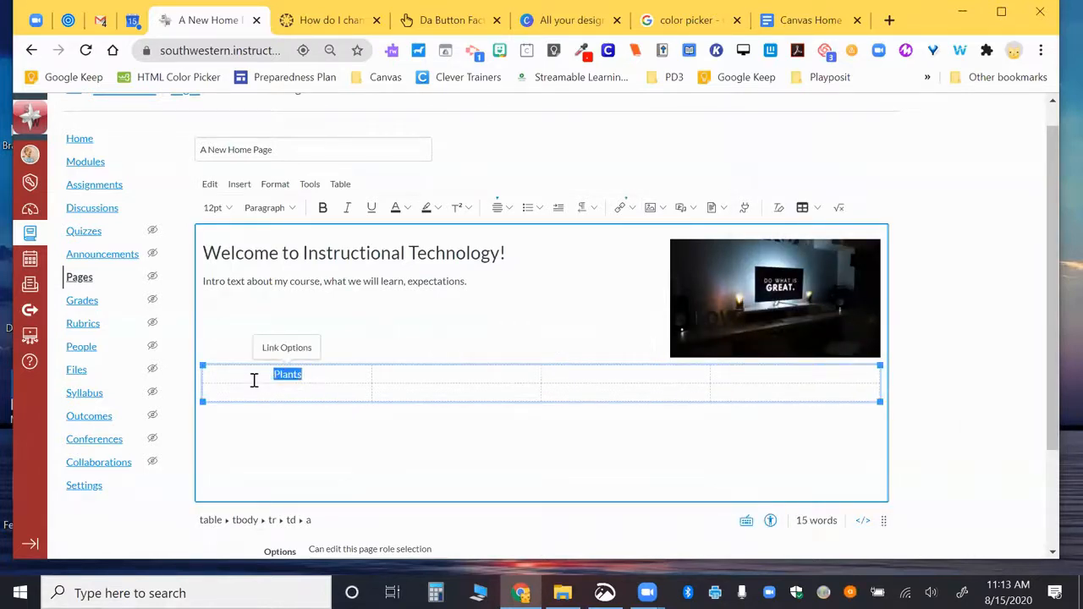
Step: Format the Plants link as Heading 3
left_click(279, 209)
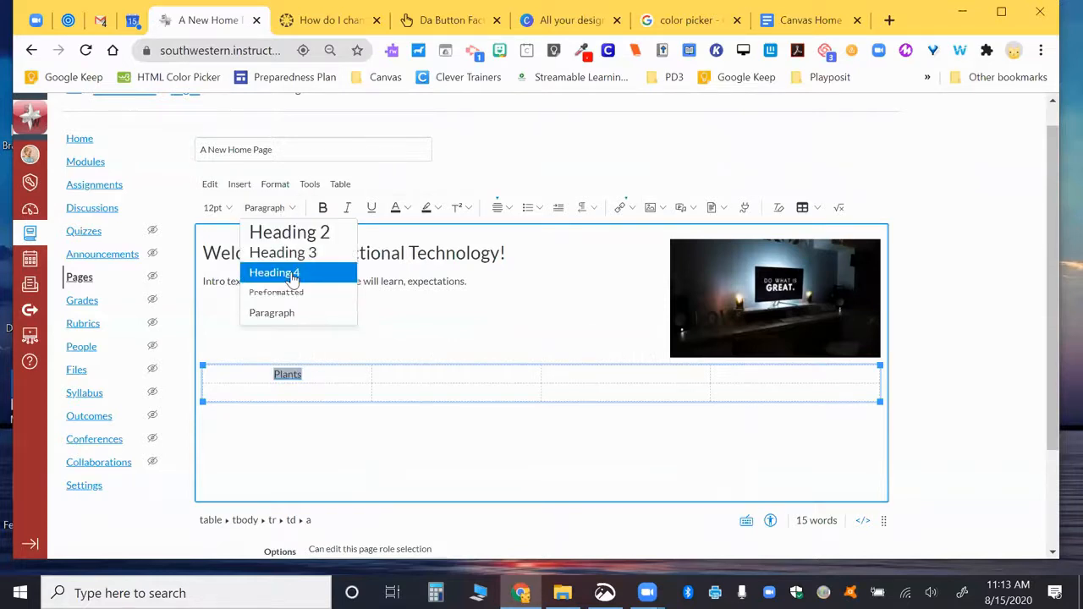
left_click(282, 272)
left_click(287, 211)
left_click(279, 251)
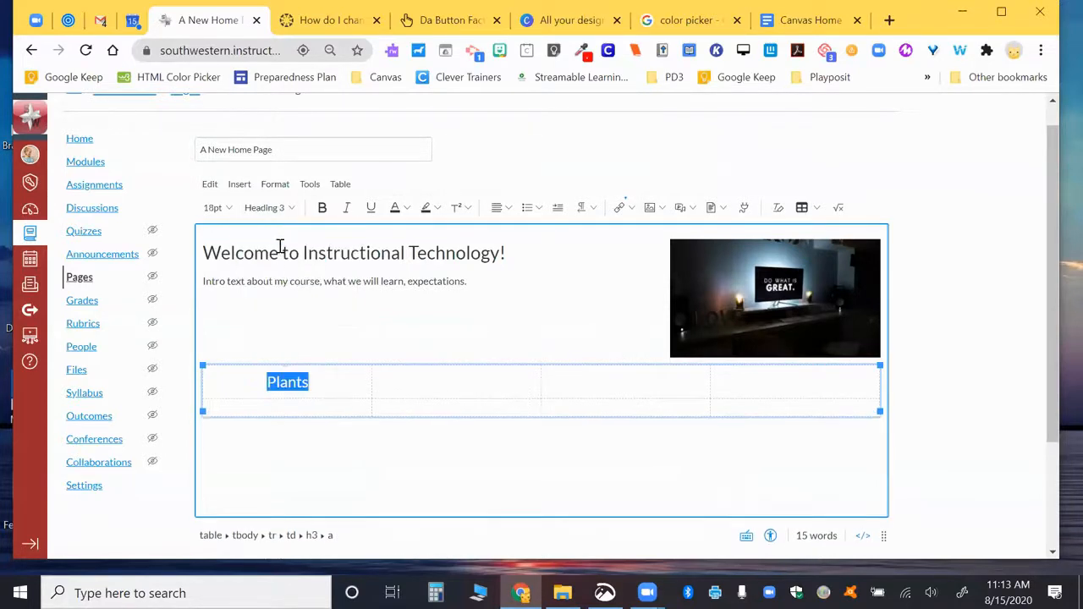
left_click(445, 380)
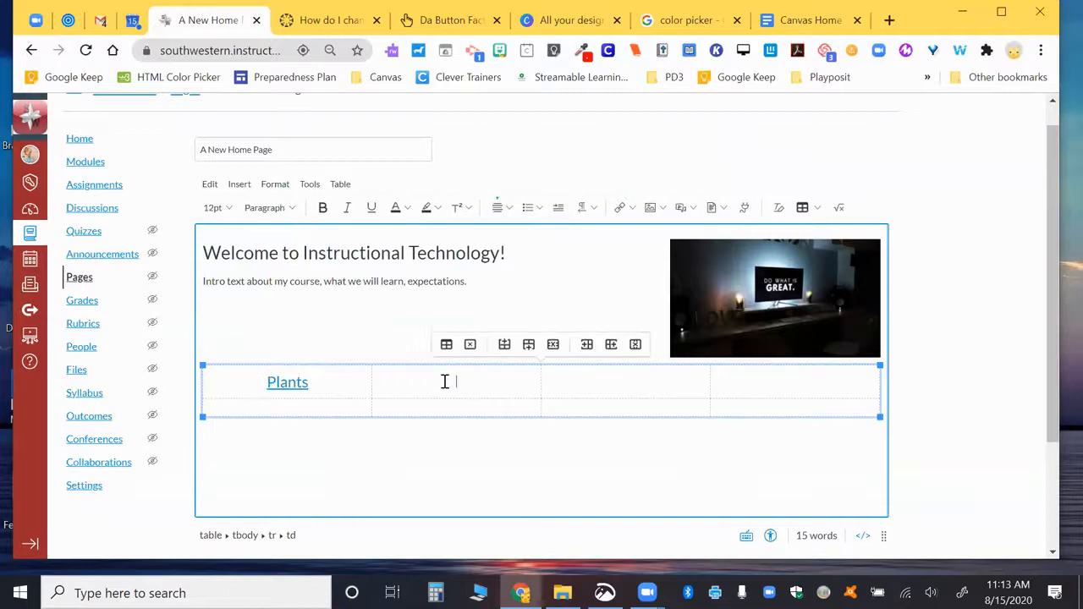
Step: Insert a pointing-right hand emoji before the Plants link
left_click(261, 382)
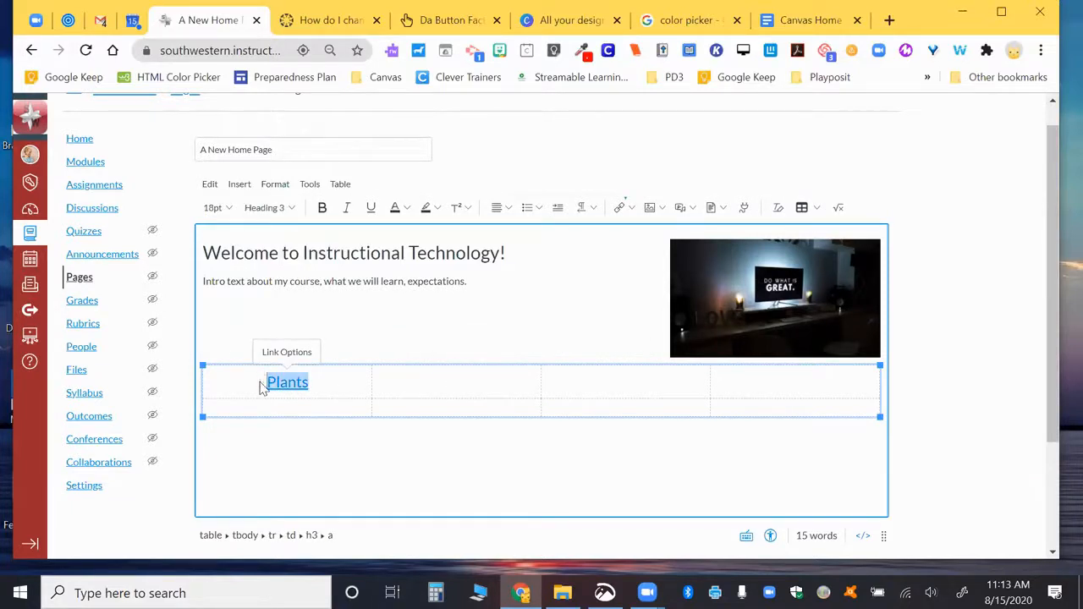
right_click(261, 382)
left_click(329, 85)
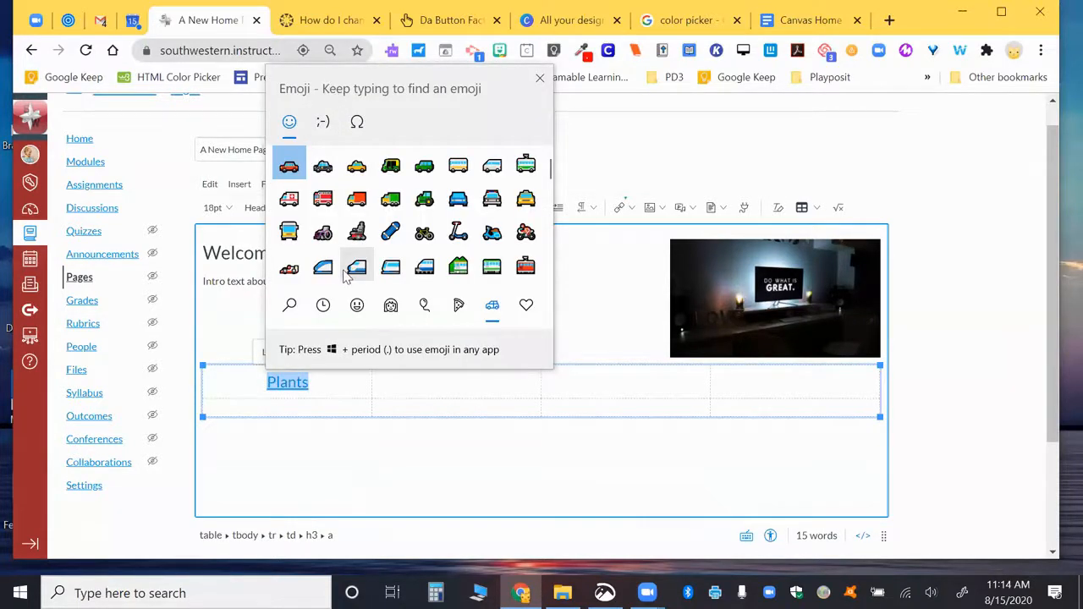
scroll(356, 279, "down", 2)
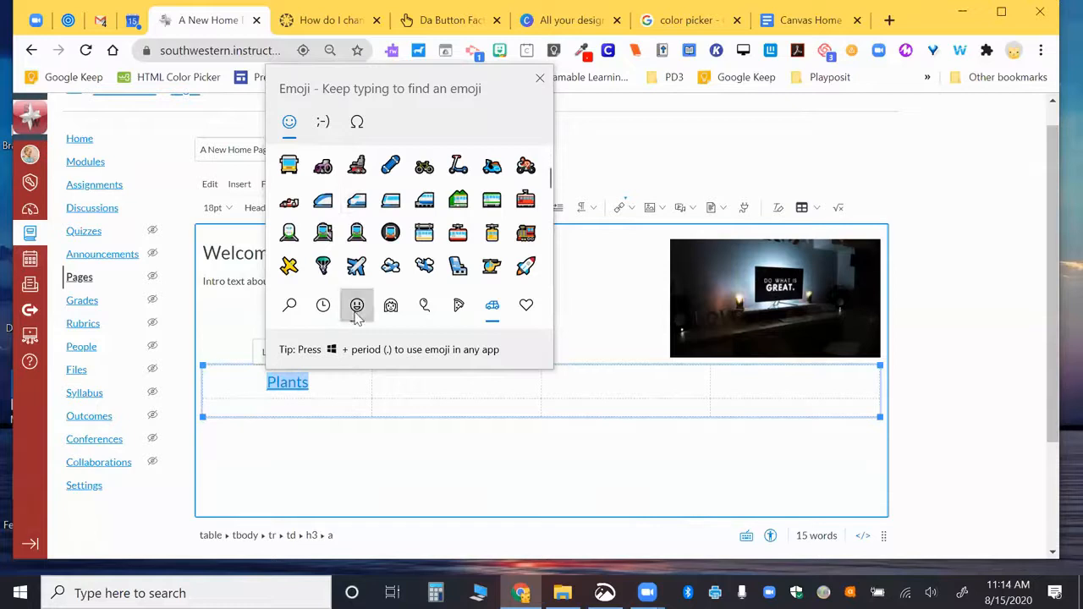
left_click(357, 307)
left_click(390, 305)
scroll(398, 255, "down", 10)
scroll(398, 255, "down", 10)
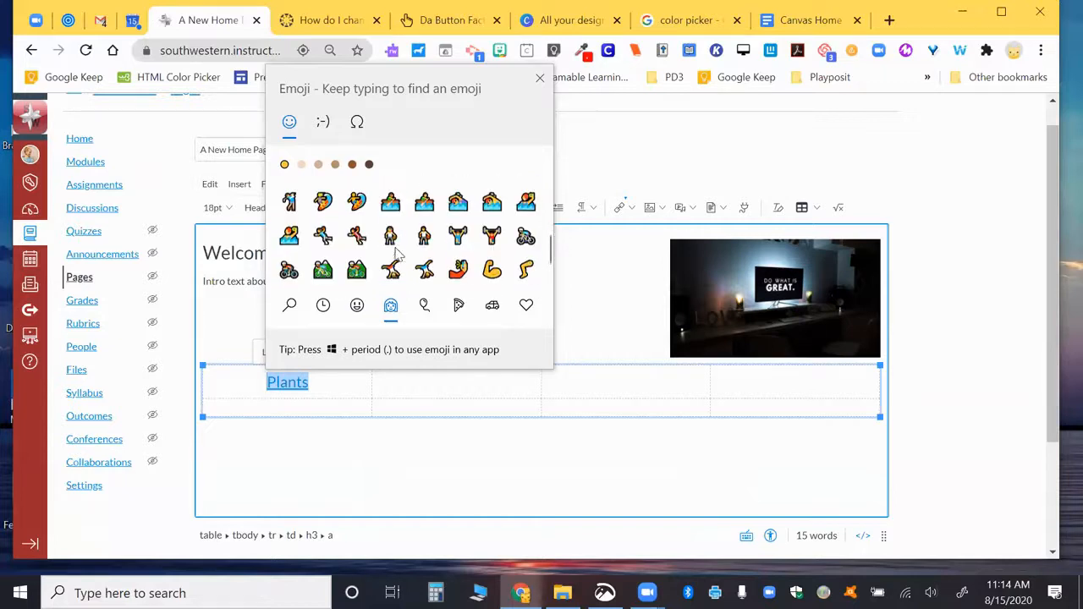
scroll(398, 254, "down", 3)
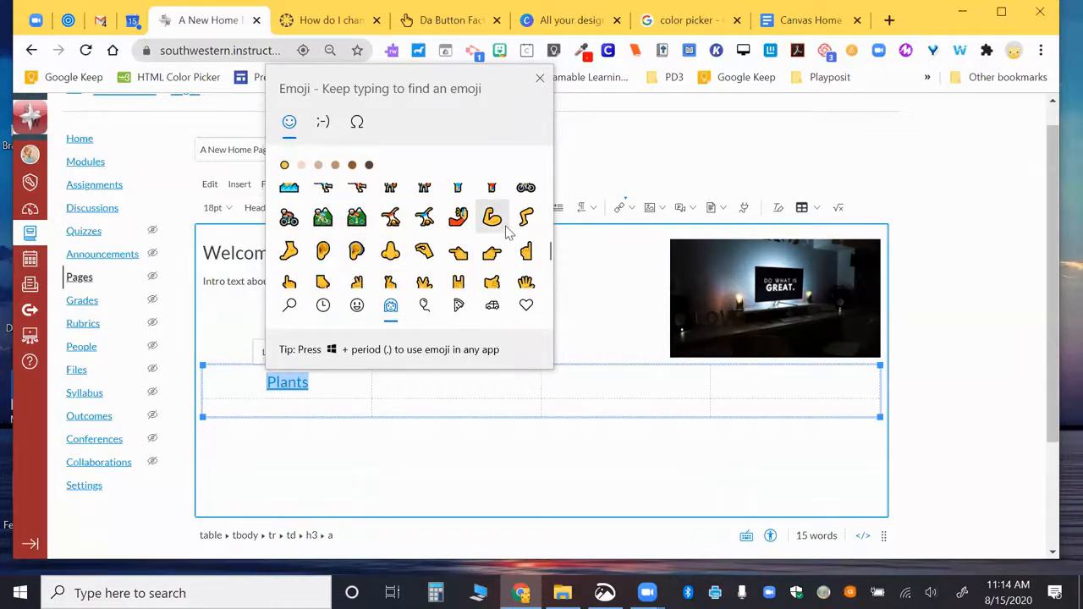
left_click(493, 251)
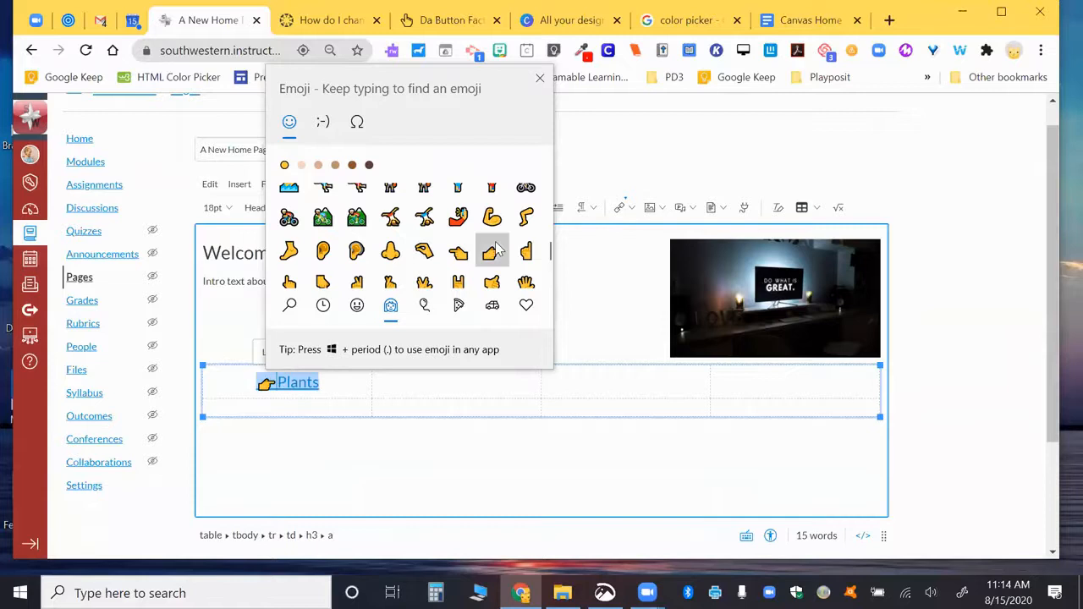
left_click(341, 382)
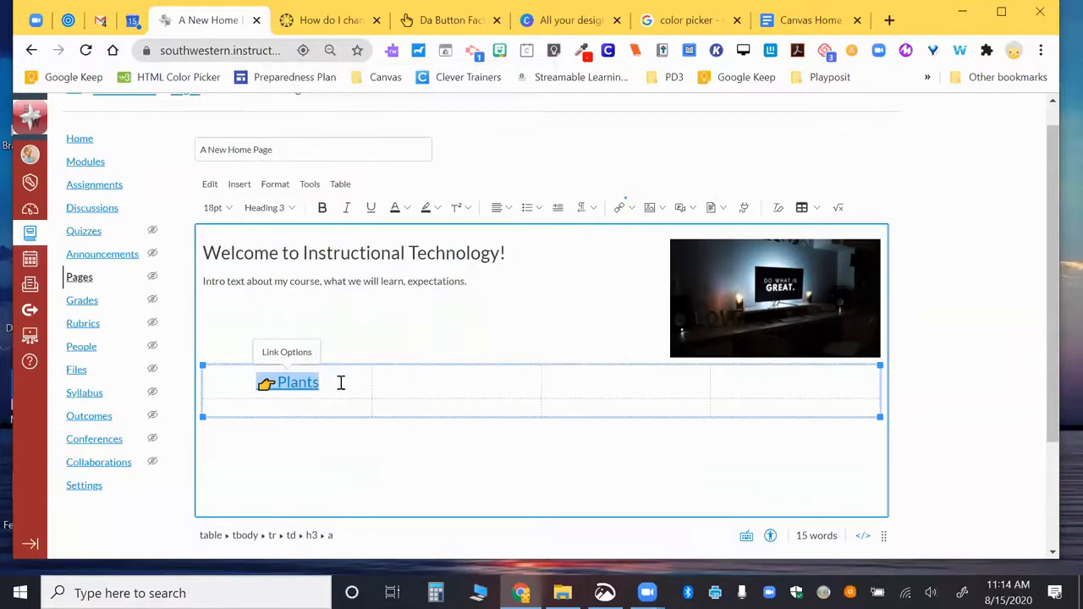
Step: Type the word 'Lesson' after the Plants link
left_click(416, 386)
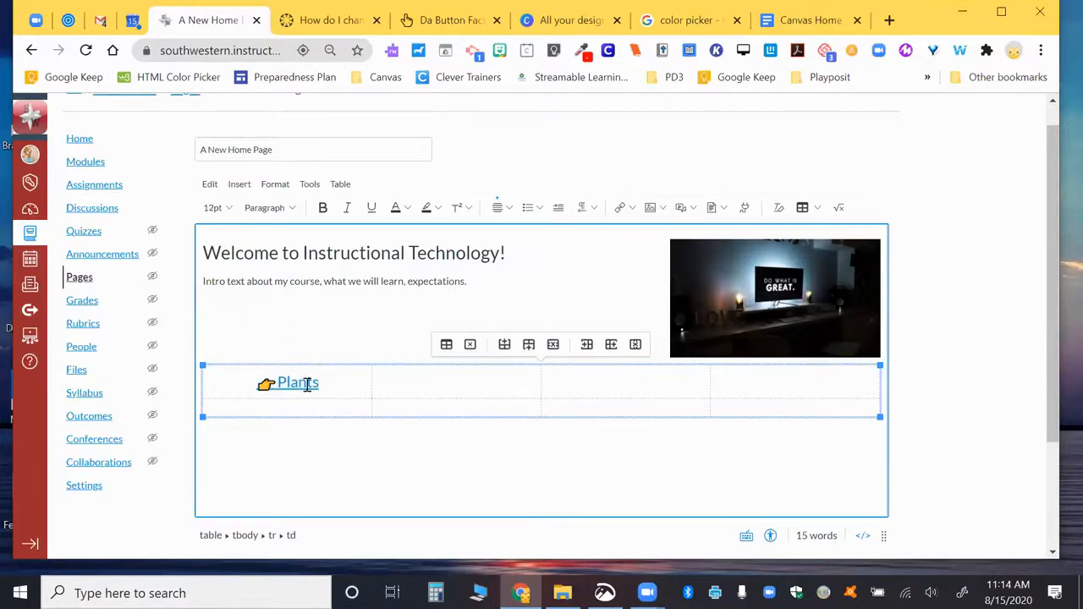
left_click(334, 387)
key("Right")
type("Module")
key("BackSpace")
key("BackSpace")
key("BackSpace")
key("BackSpace")
key("BackSpace")
key("BackSpace")
type("Lesson")
left_click(400, 383)
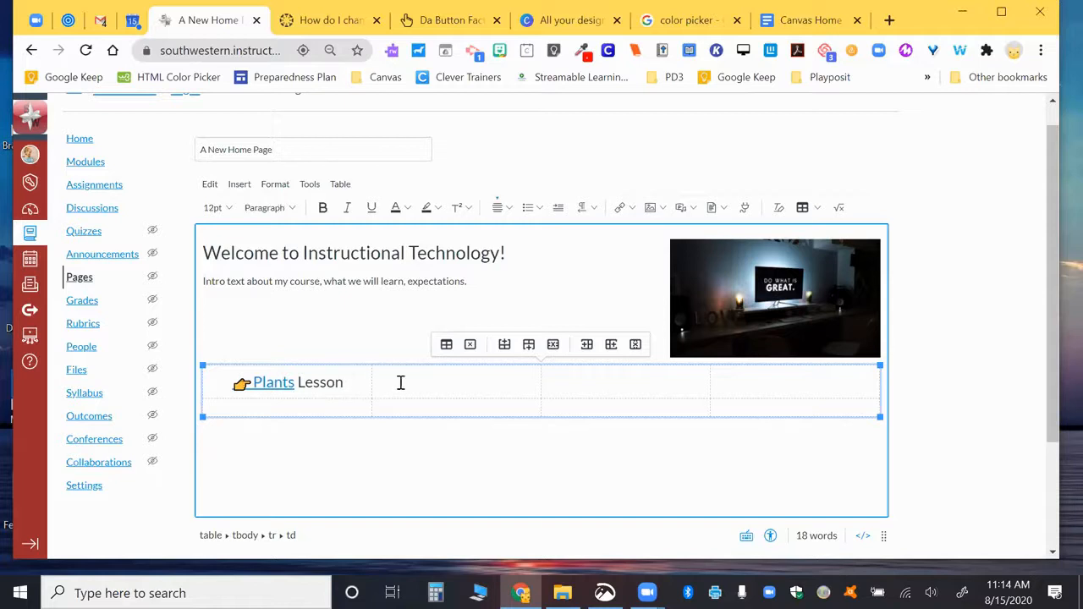
Step: Insert a link to the Google Test Assignment from Course Links into the second cell
left_click(638, 211)
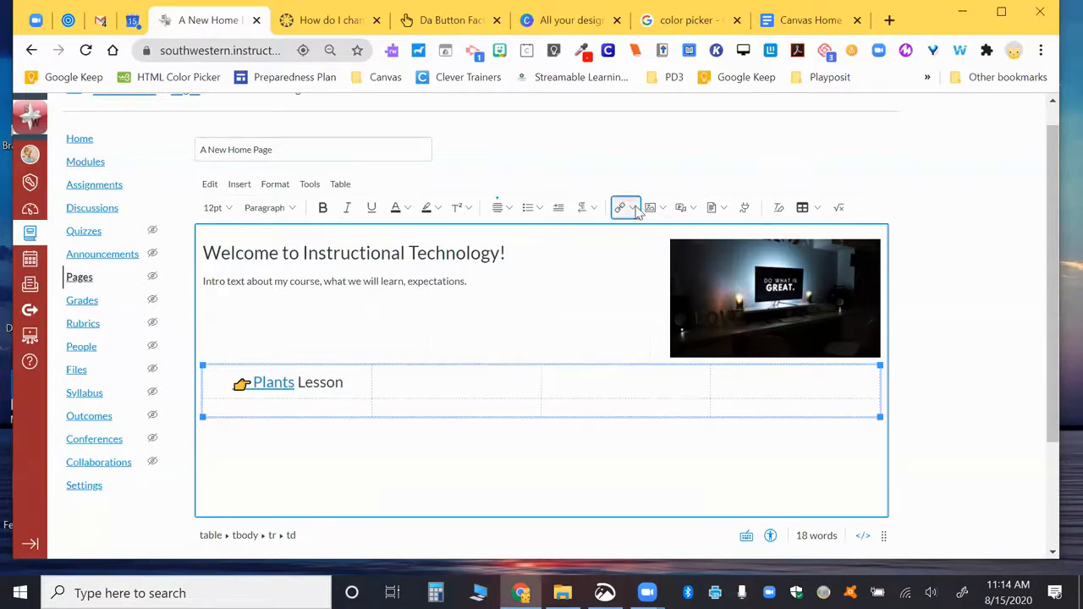
left_click(635, 251)
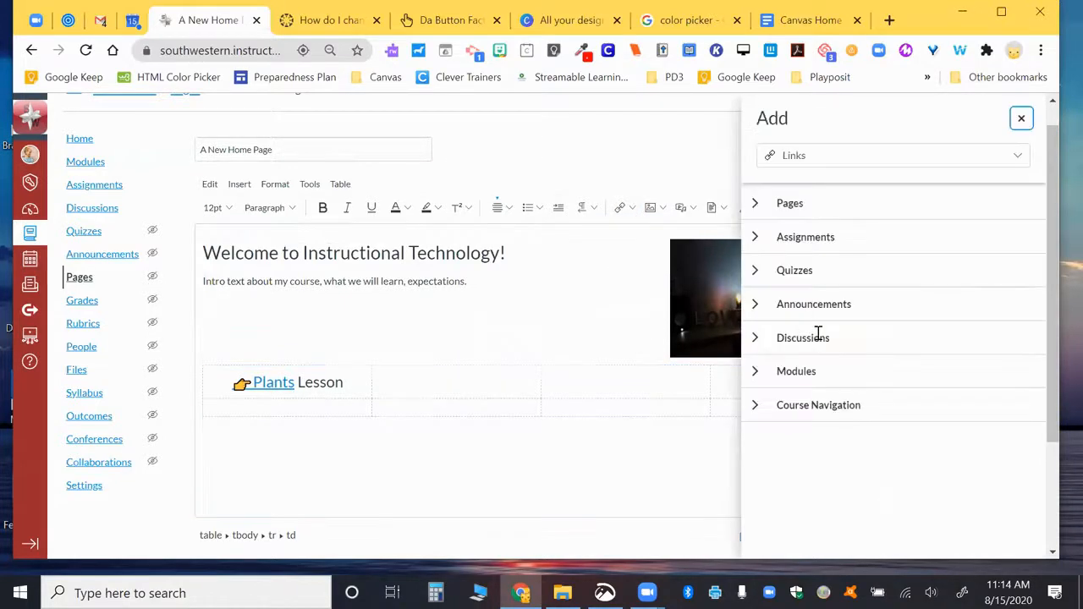
left_click(757, 239)
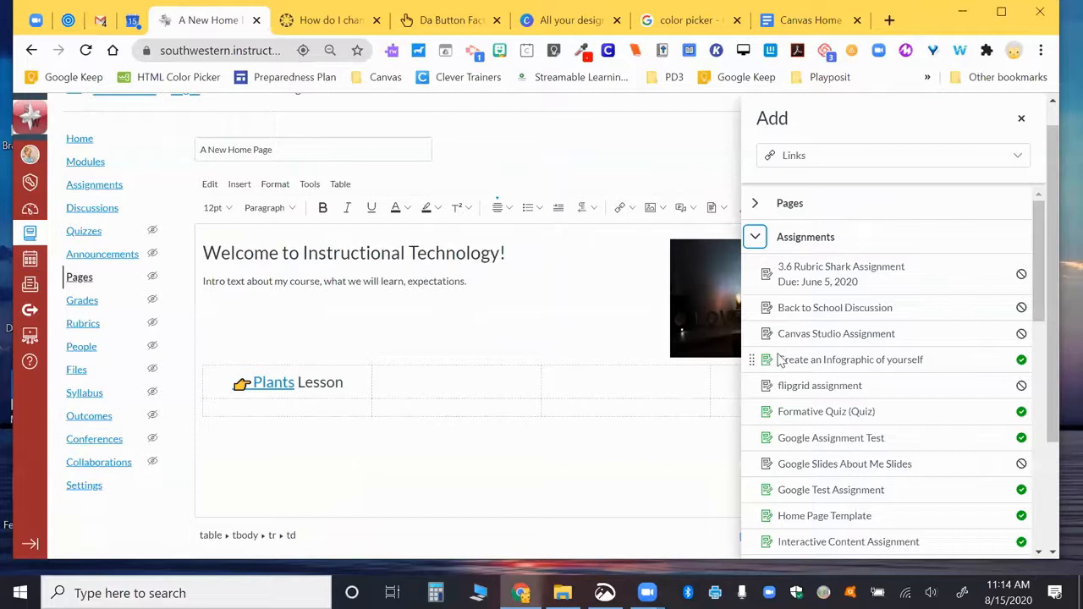
scroll(780, 359, "down", 2)
scroll(779, 359, "down", 3)
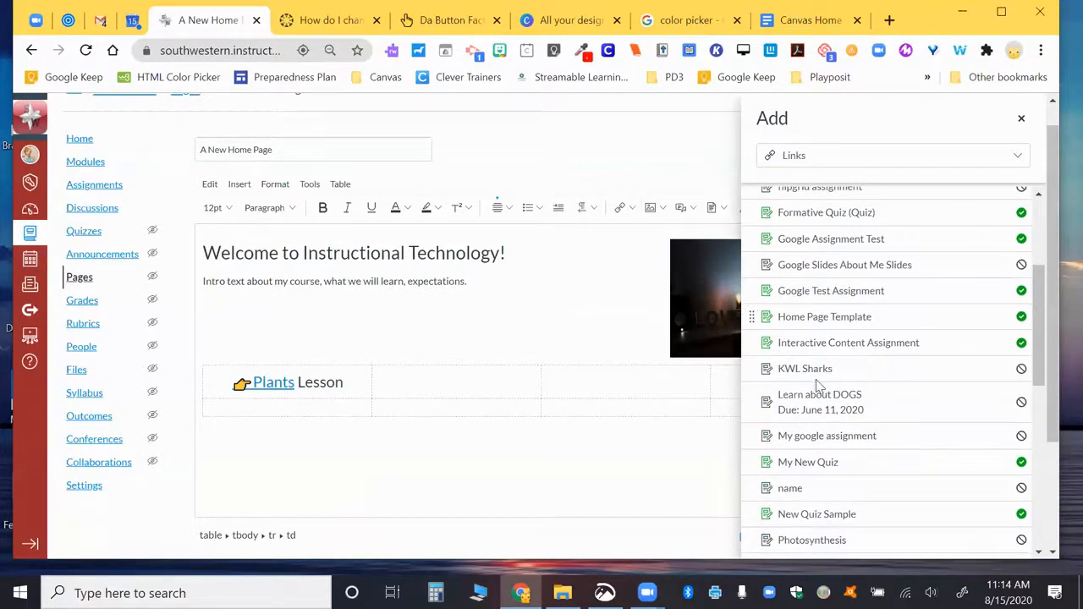
left_click(810, 292)
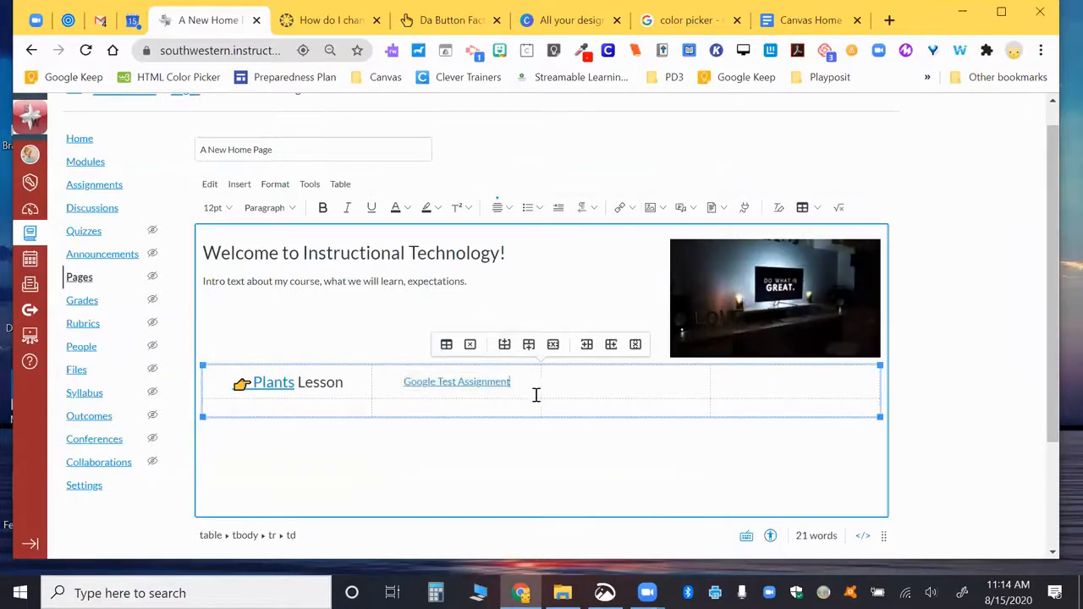
Step: Format the Google Test Assignment link as Heading 3
left_click_drag(514, 378, 406, 381)
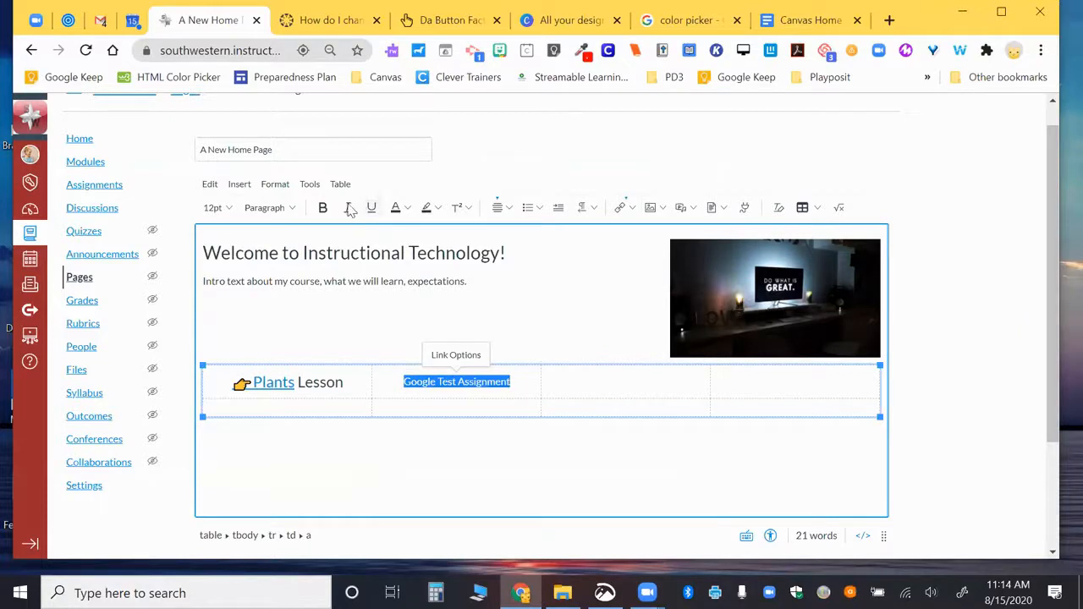
left_click(291, 209)
left_click(291, 247)
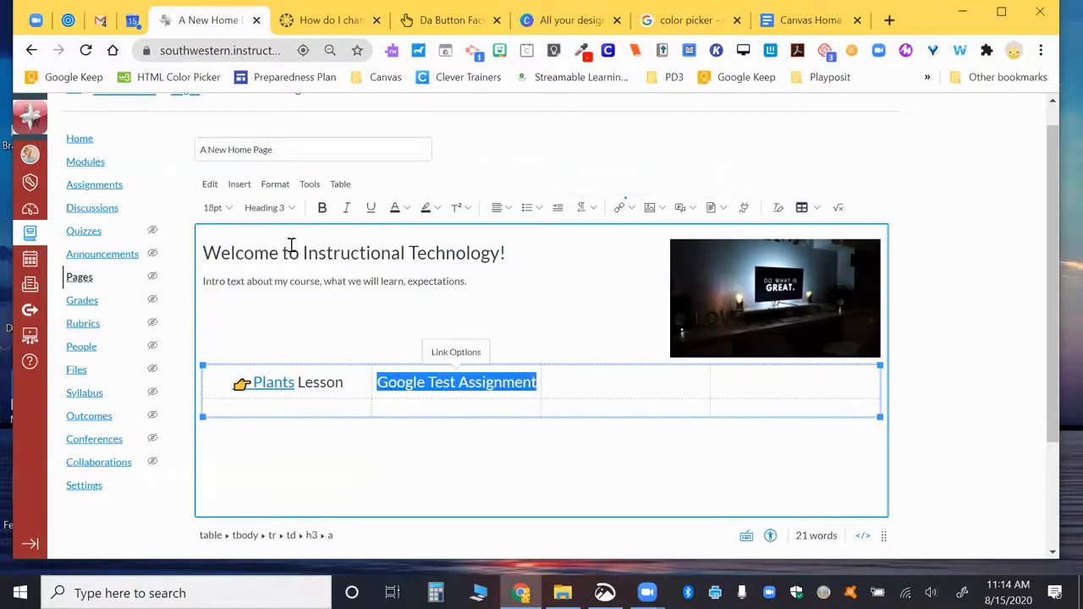
left_click(593, 381)
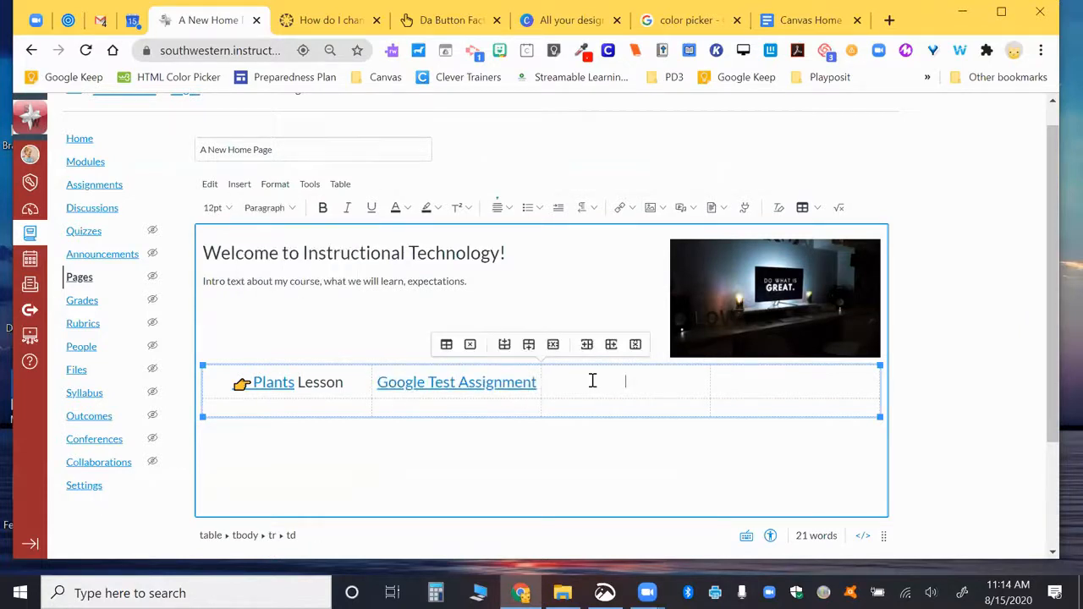
left_click(627, 216)
Step: Link the third table cell to the course's Back to School Discussion through Course Links > Discussions
left_click(662, 251)
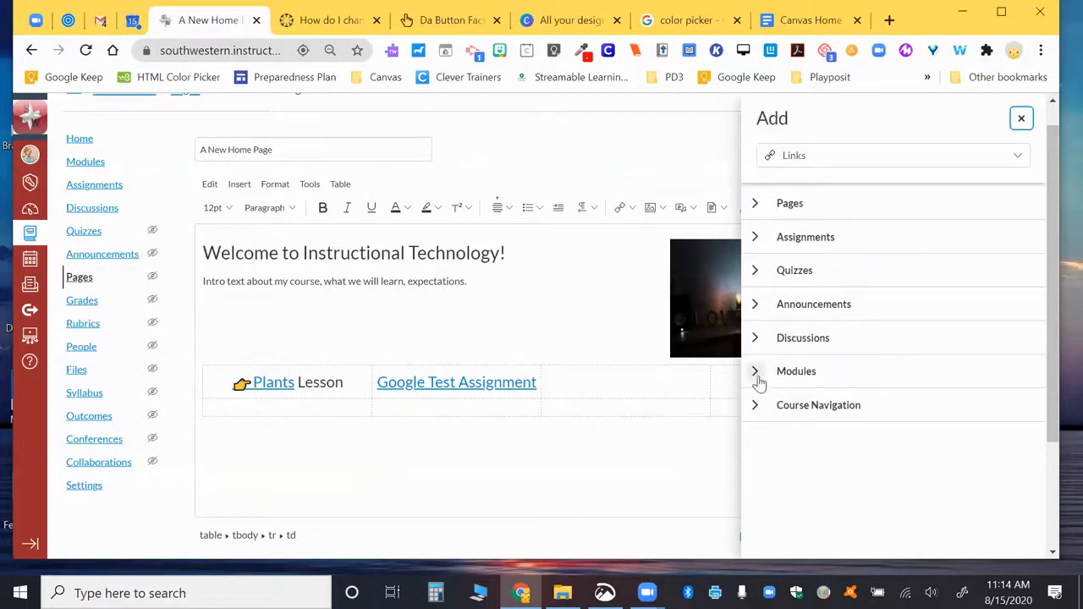
left_click(756, 409)
scroll(764, 460, "down", 2)
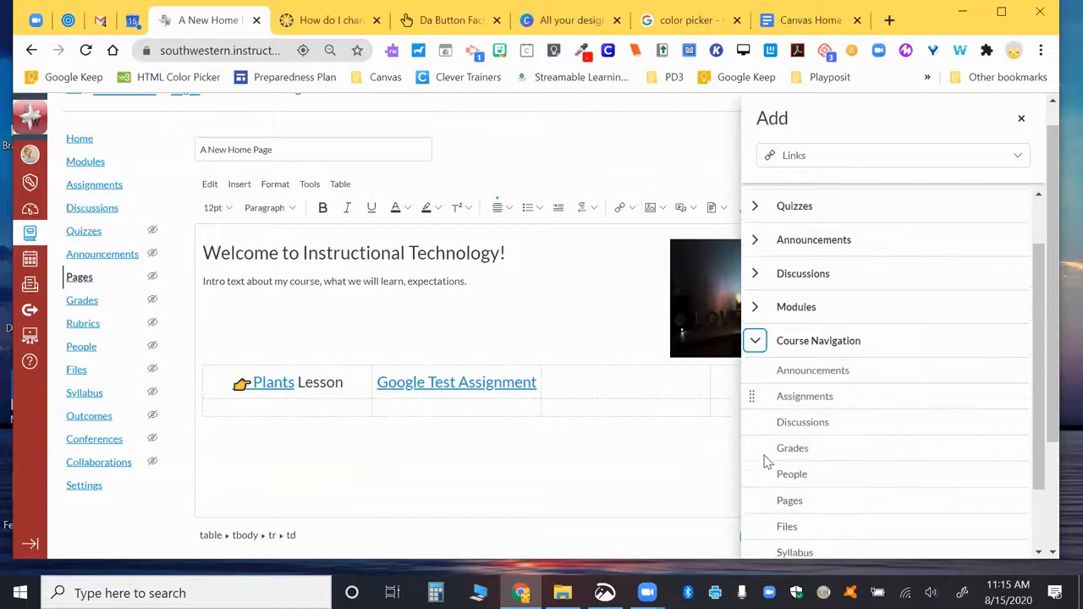
scroll(764, 460, "down", 1)
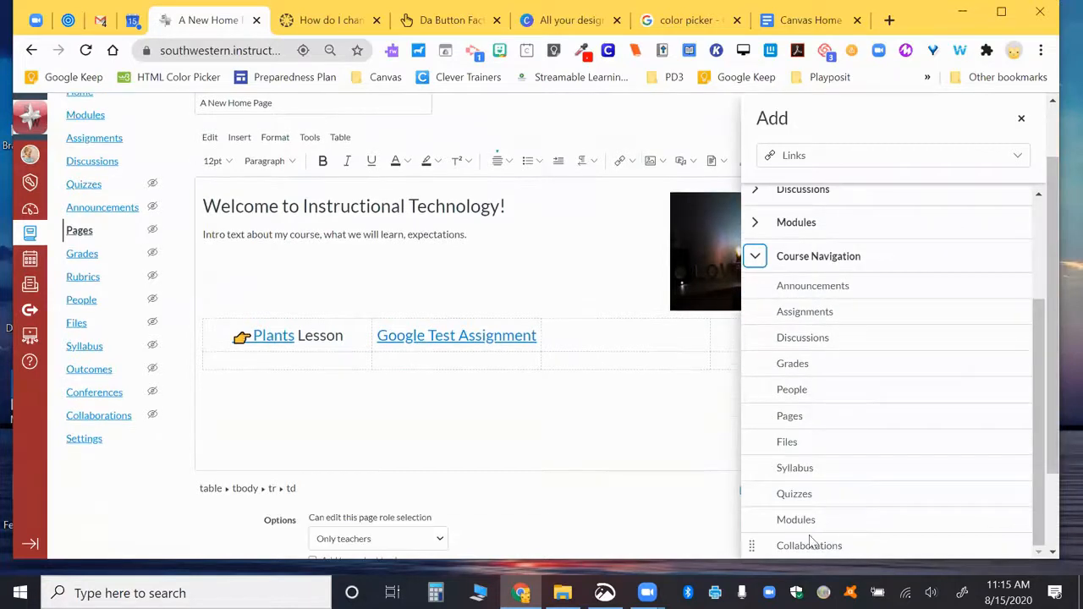
scroll(795, 406, "up", 3)
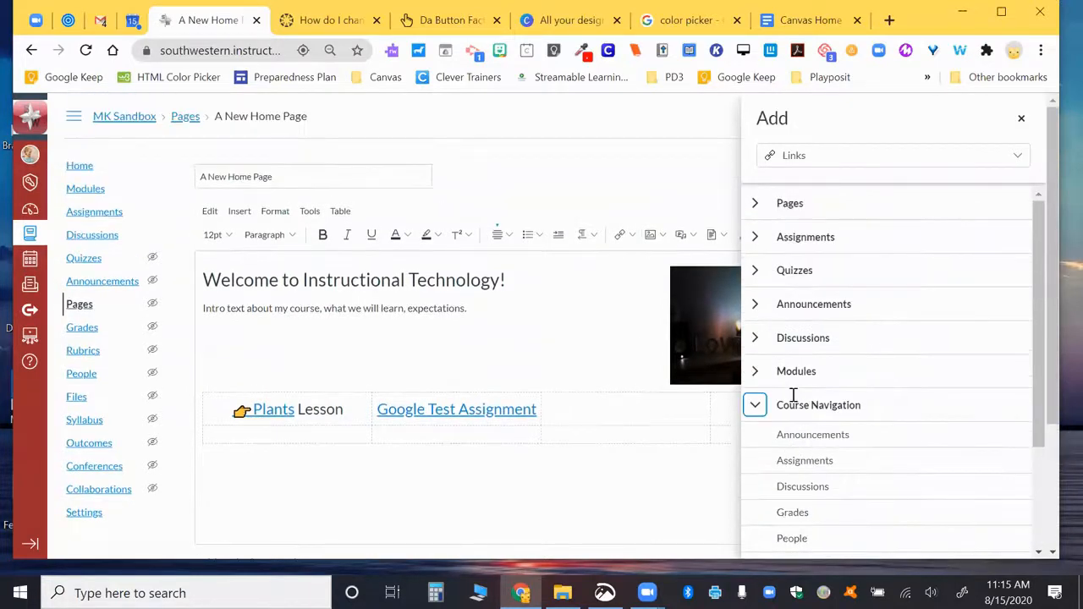
left_click(756, 340)
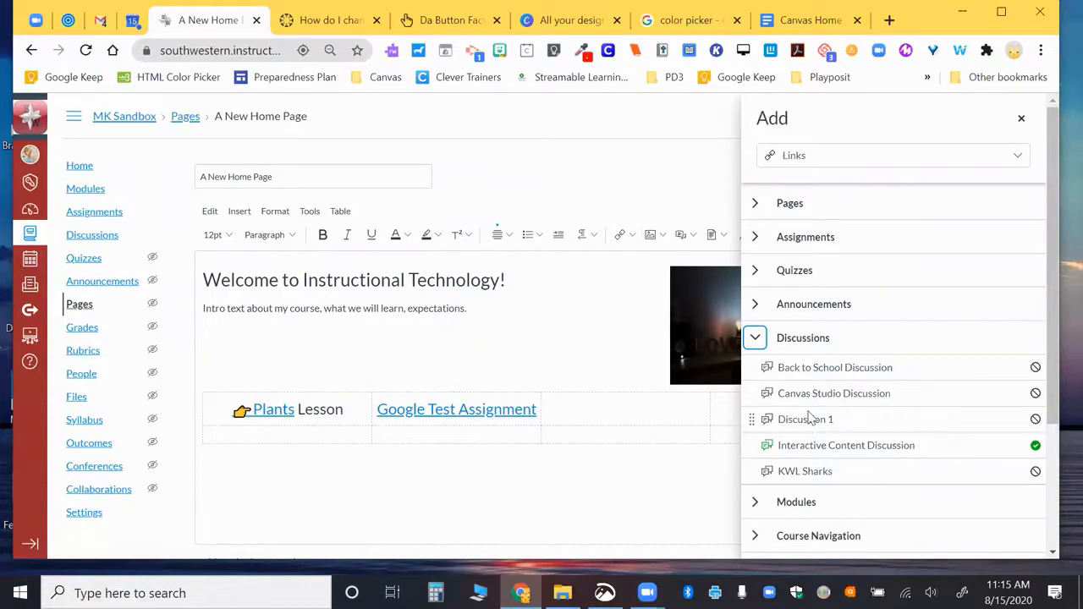
left_click(820, 379)
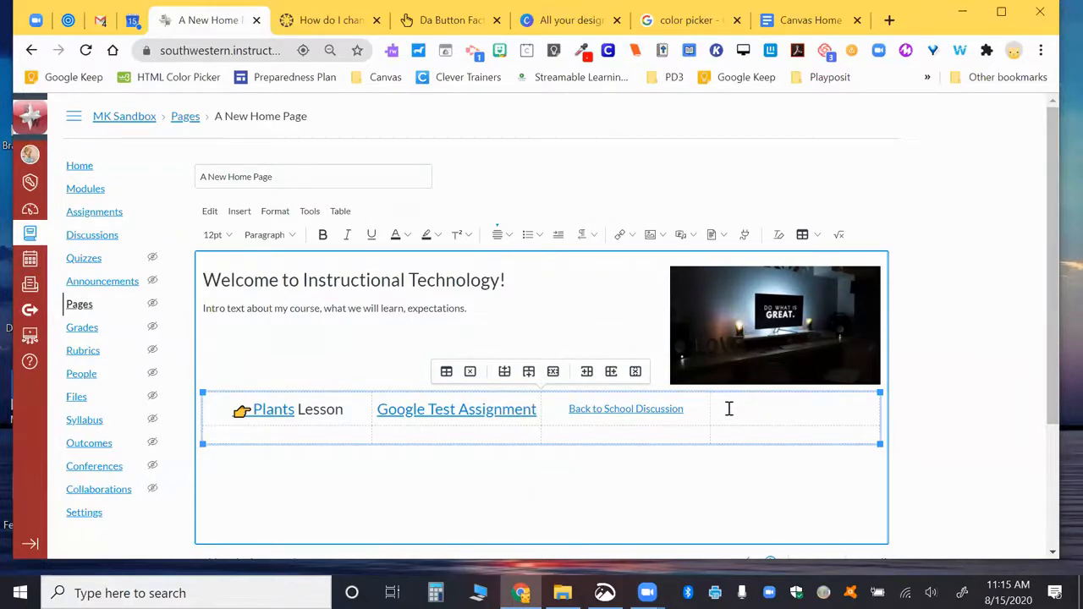
Step: Open the Canvas Units course from the district learner portal to get its address
left_click(68, 23)
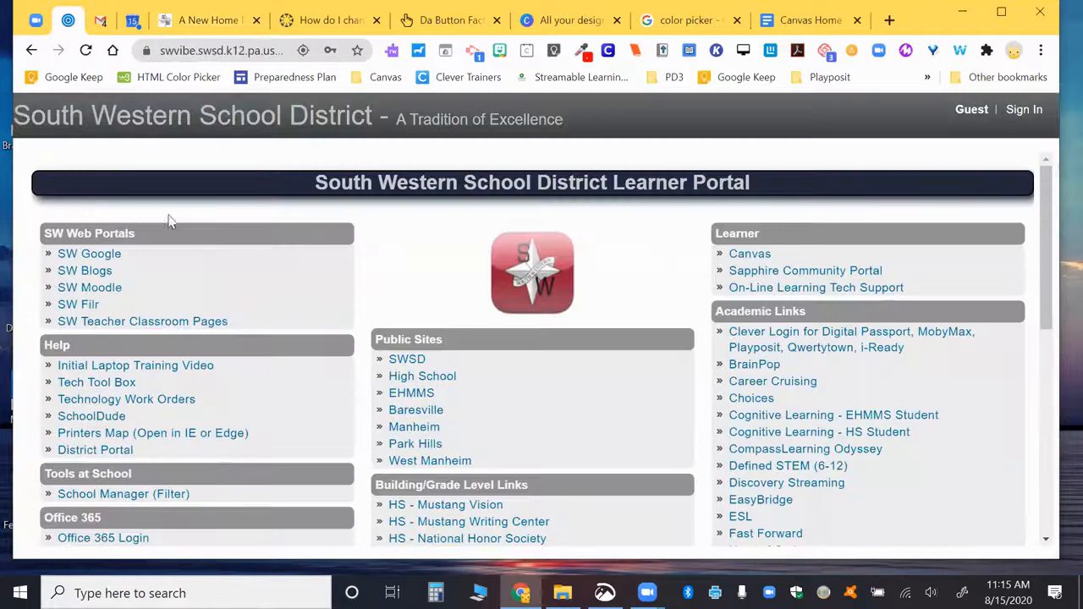
left_click(744, 254)
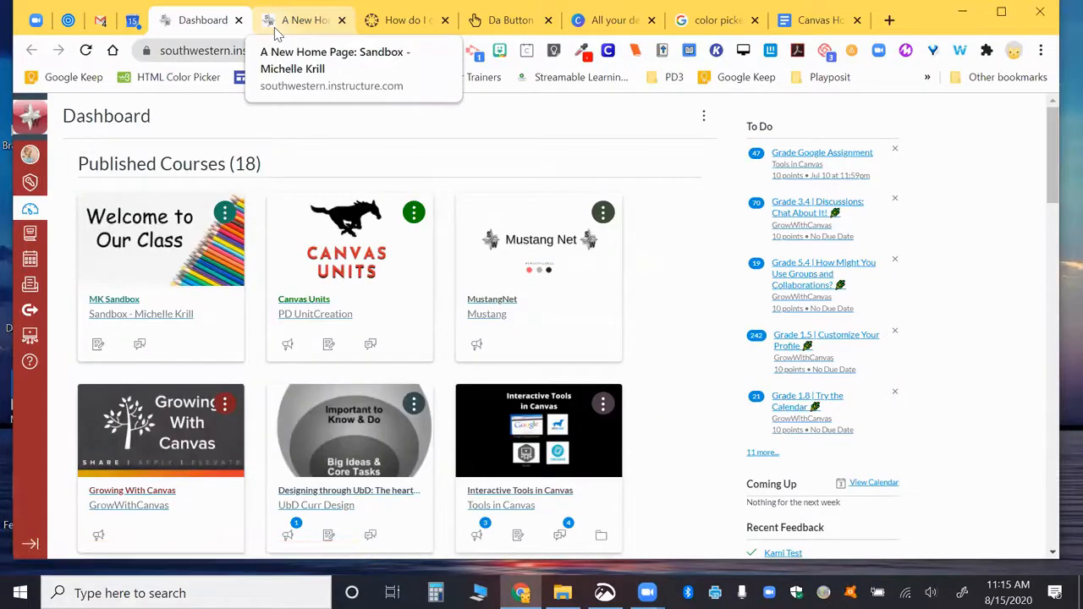
left_click(362, 248)
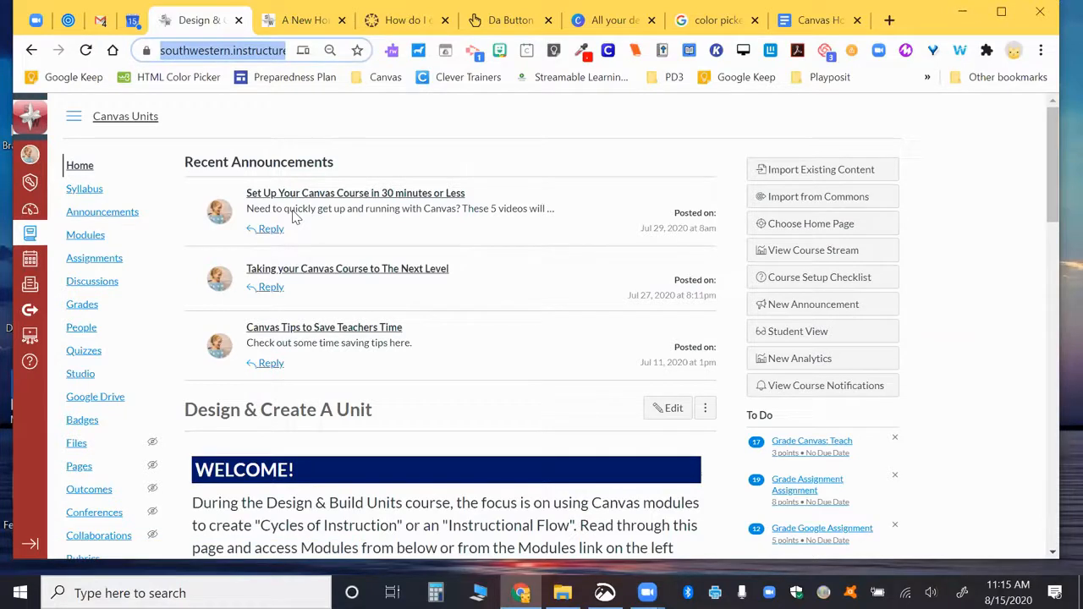
Step: Type 'Canvas Units' in the fourth cell and link it to the pasted course web address
left_click(315, 23)
left_click(776, 408)
type("Canvas Ur")
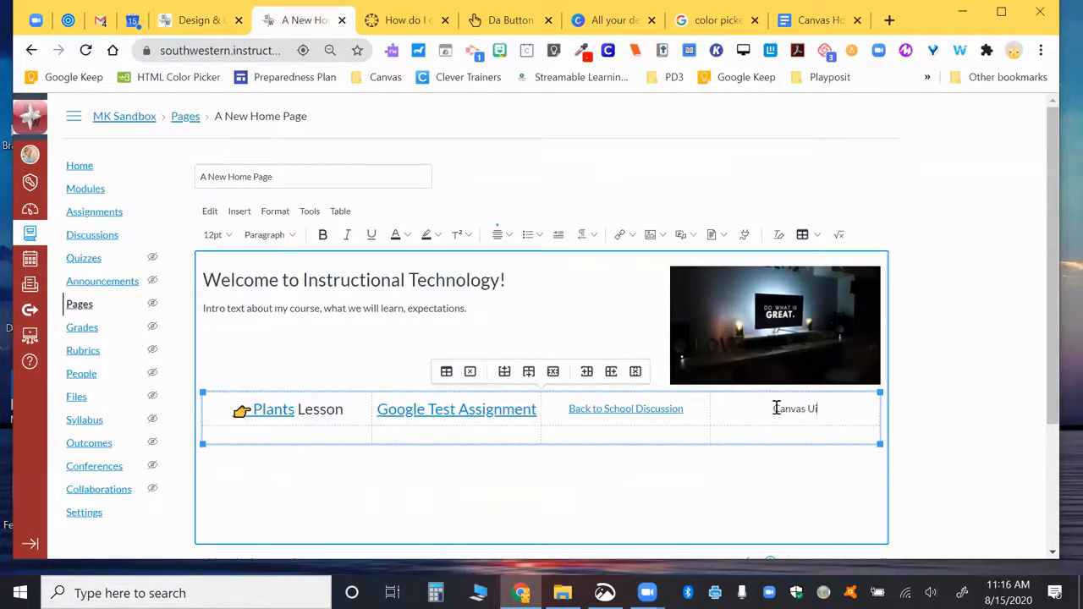
type("its")
left_click_drag(849, 412, 759, 416)
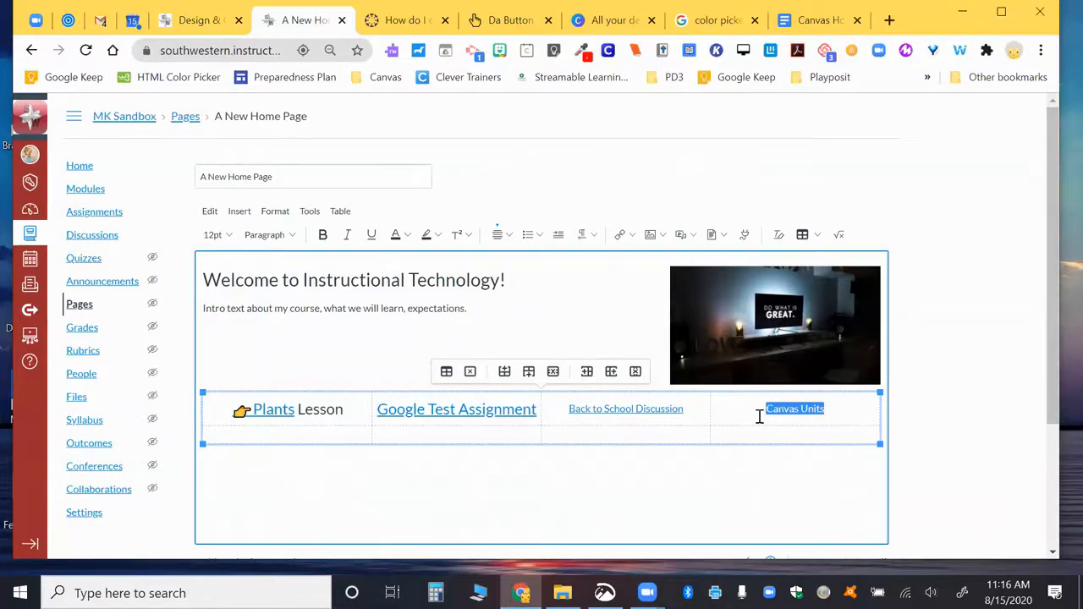
left_click(630, 236)
left_click(638, 264)
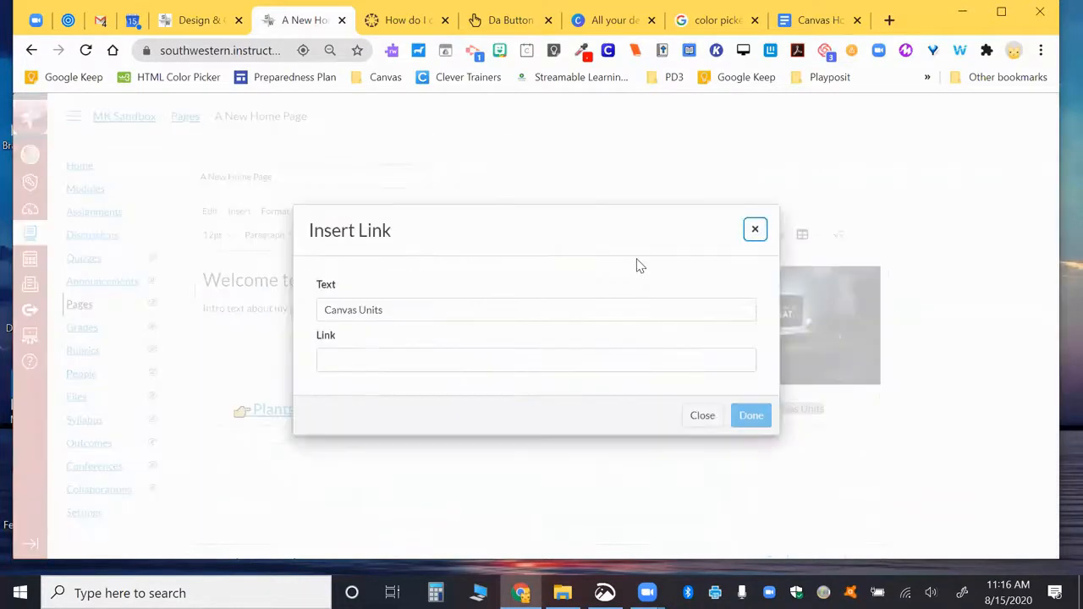
left_click(501, 361)
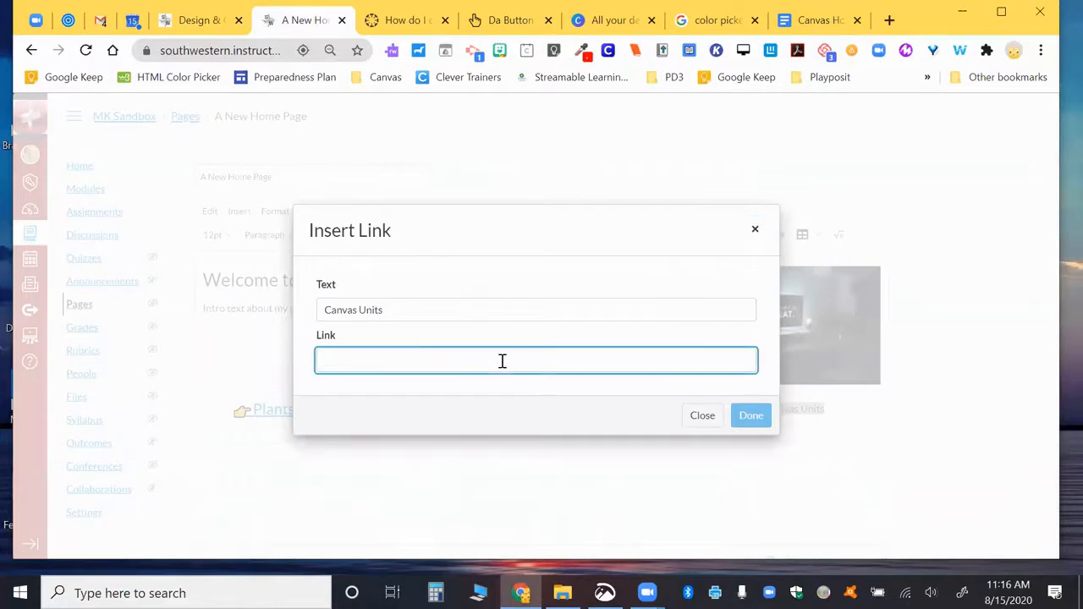
type("https://southwestern.instructure.com/courses/1285")
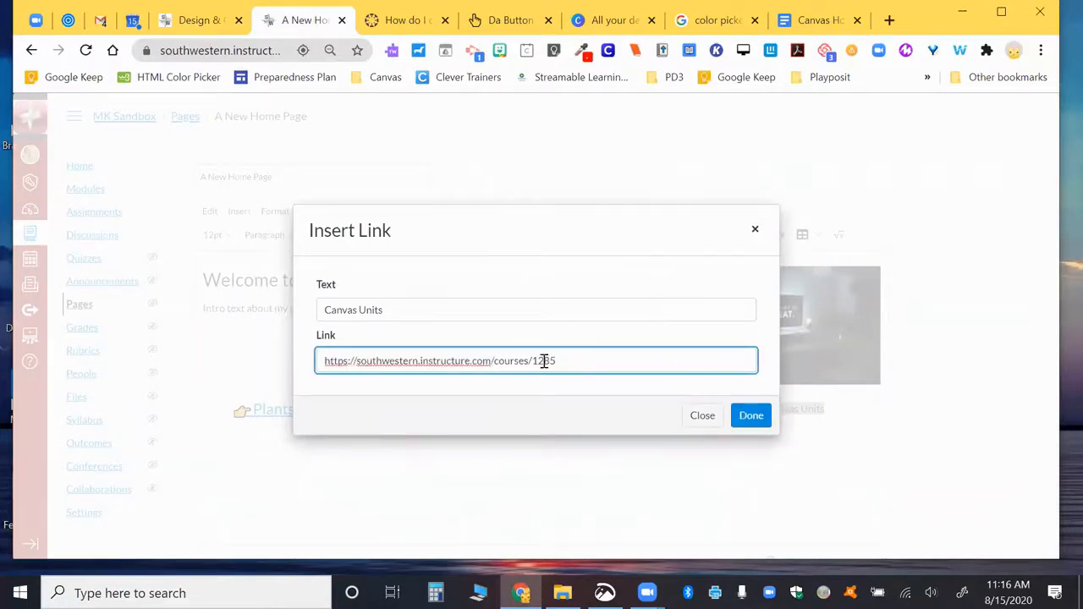
left_click_drag(535, 362, 578, 364)
left_click(751, 415)
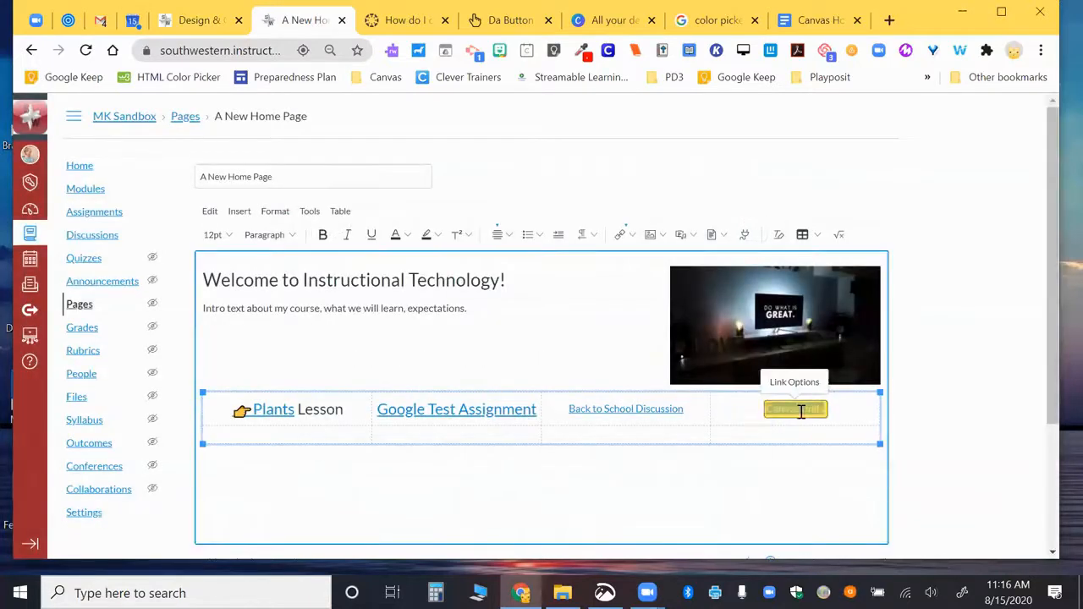
scroll(773, 436, "down", 1)
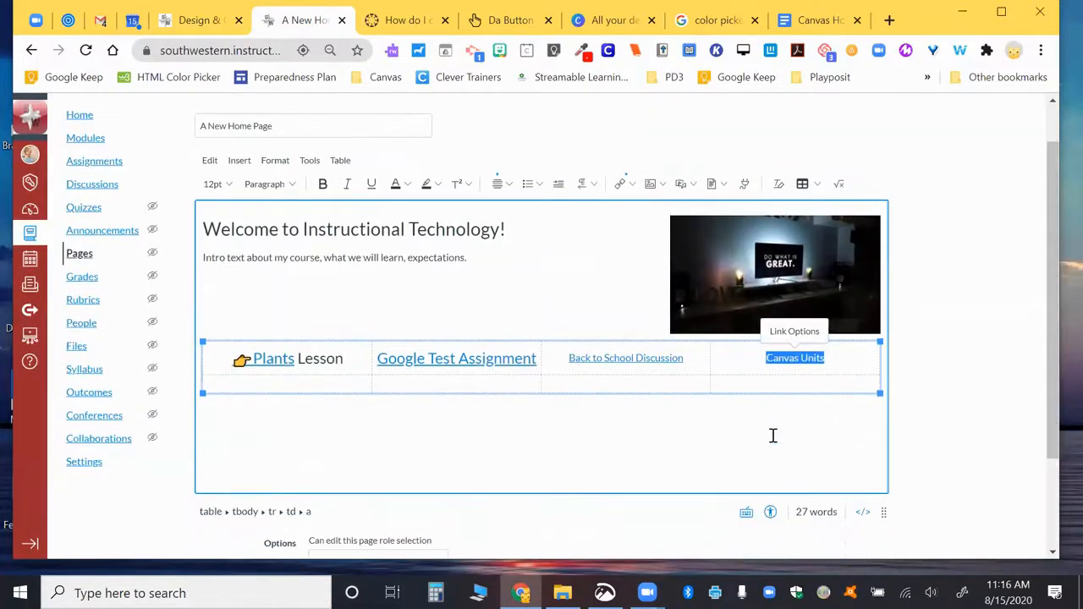
Step: Add a 'Google' external link to Google's web address in row two's first cell
left_click(349, 382)
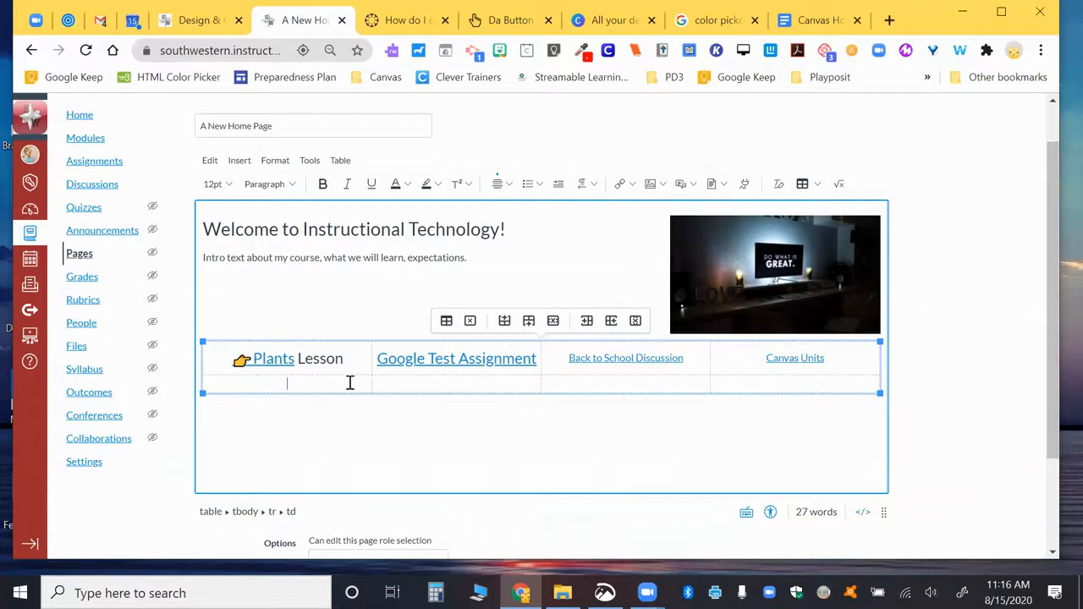
left_click(625, 185)
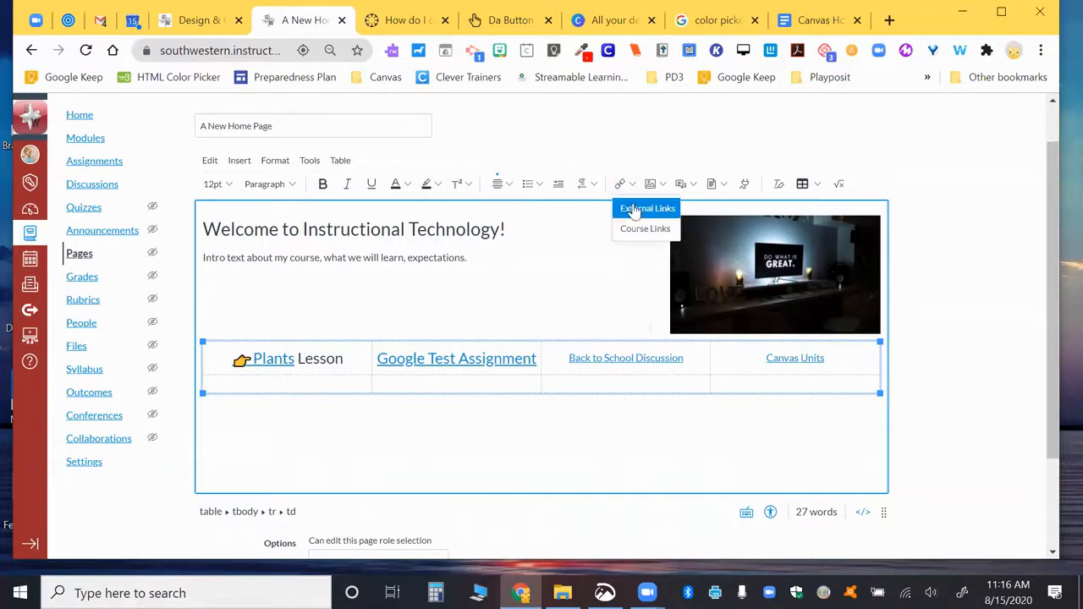
left_click(636, 209)
left_click(434, 308)
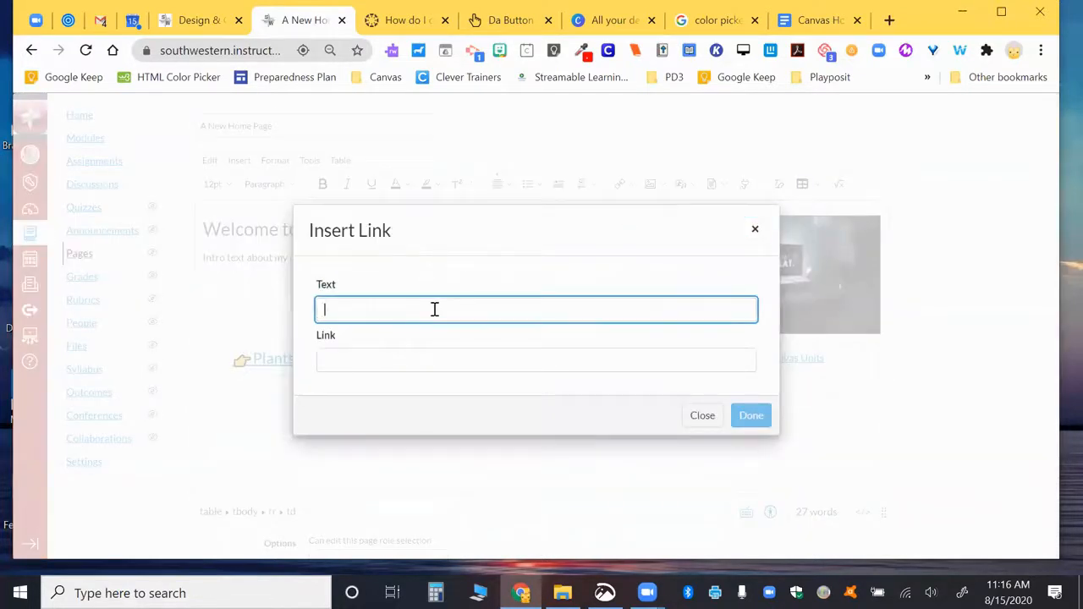
type("Google")
key("Tab")
type("h")
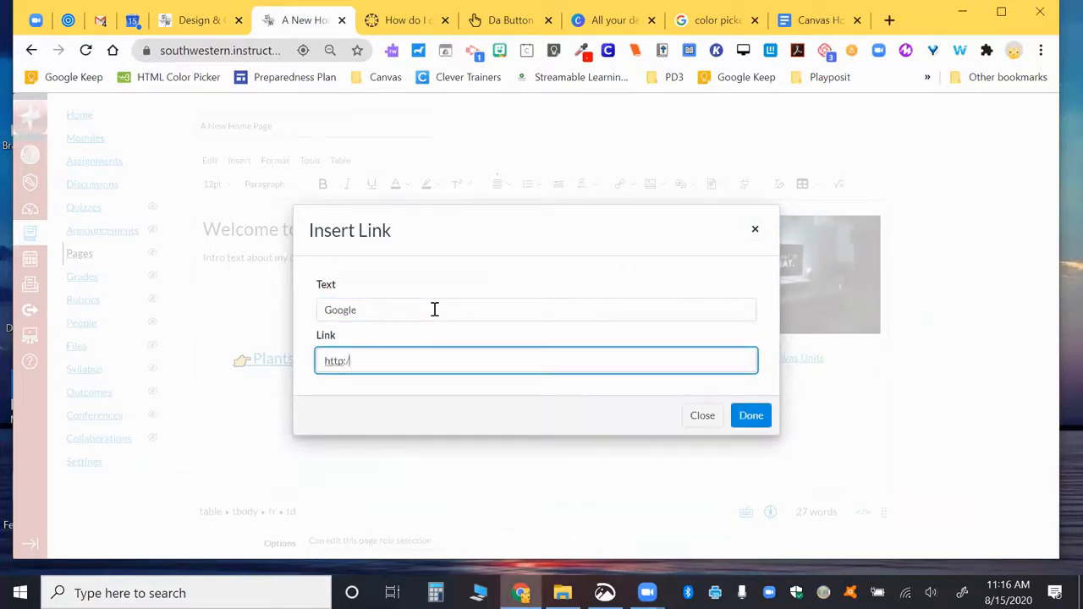
type("ttp://google.com")
left_click(750, 416)
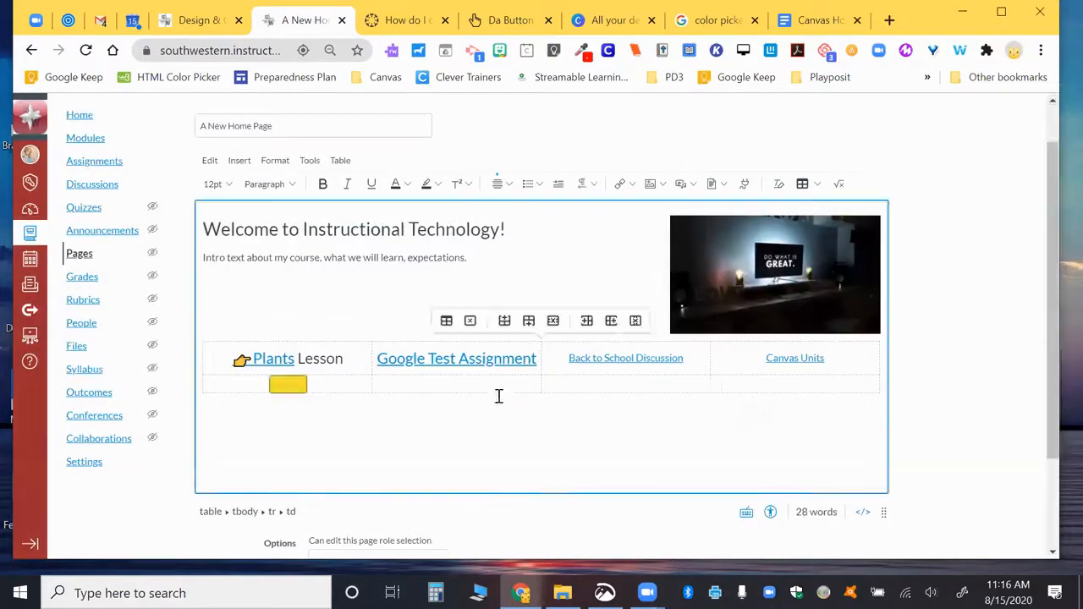
Step: Format all the table's cells as Heading 3
left_click_drag(348, 358, 737, 394)
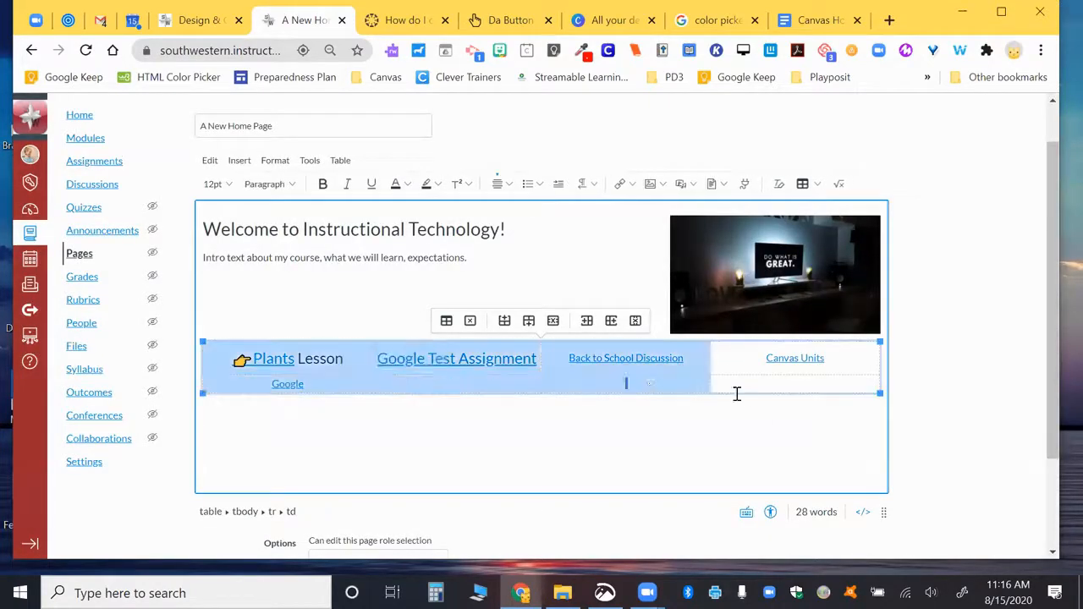
left_click(737, 391)
left_click_drag(217, 362, 817, 381)
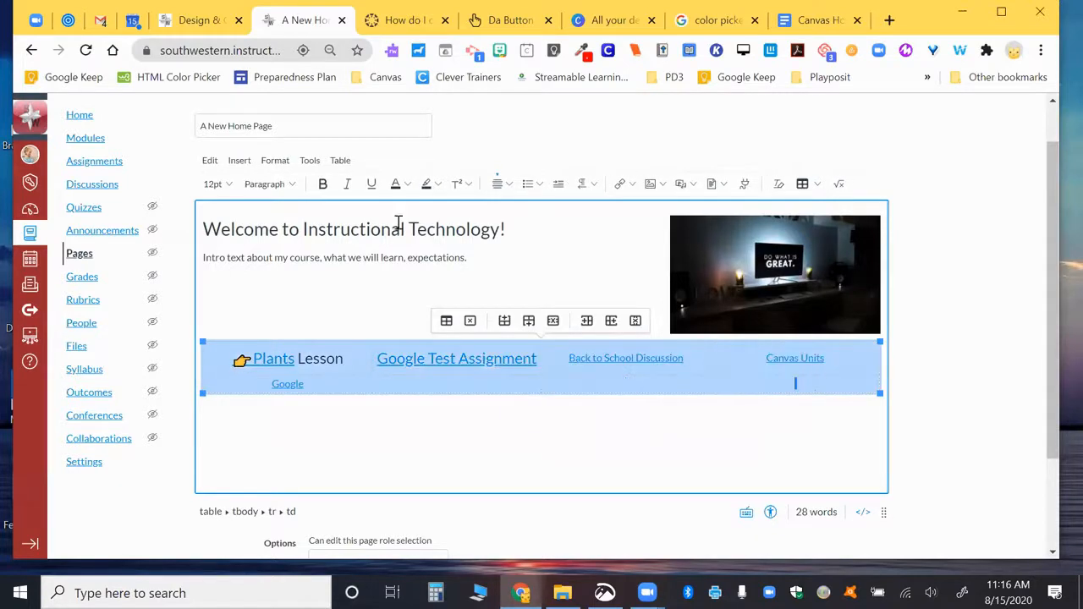
left_click(269, 183)
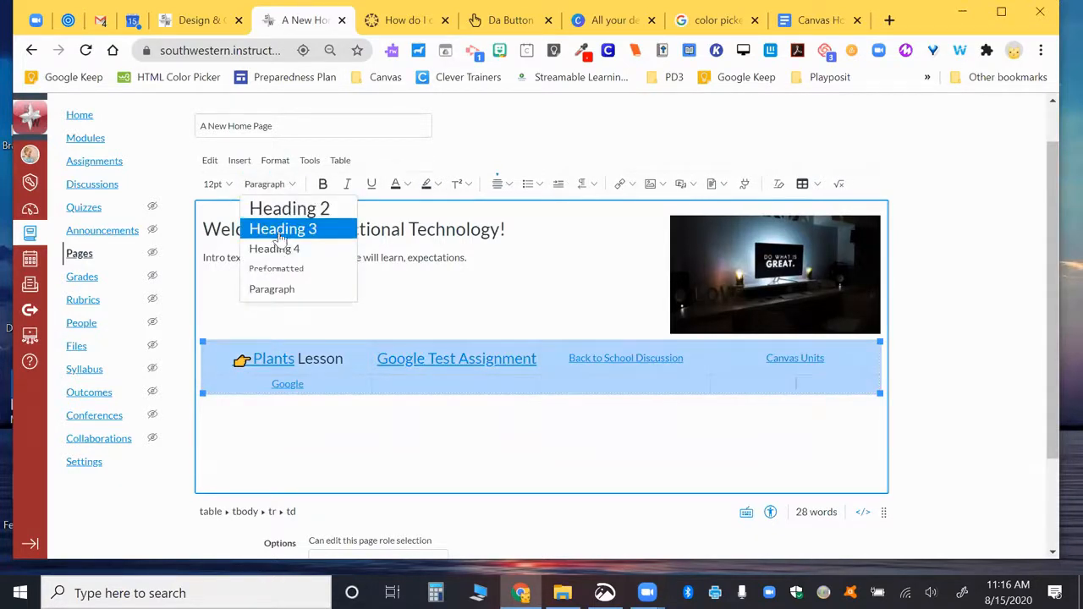
left_click(282, 230)
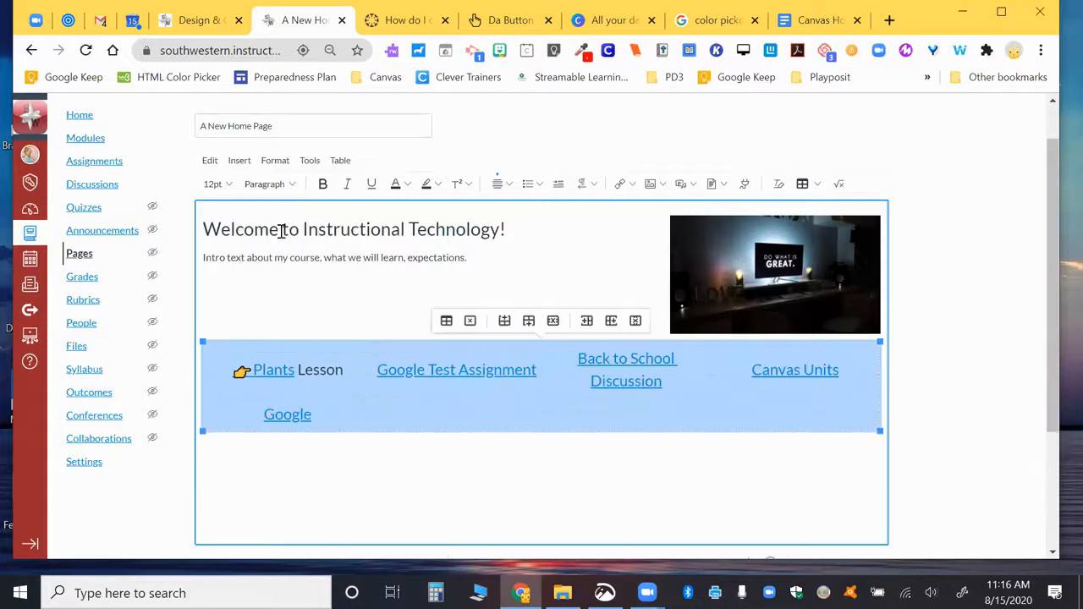
left_click(572, 455)
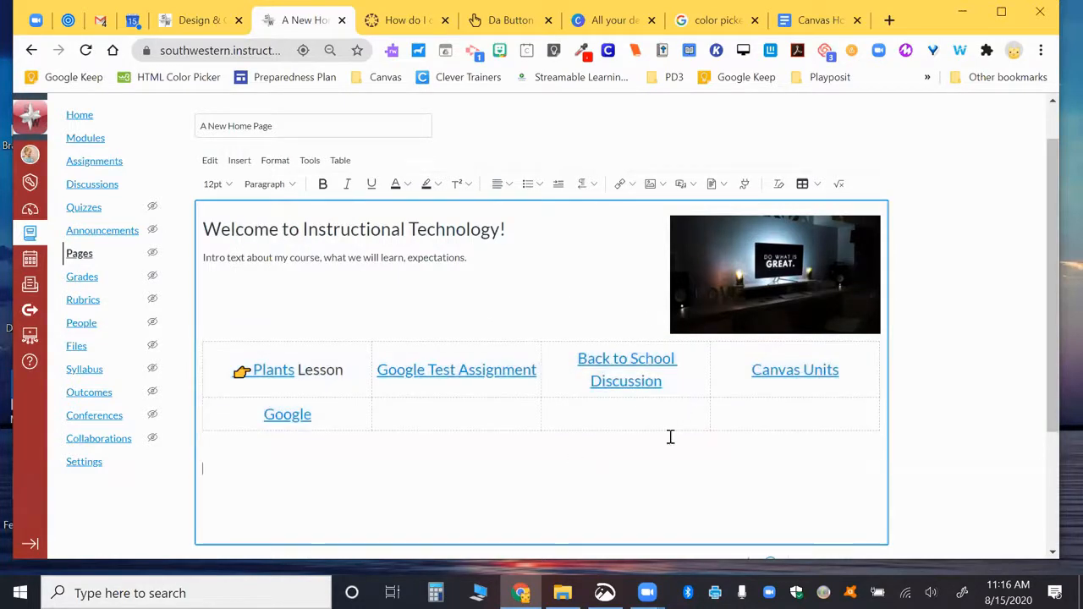
scroll(880, 544, "down", 2)
Step: Save the home page, reopen it with the auto-saved content, and enlarge the editor to show the table
left_click(878, 531)
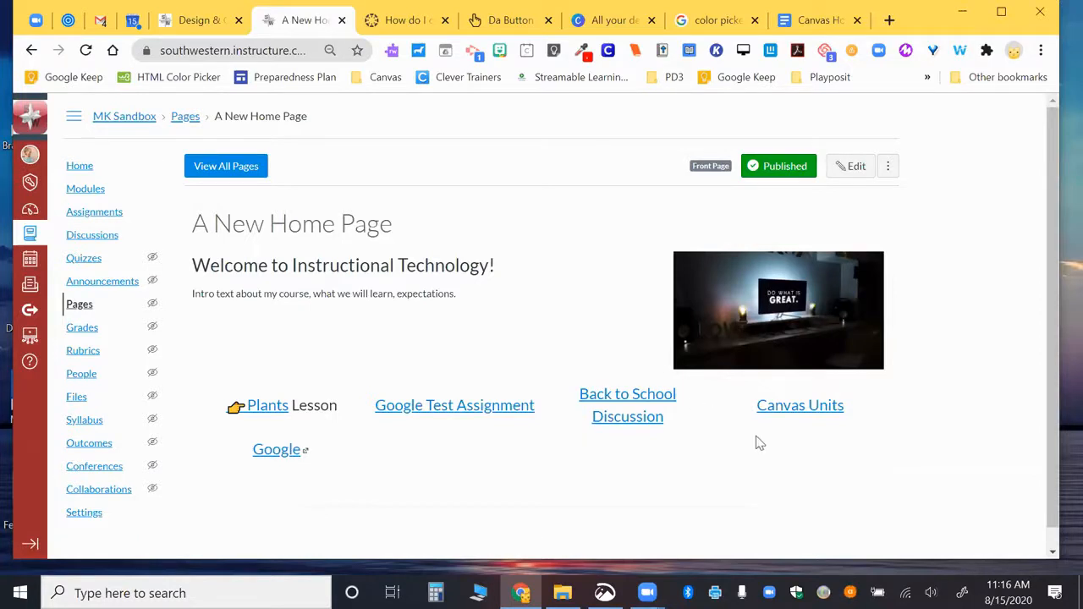
left_click(848, 168)
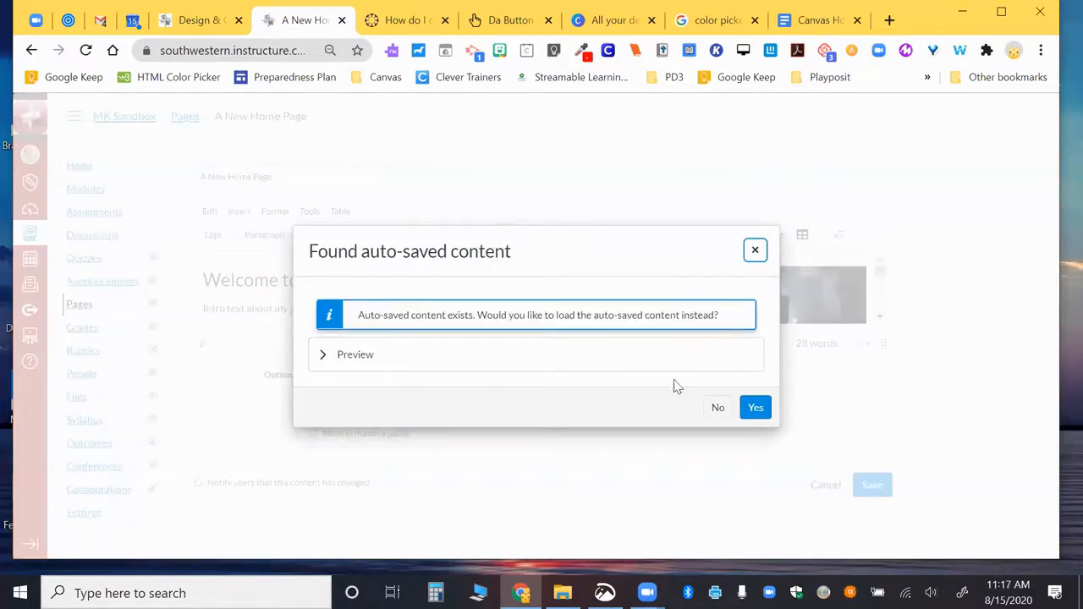
left_click(755, 407)
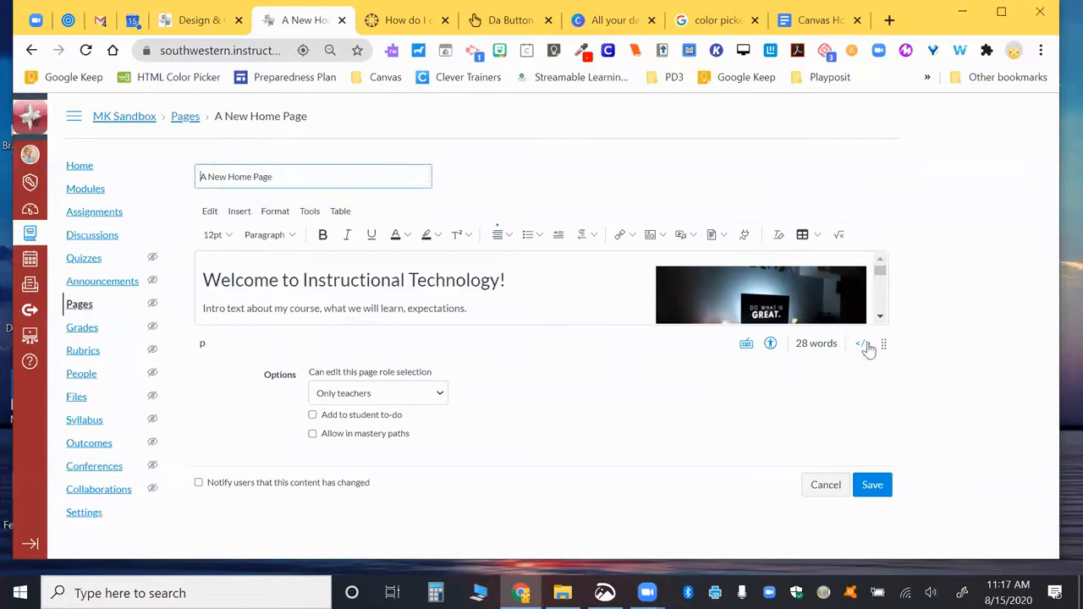
left_click_drag(884, 343, 883, 532)
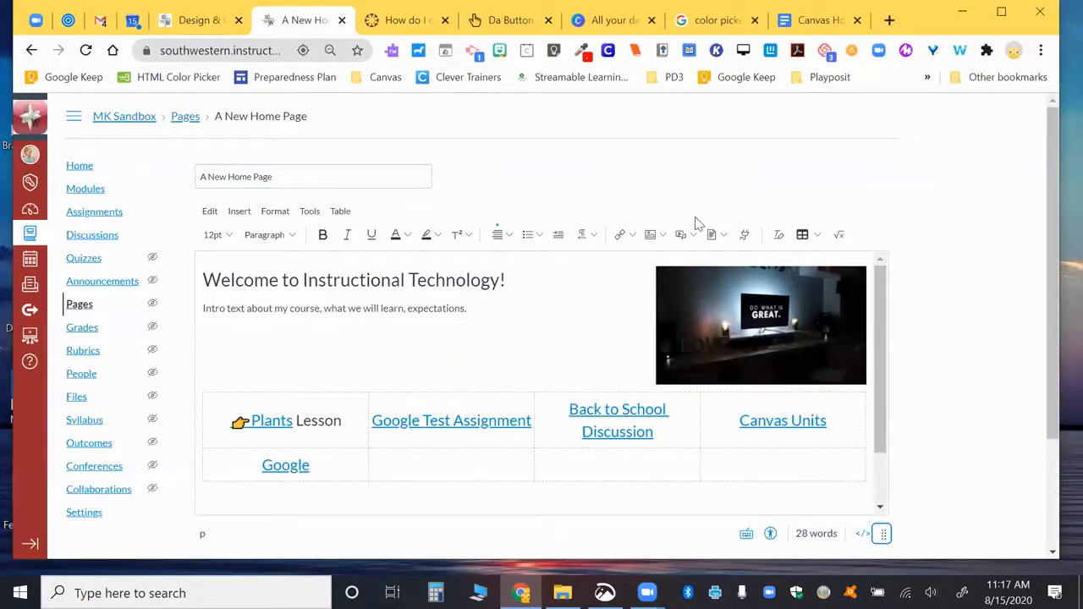
Step: In the Google Docs notes, add a comma after 'Add a table' and join the following step onto that line
left_click(808, 26)
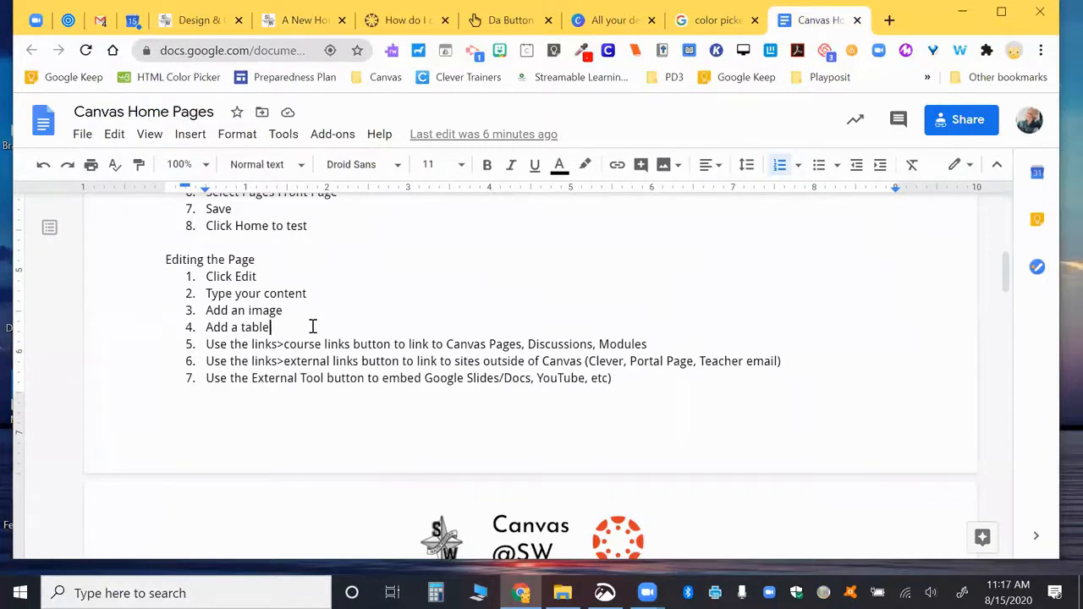
left_click(312, 326)
type(",")
key("Delete")
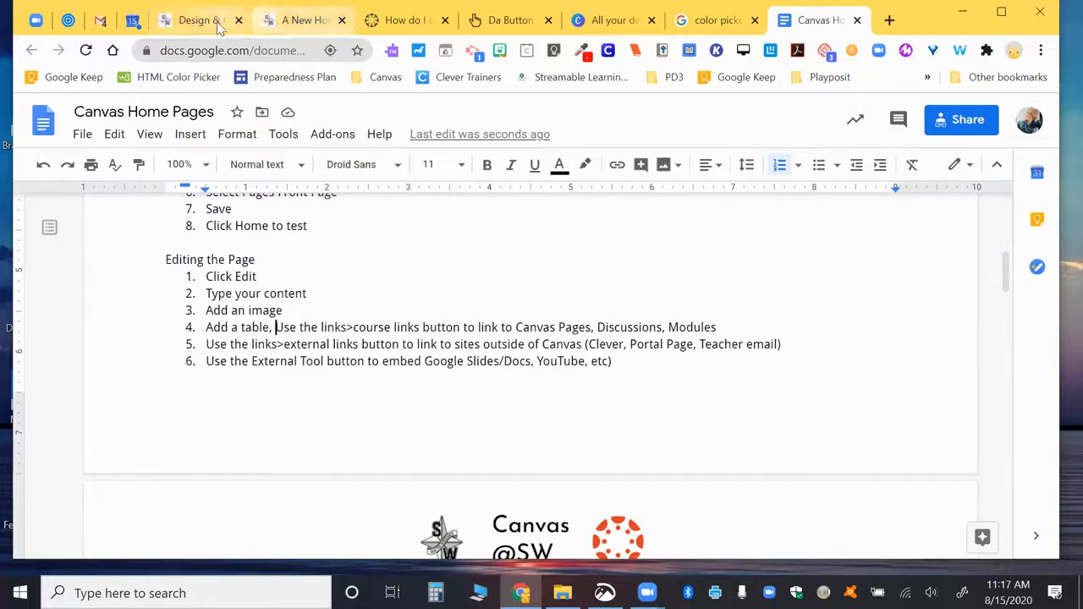
left_click(290, 22)
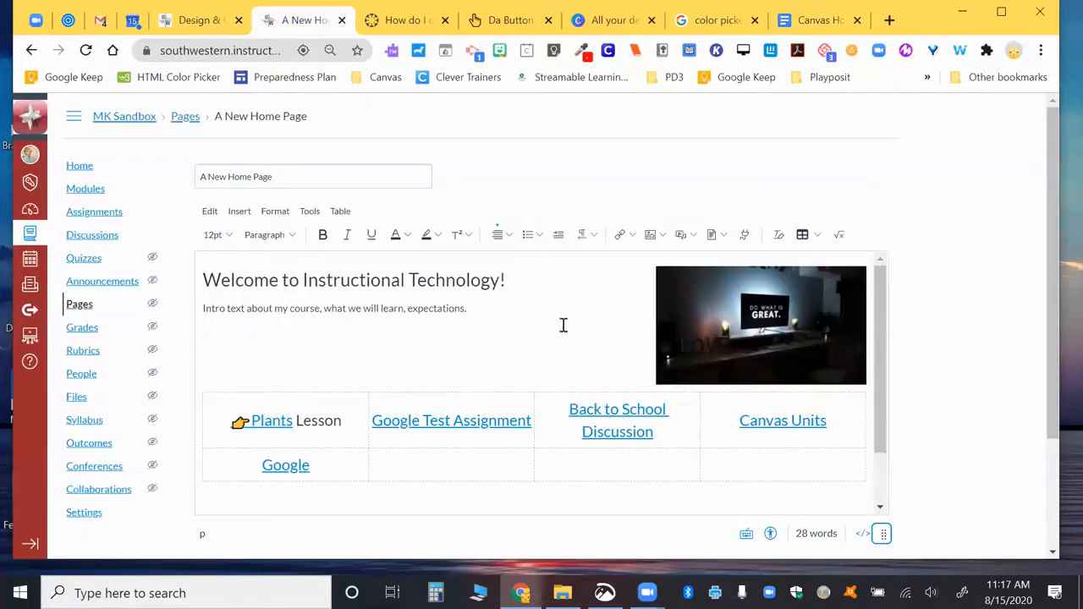
Step: Add an 'Email the Teacher' mailto link to the teacher's address in row two's second cell
left_click(403, 470)
type("Em")
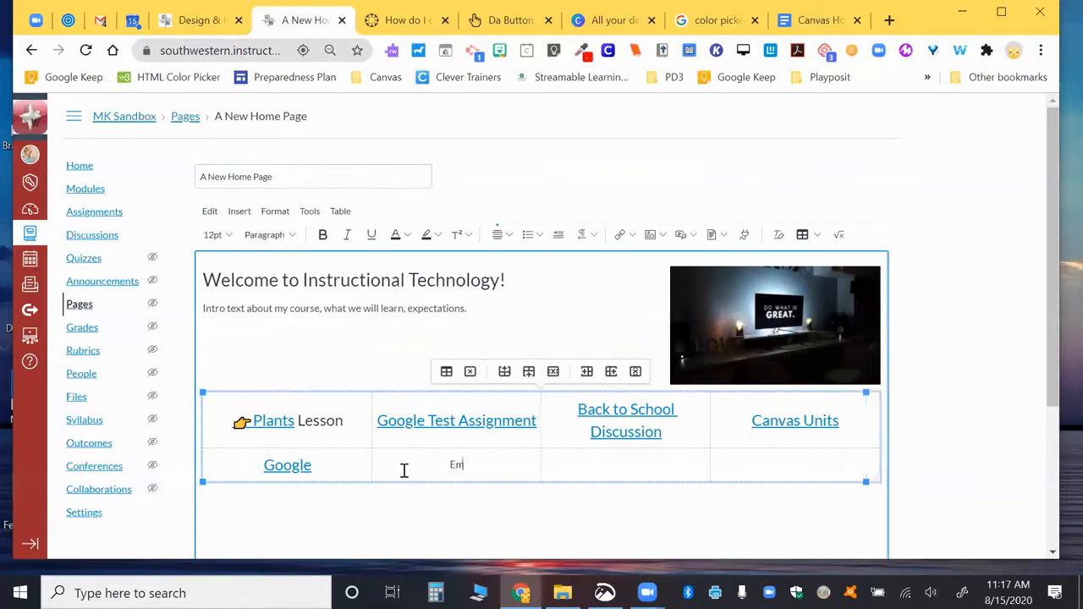
type("ail the Teacher")
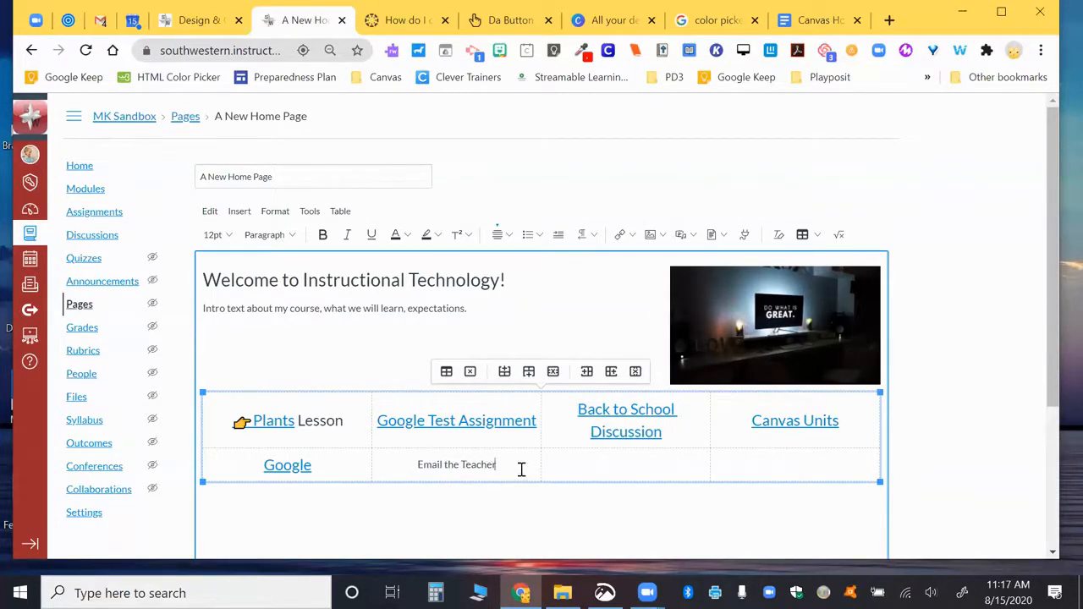
left_click_drag(497, 467, 414, 470)
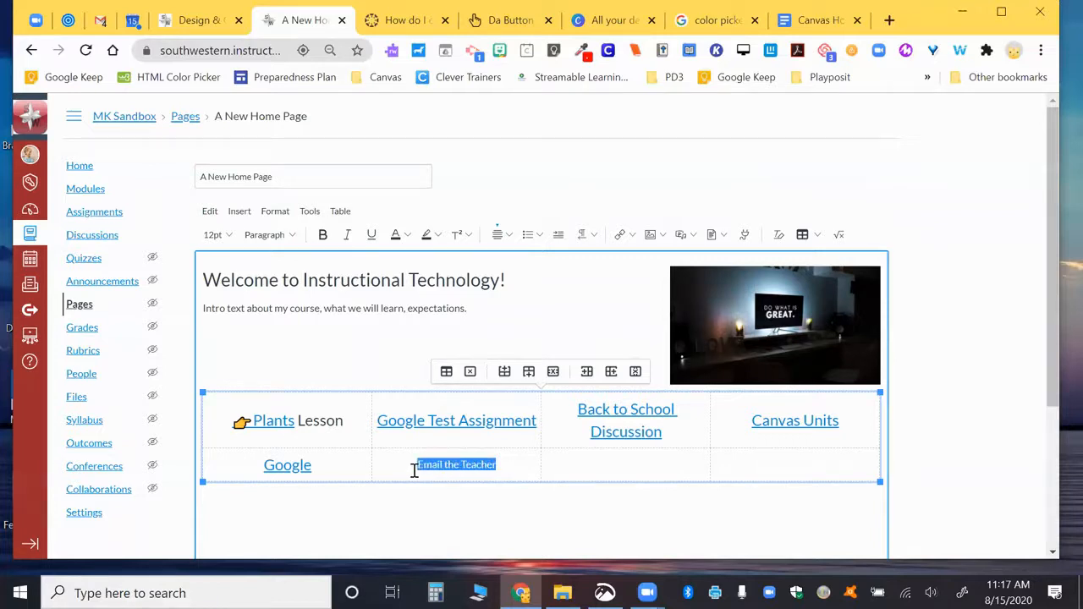
left_click(623, 236)
left_click(631, 260)
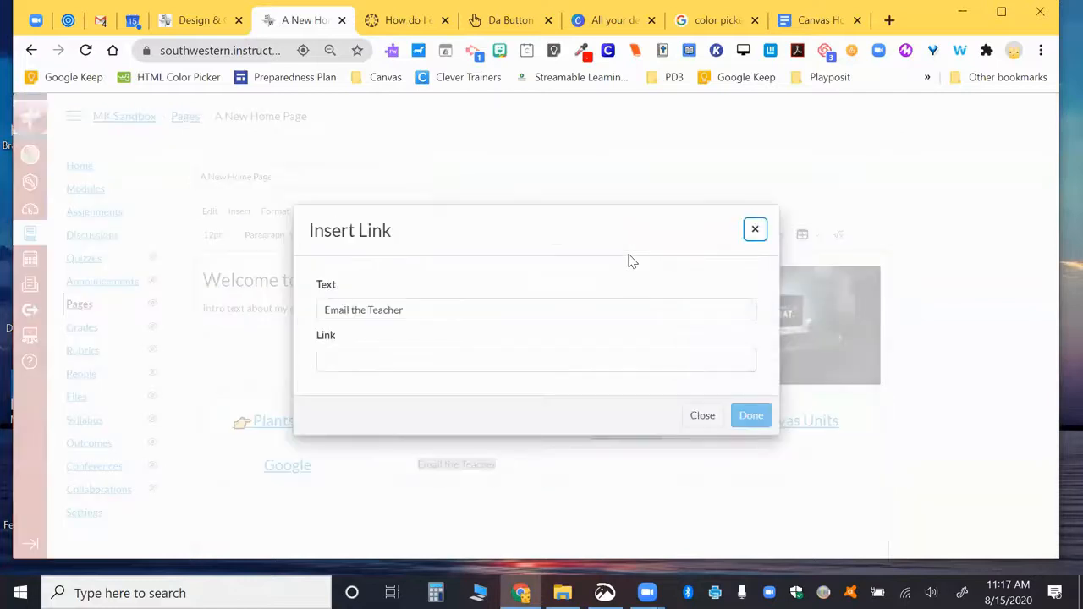
left_click(561, 365)
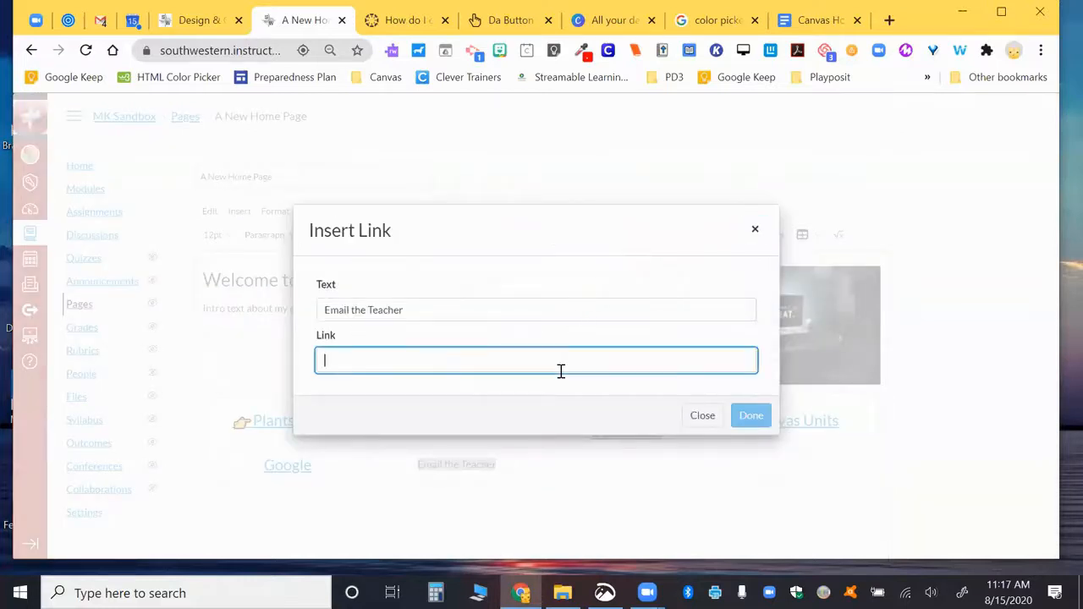
type("mia")
key("BackSpace")
key("BackSpace")
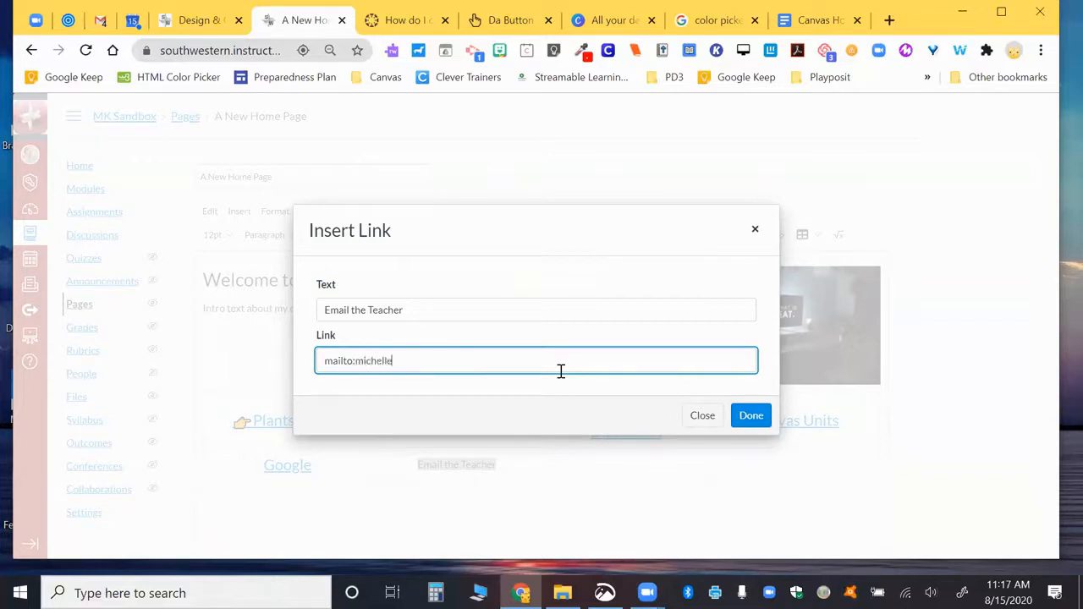
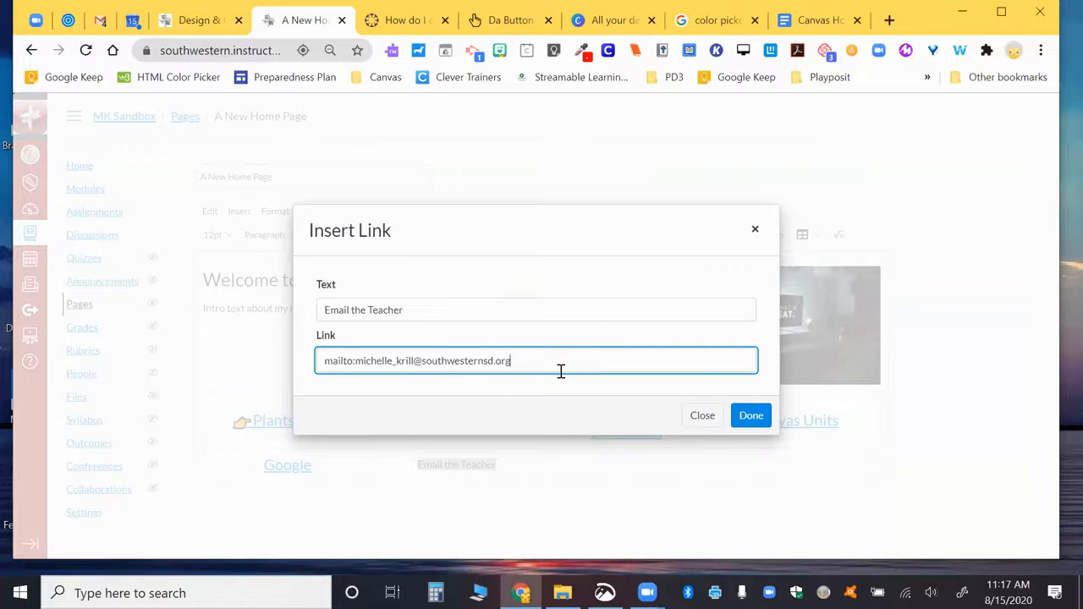
left_click(752, 416)
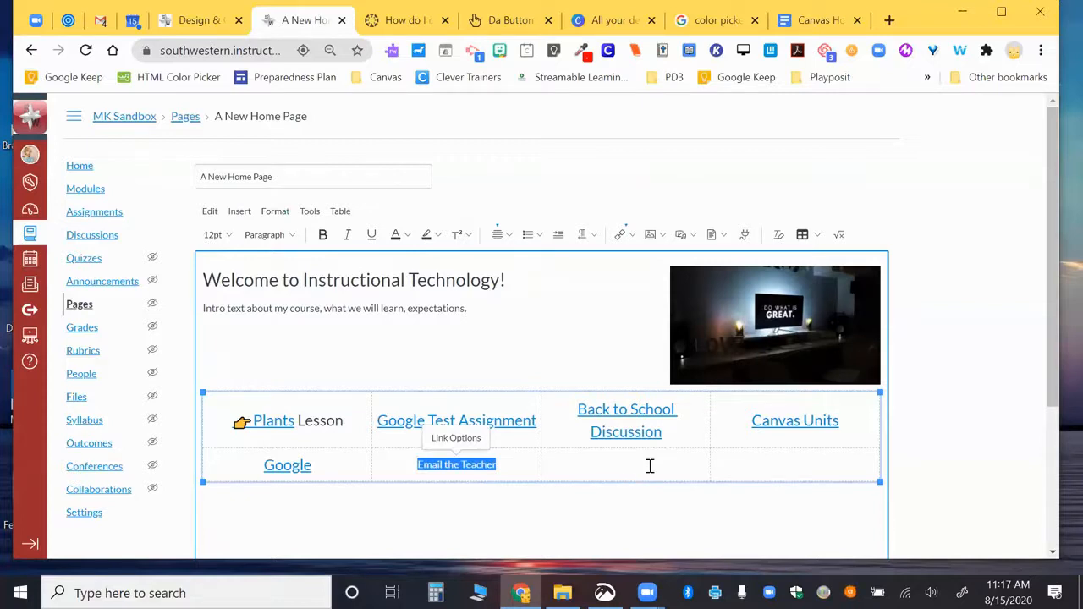
Step: Place the caret in row two's empty third cell and bring up the district Learner Portal
left_click(536, 467)
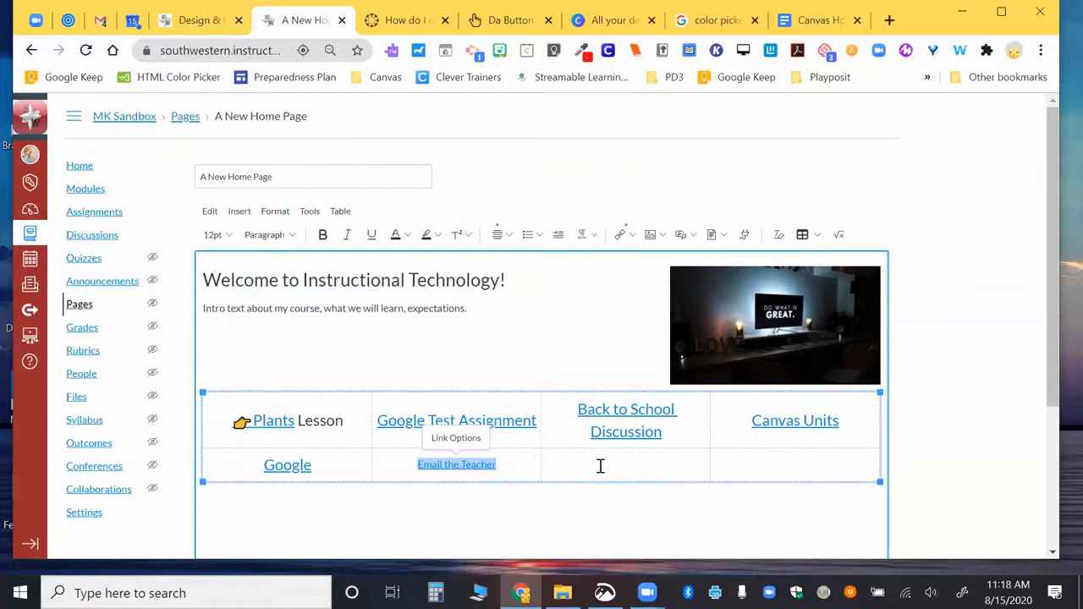
left_click(600, 466)
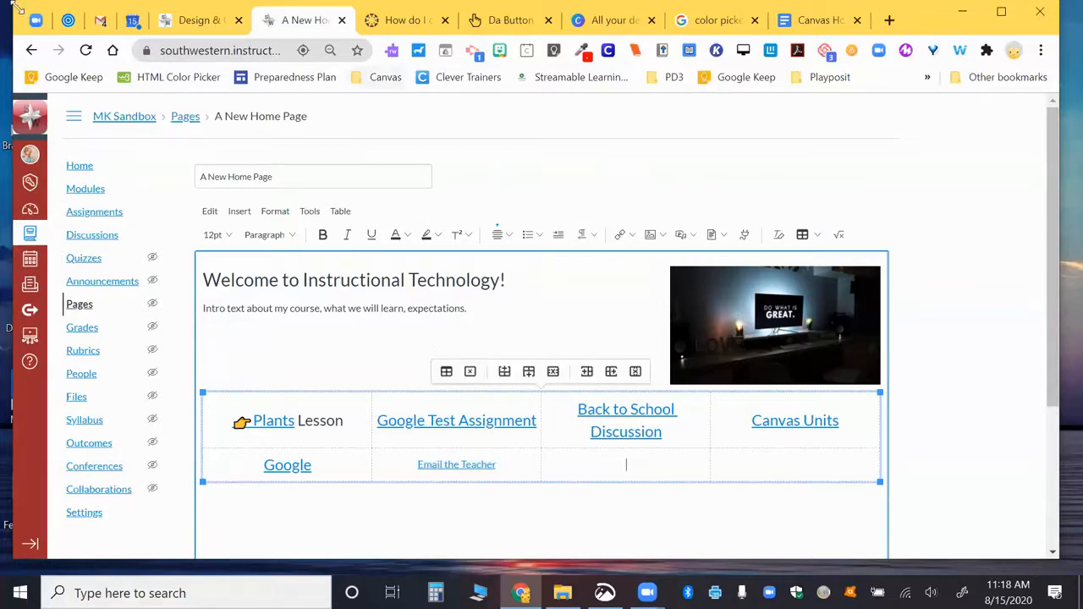
left_click(68, 20)
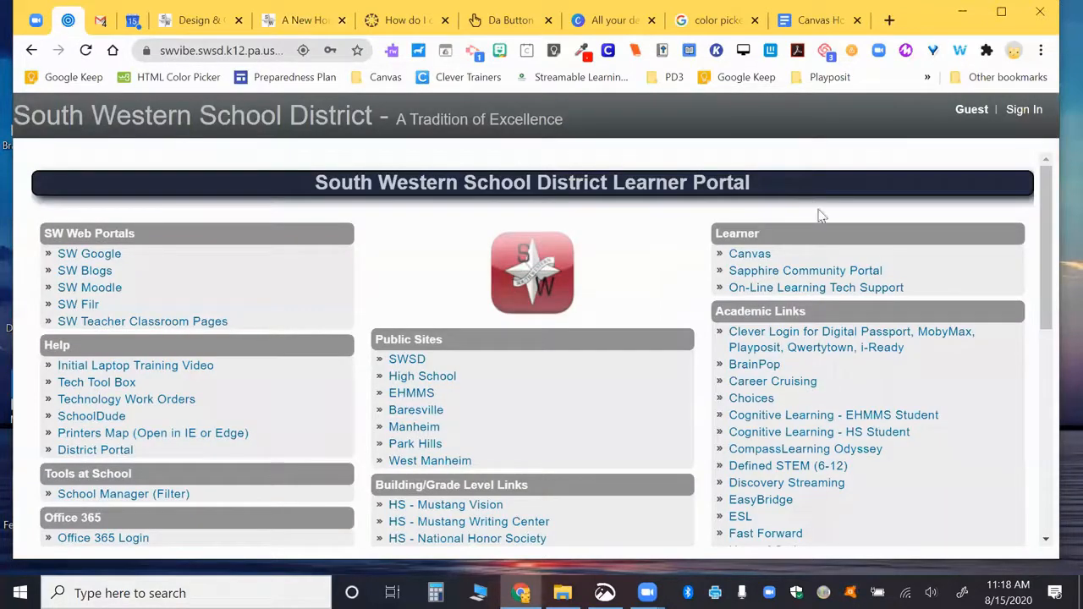
Step: Copy the learner portal's address and type 'SW Portal' in the empty cell
left_click(191, 42)
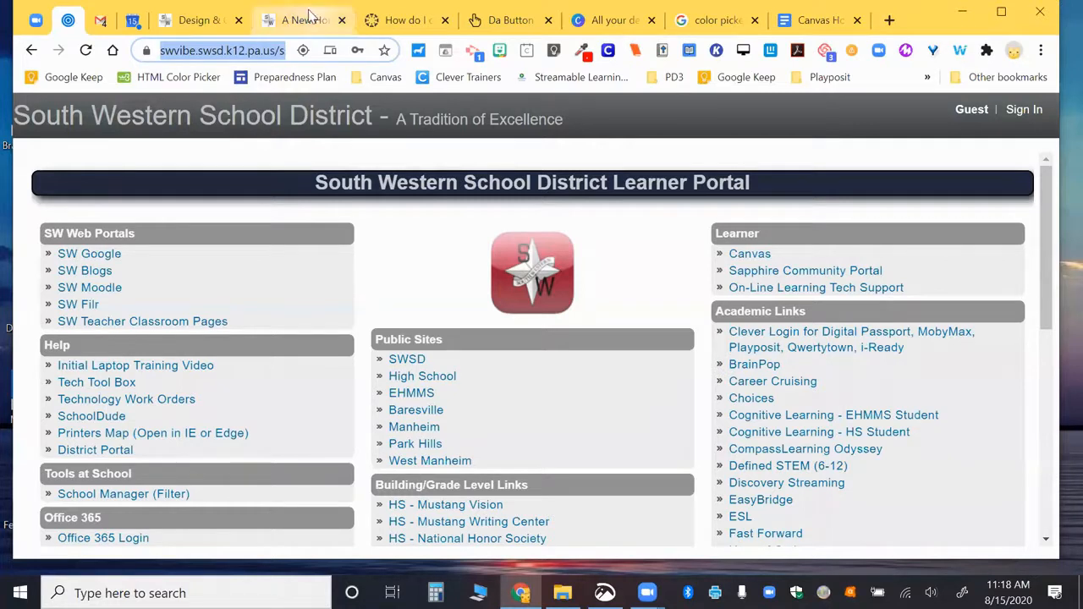
left_click(304, 22)
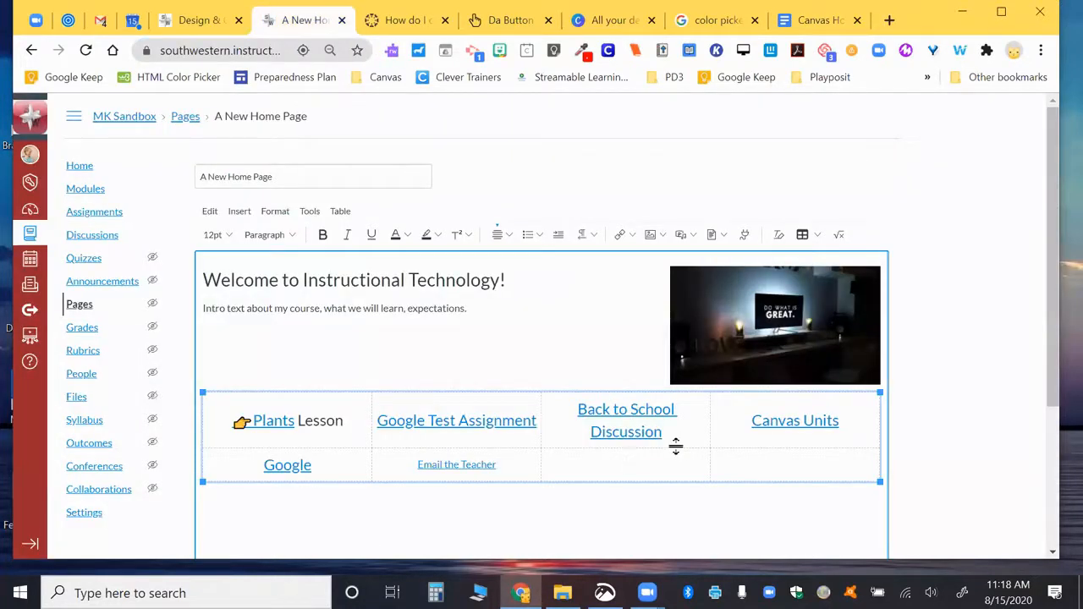
type("SW Portal")
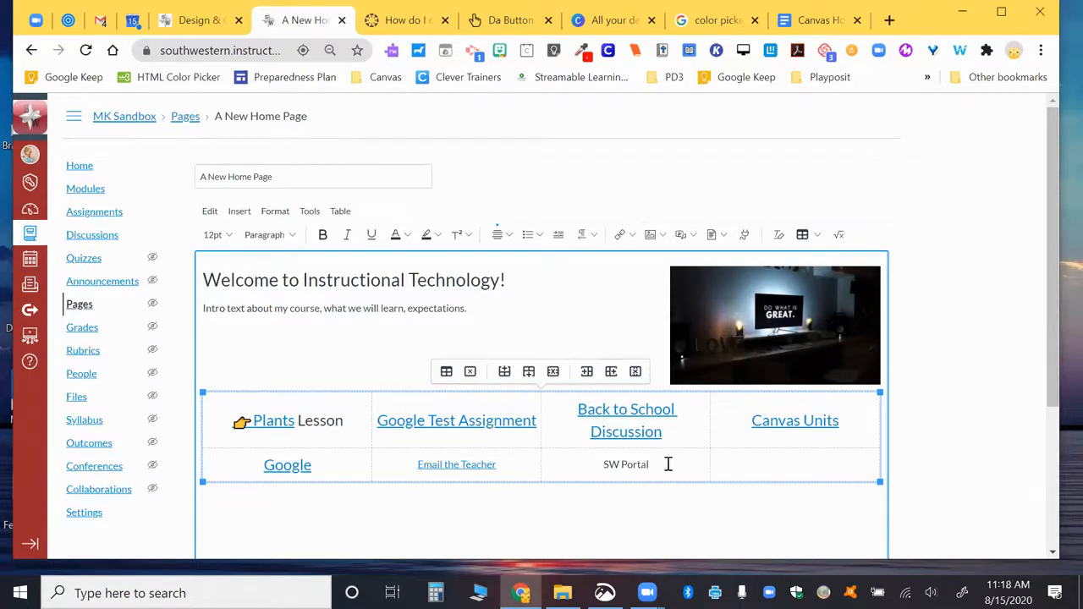
left_click_drag(667, 464, 599, 457)
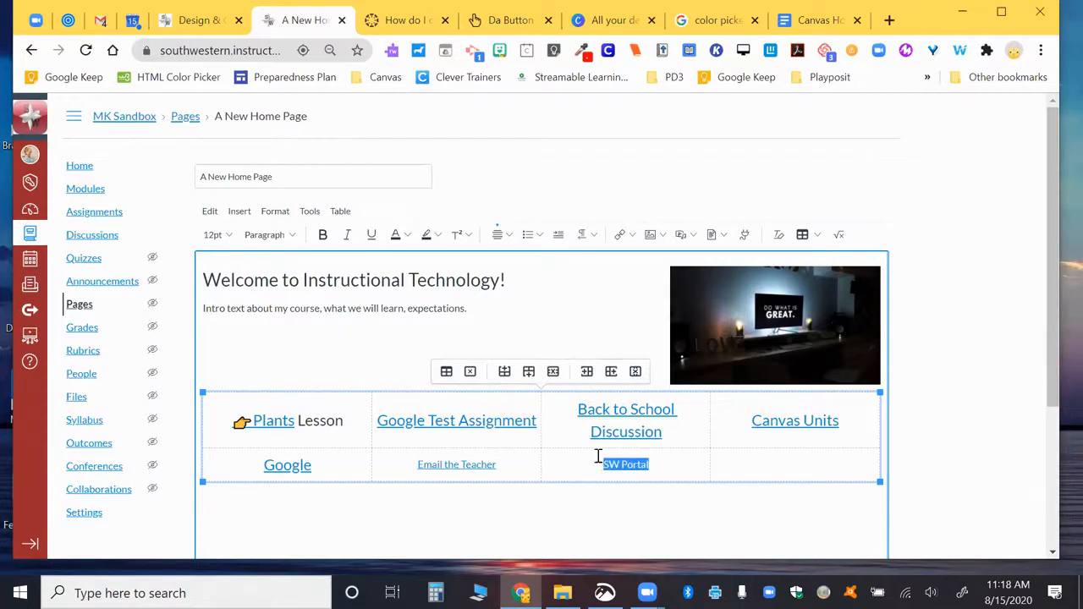
left_click(624, 237)
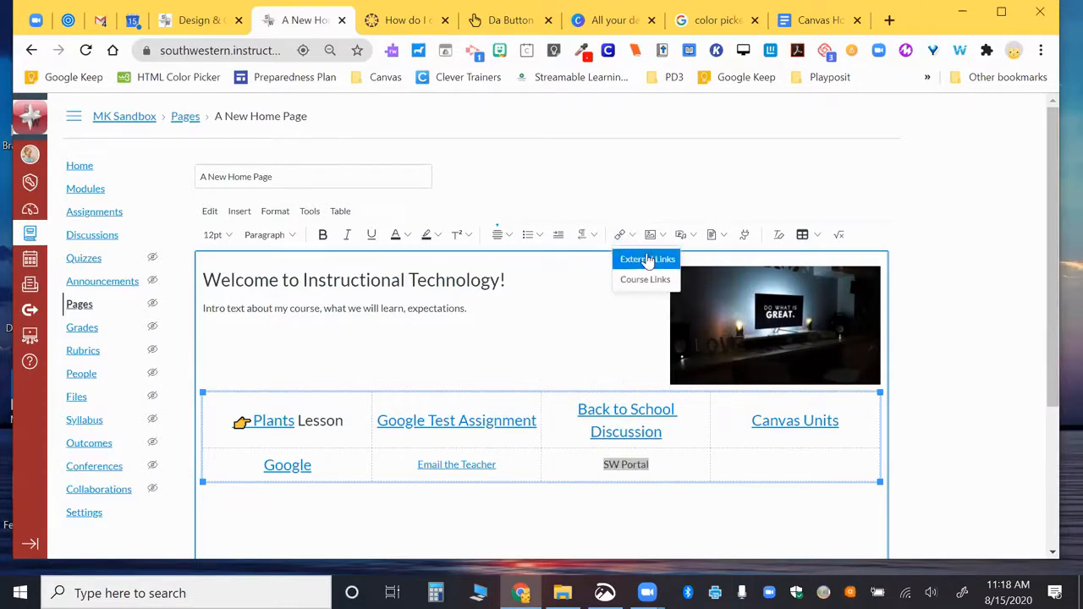
left_click(648, 259)
left_click(513, 362)
key("ctrl+v")
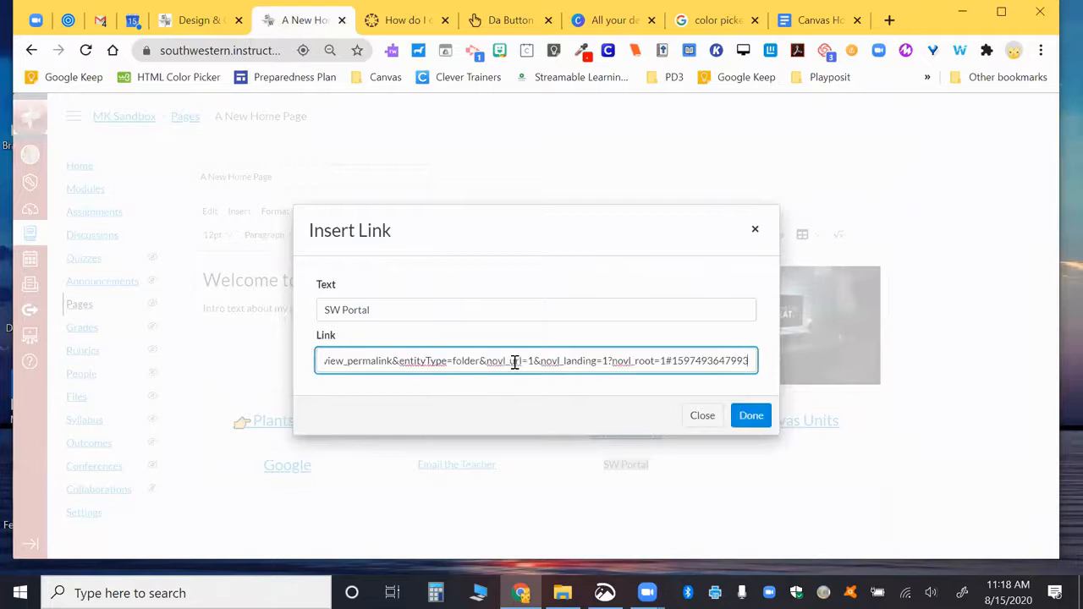
triple_click(460, 362)
left_click(461, 362)
double_click(461, 361)
triple_click(460, 361)
type("http://swv")
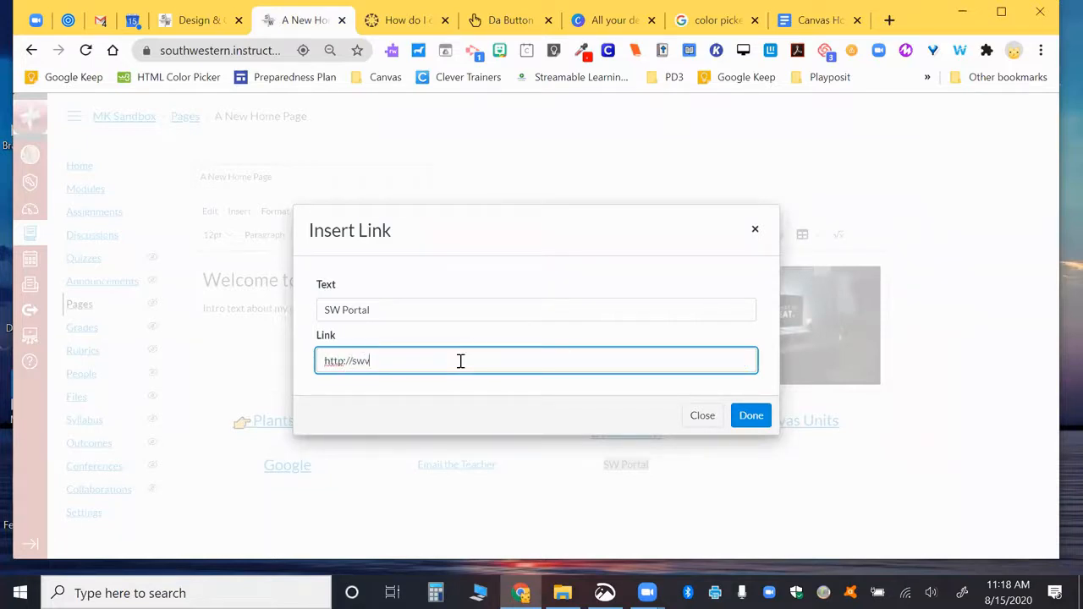
type("ibe.swsd.k12.pa.us")
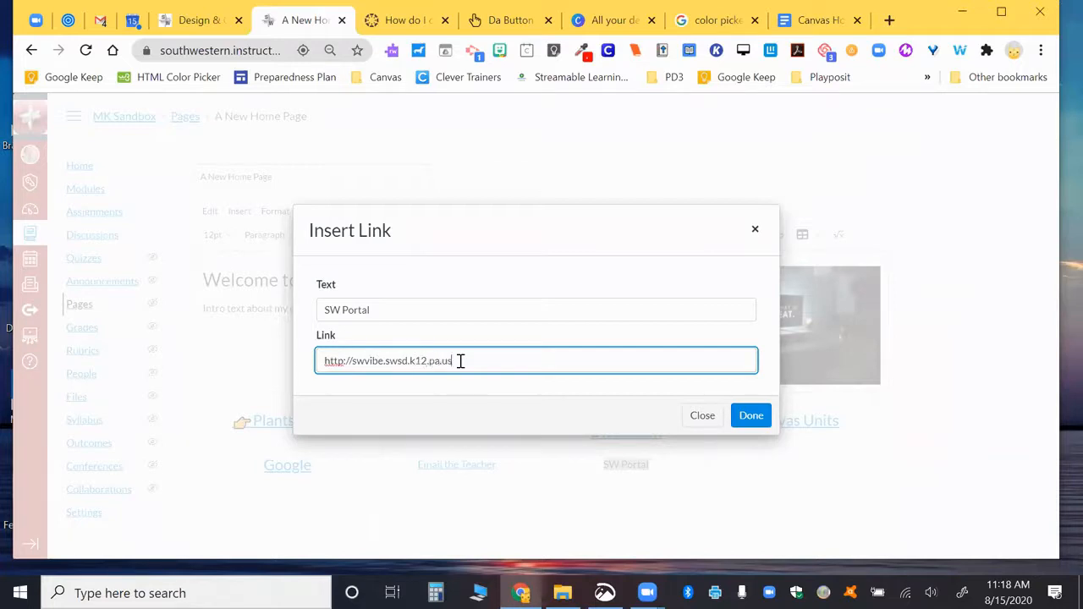
left_click(749, 416)
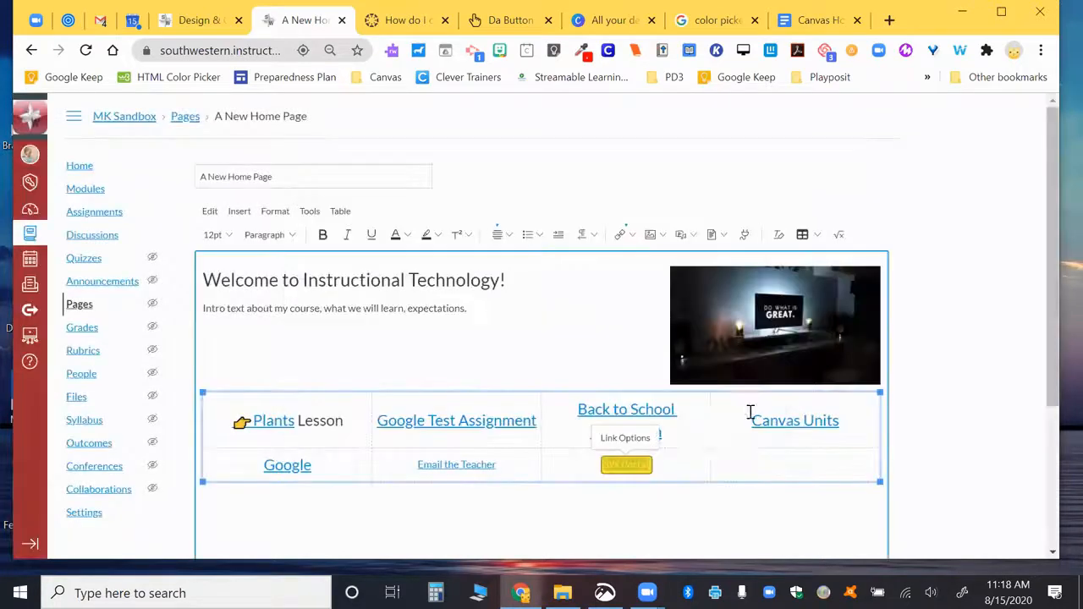
scroll(708, 437, "down", 1)
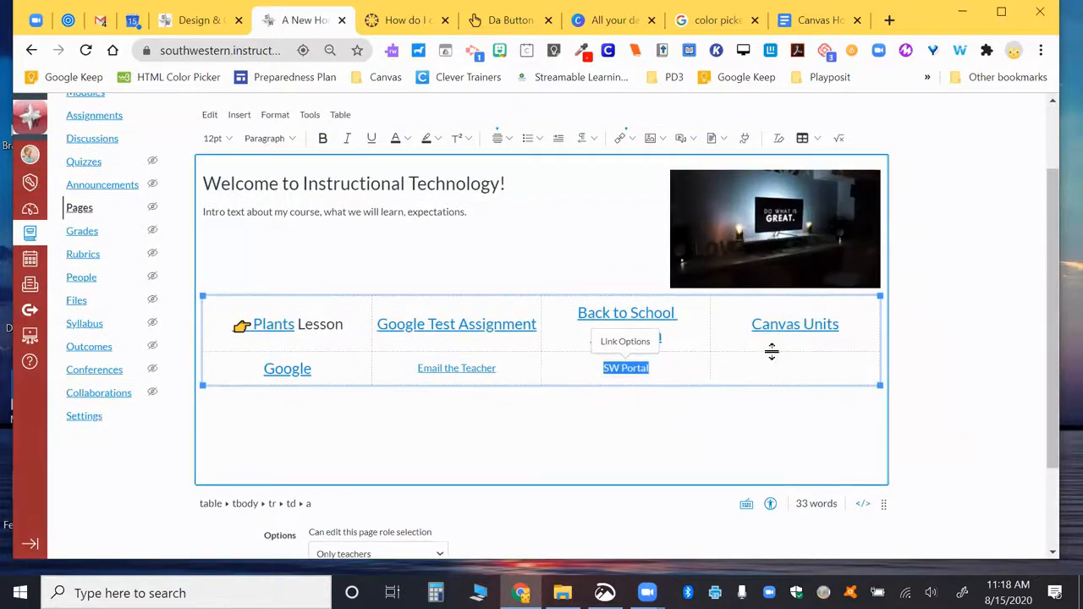
Step: Give the link table a 1 px border width and a pale yellow background
left_click(773, 377)
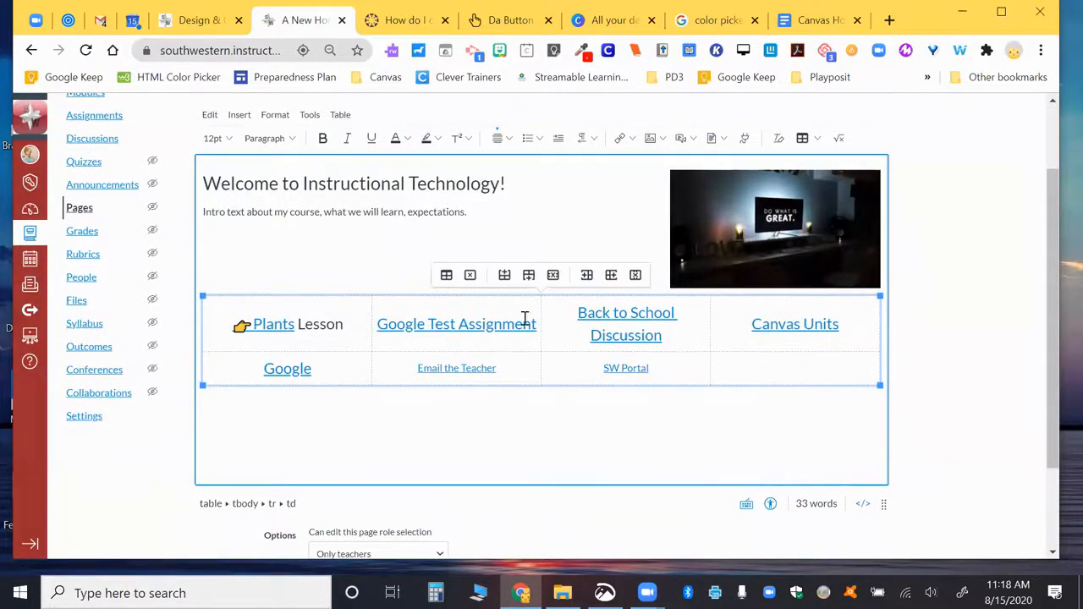
left_click(446, 275)
left_click(496, 372)
key("BackSpace")
type("1")
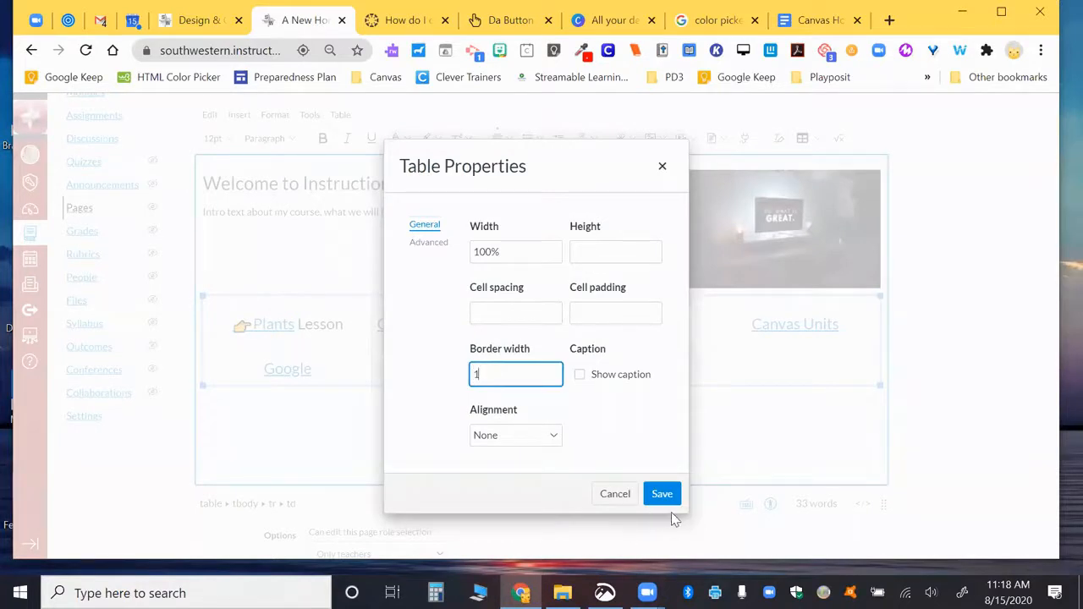
left_click(416, 246)
left_click(507, 376)
left_click(480, 375)
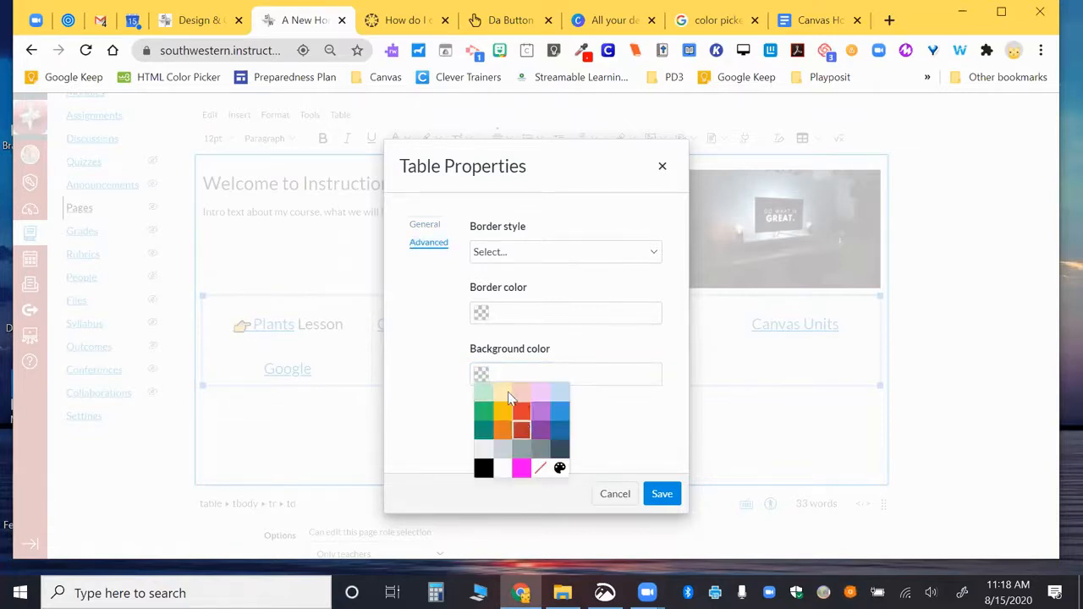
left_click(507, 392)
left_click(663, 494)
Step: Set the link table's border style to Groove in Table Properties
left_click(706, 435)
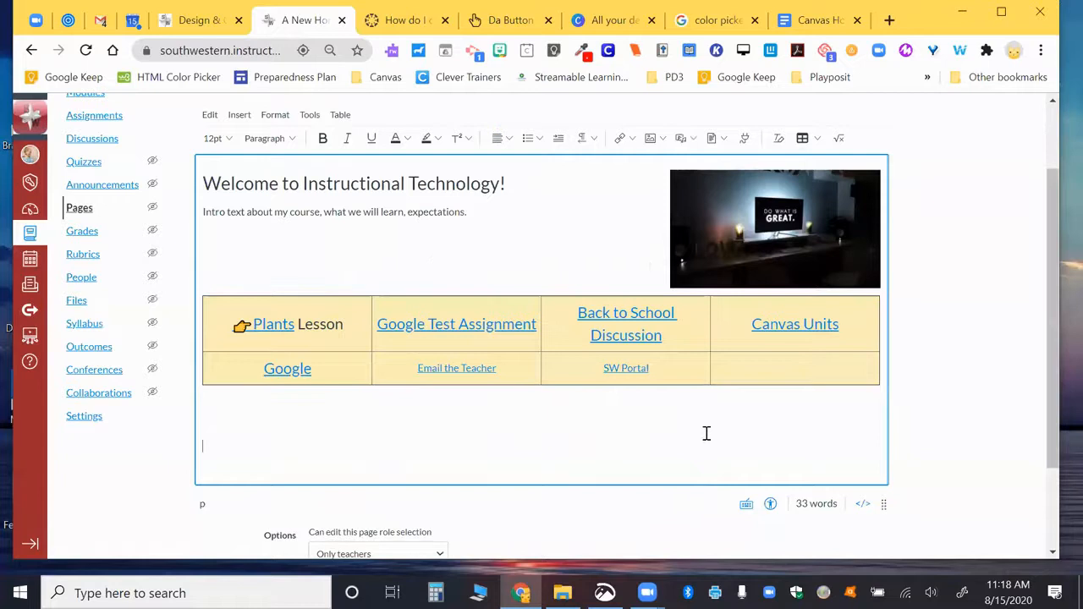
triple_click(451, 318)
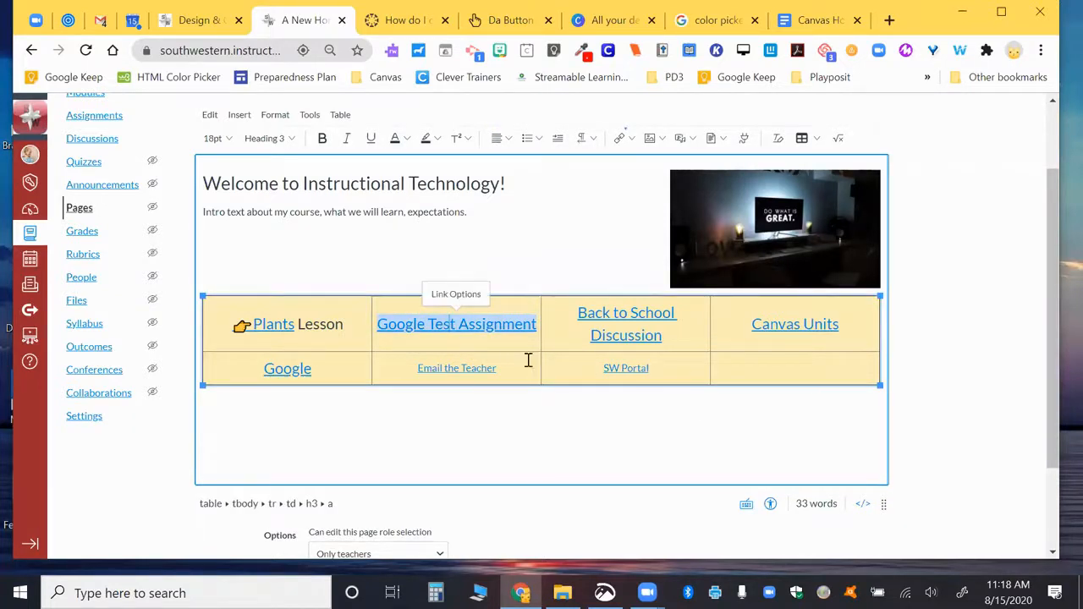
left_click(736, 369)
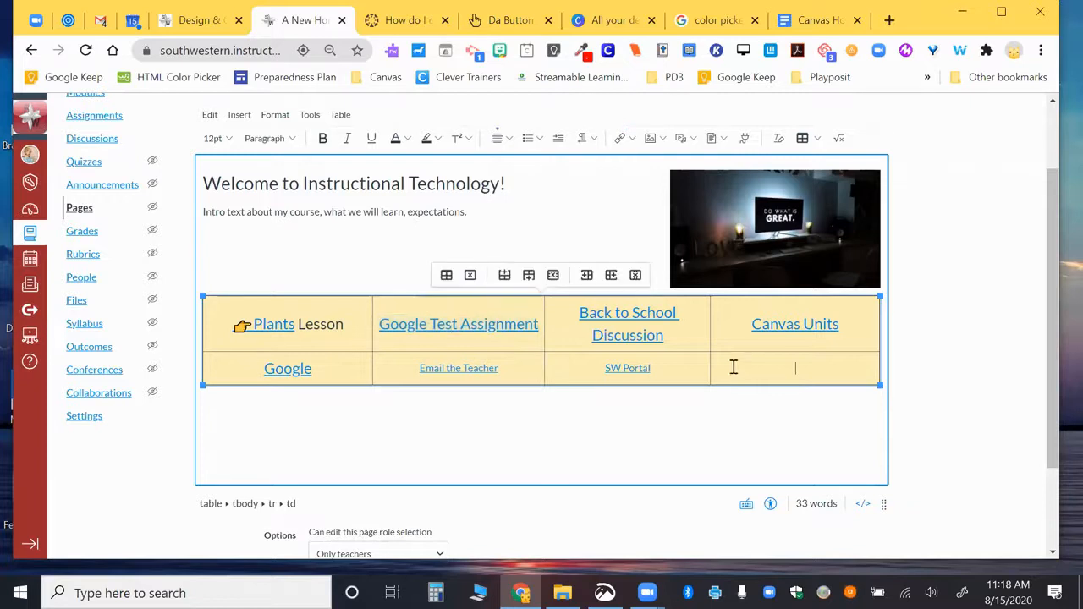
left_click(445, 276)
left_click(435, 246)
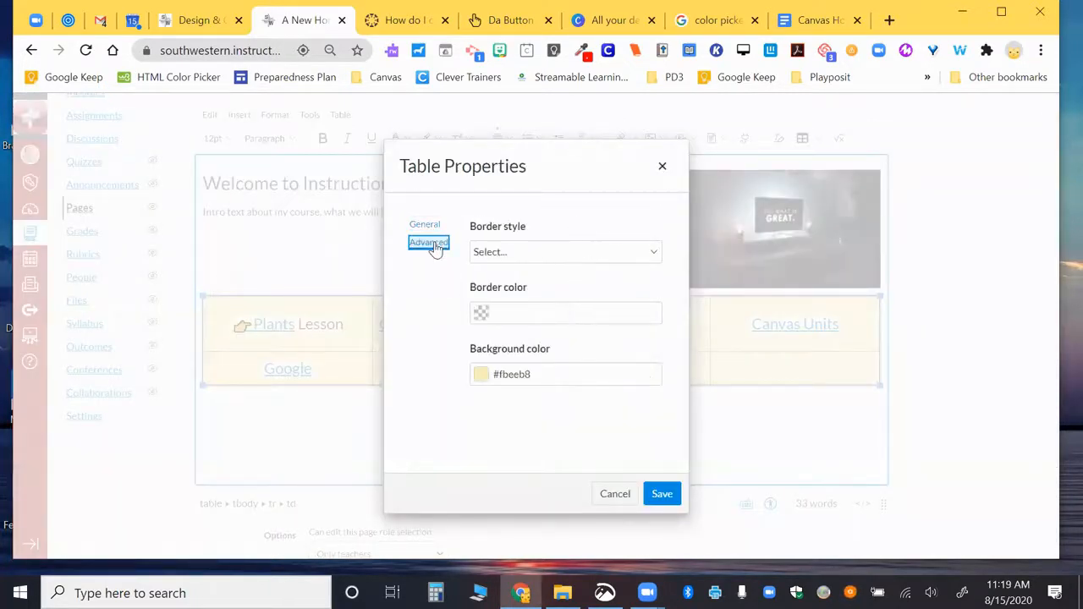
left_click(481, 251)
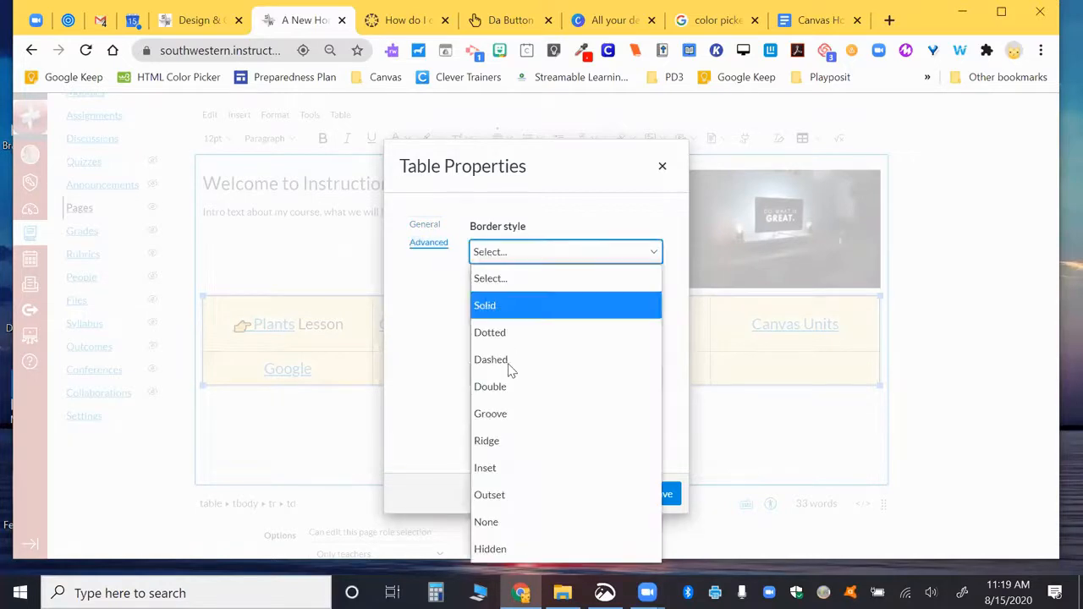
left_click(529, 416)
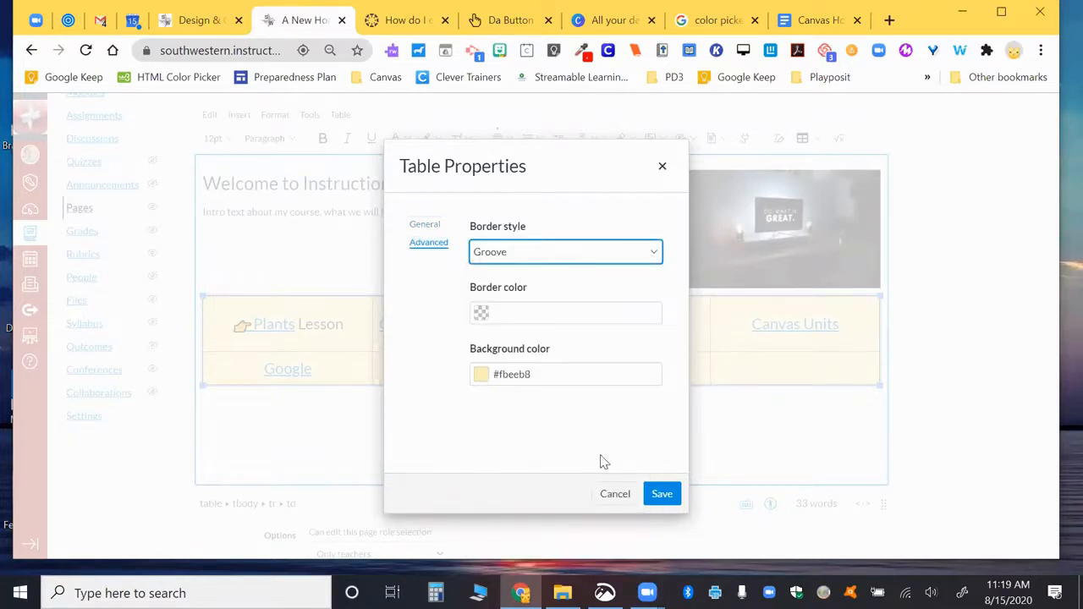
left_click(658, 494)
left_click(574, 389)
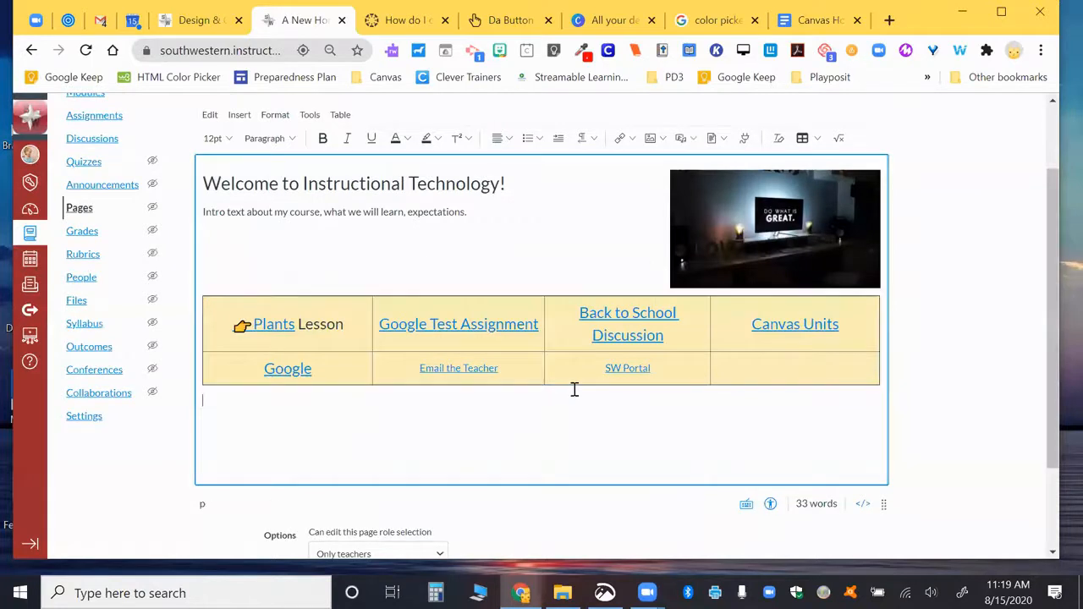
Step: Scroll through the page editor to review the finished yellow link table
scroll(634, 416, "down", 1)
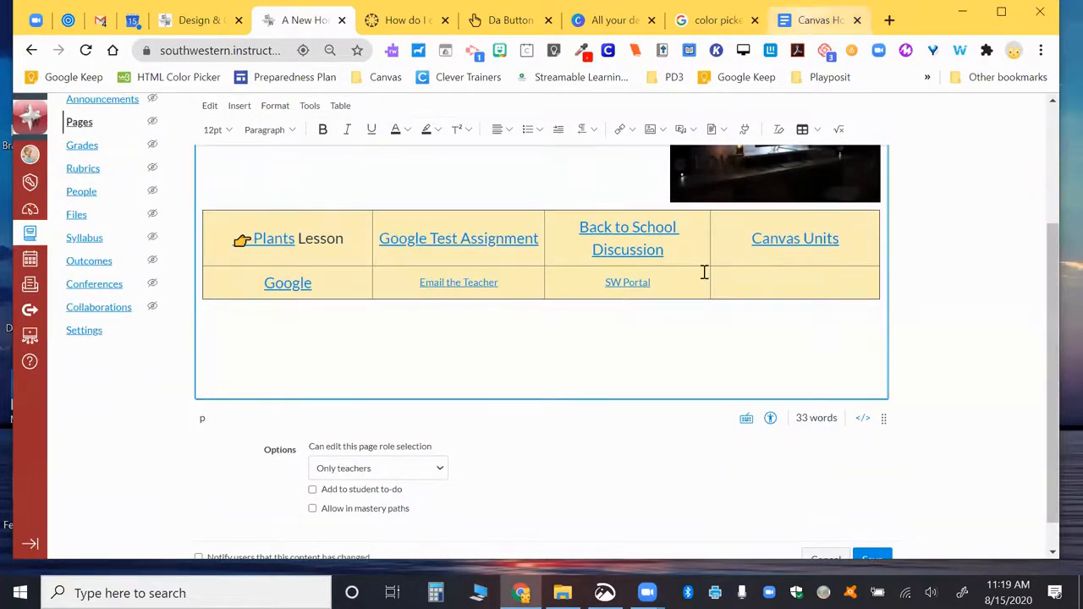
scroll(703, 271, "up", 2)
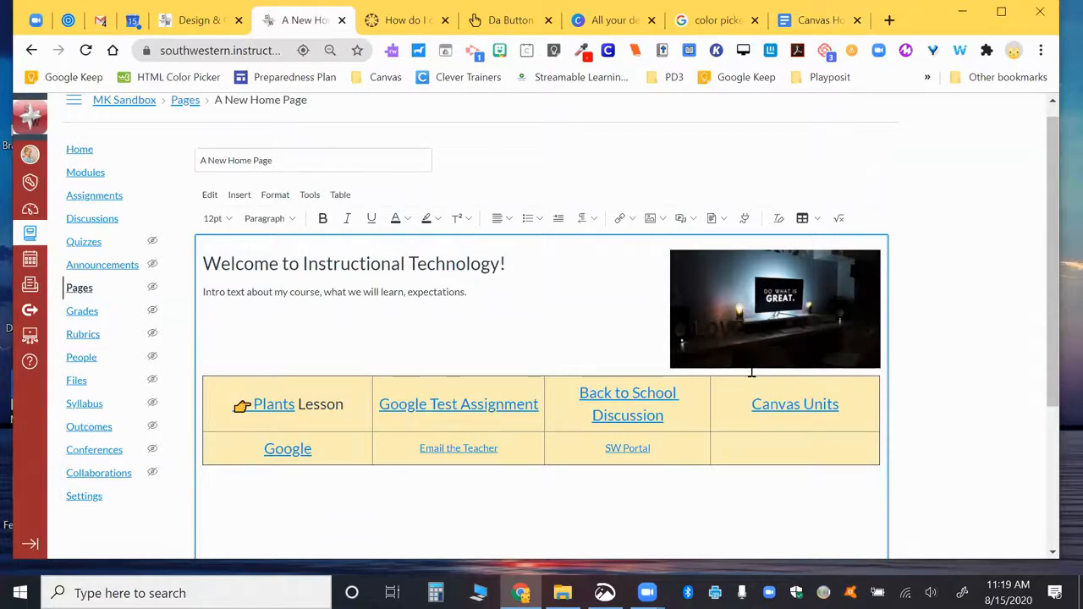
scroll(750, 371, "down", 2)
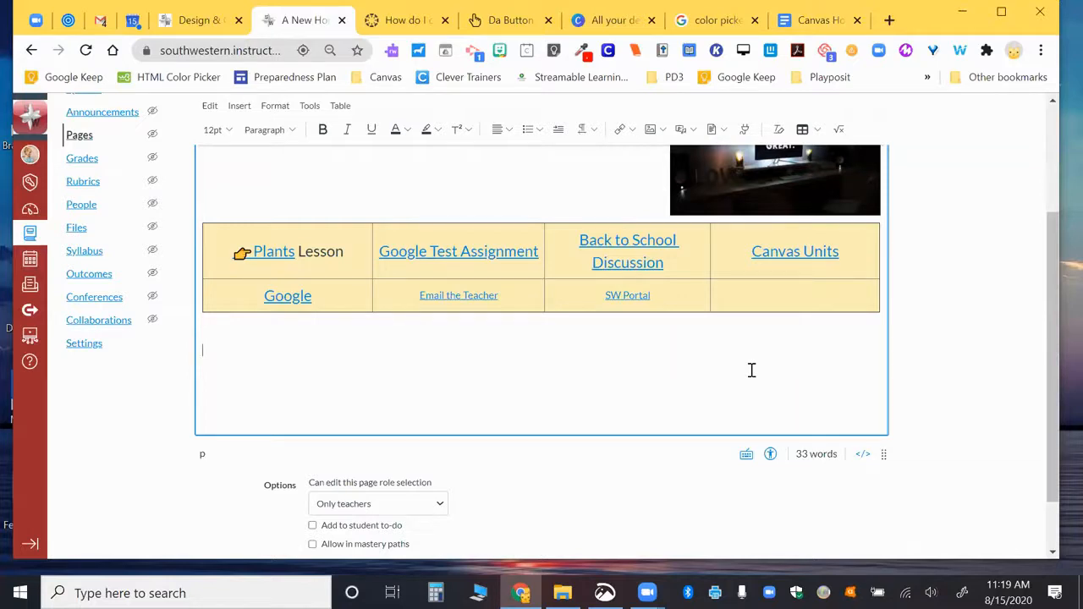
Step: Embed the Canvas Home Page document from Google Drive, accepting the sharing change
left_click(744, 131)
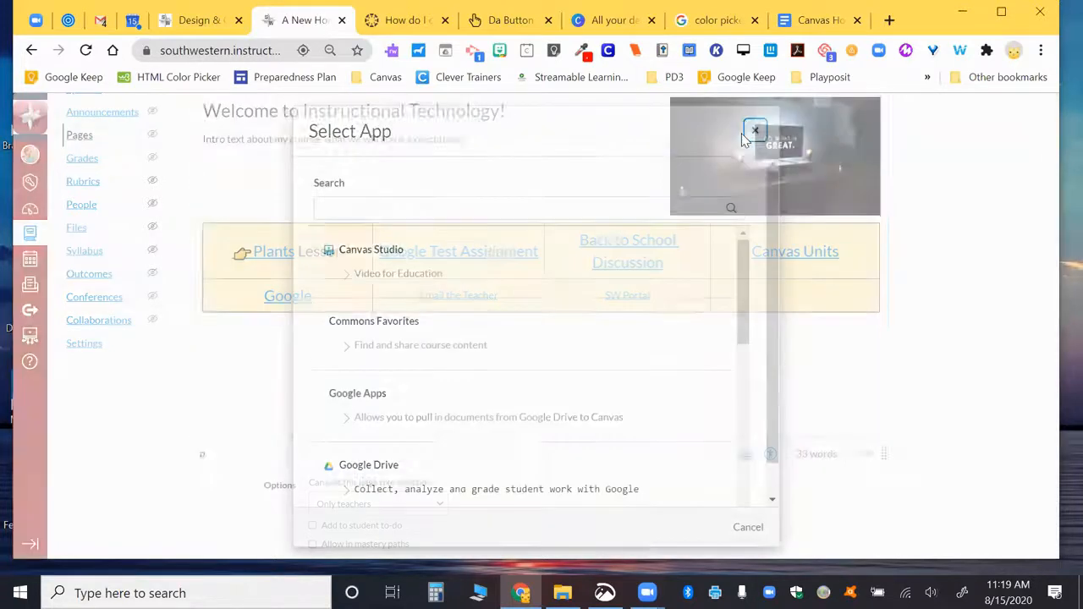
scroll(506, 357, "down", 1)
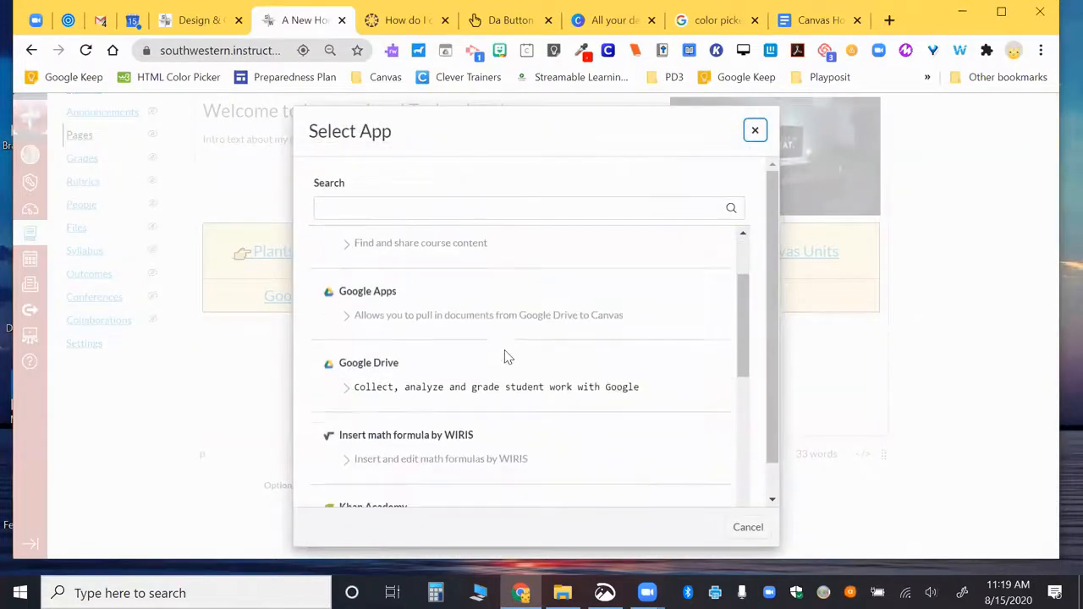
left_click(380, 367)
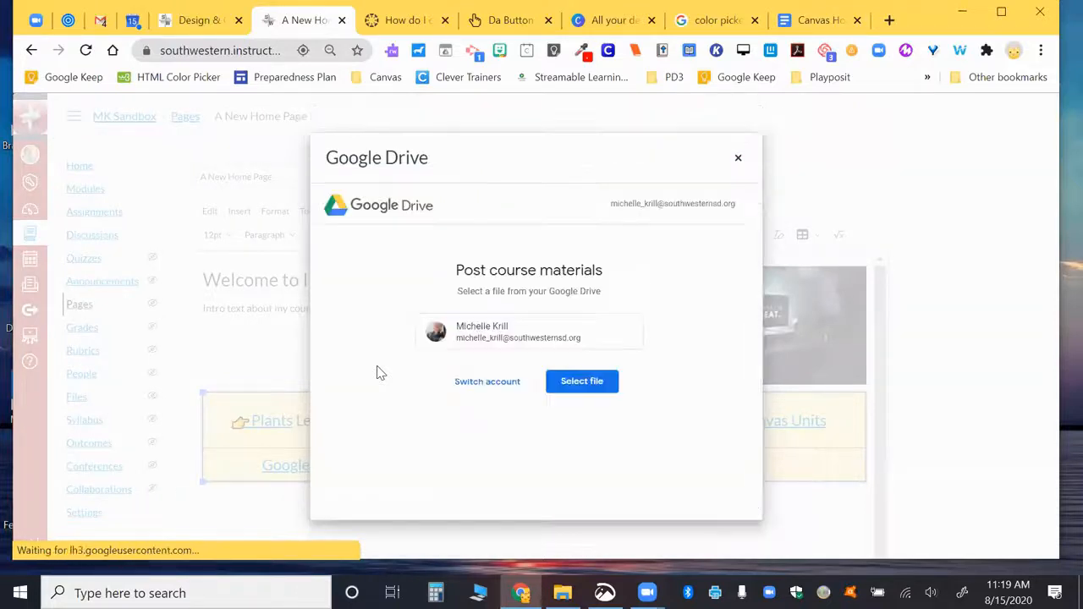
left_click(581, 381)
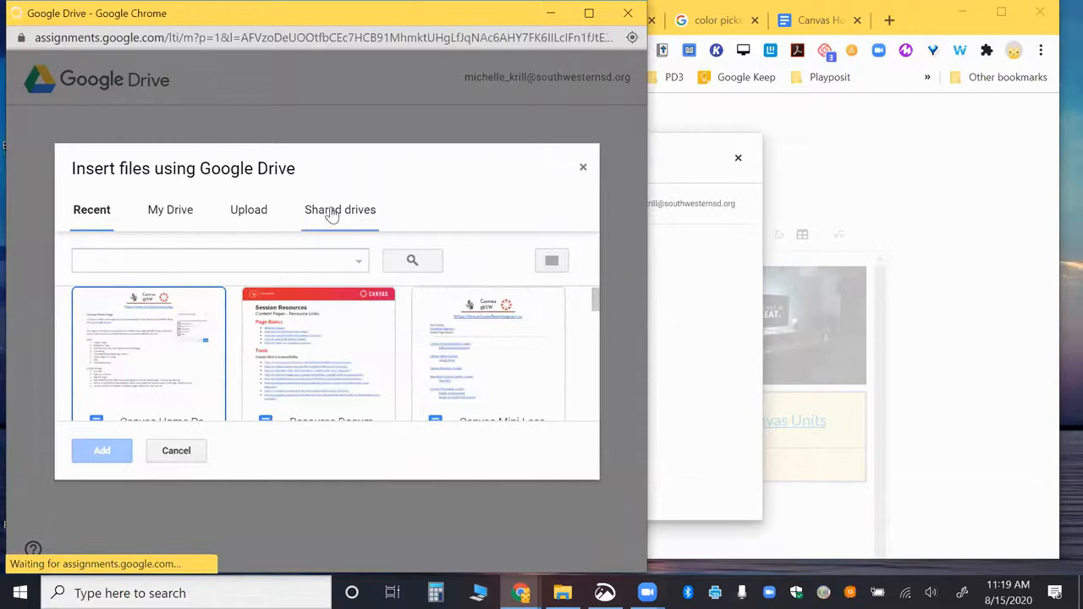
scroll(313, 330, "down", 1)
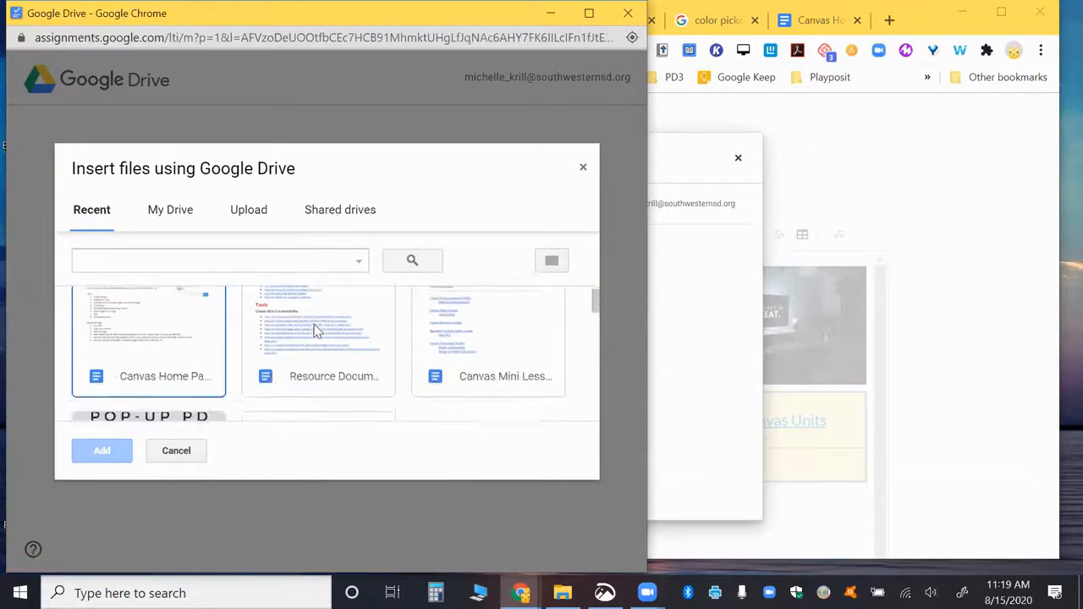
scroll(313, 330, "up", 1)
scroll(313, 330, "down", 1)
scroll(313, 330, "up", 1)
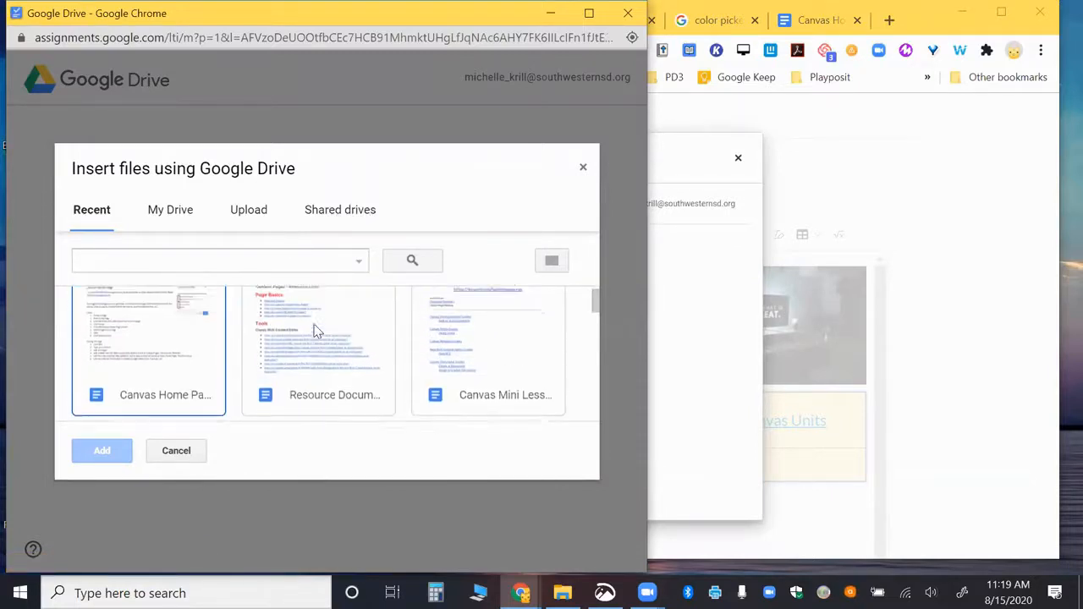
left_click(136, 354)
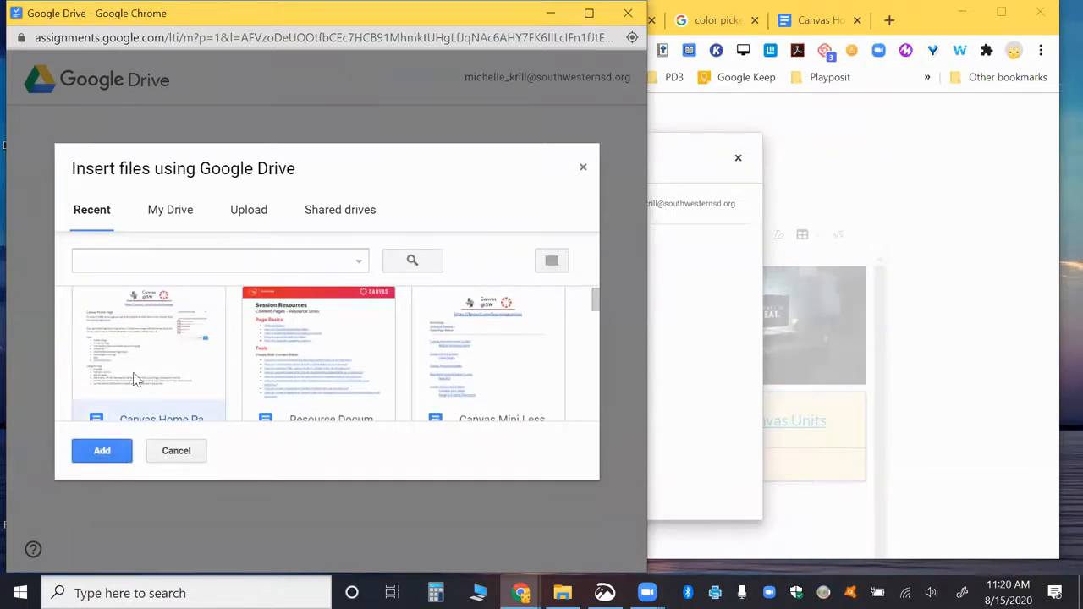
left_click(101, 451)
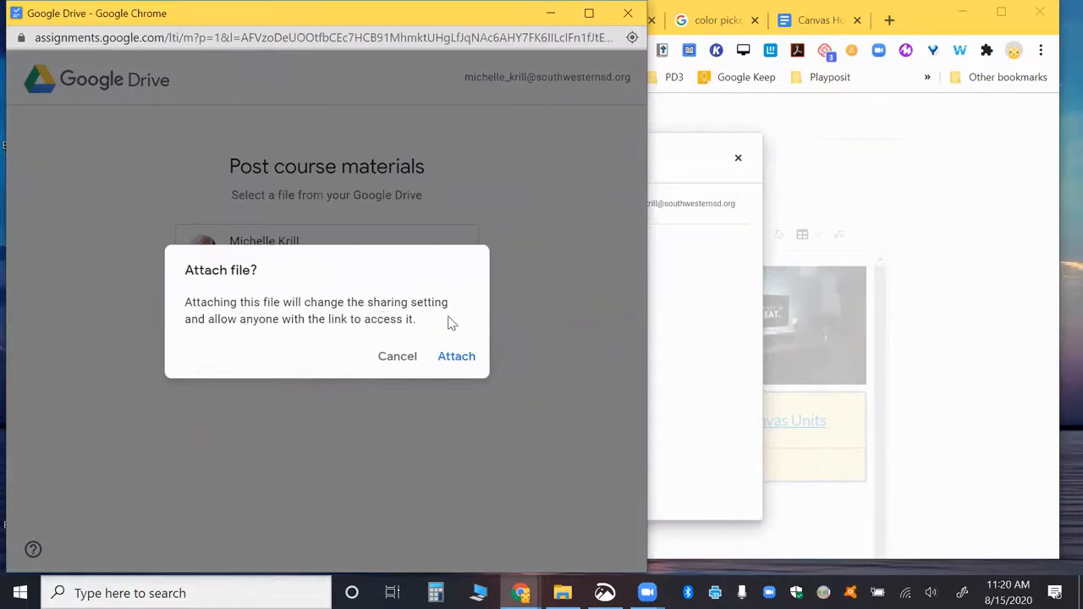
left_click(458, 360)
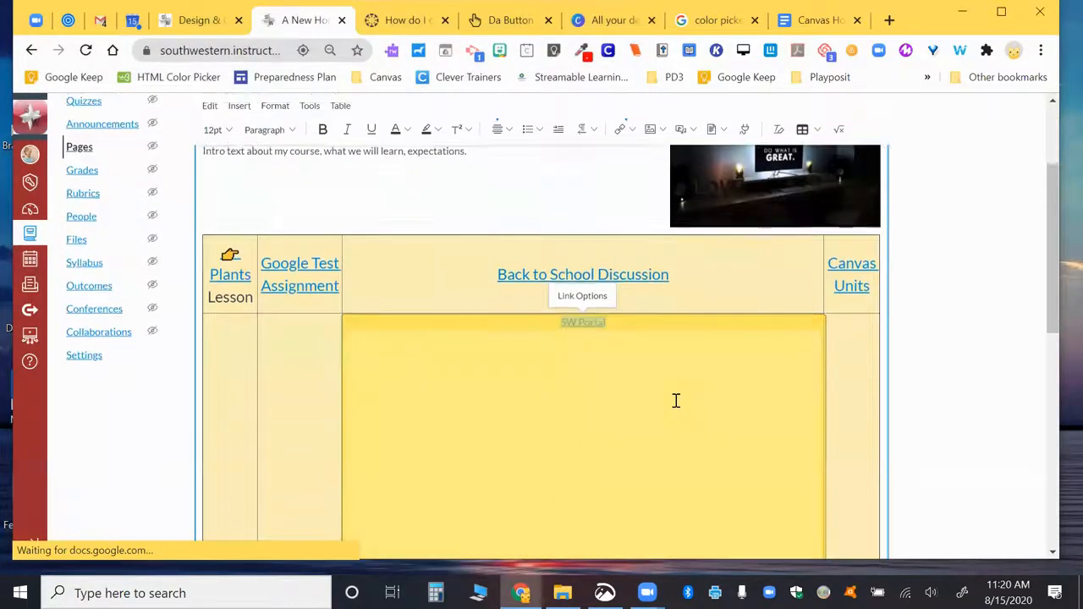
Step: Check that the embedded doc sits inside the link table beneath SW Portal
scroll(676, 400, "down", 3)
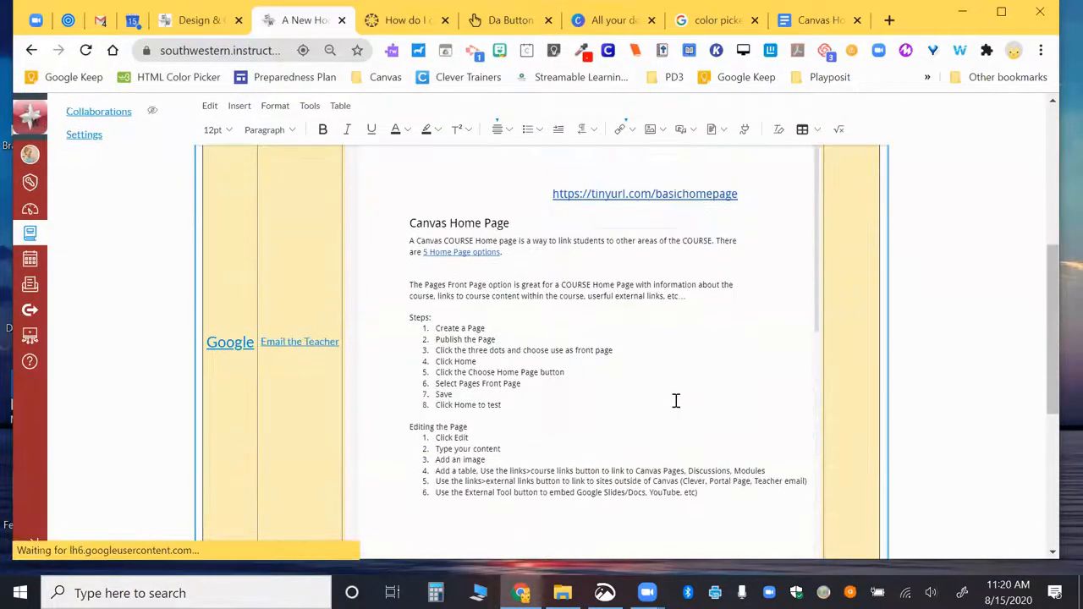
scroll(674, 389, "up", 1)
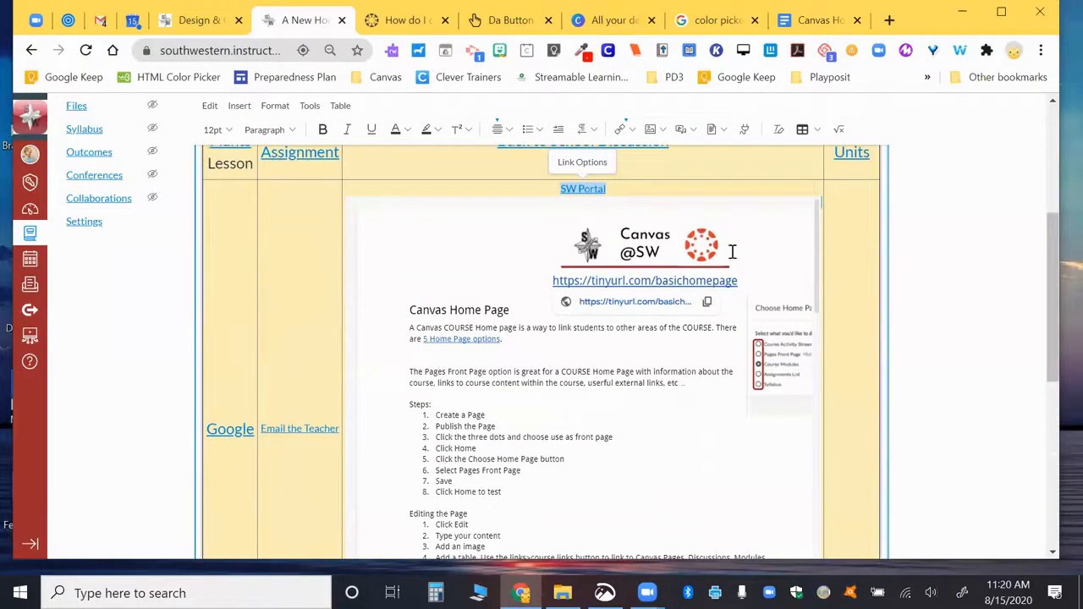
scroll(791, 243, "down", 3)
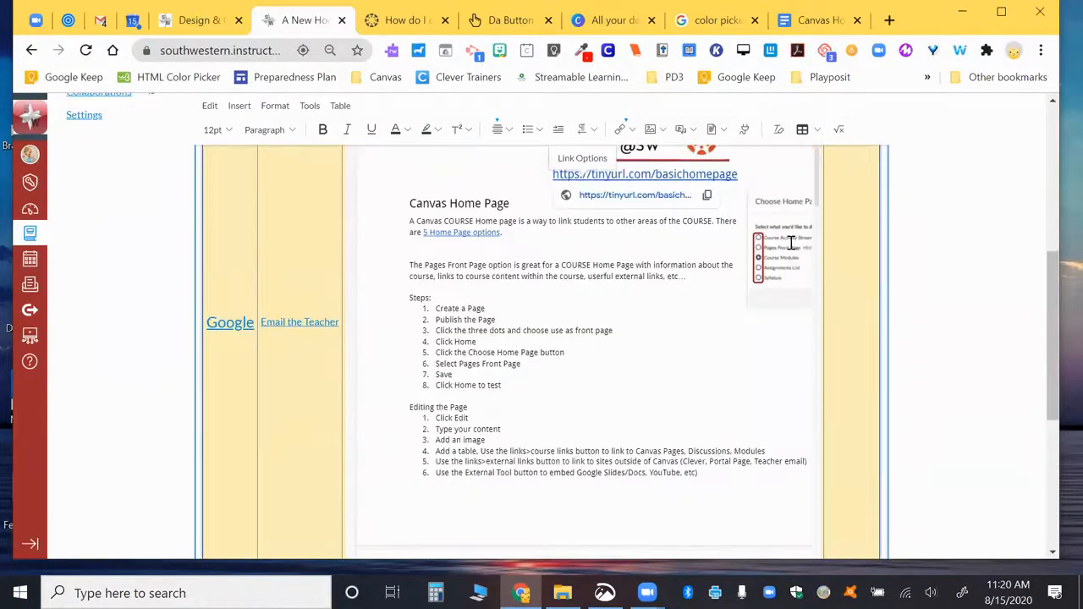
left_click(428, 508)
left_click(436, 369)
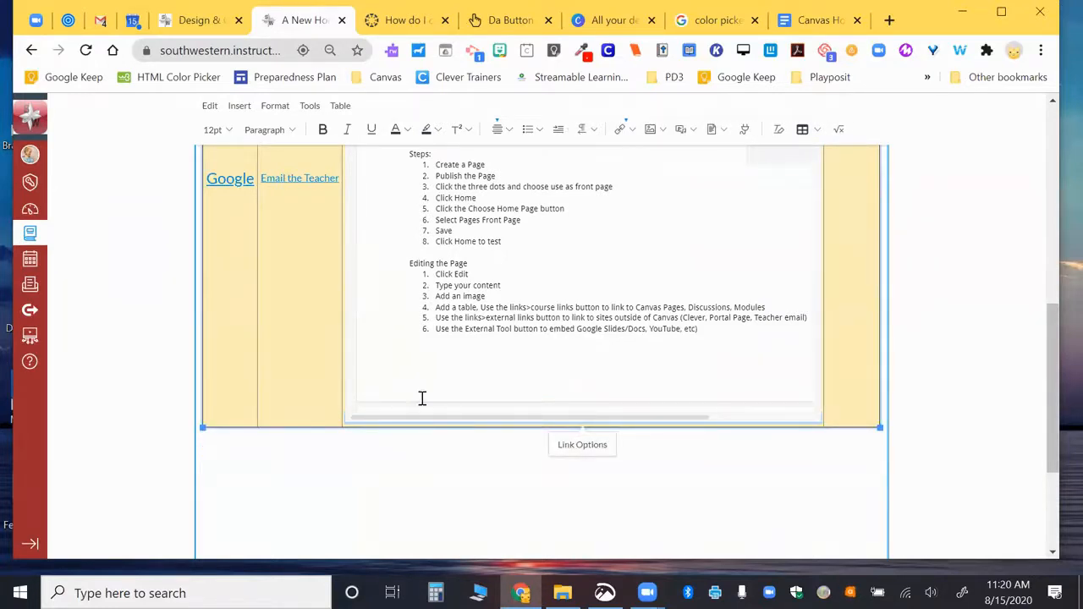
scroll(543, 314, "up", 4)
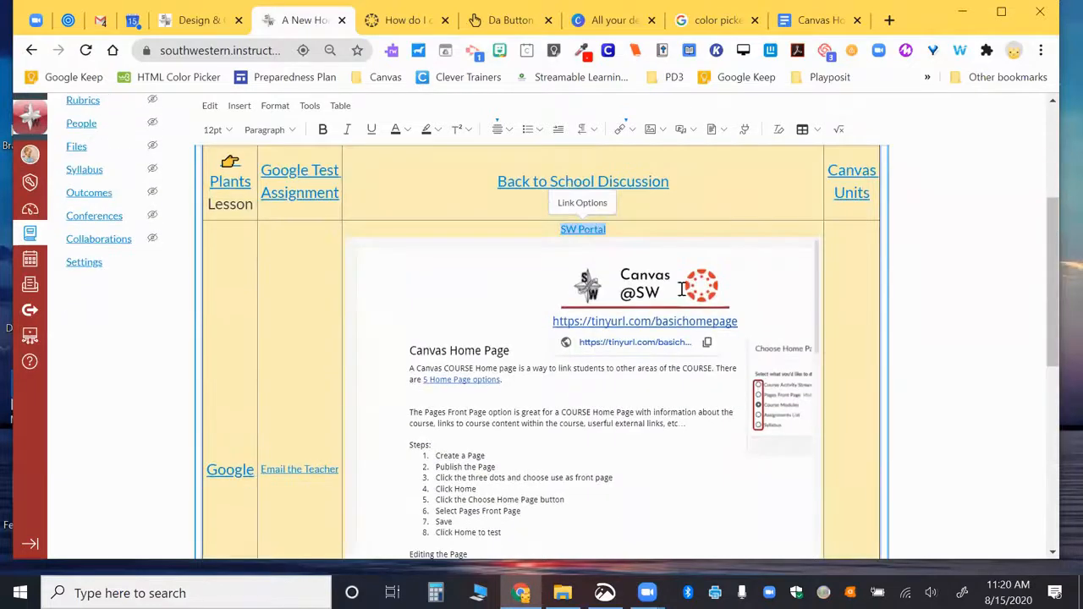
Step: Delete the embedded Google Doc from the link table, then retry embedding the first recent Drive document
key("Delete")
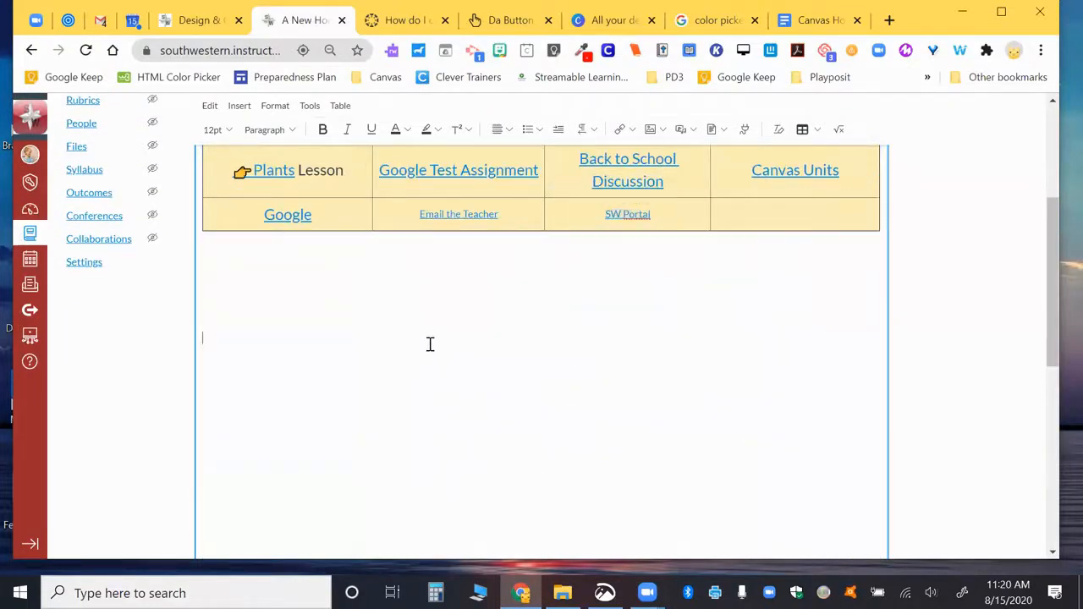
left_click(745, 129)
scroll(468, 283, "down", 2)
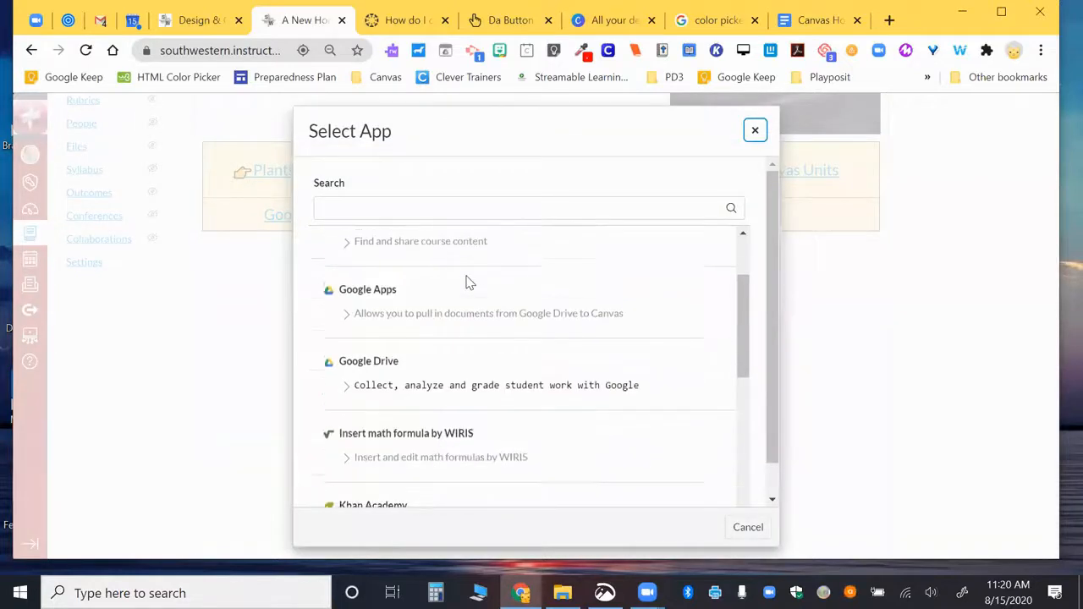
left_click(375, 352)
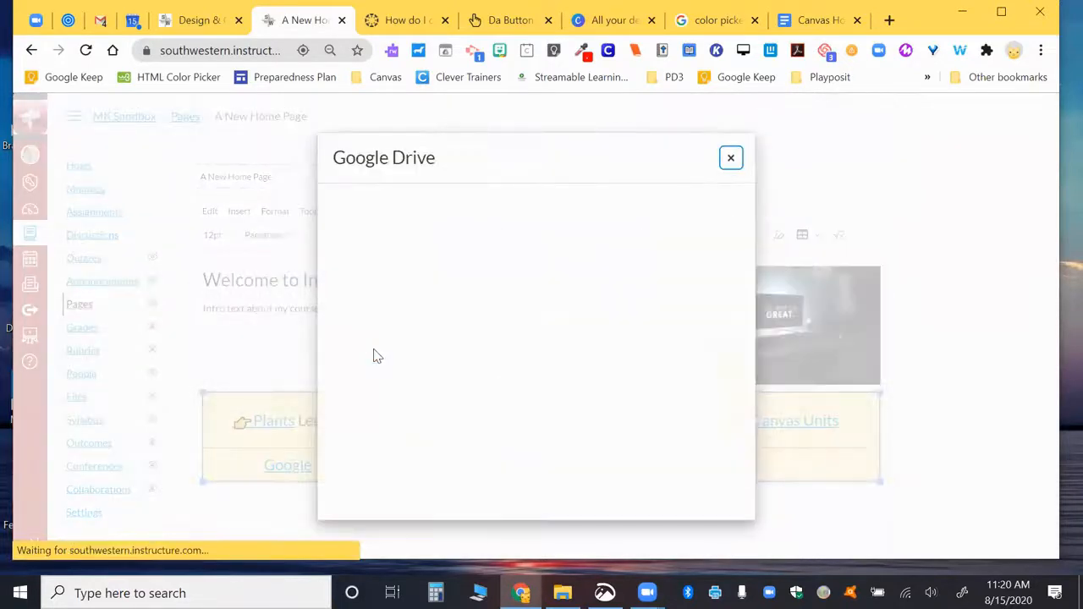
left_click(581, 381)
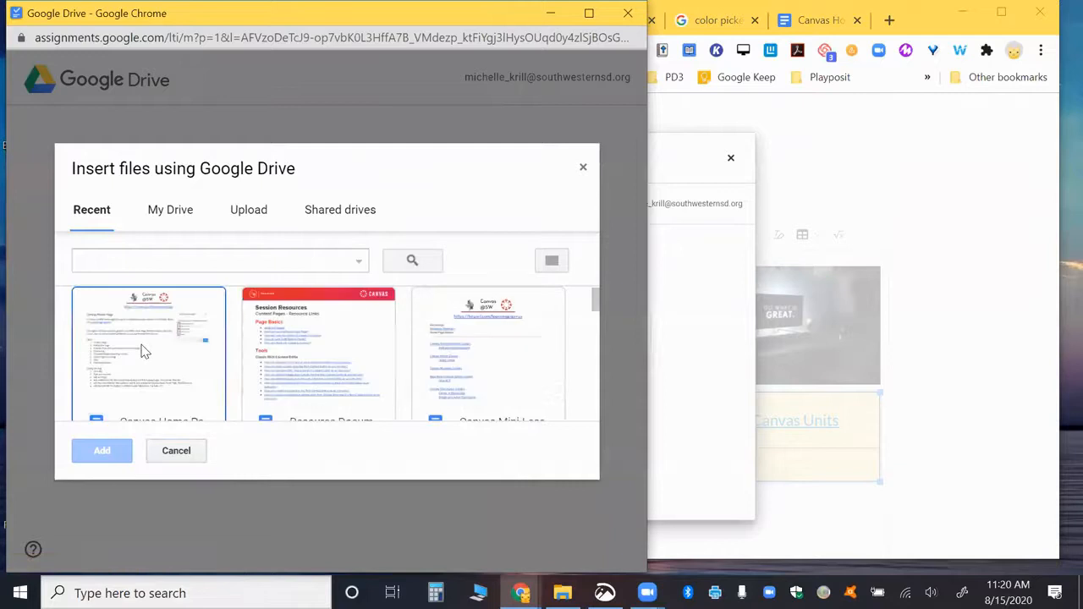
left_click(140, 356)
left_click(102, 451)
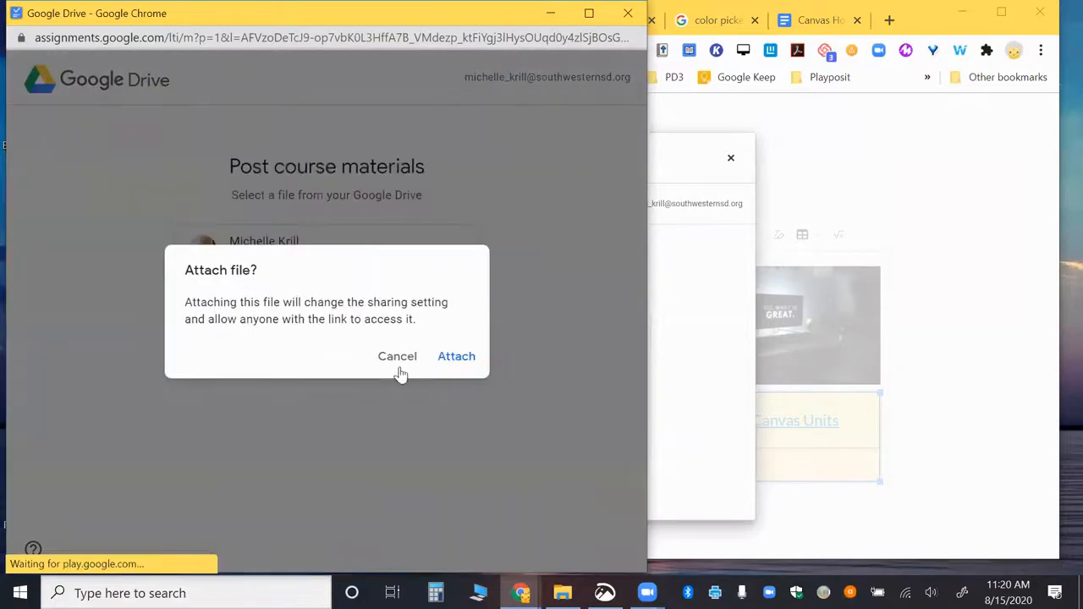
left_click(467, 357)
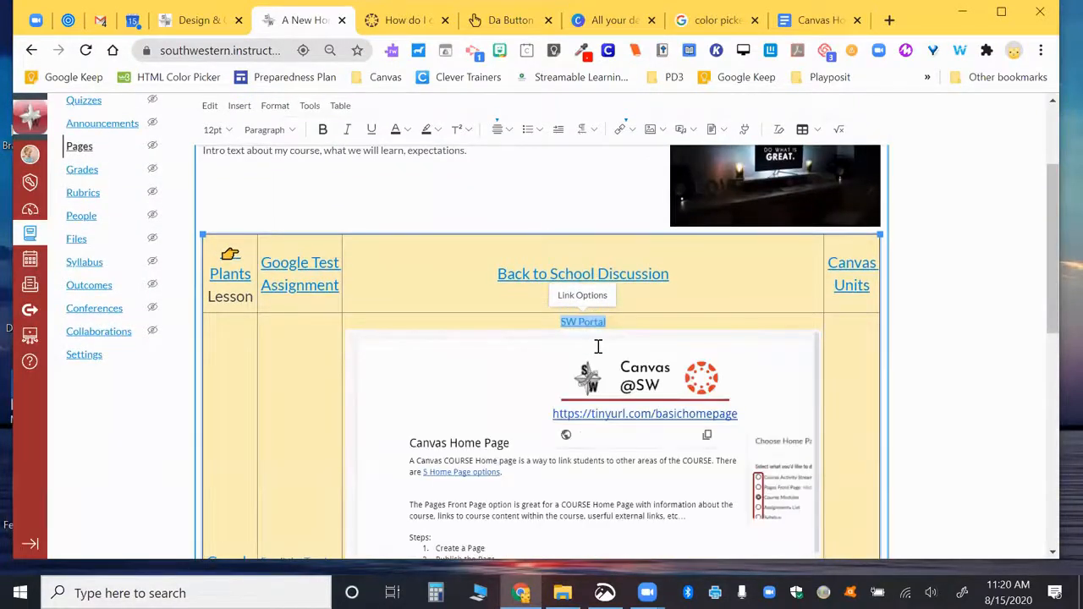
left_click(639, 366)
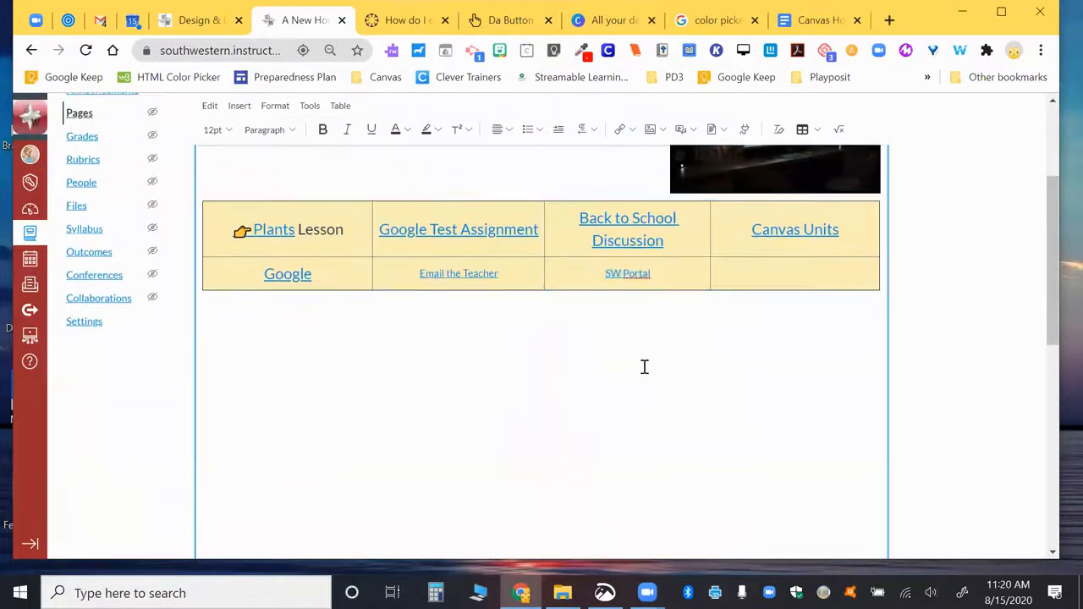
scroll(644, 367, "down", 2)
Step: Add two blank lines below the intro text and embed the first recent Google Drive document there
scroll(643, 367, "up", 4)
left_click(551, 294)
key("Return")
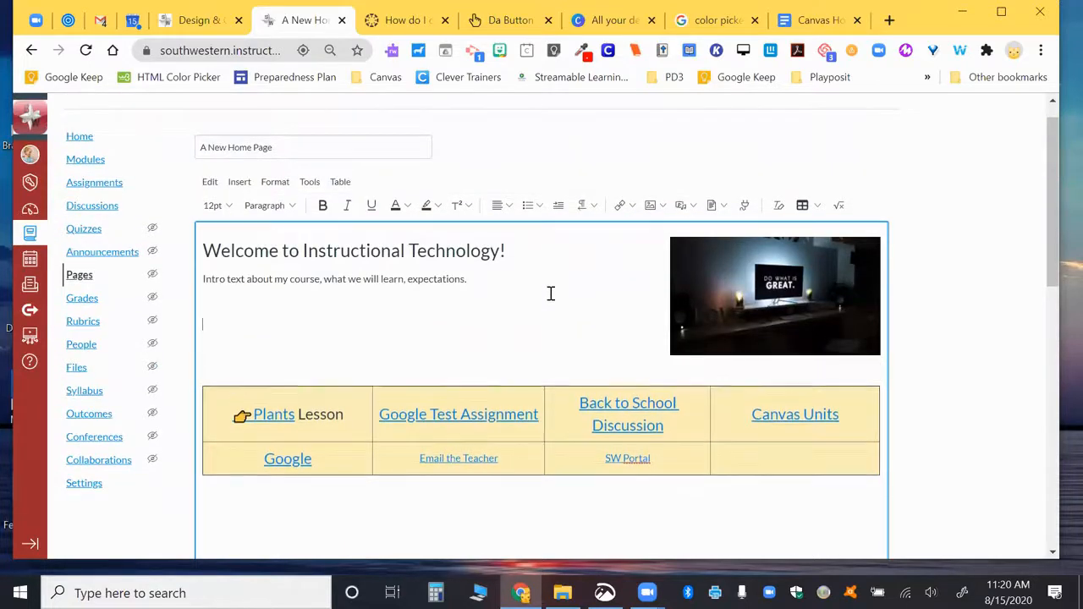
key("Return")
left_click(744, 205)
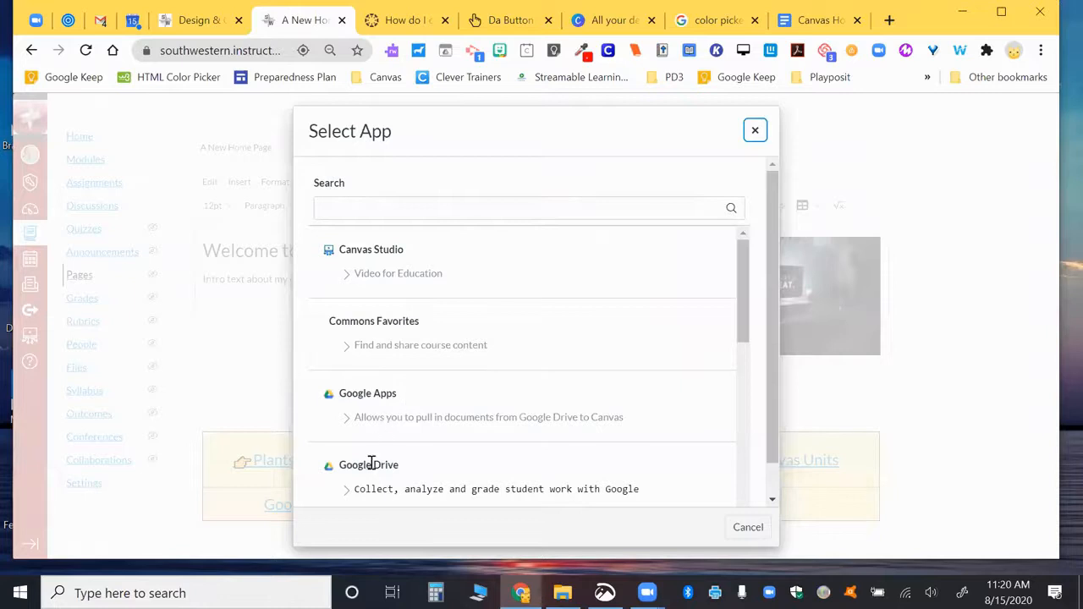
left_click(370, 465)
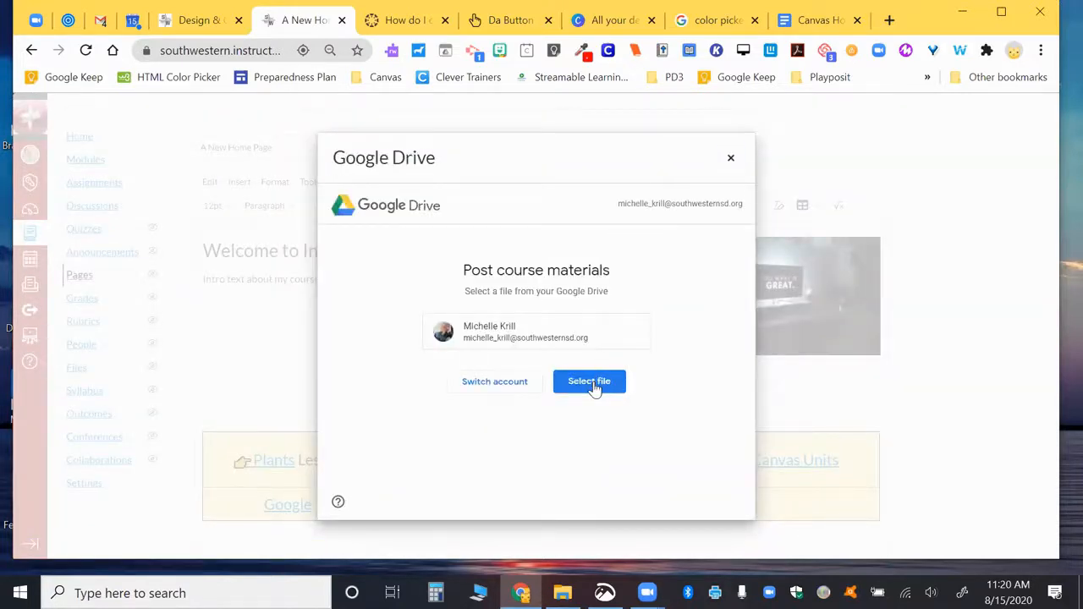
left_click(592, 381)
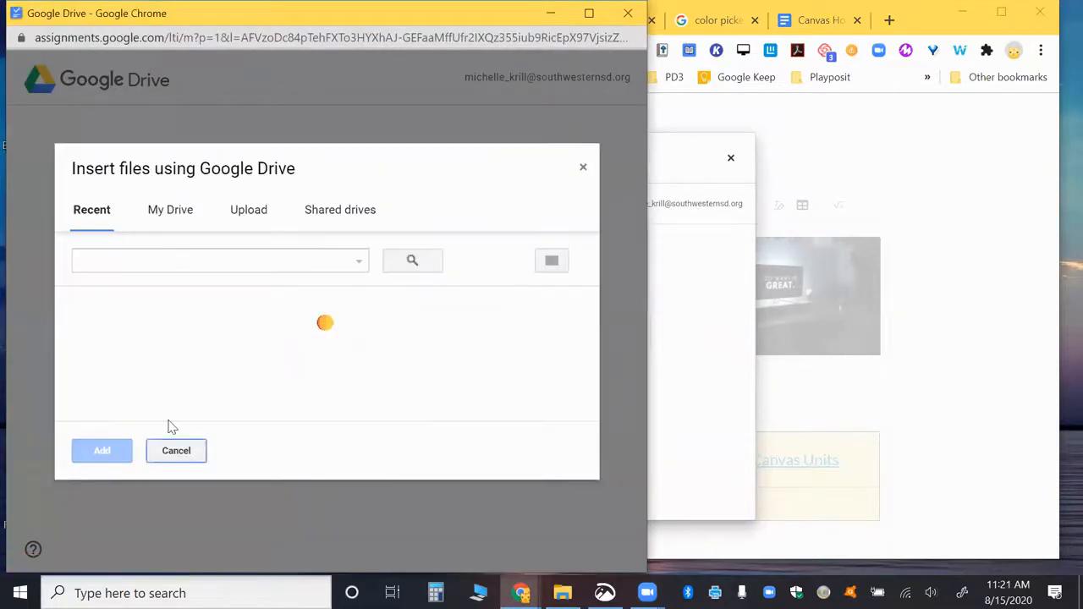
left_click(145, 355)
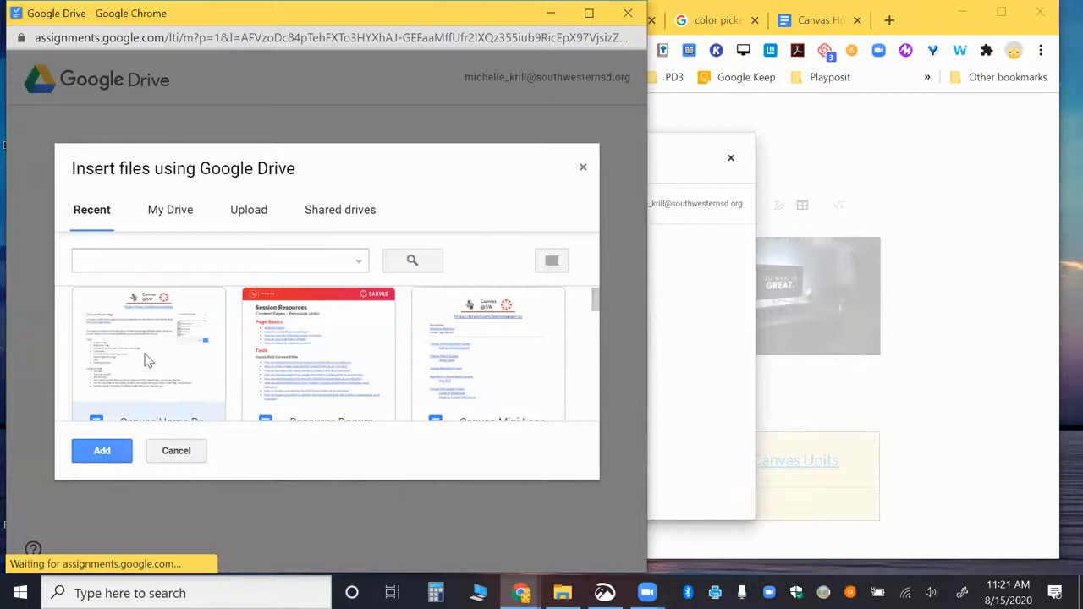
left_click(101, 450)
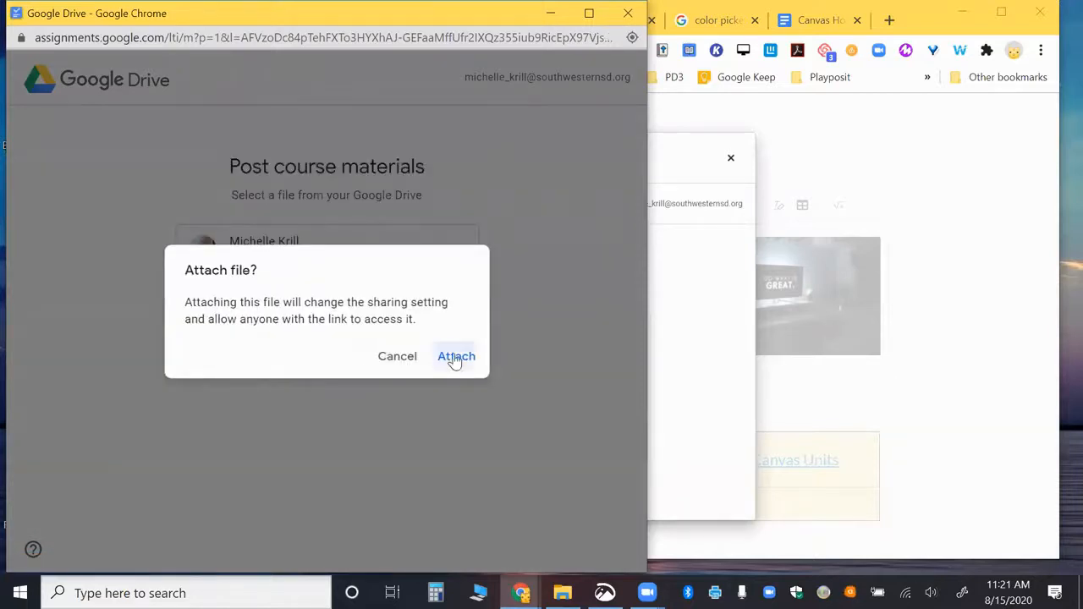
left_click(455, 357)
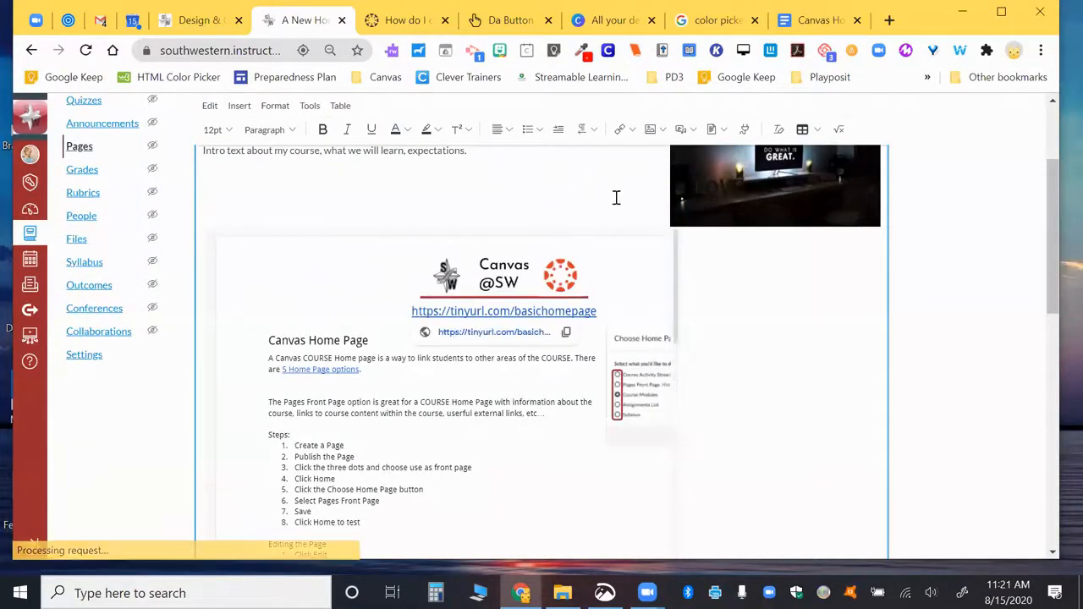
Step: Add a blank line after the embedded doc and place the caret above the link table
scroll(587, 264, "up", 1)
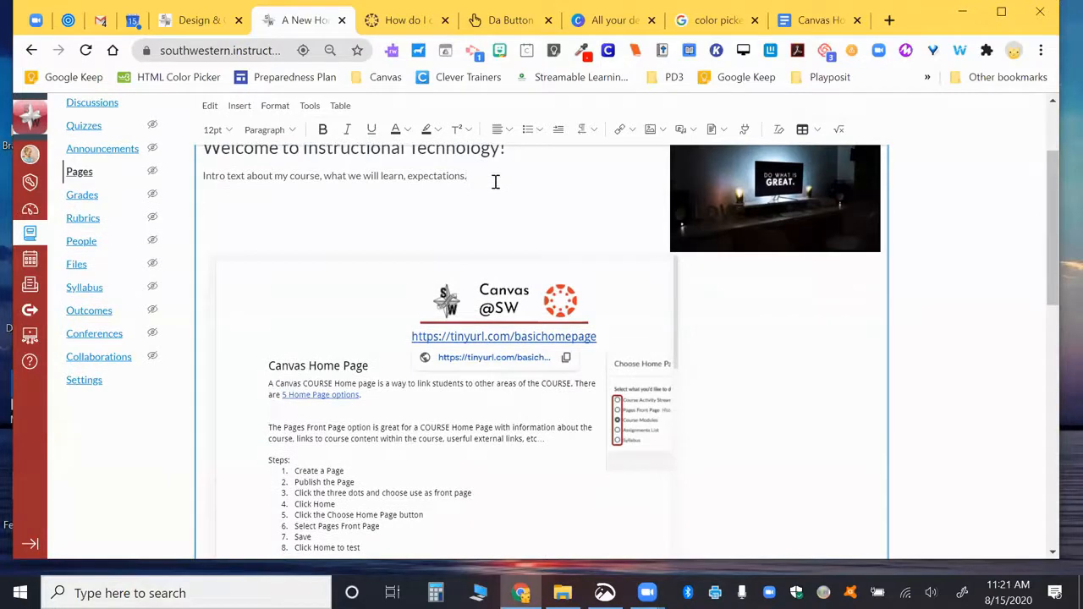
left_click(496, 182)
key("Return")
scroll(496, 182, "up", 1)
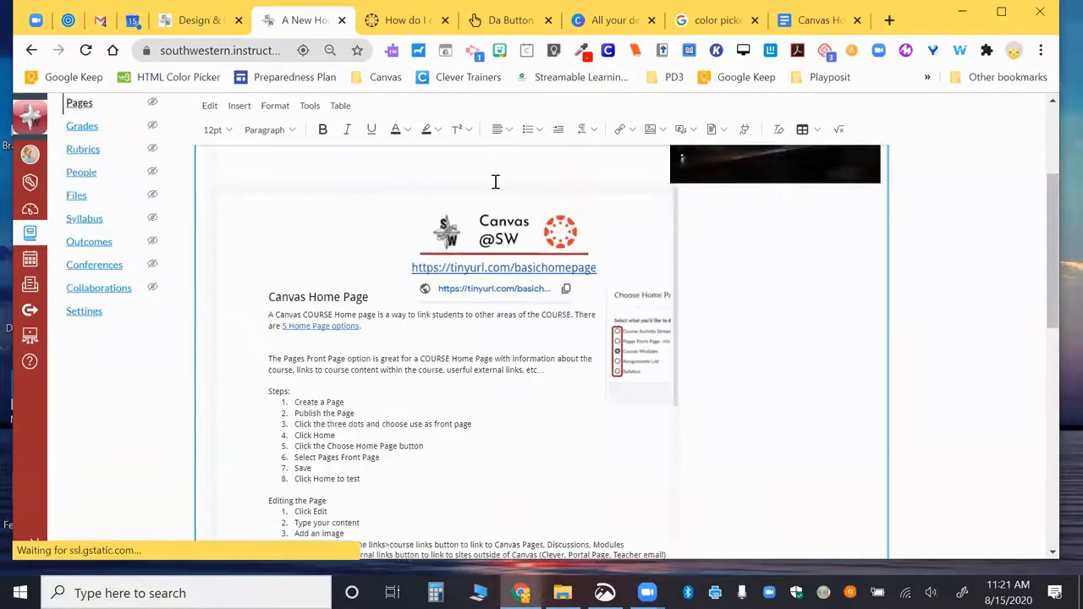
scroll(496, 182, "up", 2)
scroll(495, 182, "down", 2)
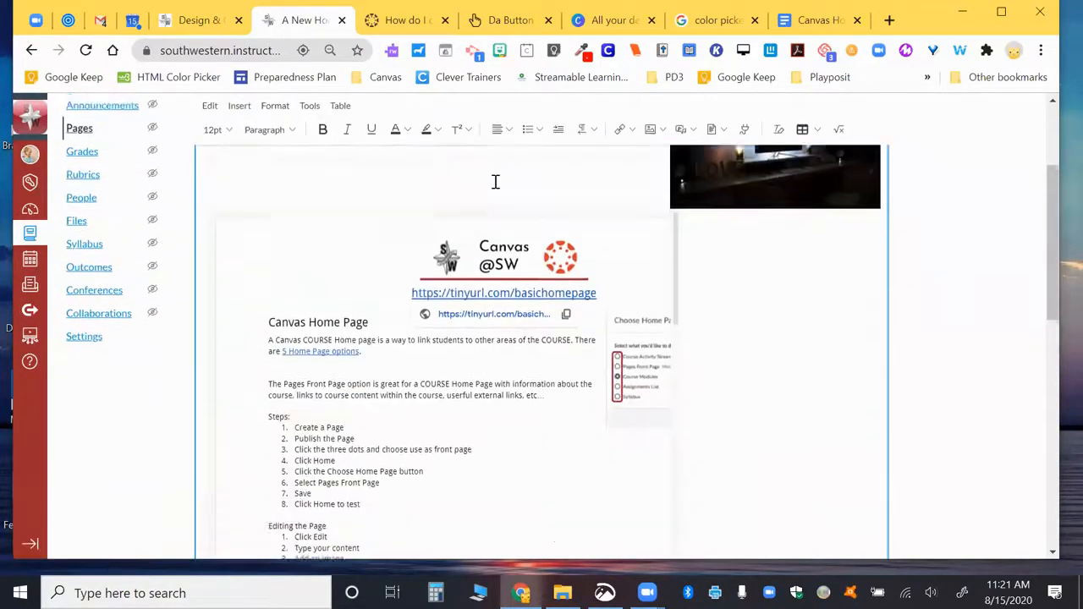
scroll(496, 181, "down", 1)
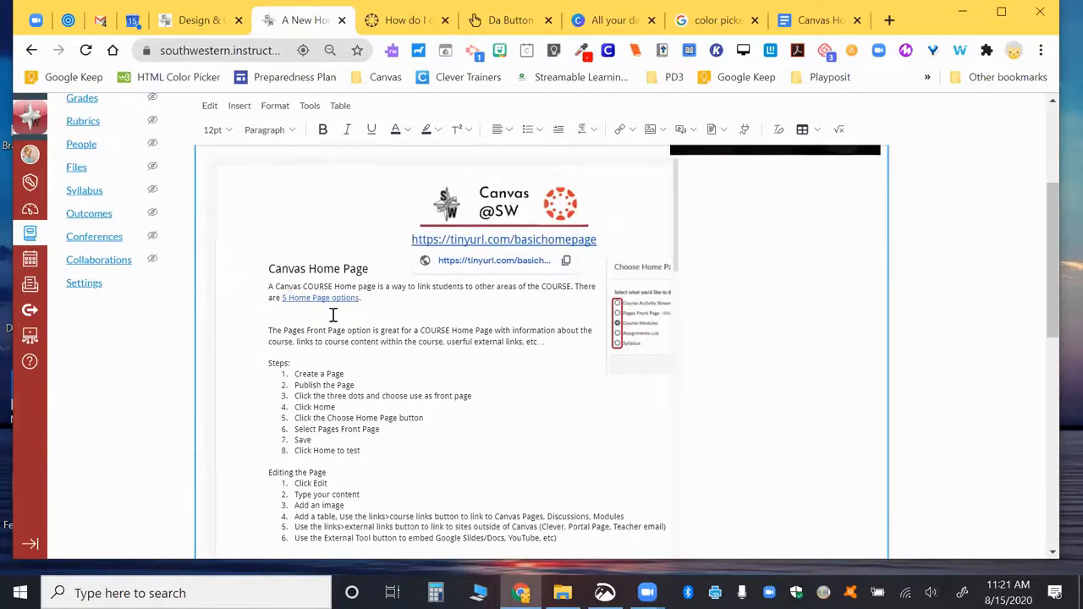
scroll(344, 339, "down", 5)
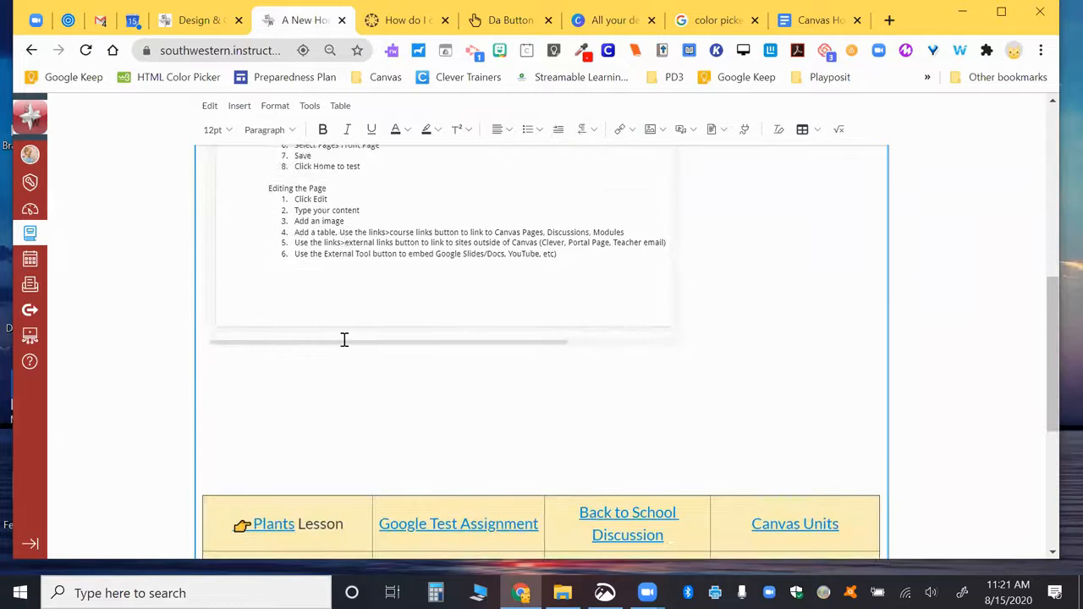
scroll(344, 339, "down", 1)
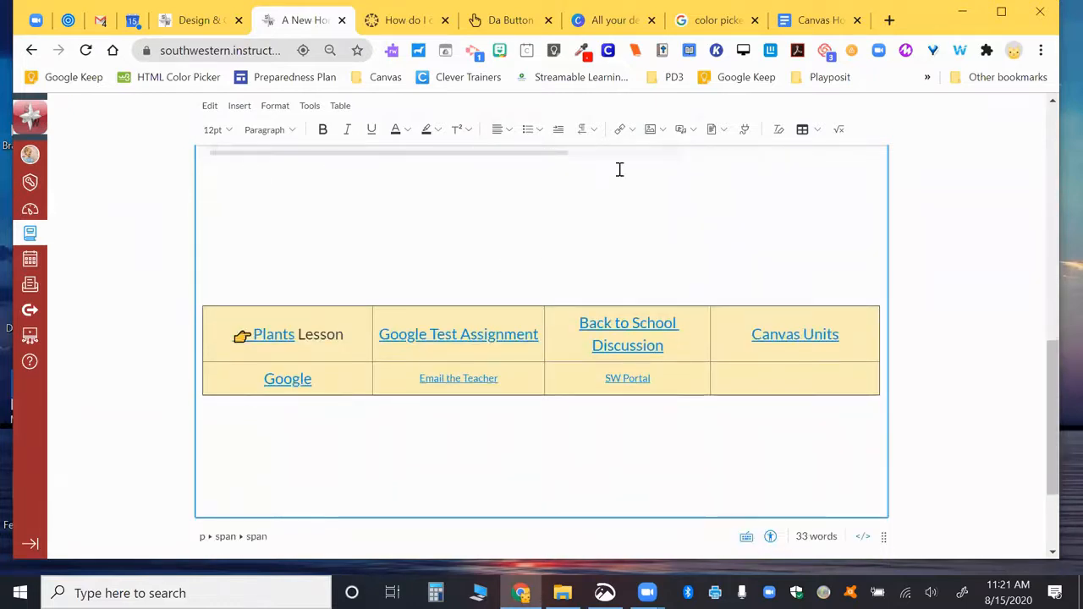
left_click(697, 251)
scroll(696, 252, "up", 3)
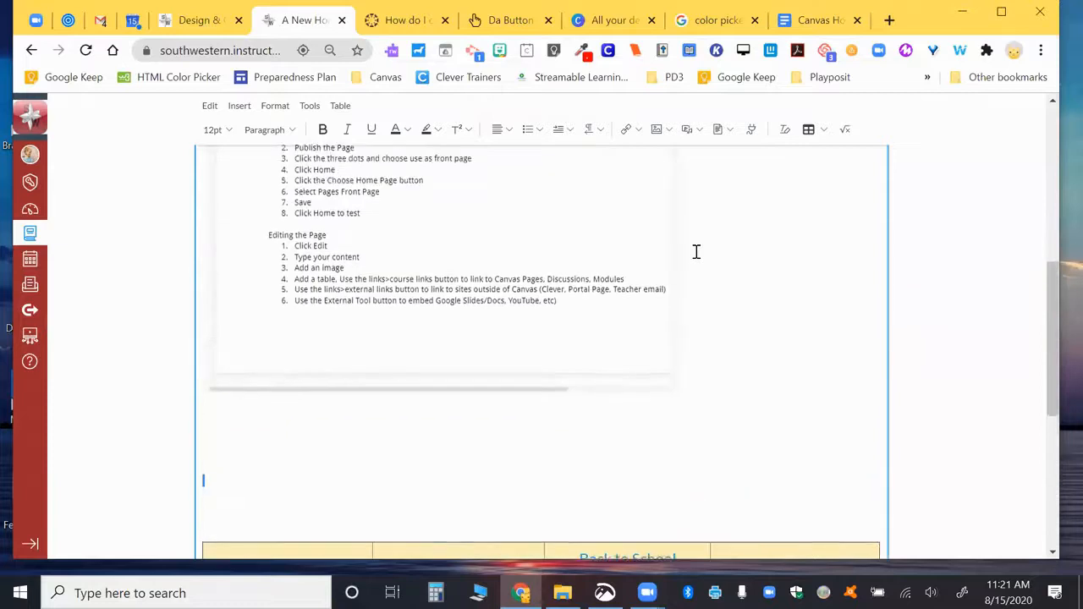
Step: Search YouTube for 'canvas ins' and embed the 'Canvas LMS - Student Orientation Tour' video
left_click(751, 134)
scroll(449, 426, "down", 1)
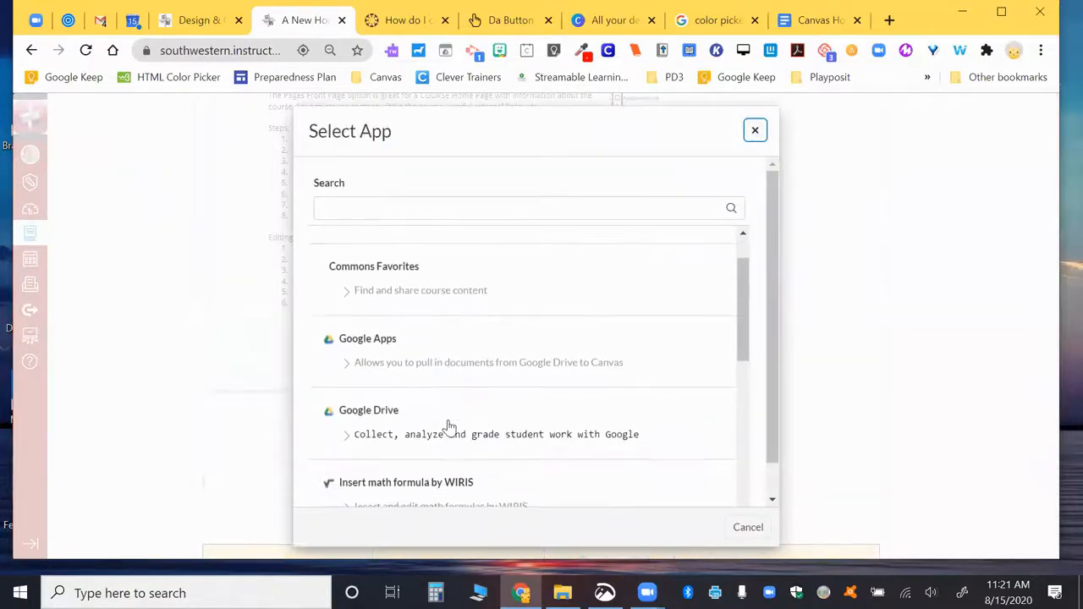
scroll(449, 426, "down", 1)
scroll(448, 427, "down", 5)
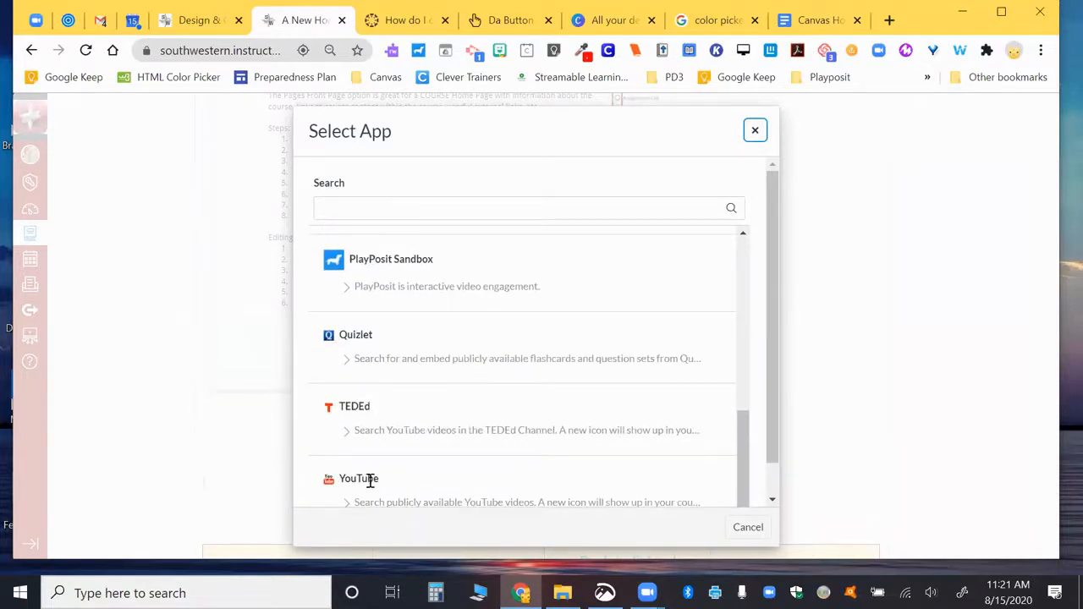
scroll(370, 480, "down", 1)
left_click(366, 444)
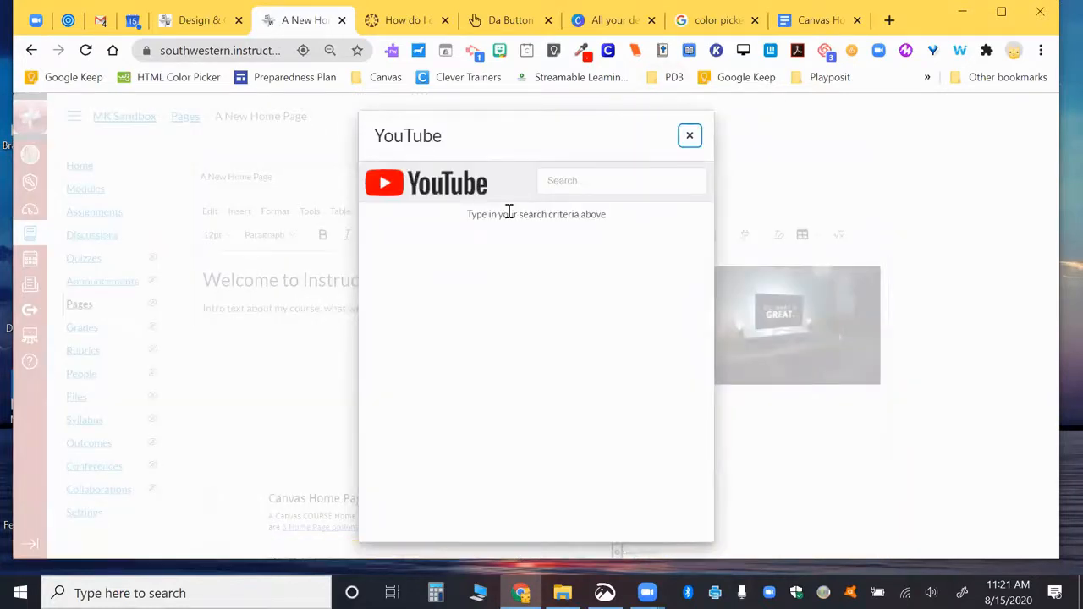
left_click(617, 176)
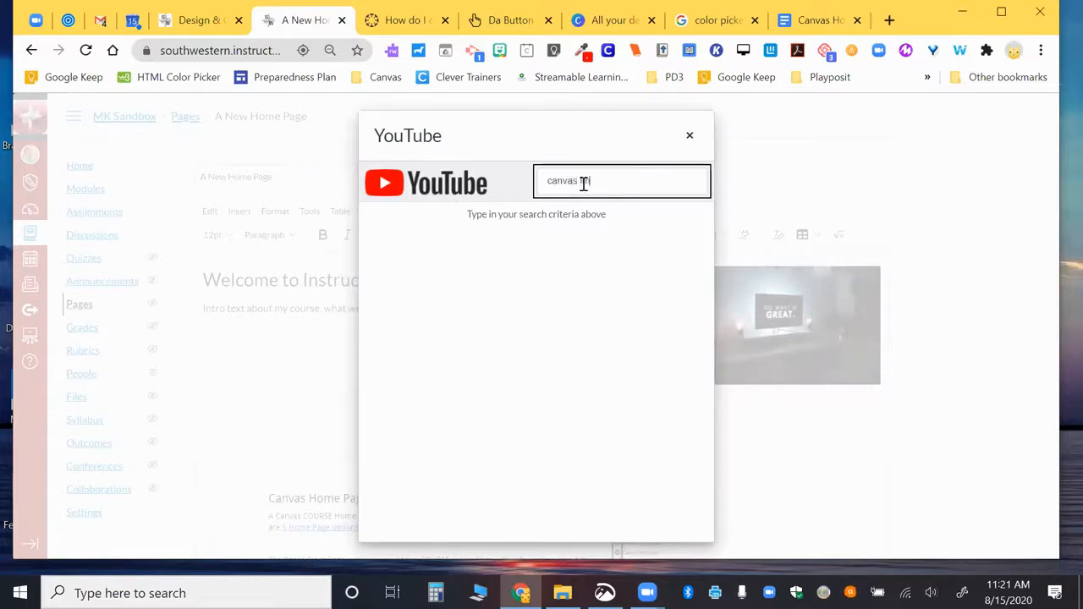
type("canvas ins")
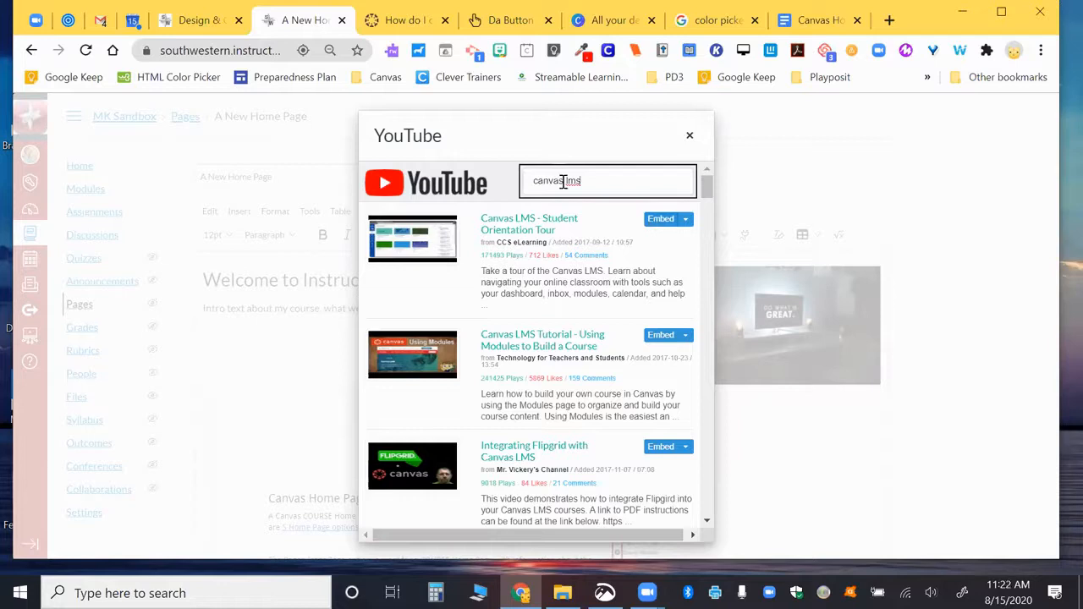
left_click(653, 219)
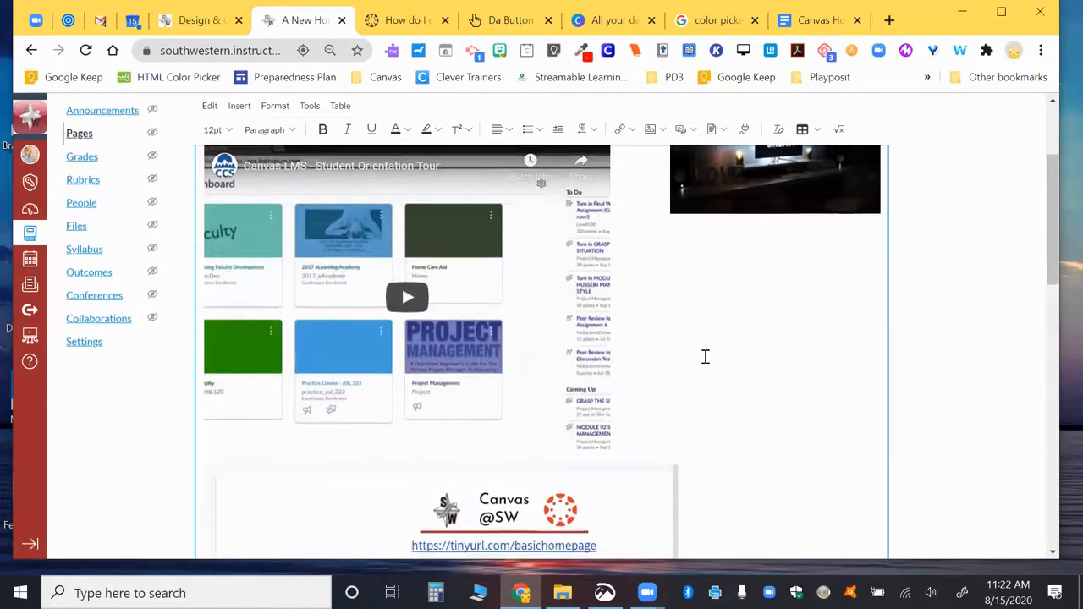
scroll(704, 356, "up", 1)
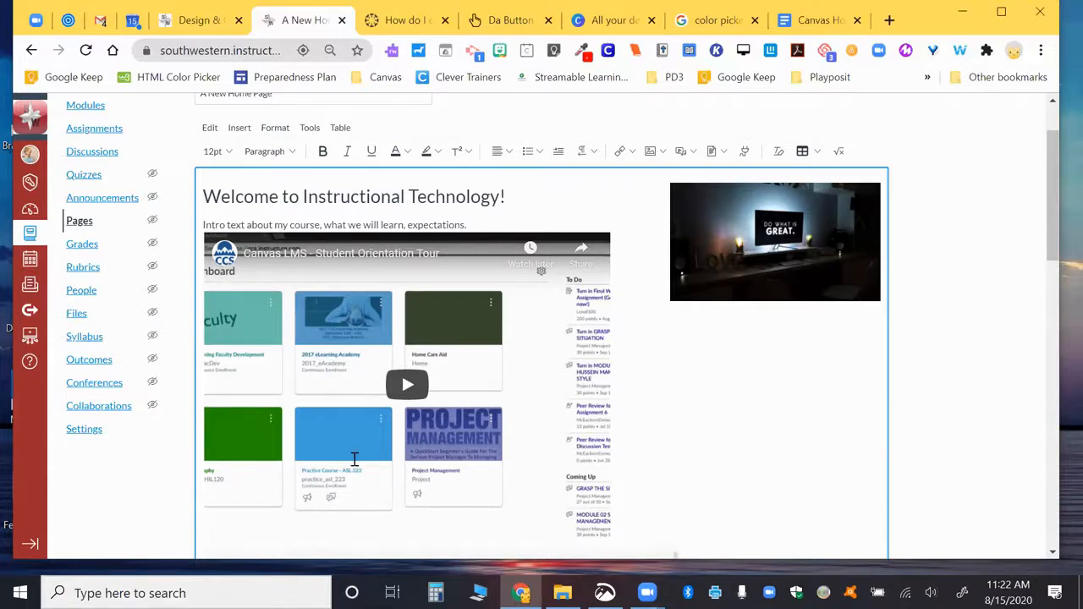
scroll(355, 459, "down", 10)
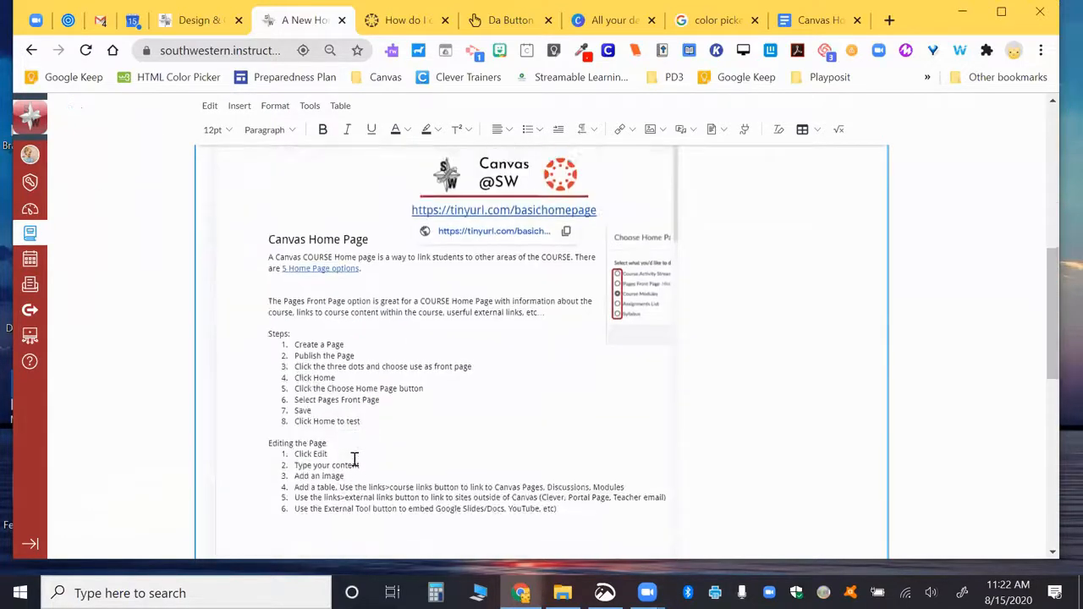
scroll(355, 459, "up", 10)
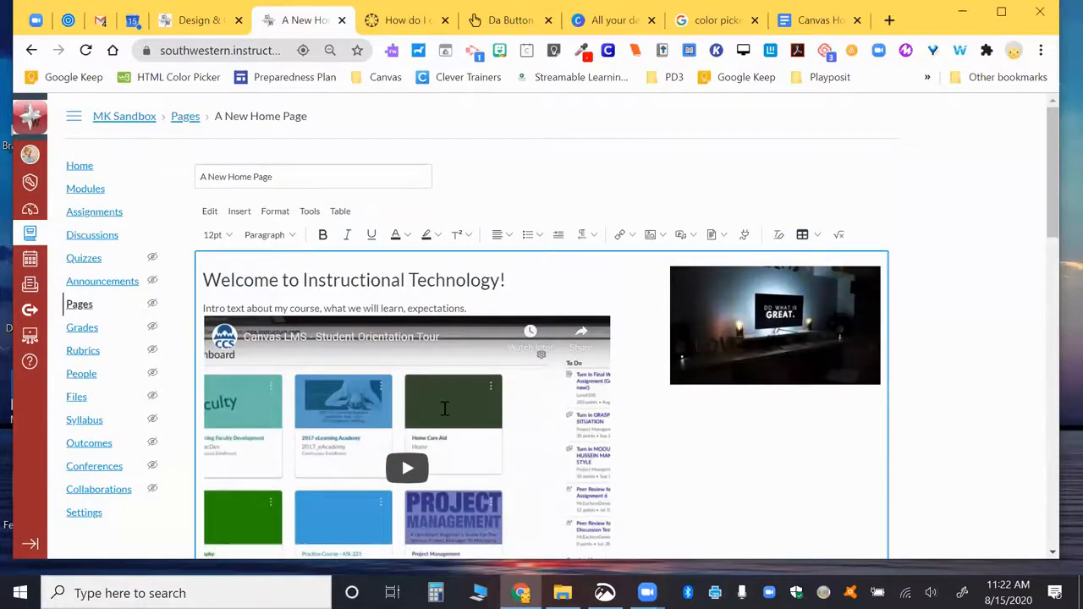
scroll(444, 409, "down", 1)
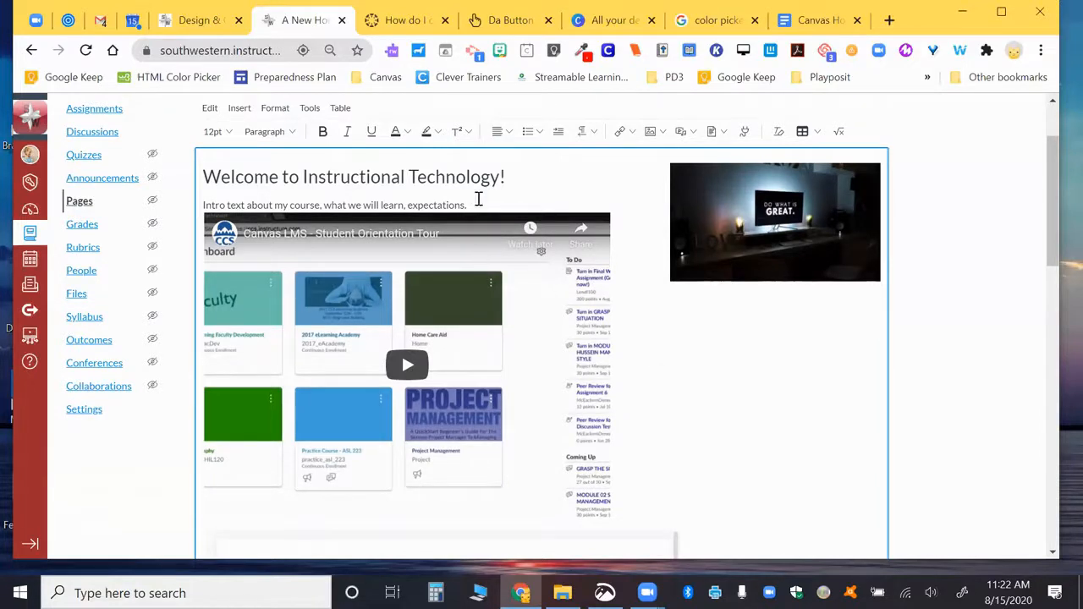
scroll(456, 227, "down", 1)
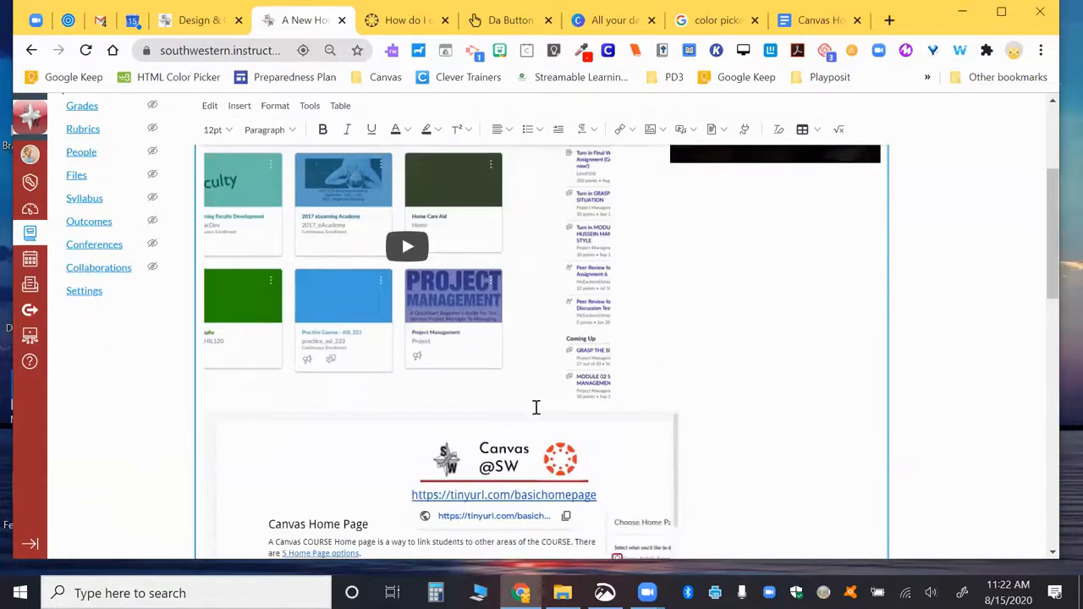
scroll(534, 448, "down", 7)
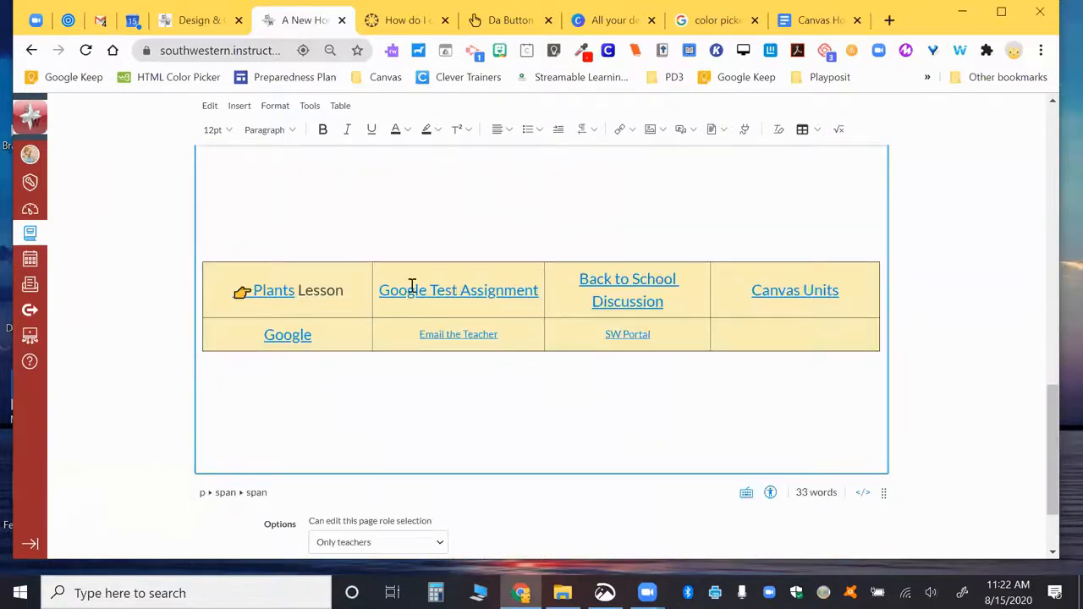
scroll(415, 292, "up", 2)
Step: Move the yellow links table from below the video to directly under the intro text
left_click_drag(227, 445, 473, 474)
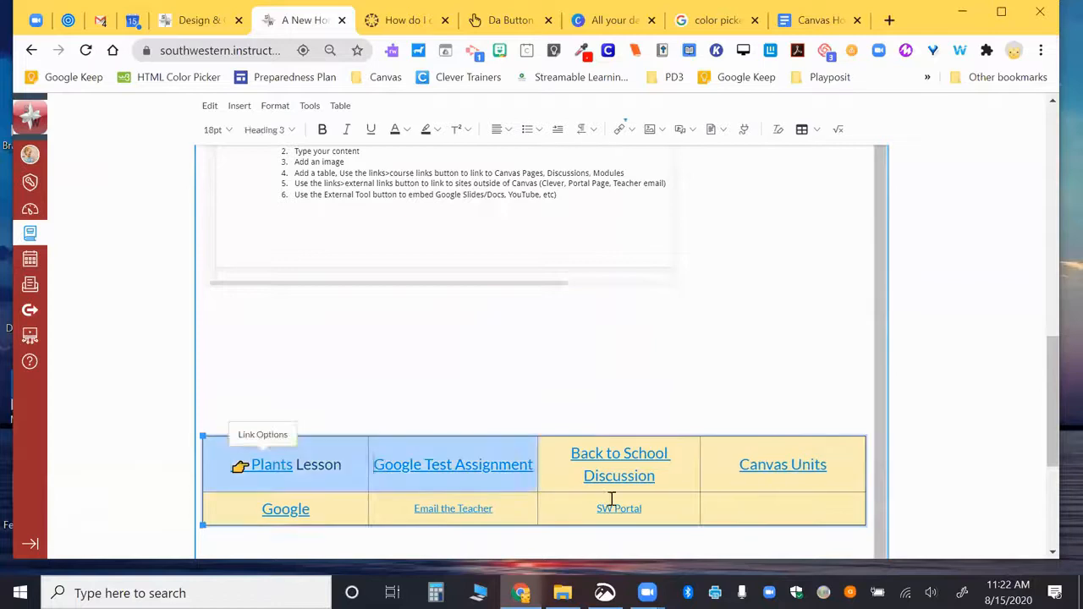
left_click_drag(611, 499, 786, 502)
key("Delete")
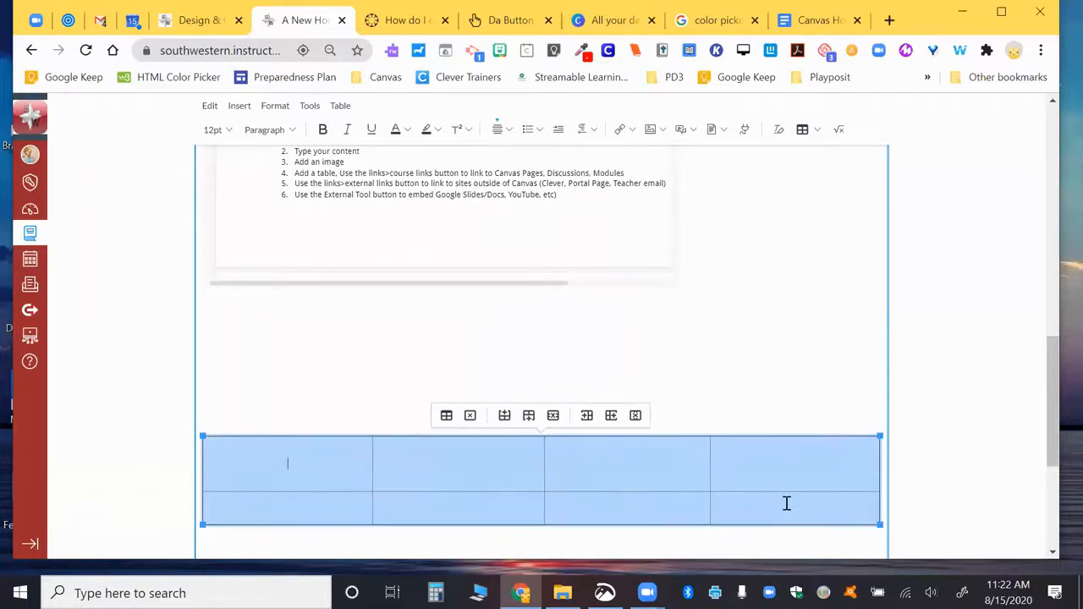
scroll(628, 372, "up", 10)
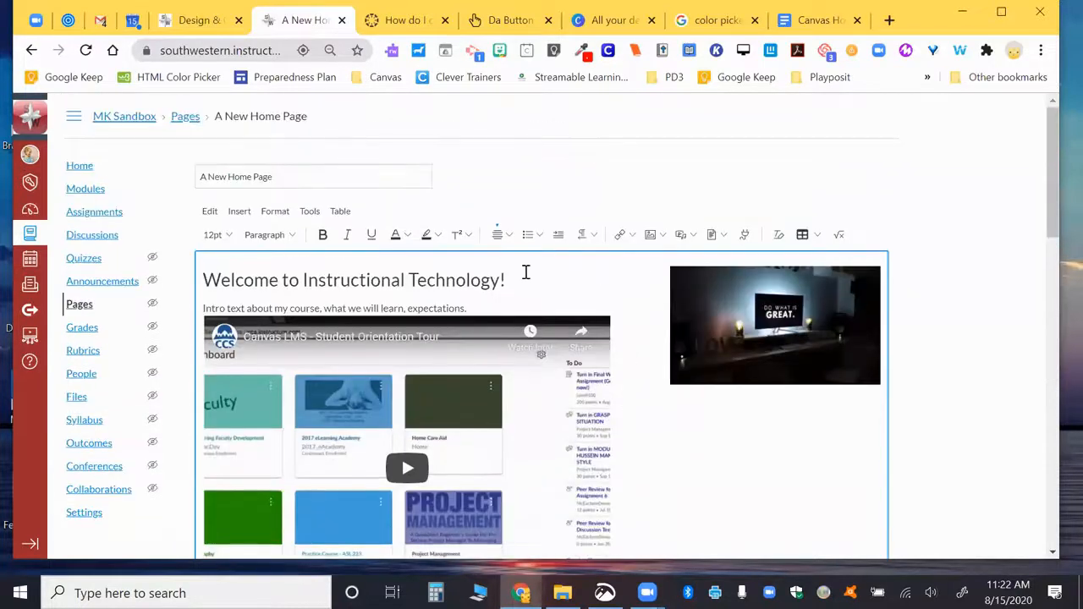
scroll(499, 307, "down", 1)
key("ctrl+z")
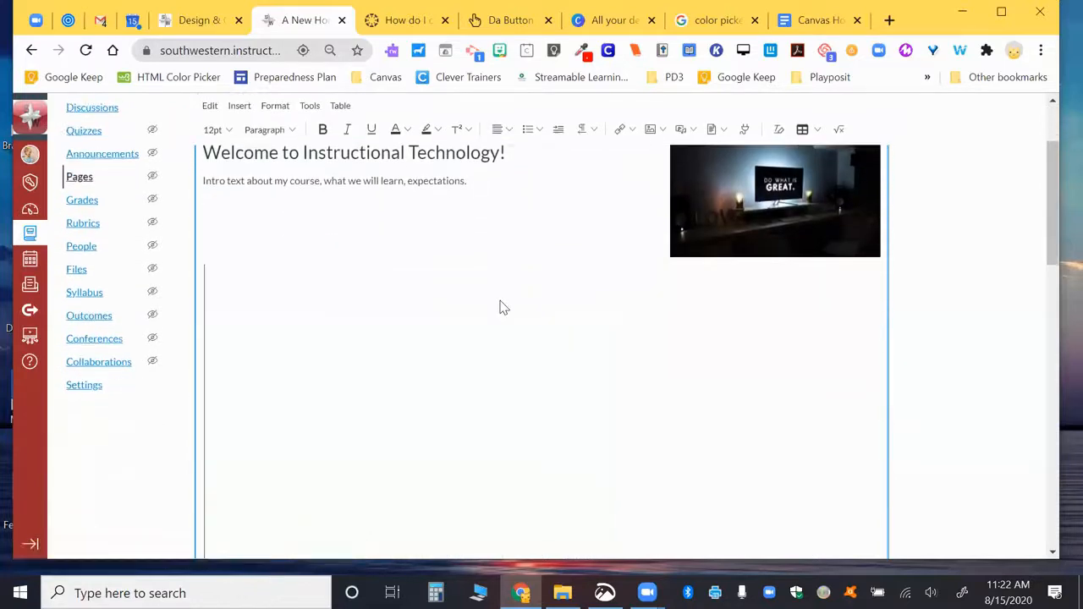
key("ctrl+z")
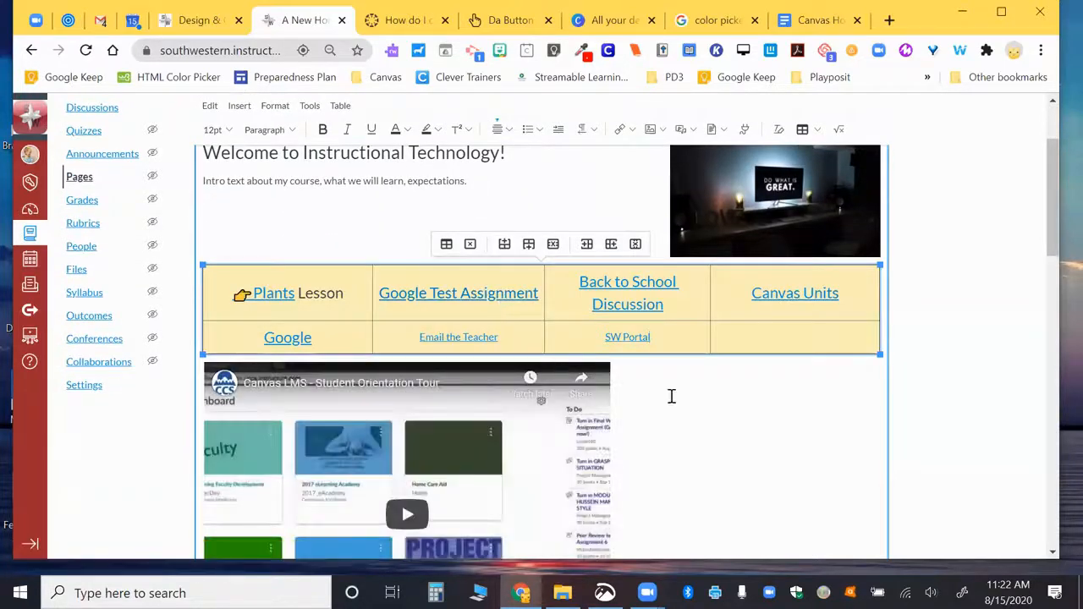
scroll(720, 412, "down", 1)
scroll(720, 411, "up", 3)
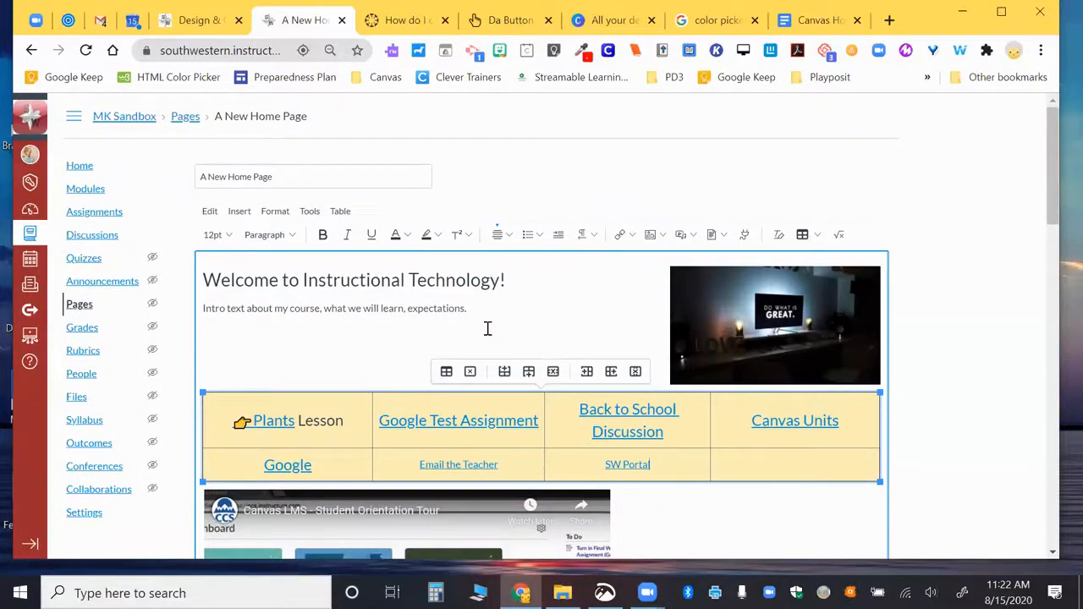
scroll(503, 357, "down", 1)
scroll(503, 357, "down", 1)
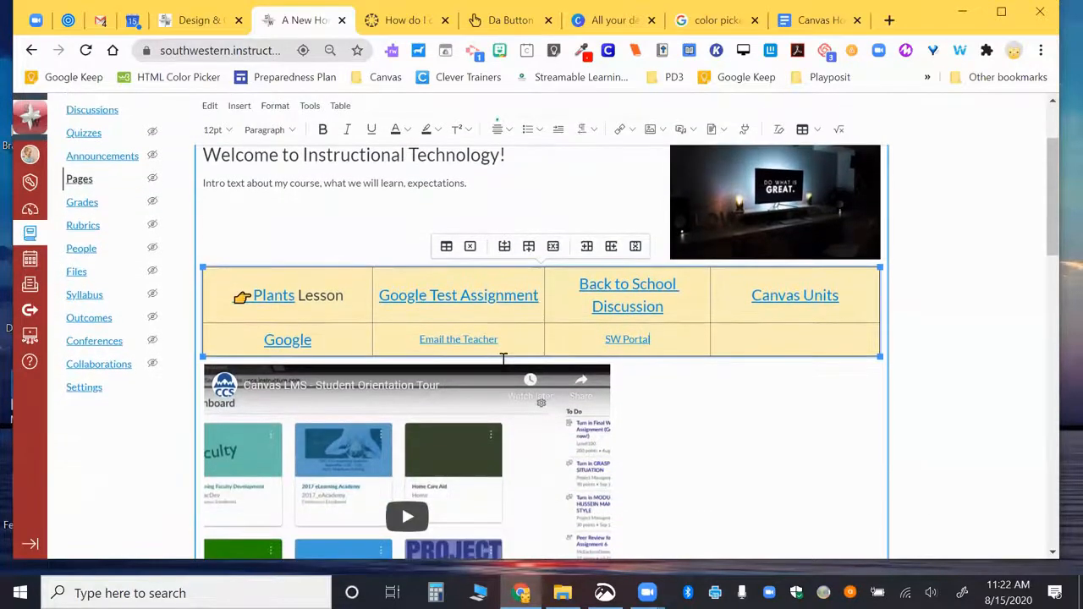
scroll(503, 360, "up", 1)
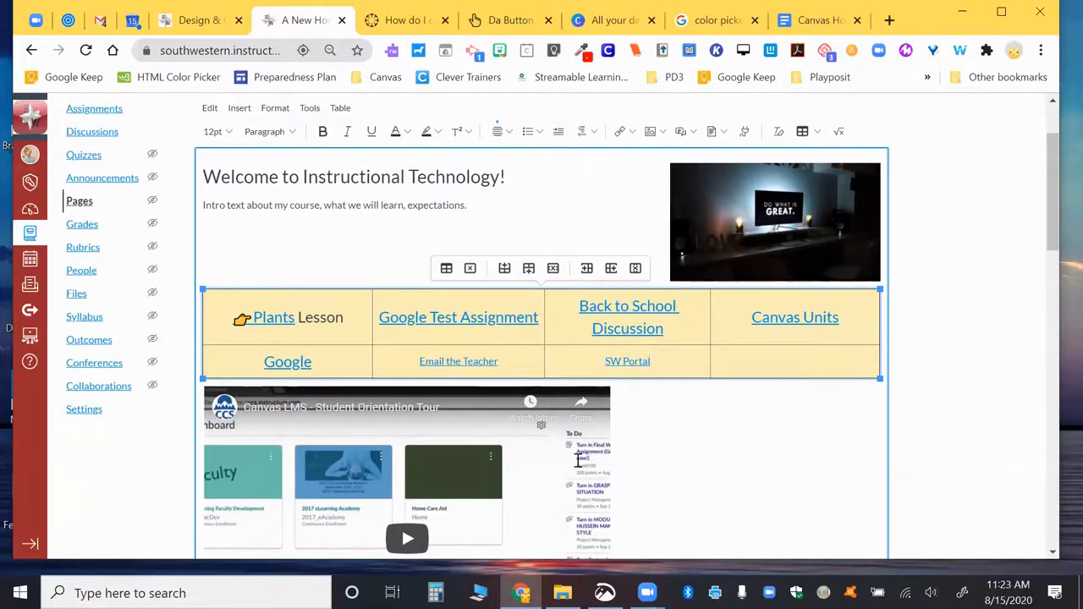
scroll(542, 440, "down", 9)
scroll(578, 459, "up", 10)
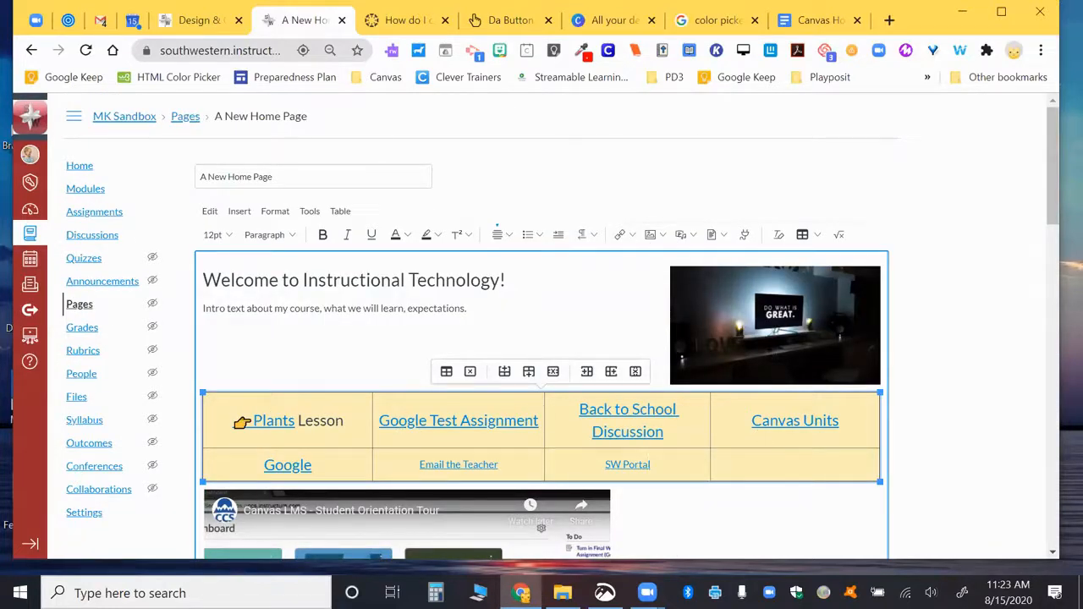
Step: Switch to the Canvas Home Pages document and find the Editing the Page steps
left_click(819, 28)
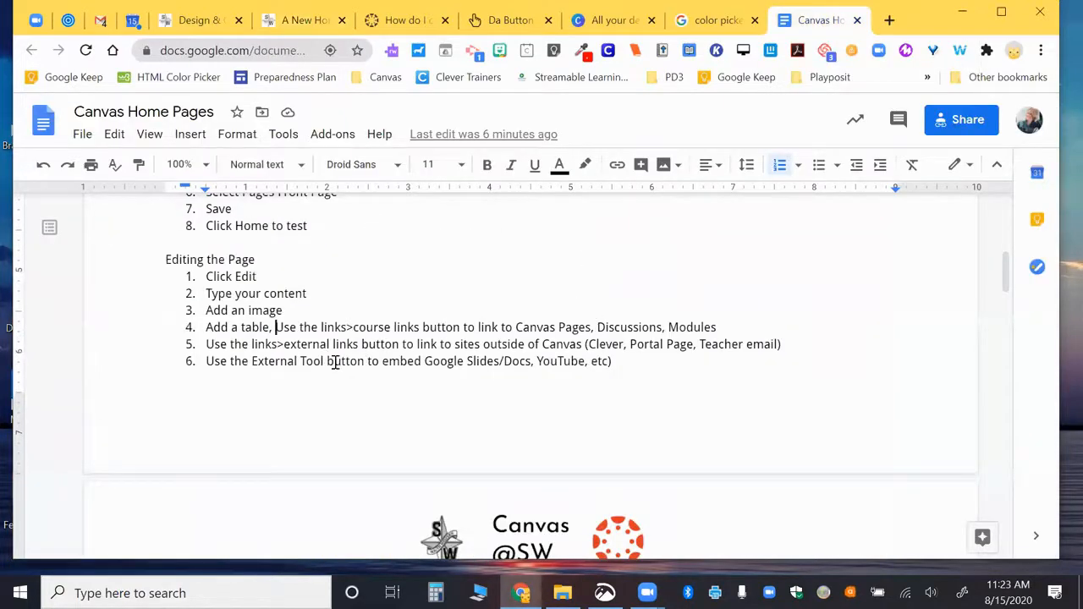
scroll(334, 363, "down", 1)
scroll(334, 362, "up", 2)
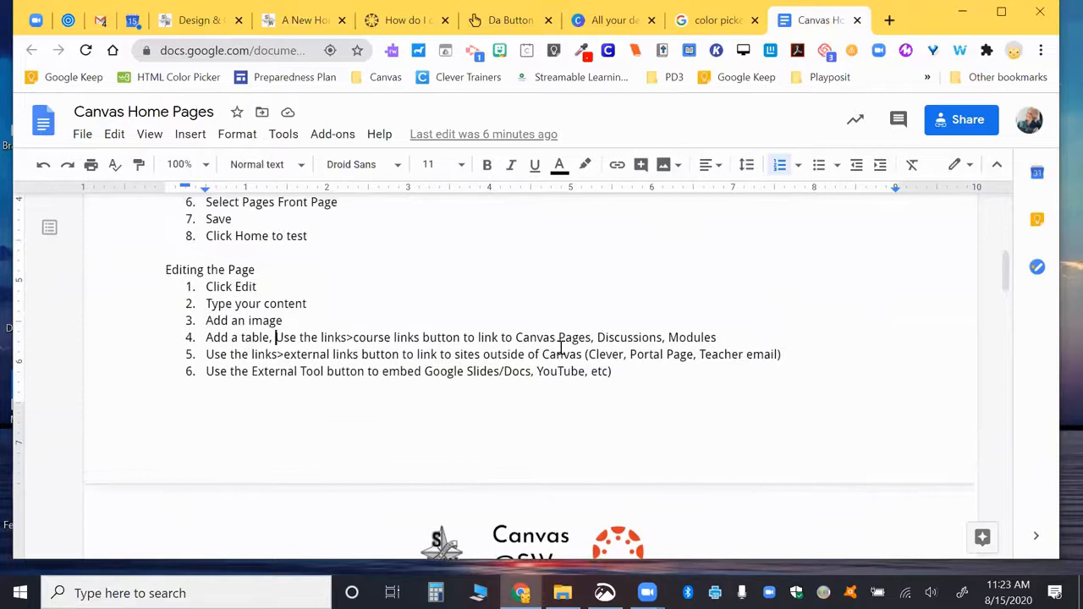
scroll(535, 349, "down", 1)
scroll(536, 350, "up", 2)
scroll(536, 349, "up", 2)
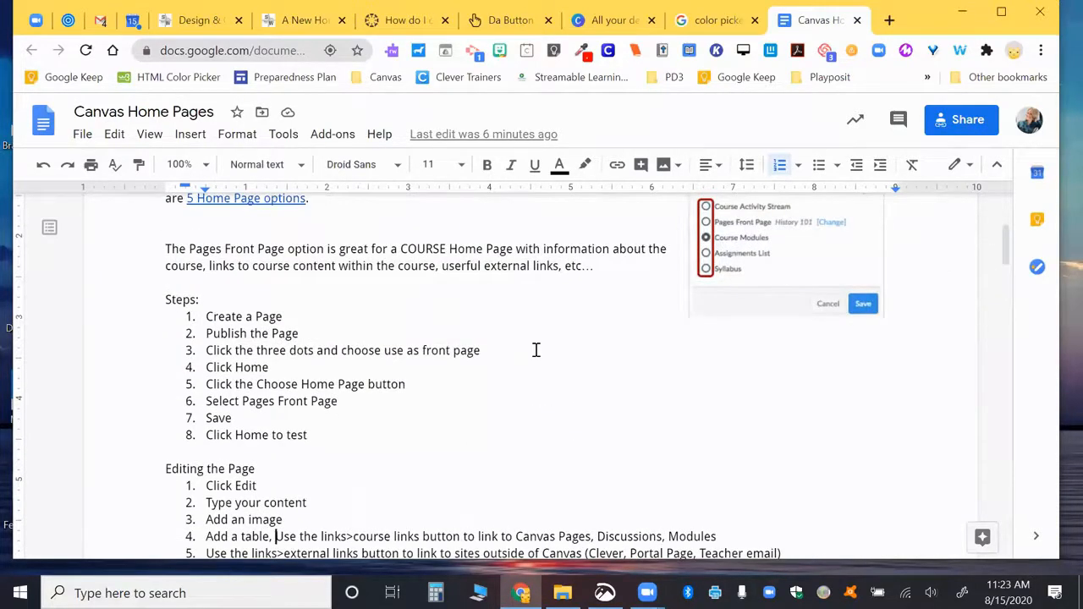
scroll(536, 349, "down", 3)
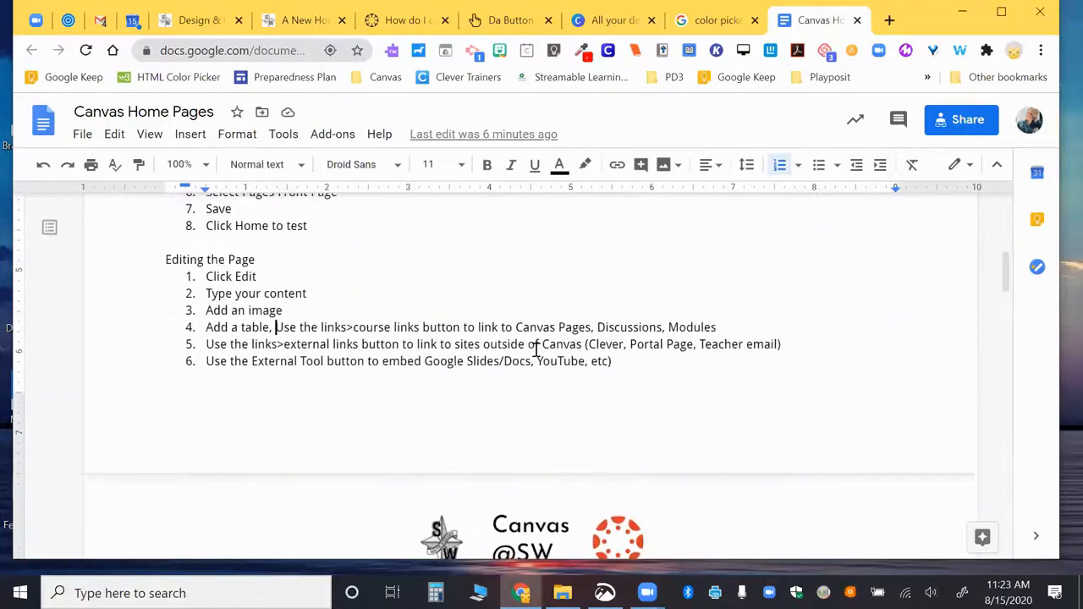
scroll(442, 351, "down", 2)
scroll(440, 349, "down", 1)
scroll(440, 350, "down", 1)
scroll(433, 380, "up", 1)
scroll(426, 416, "up", 2)
Step: Delete the stray character after 'etc)' and return to the Canvas page editor
left_click(638, 263)
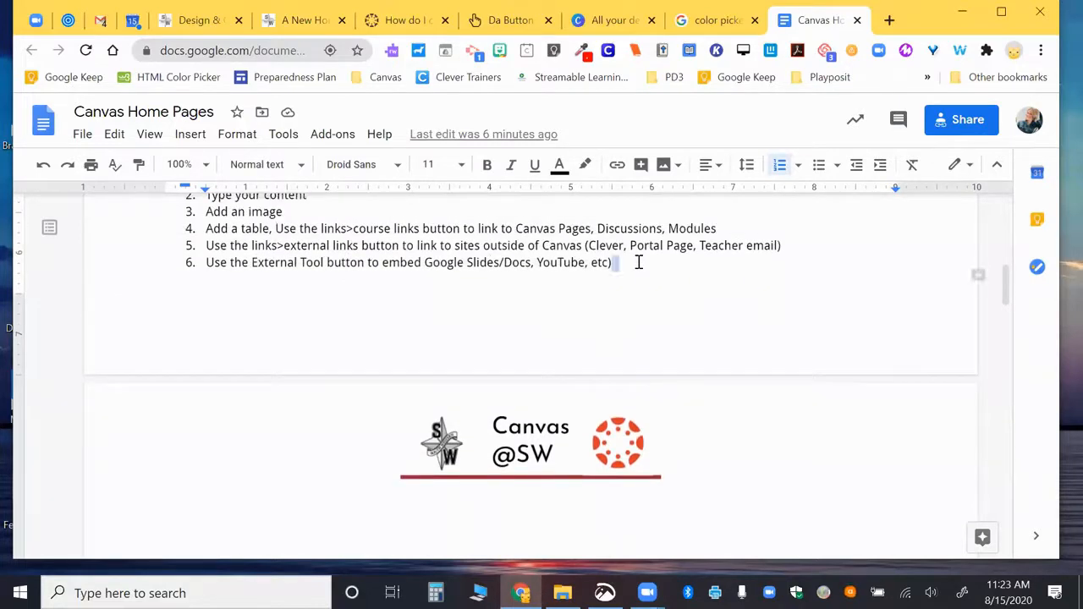
key("Delete")
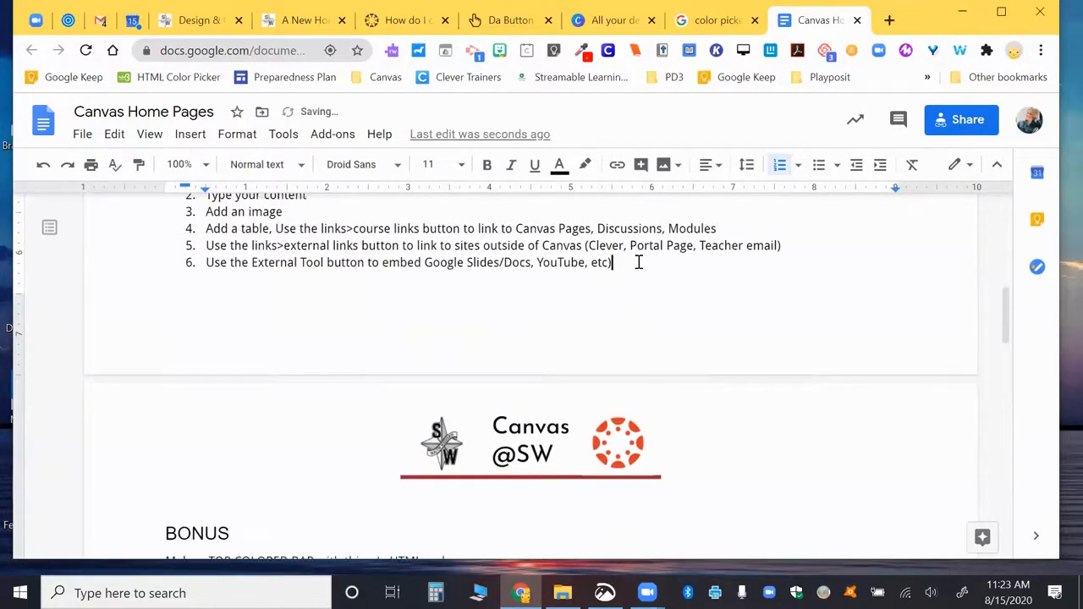
scroll(324, 373, "down", 2)
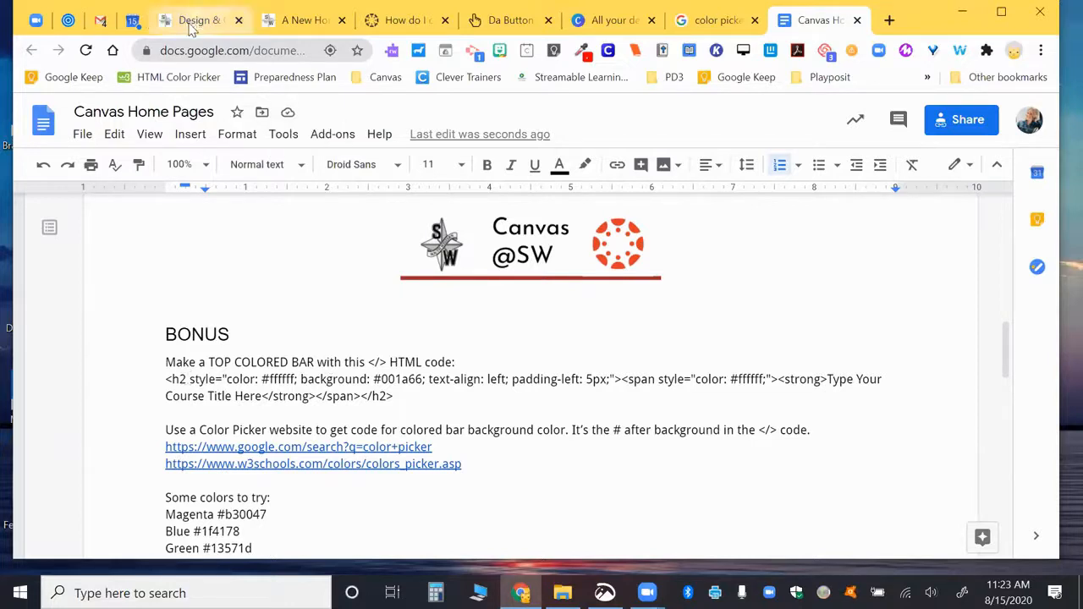
left_click(302, 20)
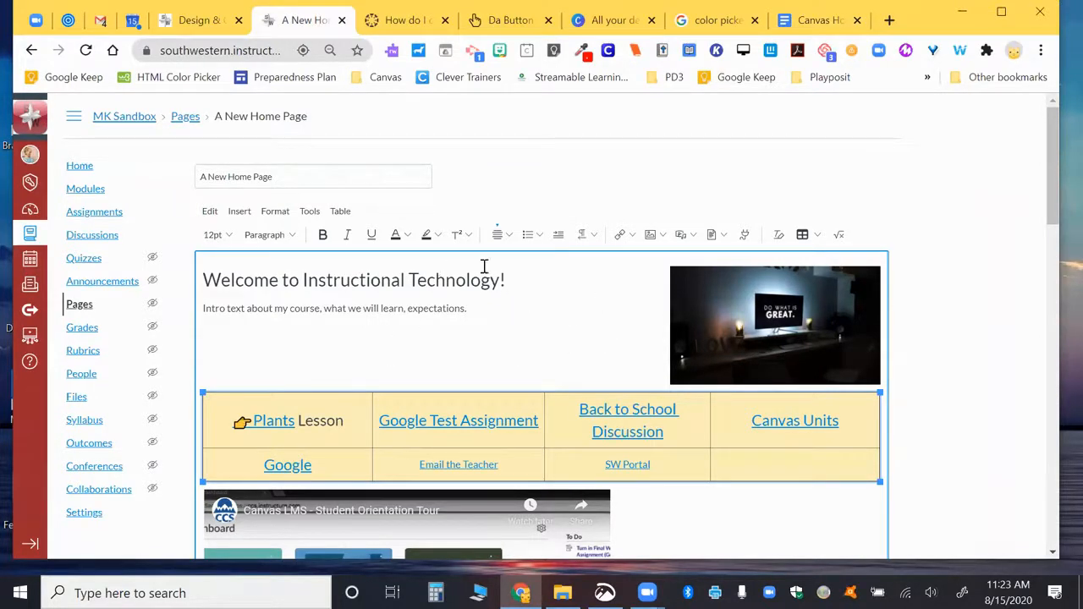
Step: Insert an empty line above the 'Welcome to Instructional Technology!' heading, then switch to the Canvas Home Pages document
left_click_drag(526, 280, 190, 290)
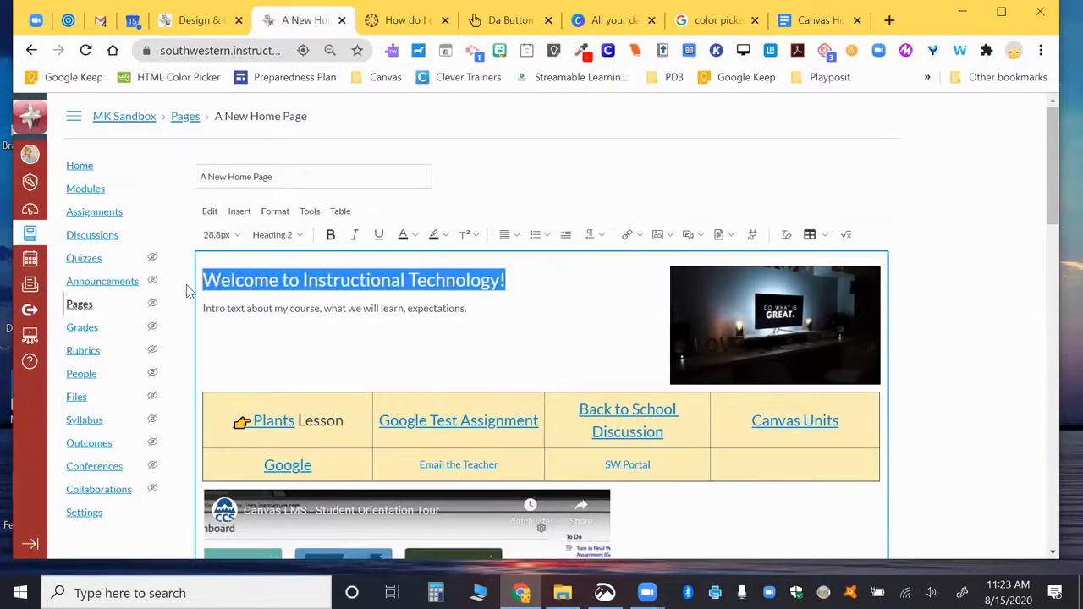
left_click(206, 278)
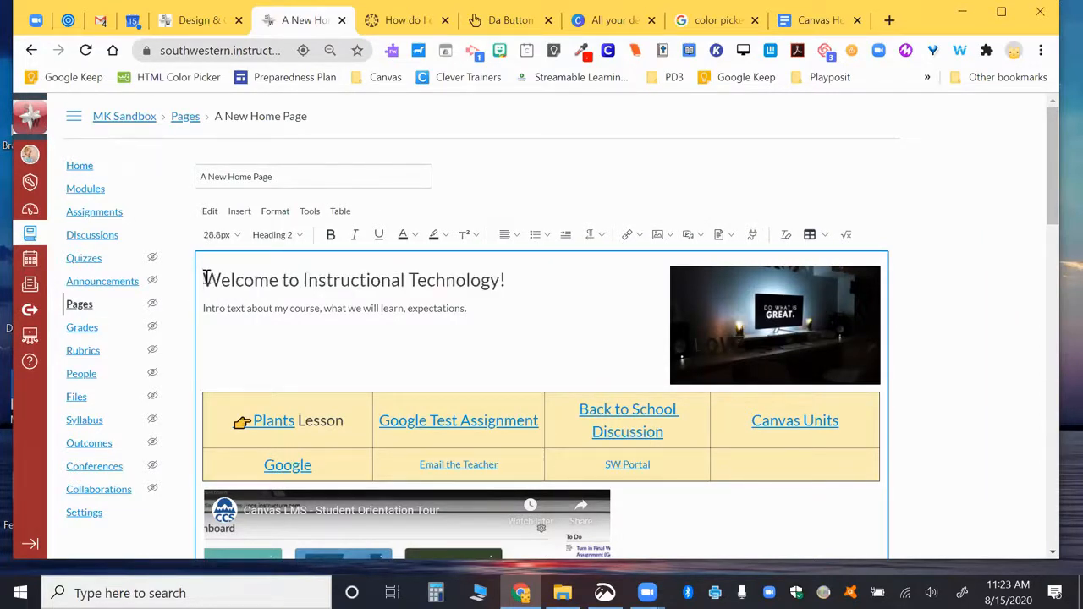
key("Return")
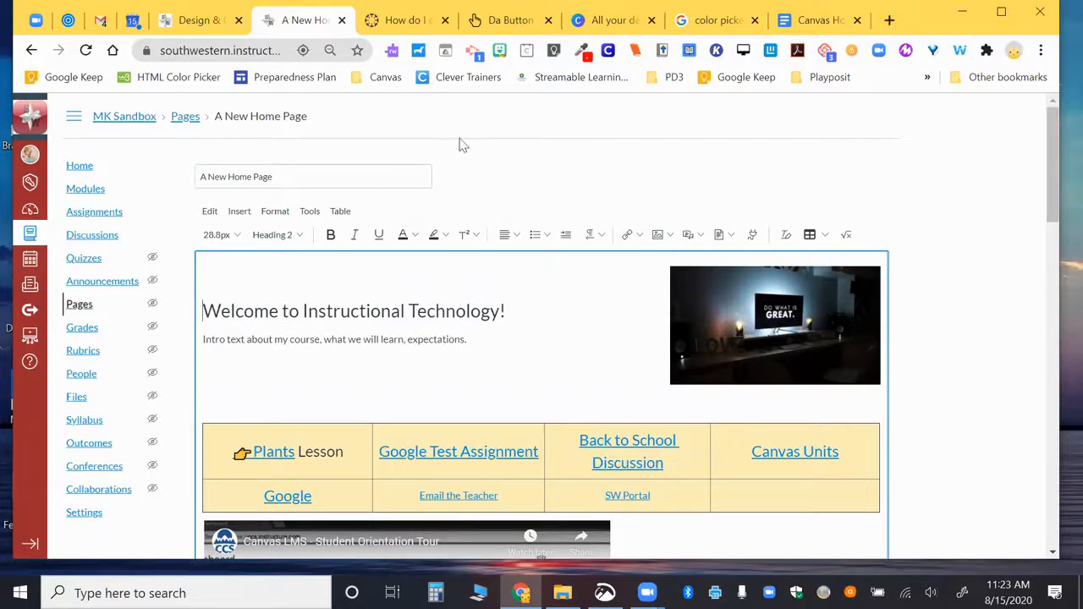
left_click(797, 20)
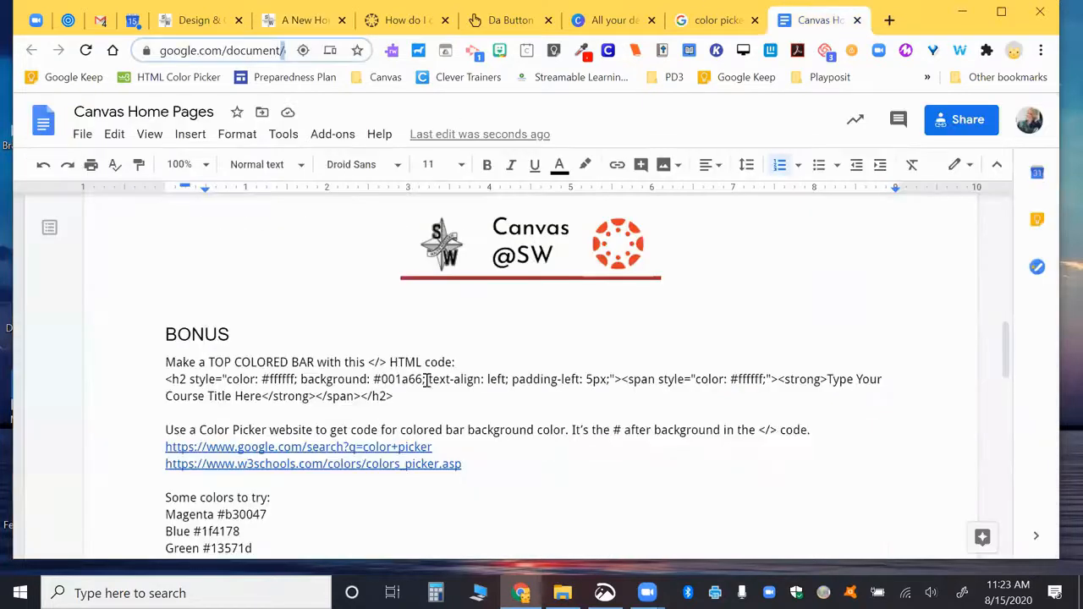
triple_click(181, 382)
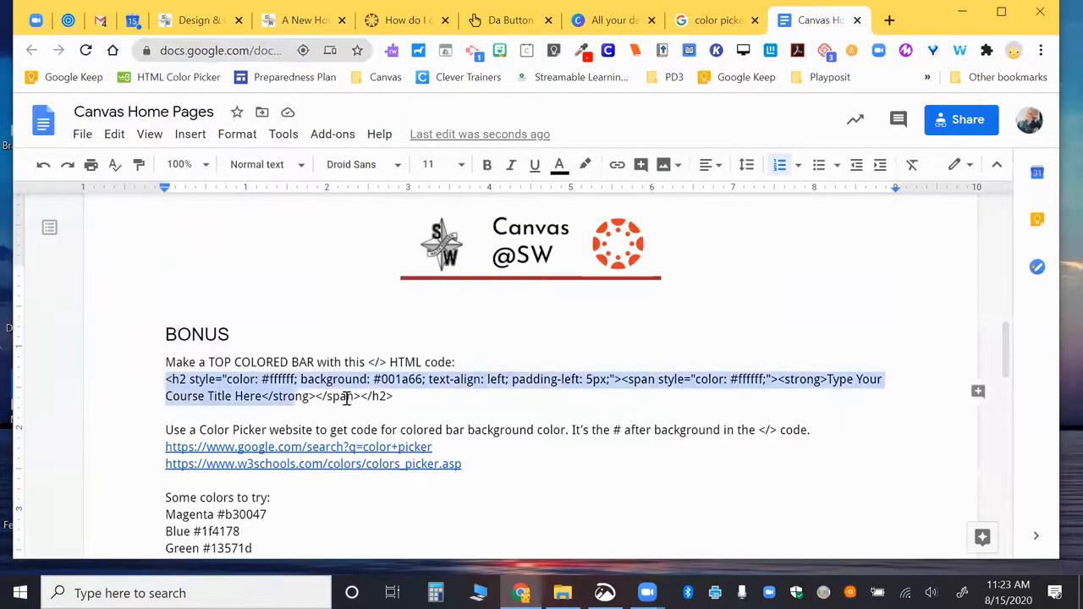
double_click(396, 379)
left_click_drag(374, 380, 417, 381)
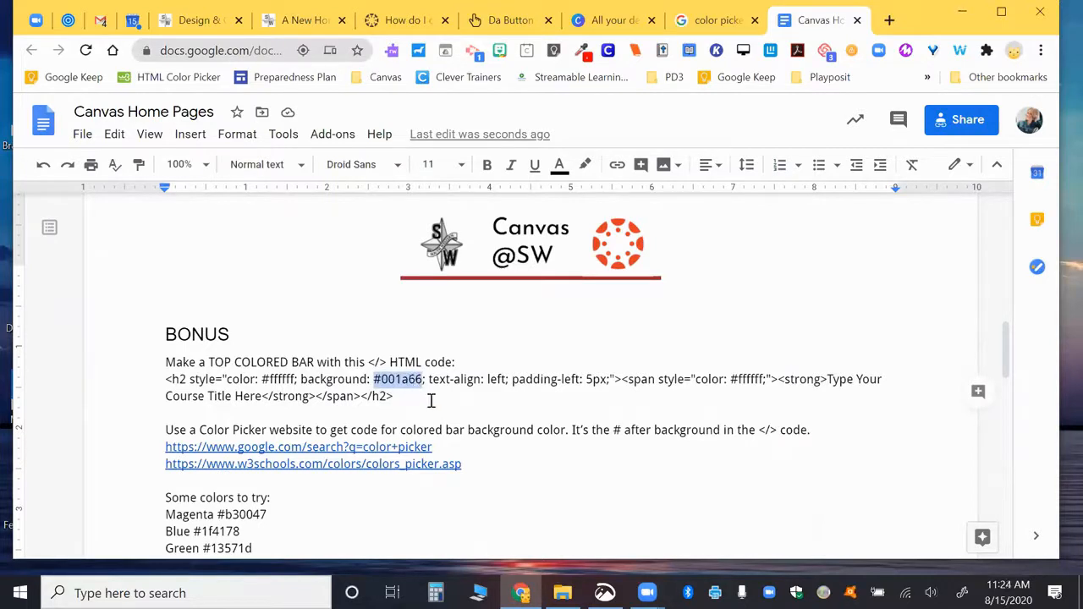
scroll(433, 406, "down", 2)
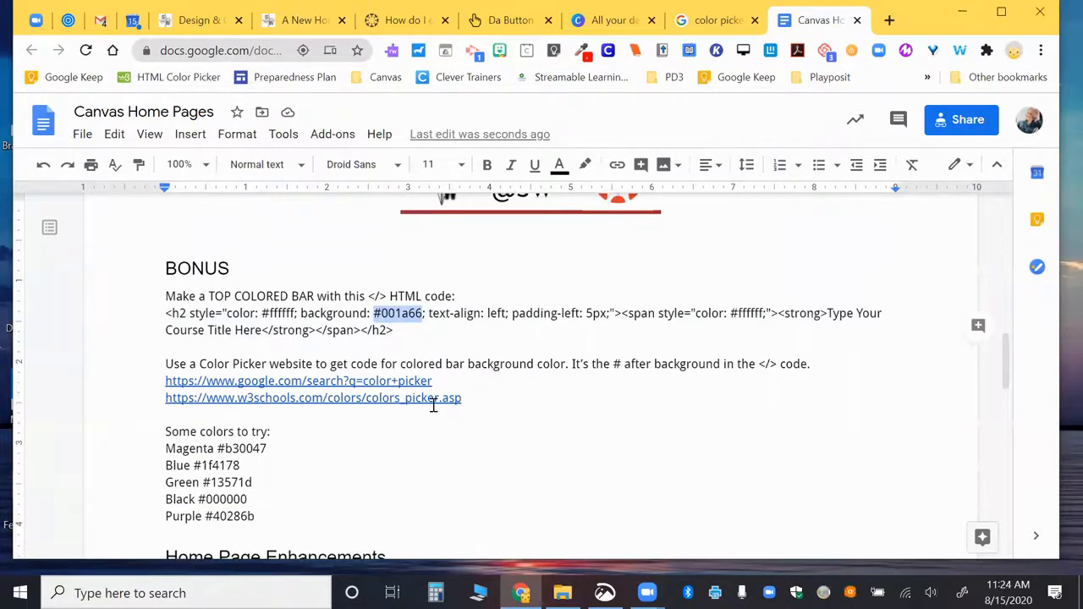
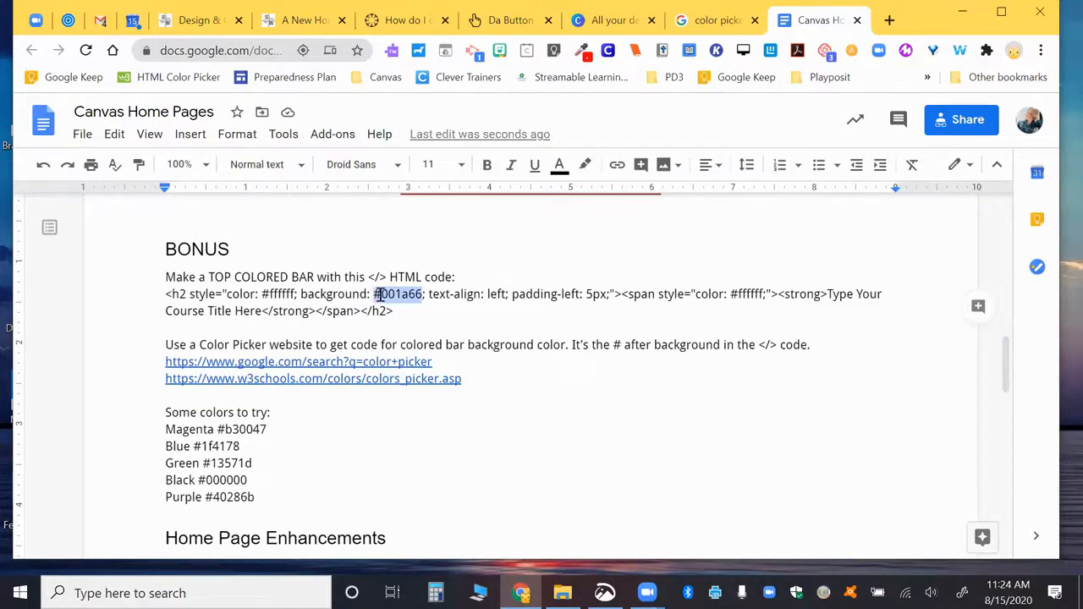
Step: Undo the accidental split of the colored-bar <h2> code line and select the whole line to copy
double_click(399, 311)
left_click_drag(398, 310, 367, 304)
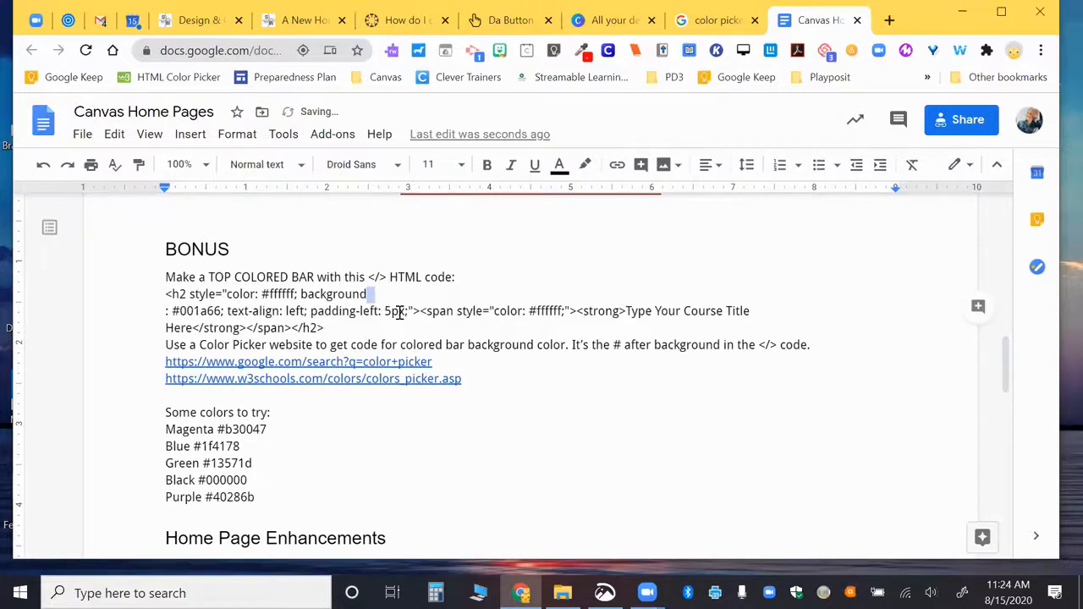
key("ctrl+z")
triple_click(156, 296)
key("ctrl+c")
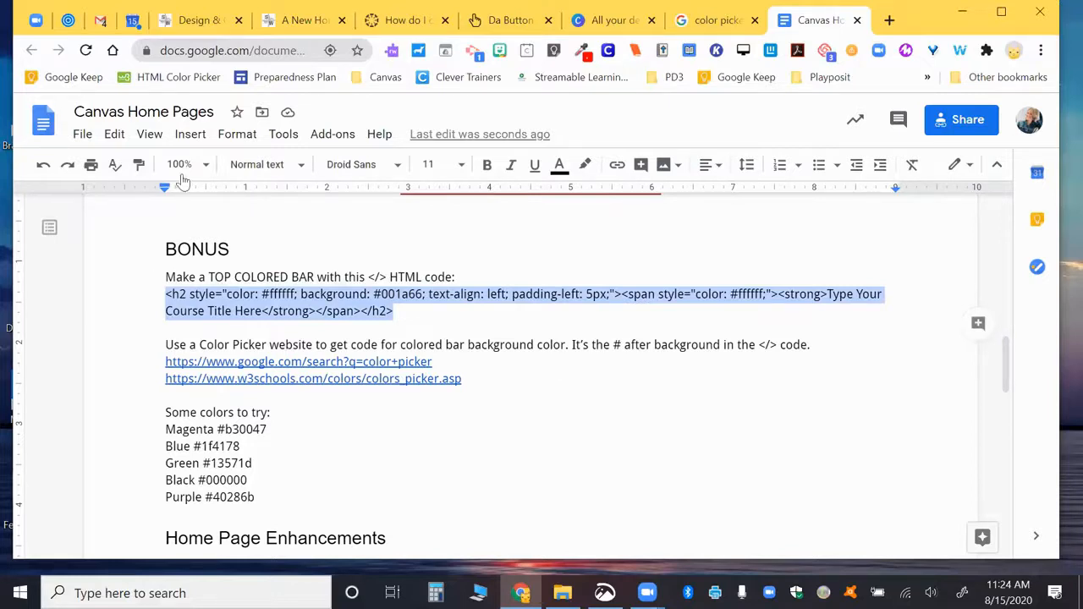
left_click(294, 23)
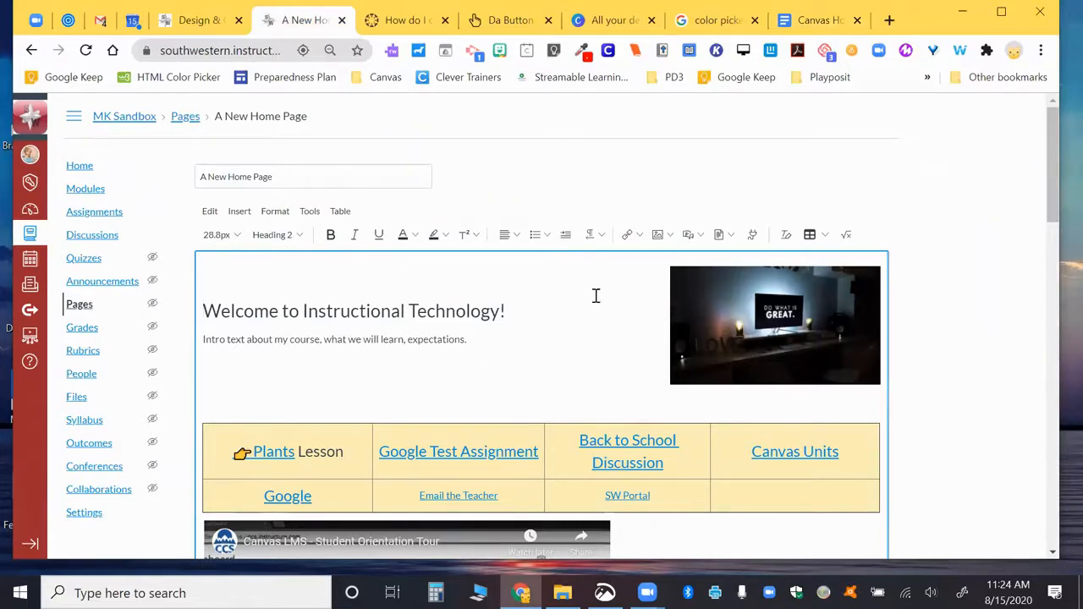
Step: Paste the colored-bar <h2> heading code at the very top of the page's HTML source
scroll(596, 295, "down", 10)
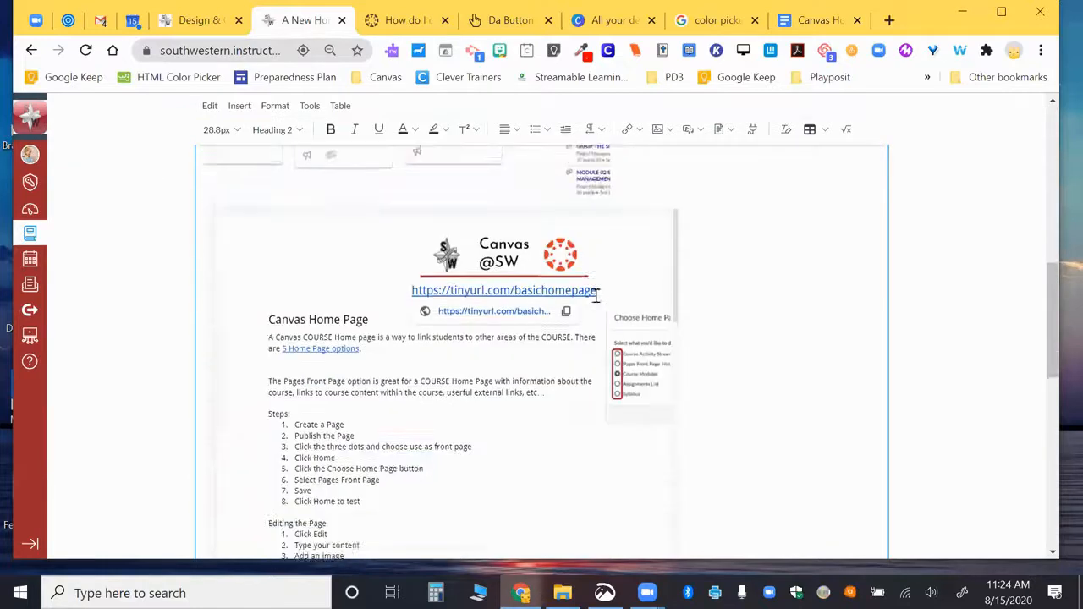
scroll(713, 363, "down", 6)
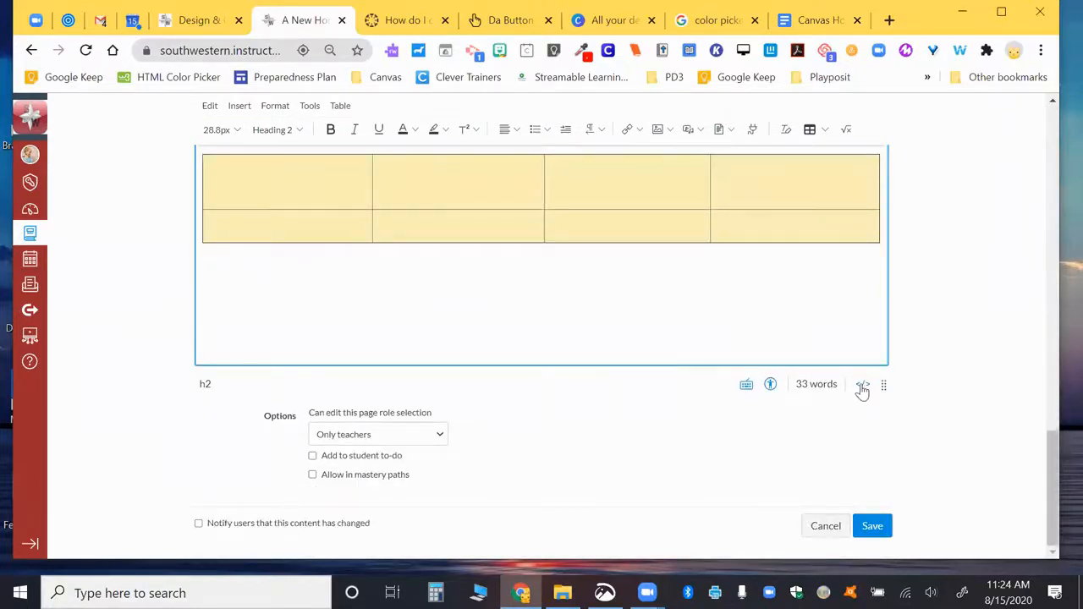
left_click(863, 386)
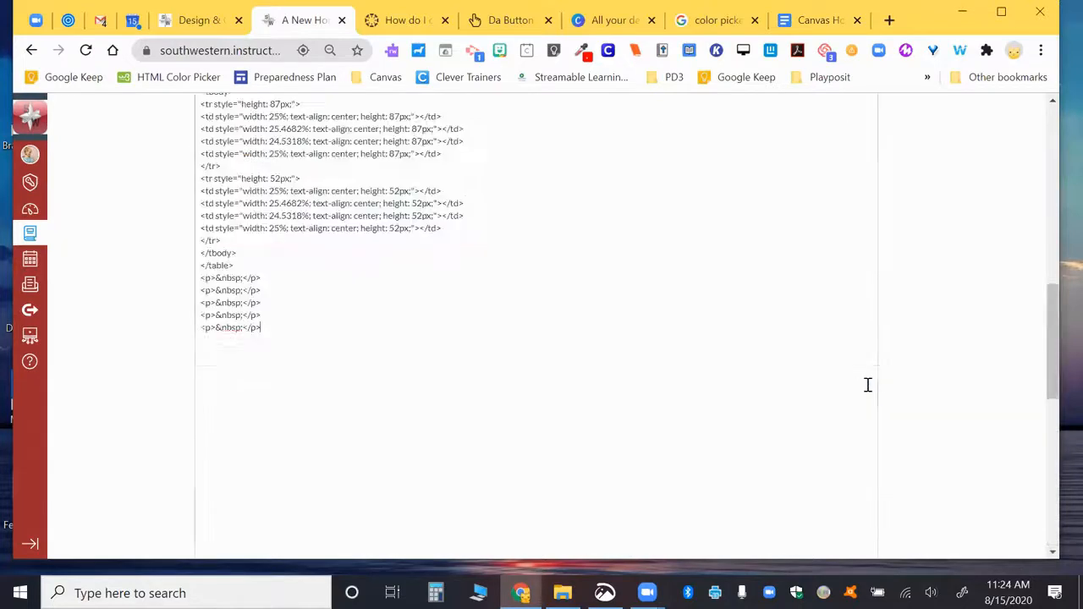
scroll(488, 268, "up", 10)
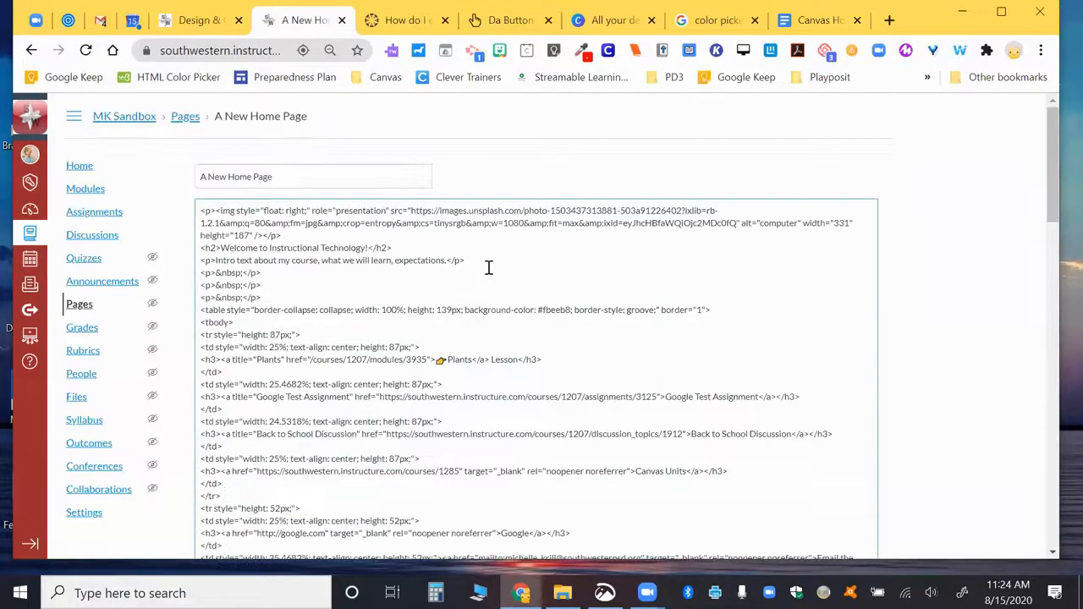
left_click(201, 210)
key("Return")
key("Return")
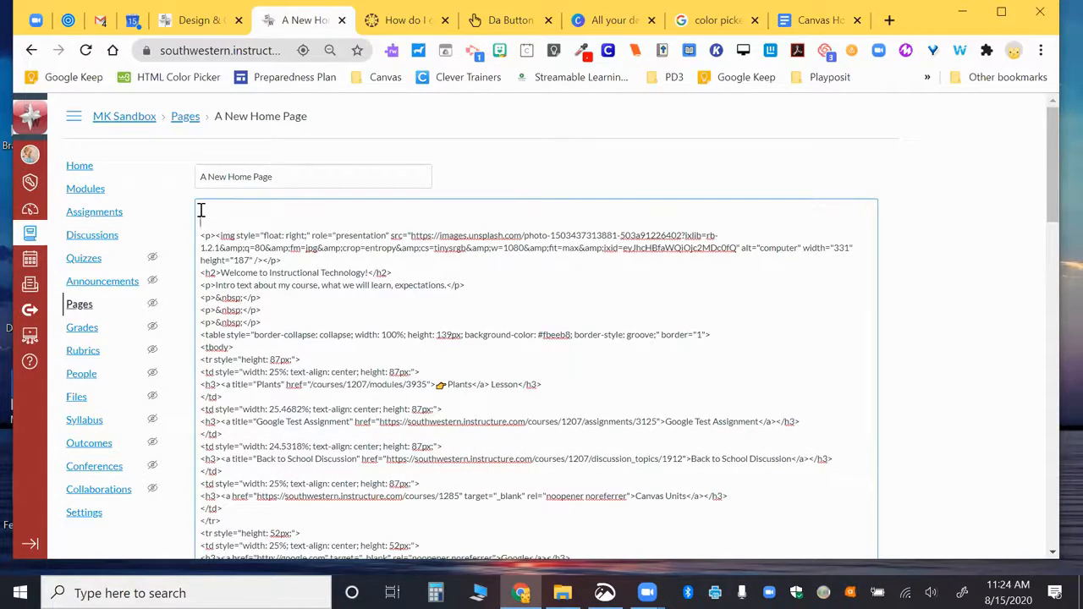
key("ctrl+v")
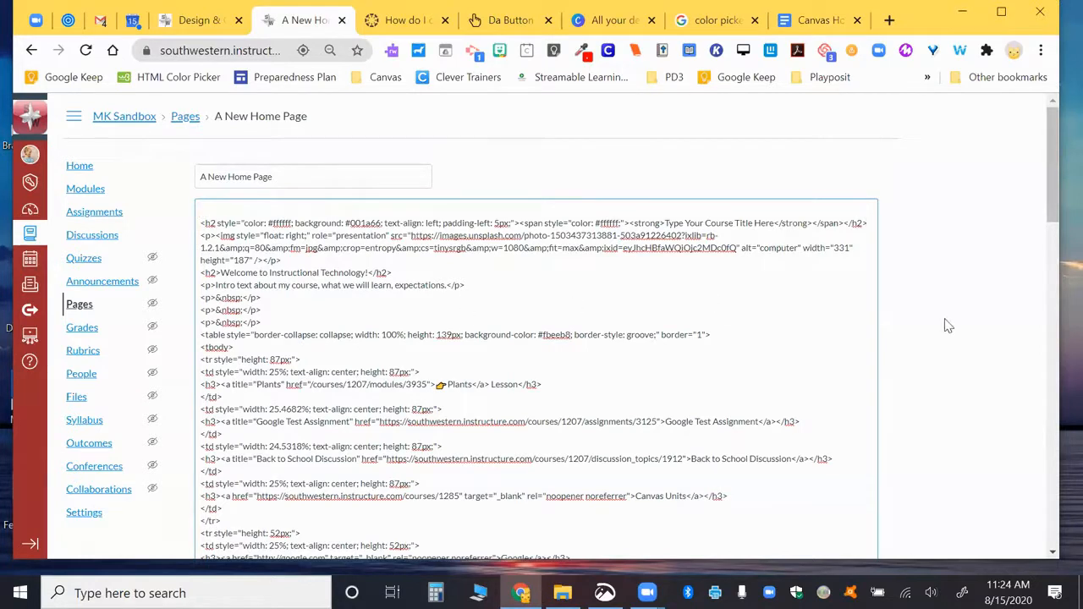
scroll(949, 329, "down", 20)
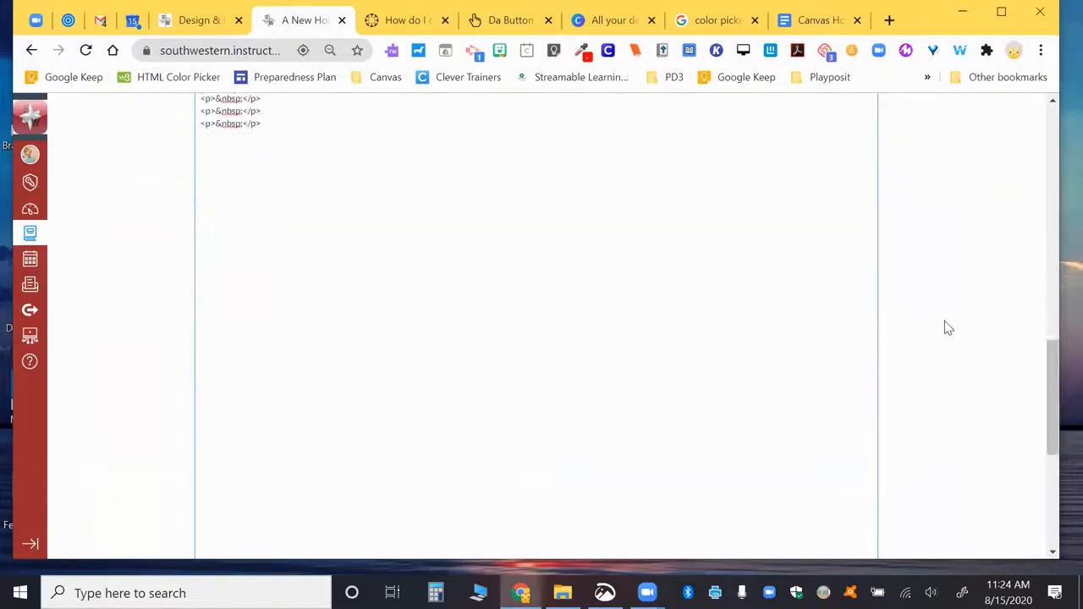
scroll(948, 328, "up", 2)
scroll(949, 328, "down", 4)
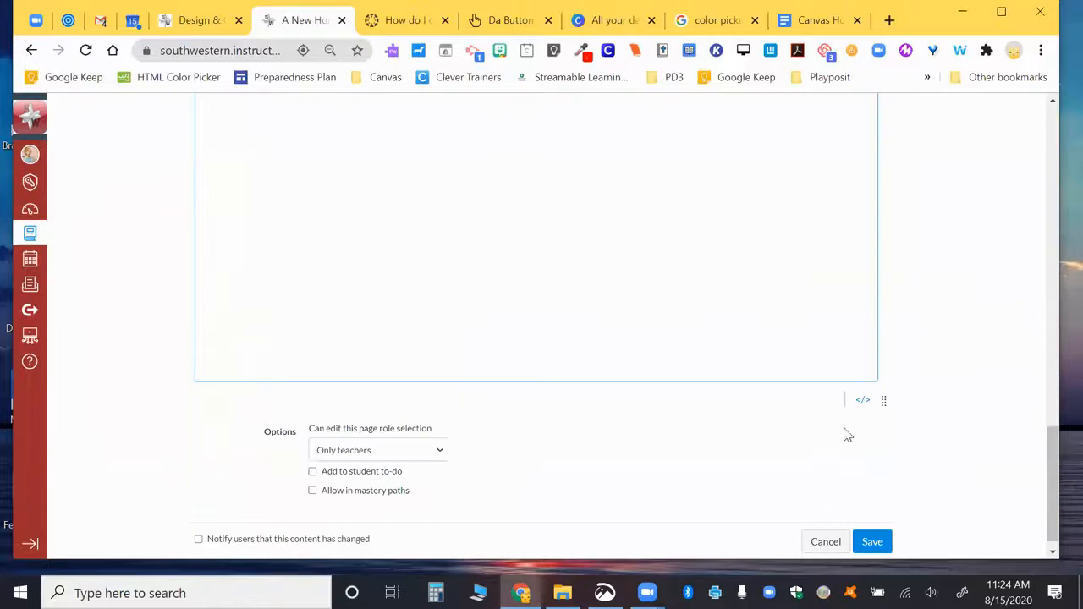
left_click(863, 401)
Step: Replace the bar's placeholder title with 'Welcome to Instructional Technology'
scroll(584, 320, "up", 5)
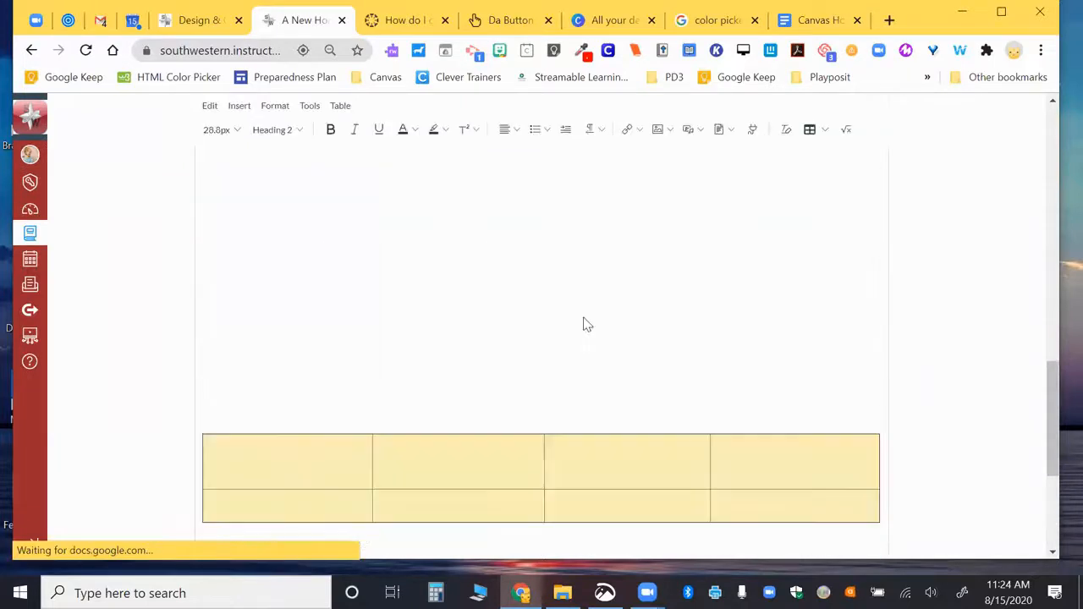
scroll(584, 322, "up", 2)
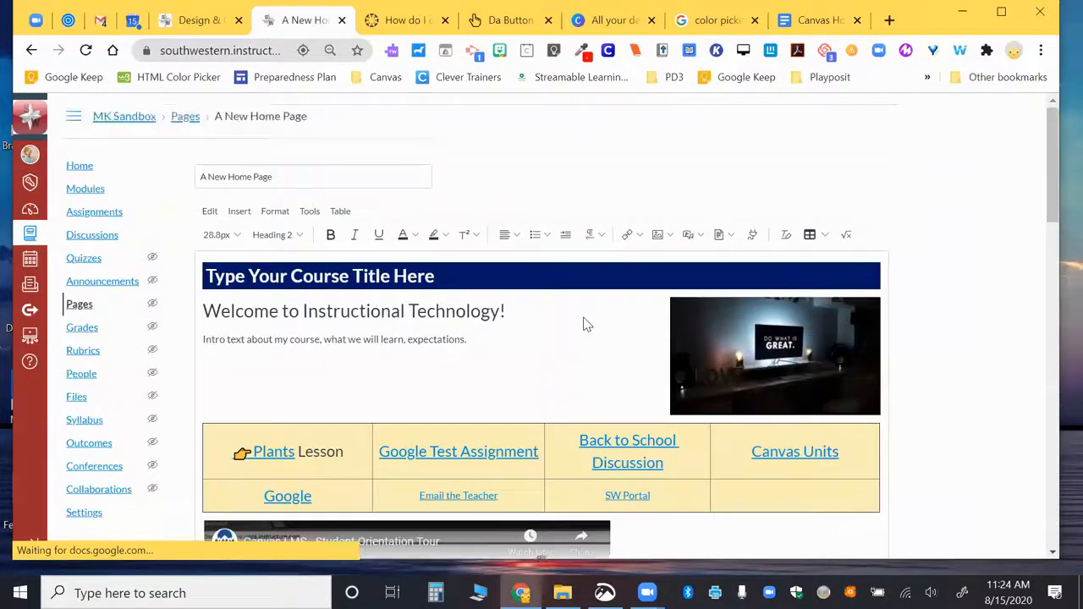
left_click_drag(453, 280, 209, 277)
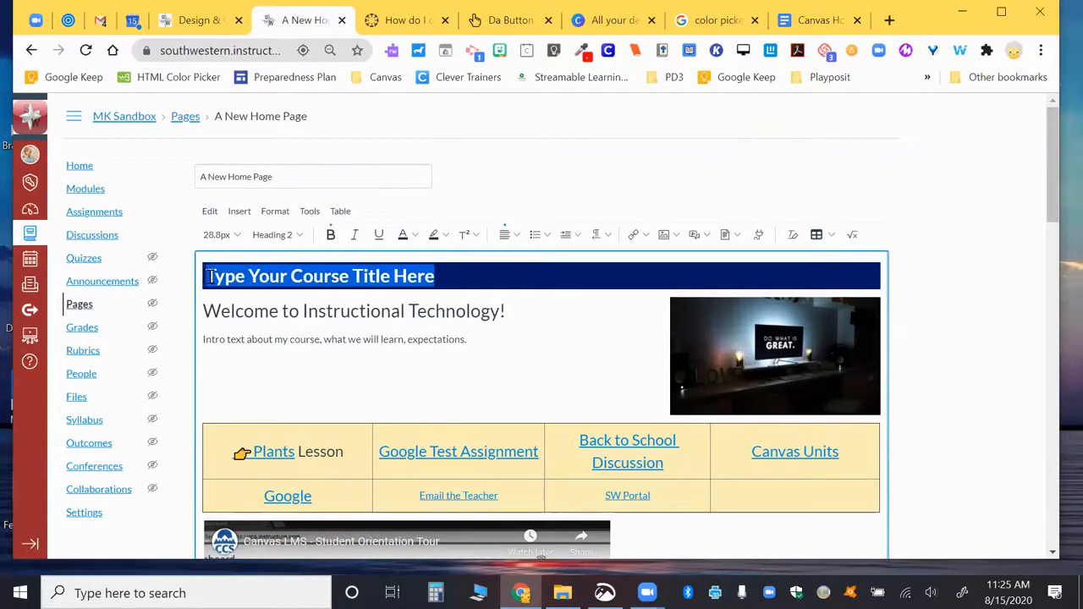
type("Welcome to Instru")
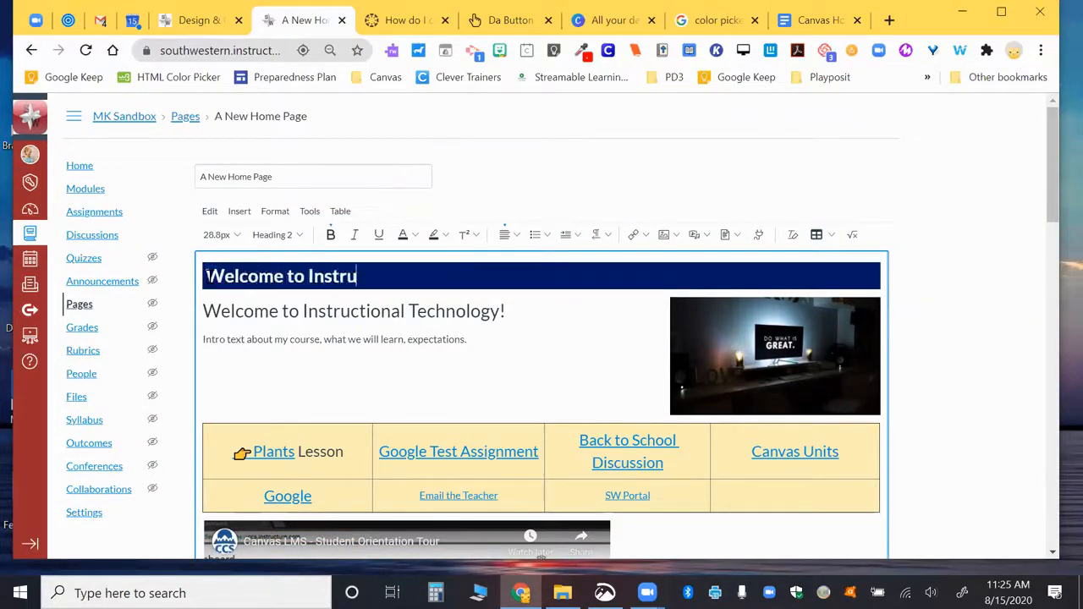
type("ctional Technology!")
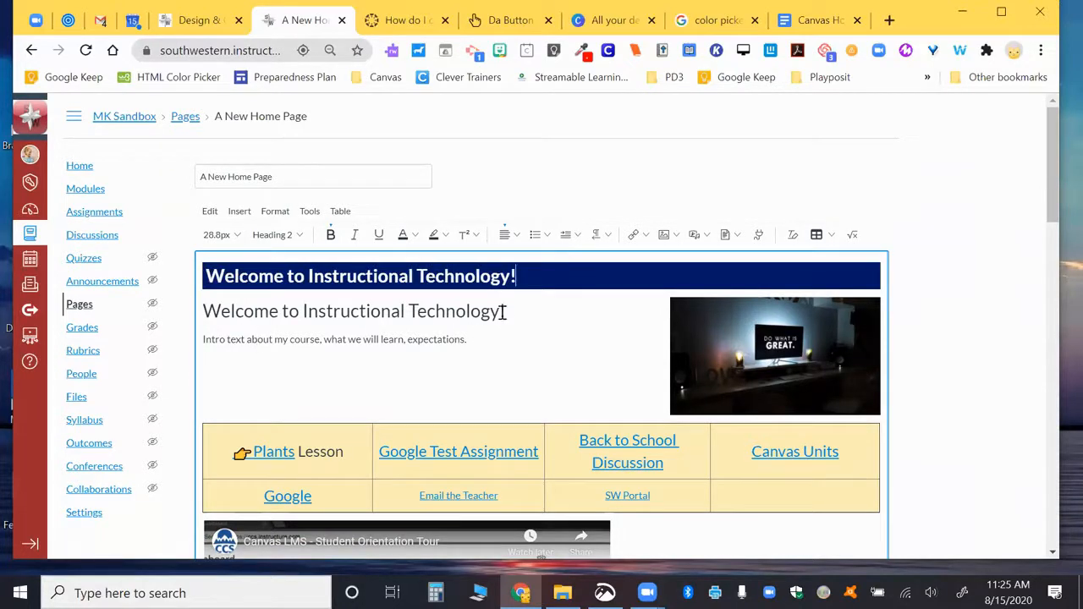
Step: Delete the old duplicate welcome heading and its leftover empty line
left_click_drag(504, 311, 208, 321)
key("BackSpace")
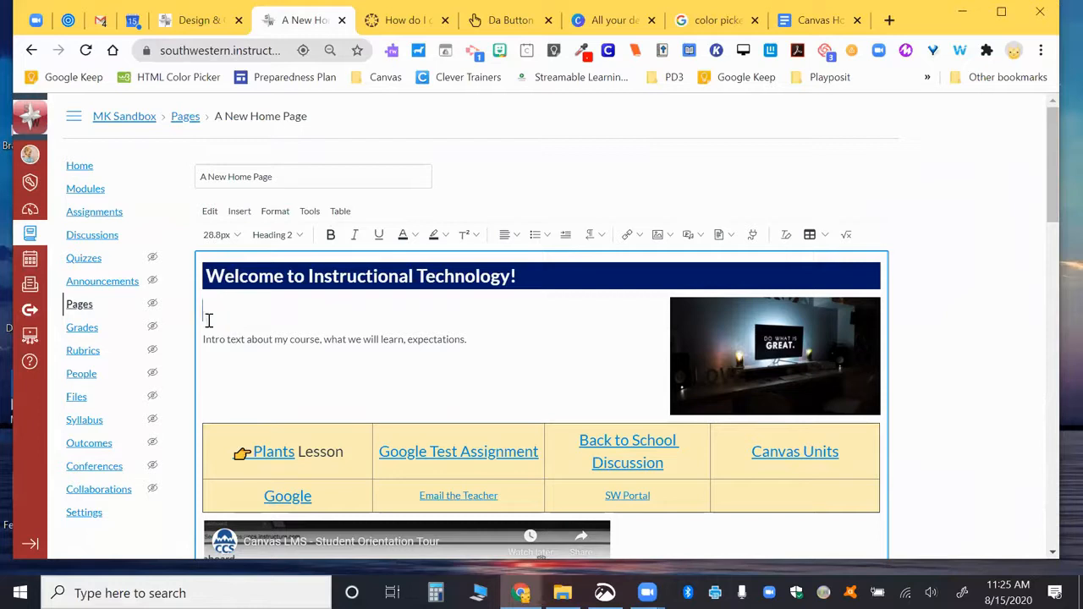
key("Delete")
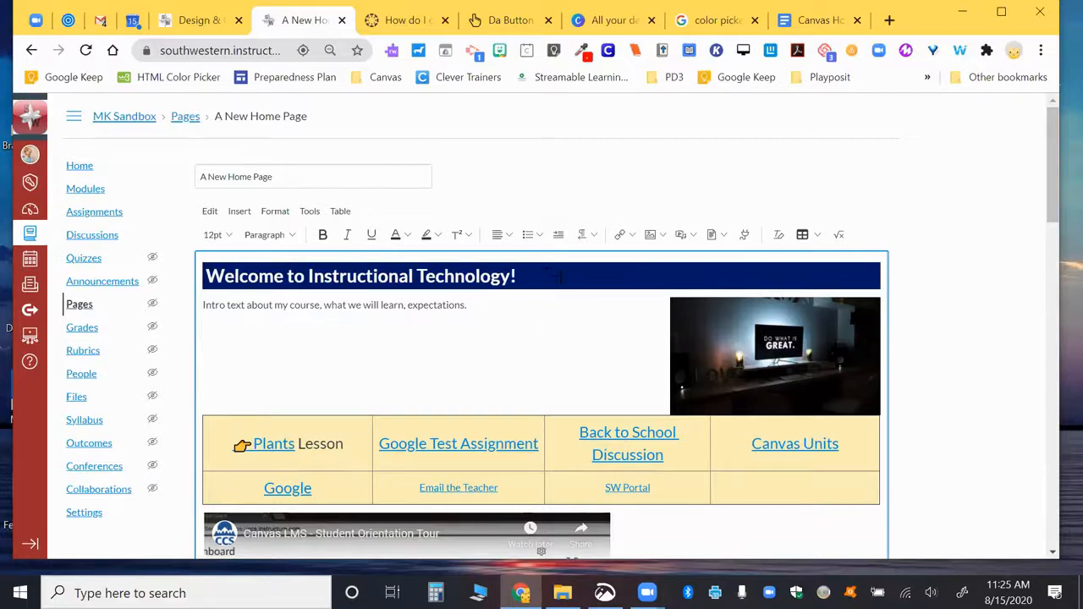
Step: Switch the page editor to its raw HTML source
scroll(729, 321, "down", 12)
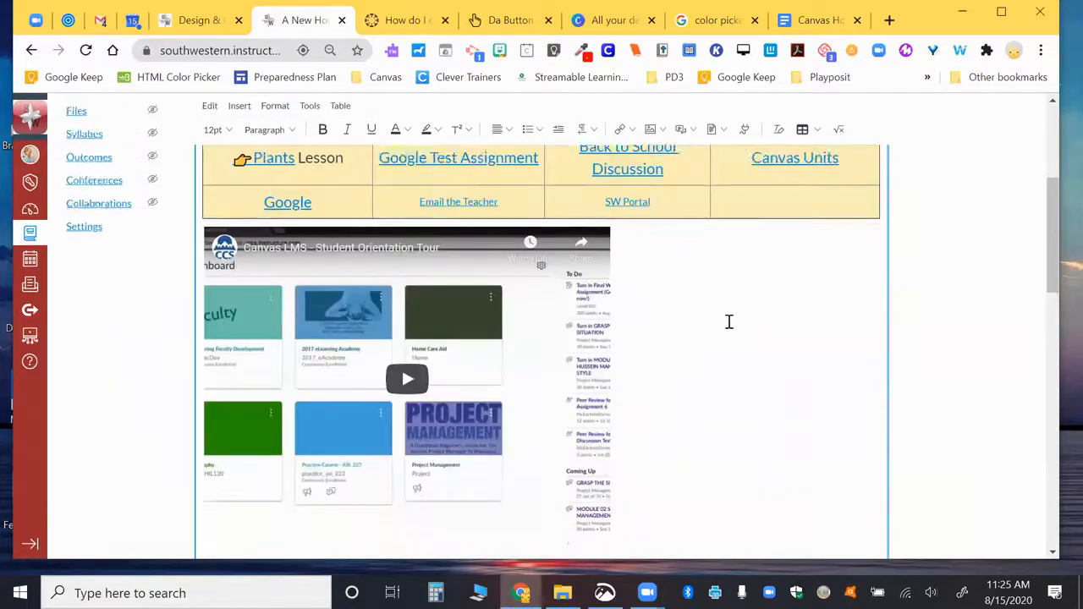
scroll(817, 473, "down", 6)
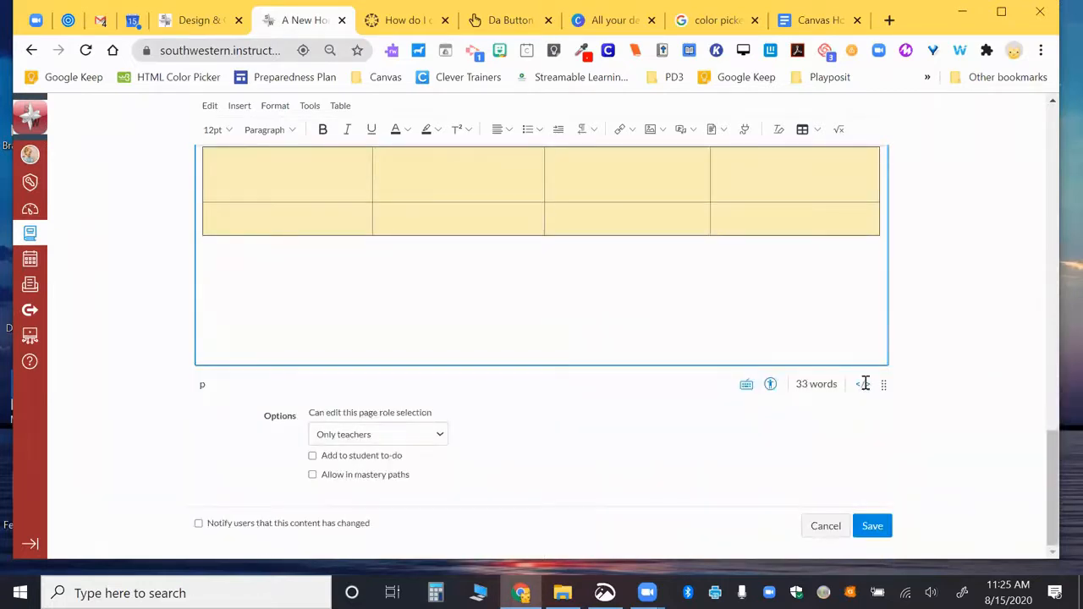
left_click(862, 384)
scroll(507, 294, "up", 5)
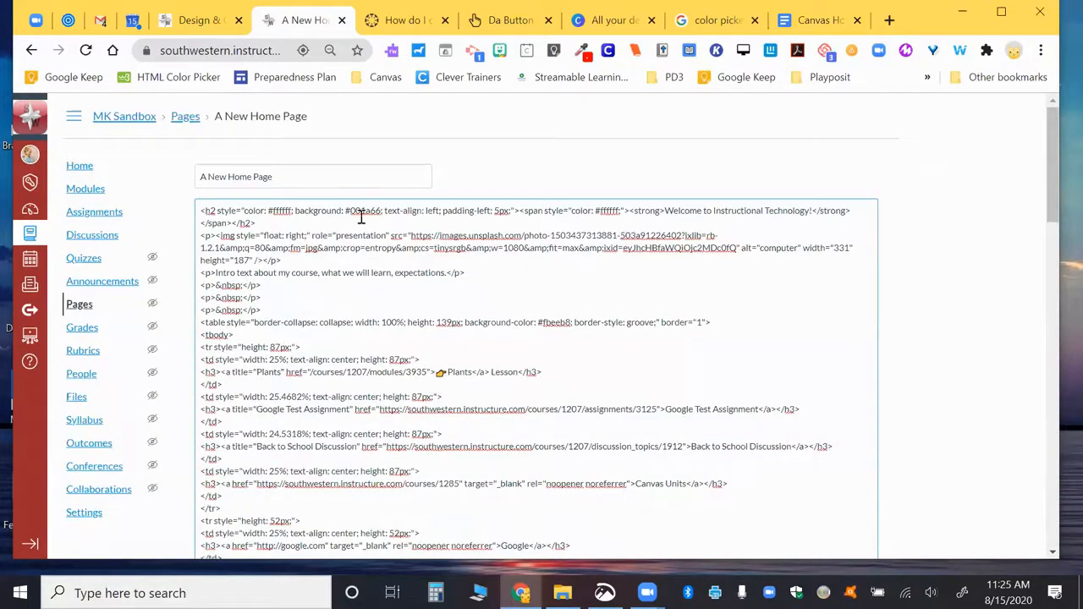
Step: Highlight the bar's 001a66 background color code and bring up the Google Docs BONUS notes
left_click_drag(351, 211, 372, 213)
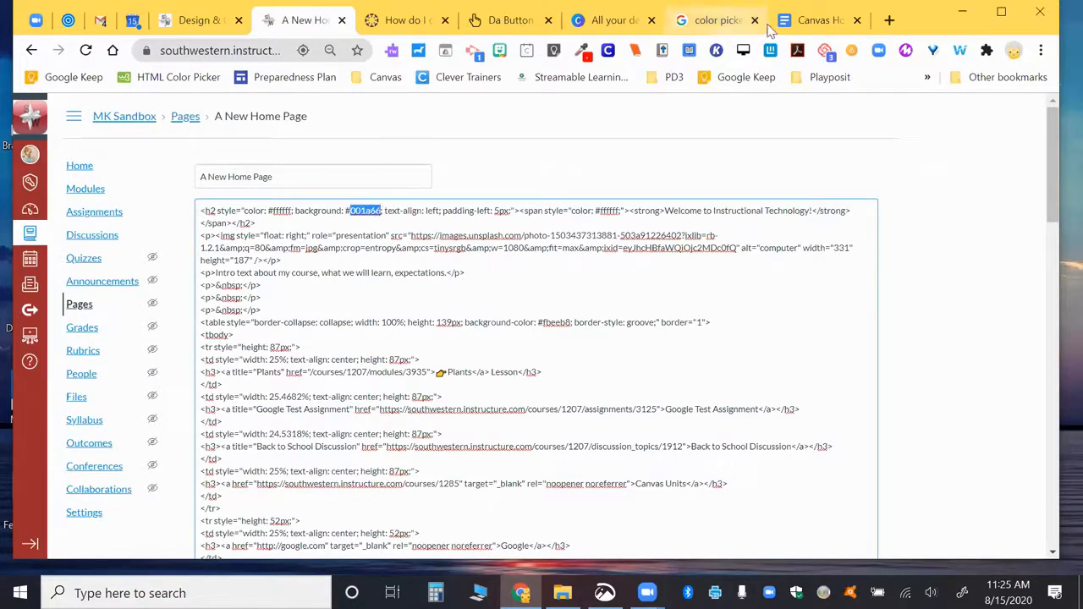
left_click(814, 20)
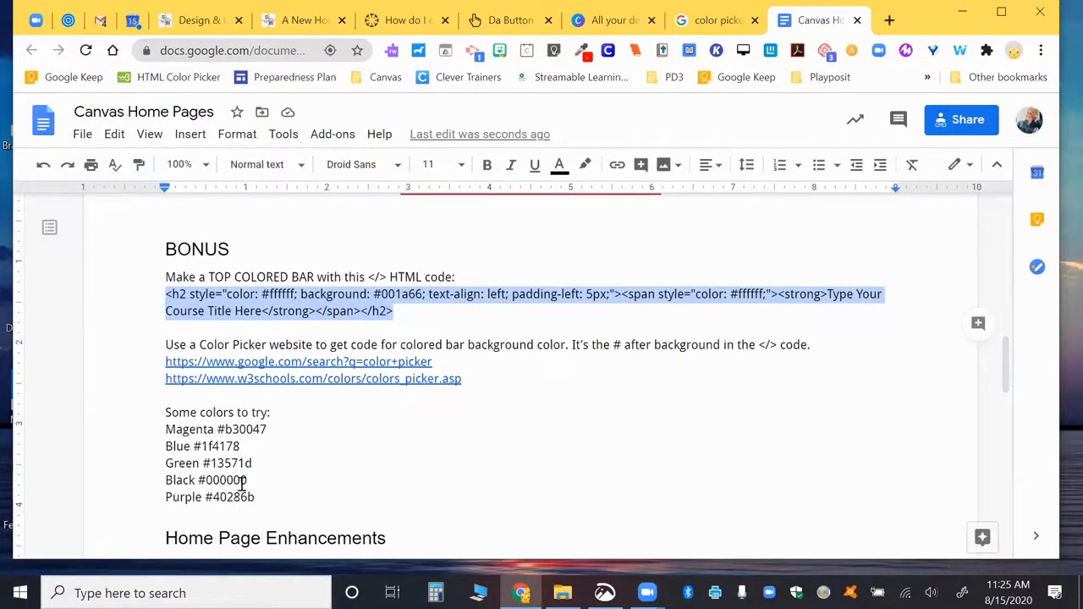
Step: Pick the red-pink #f54260 in Google's color picker and select its hex code
left_click(265, 362)
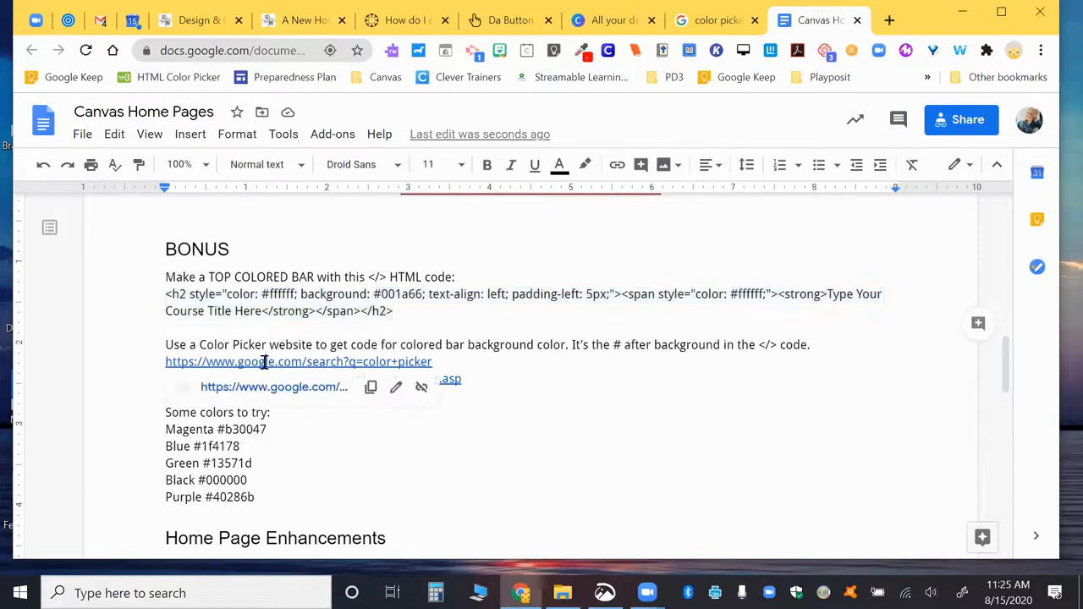
left_click(276, 391)
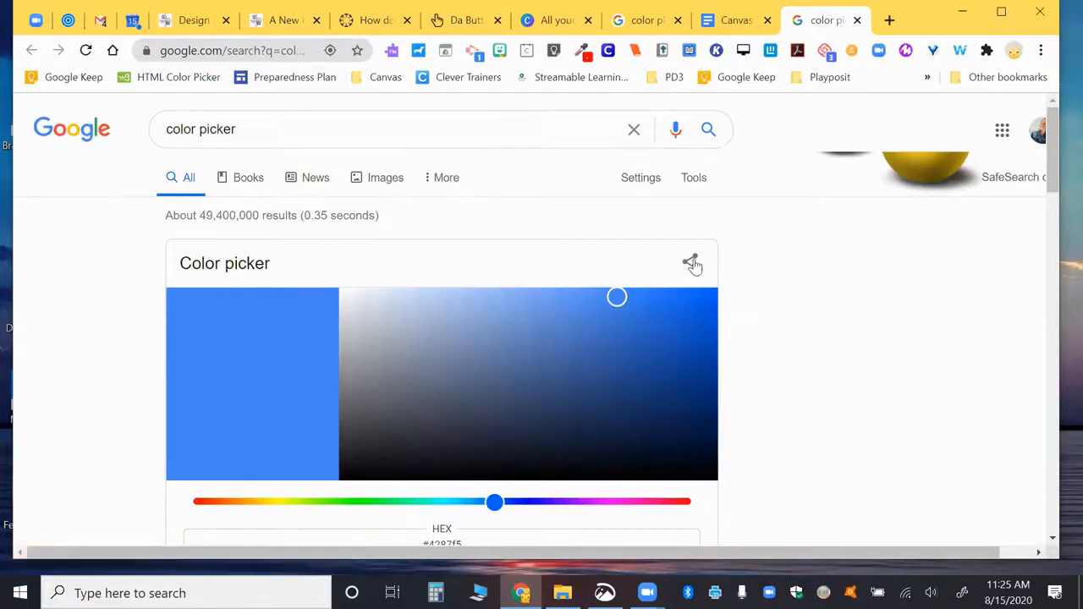
scroll(668, 305, "down", 1)
left_click_drag(489, 431, 674, 430)
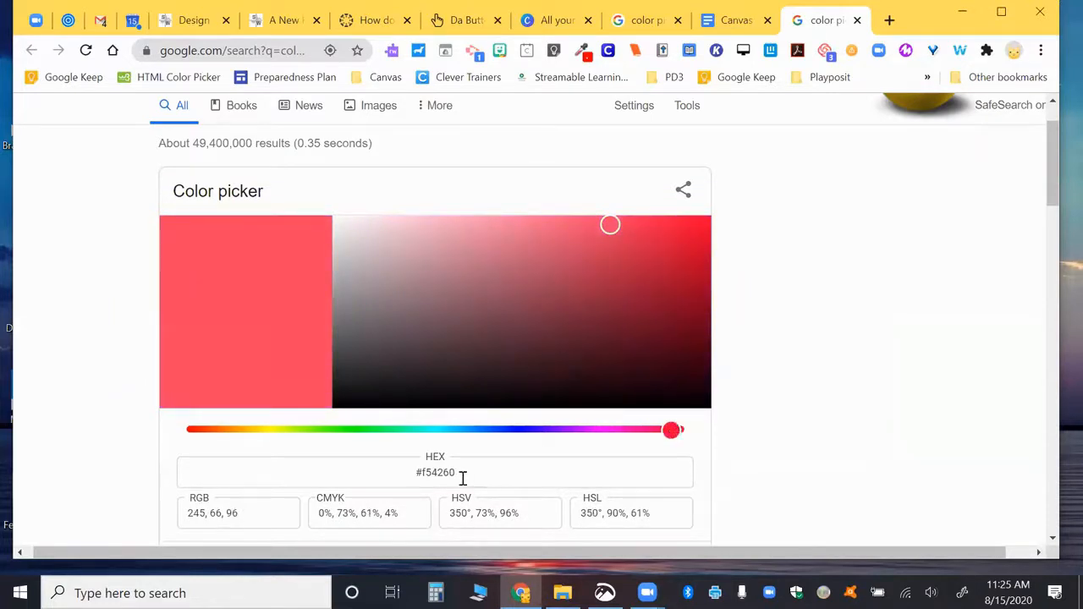
left_click_drag(465, 472, 412, 473)
key("ctrl+c")
Step: Replace the bar's #001a66 background with #f54260 in the Canvas HTML
left_click(282, 20)
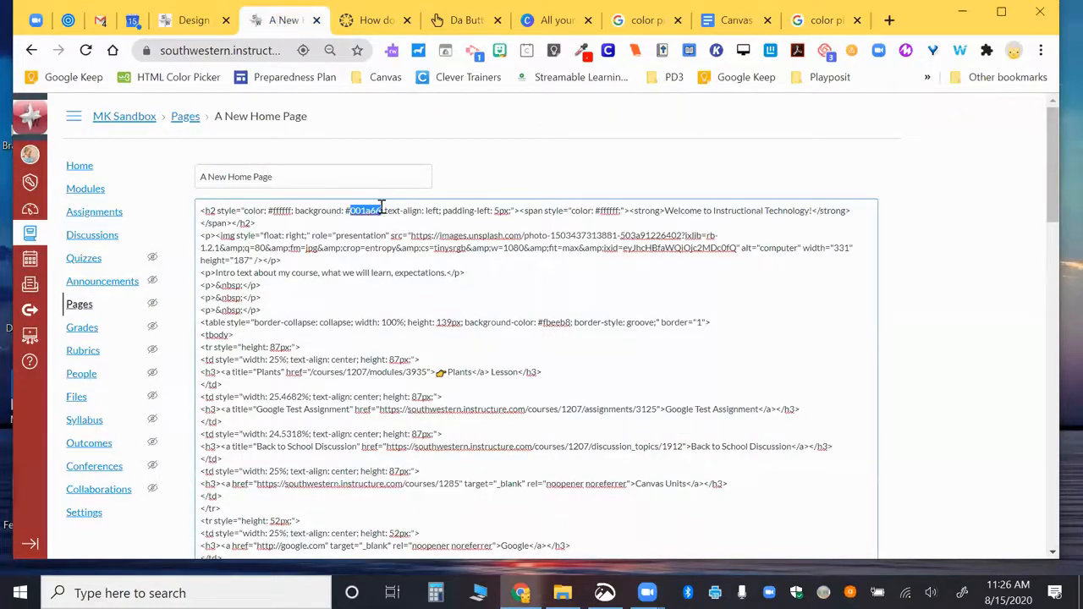
key("BackSpace")
key("BackSpace")
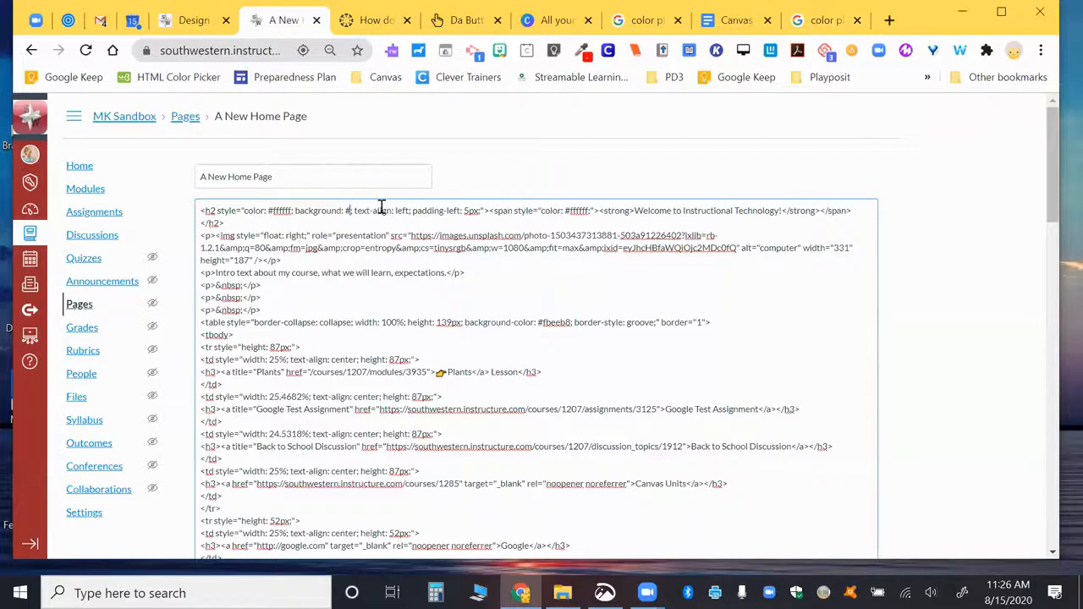
key("ctrl+v")
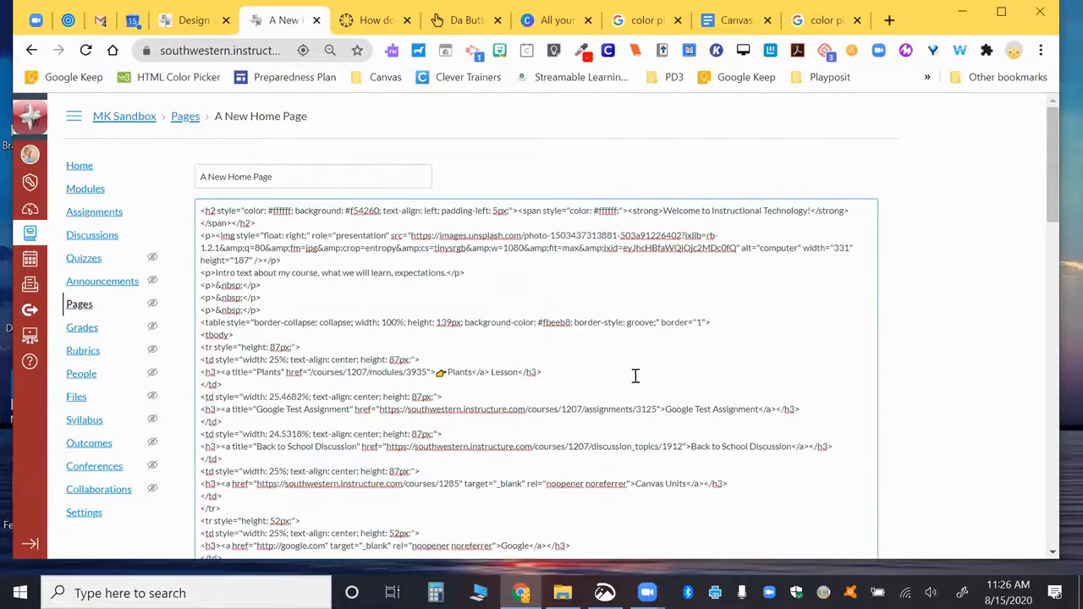
scroll(636, 377, "down", 20)
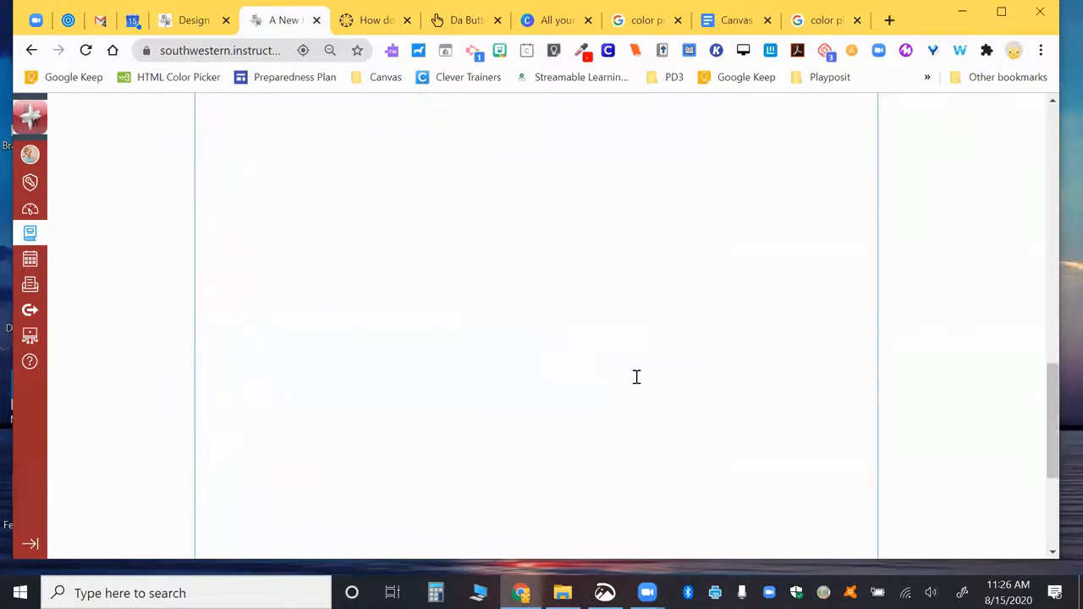
Step: Return to rich-text view and save A New Home Page with its red-pink title bar
left_click(865, 386)
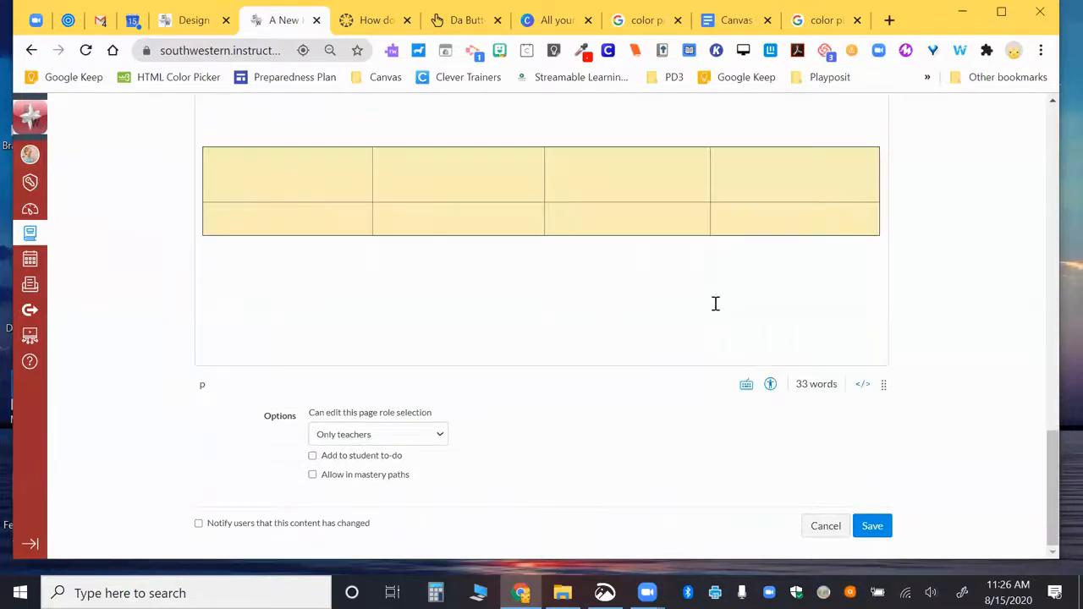
scroll(715, 304, "up", 10)
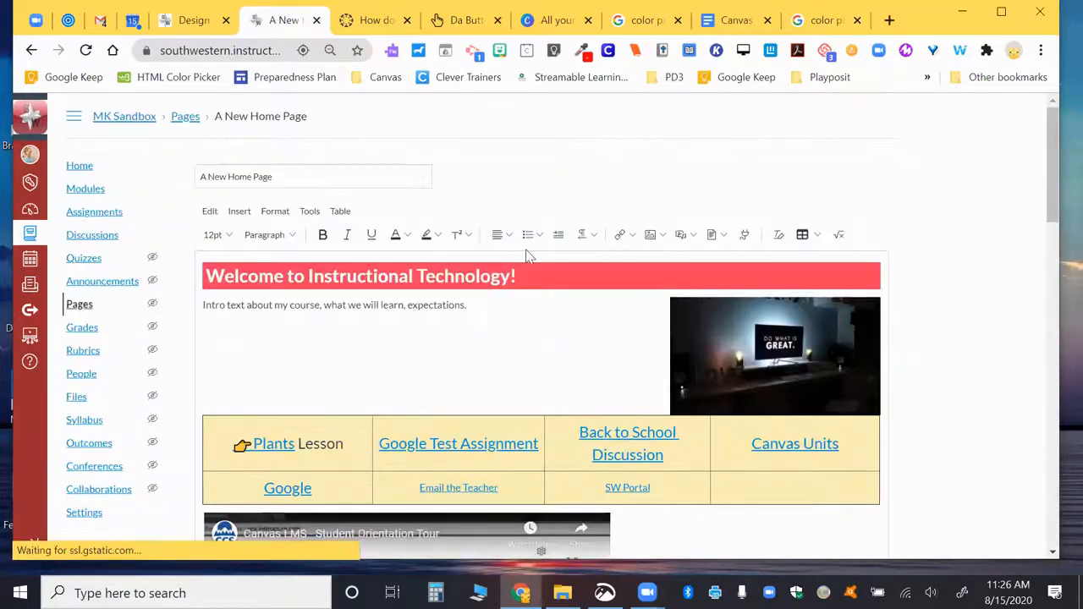
scroll(580, 408, "down", 10)
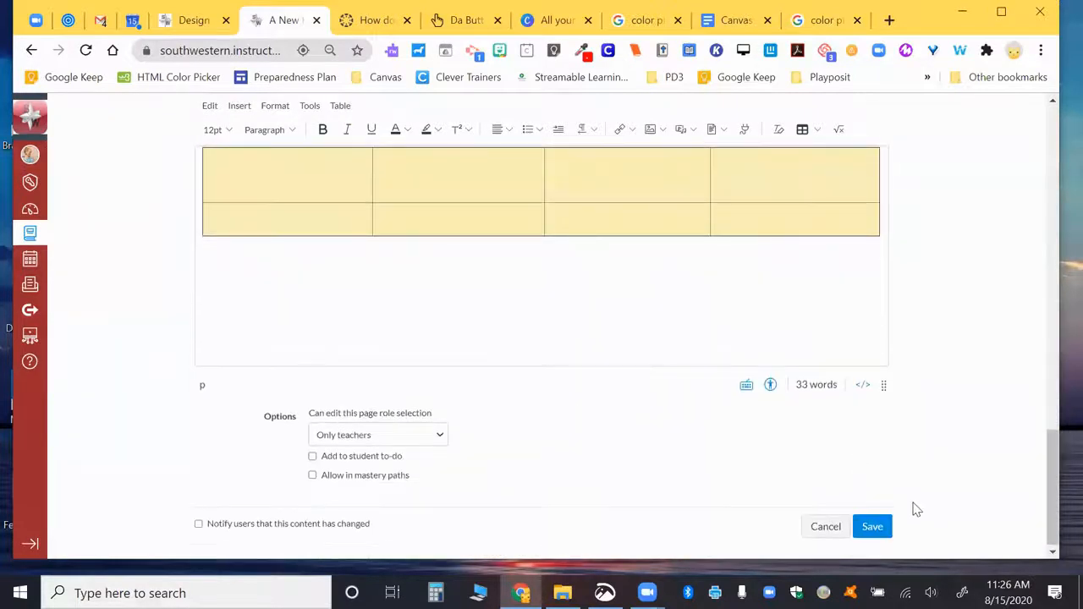
left_click(873, 526)
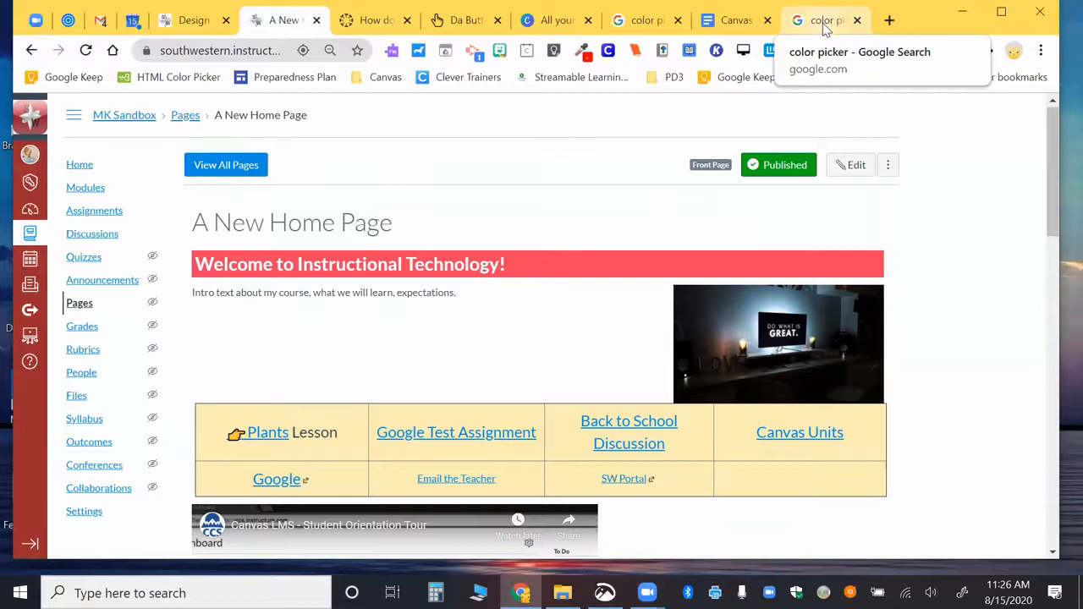
Step: Review the Canvas Home Pages notes on the 1080x250 banner size and the </> tip
left_click(719, 22)
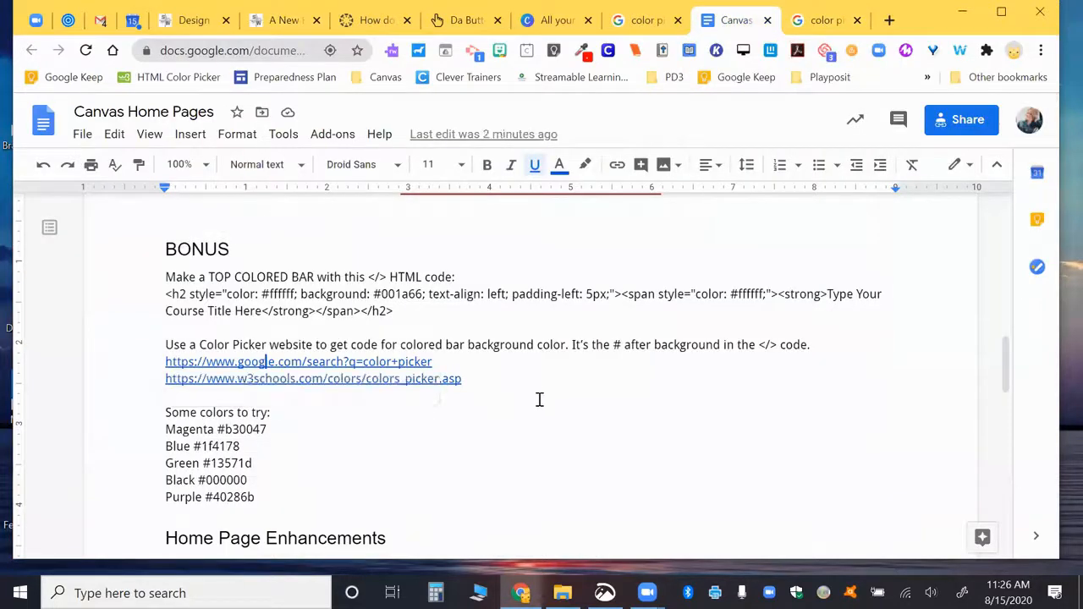
scroll(539, 400, "down", 4)
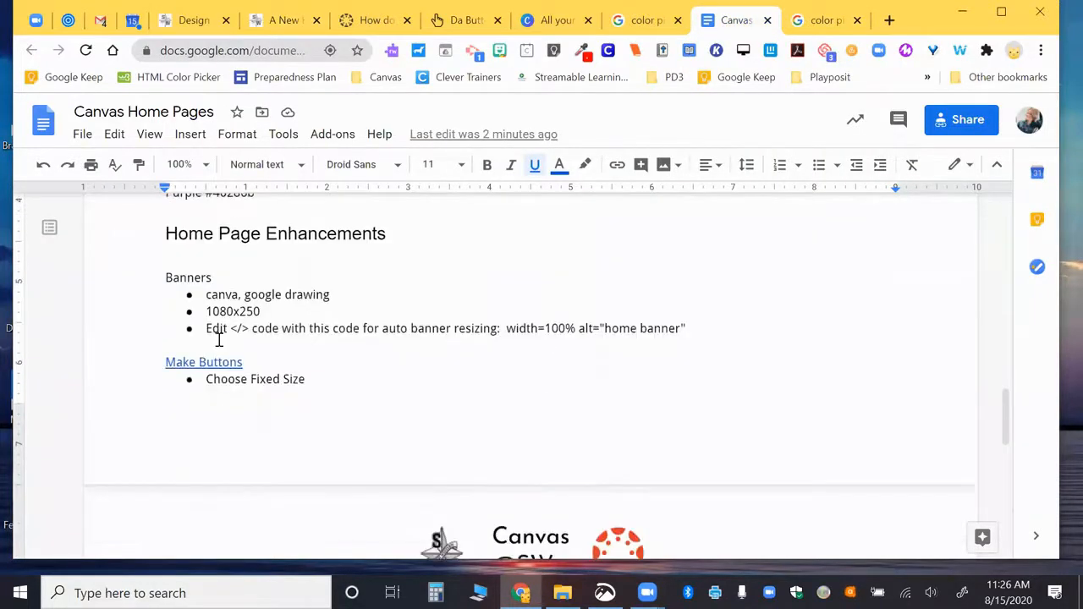
left_click_drag(206, 311, 277, 312)
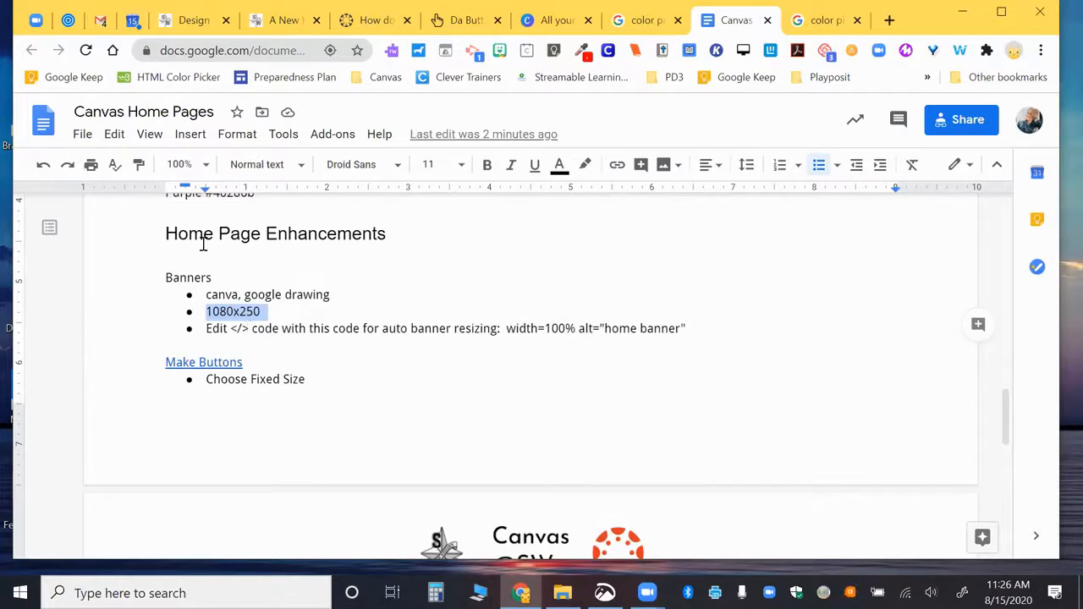
left_click_drag(230, 329, 248, 328)
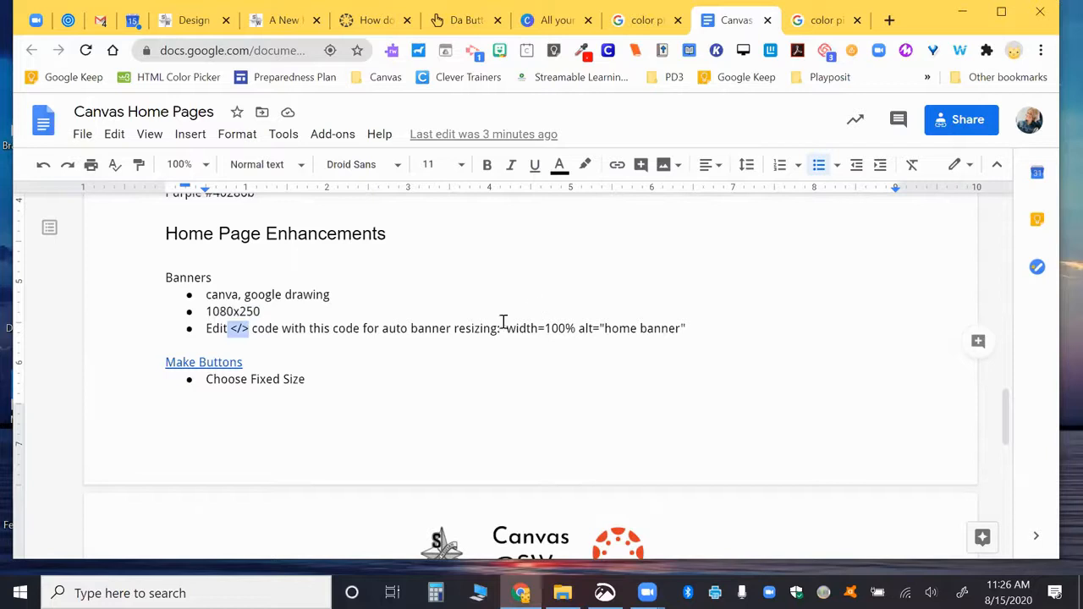
Step: Preview the Make Buttons link target and go to the Canvas Units course page
scroll(554, 329, "down", 3)
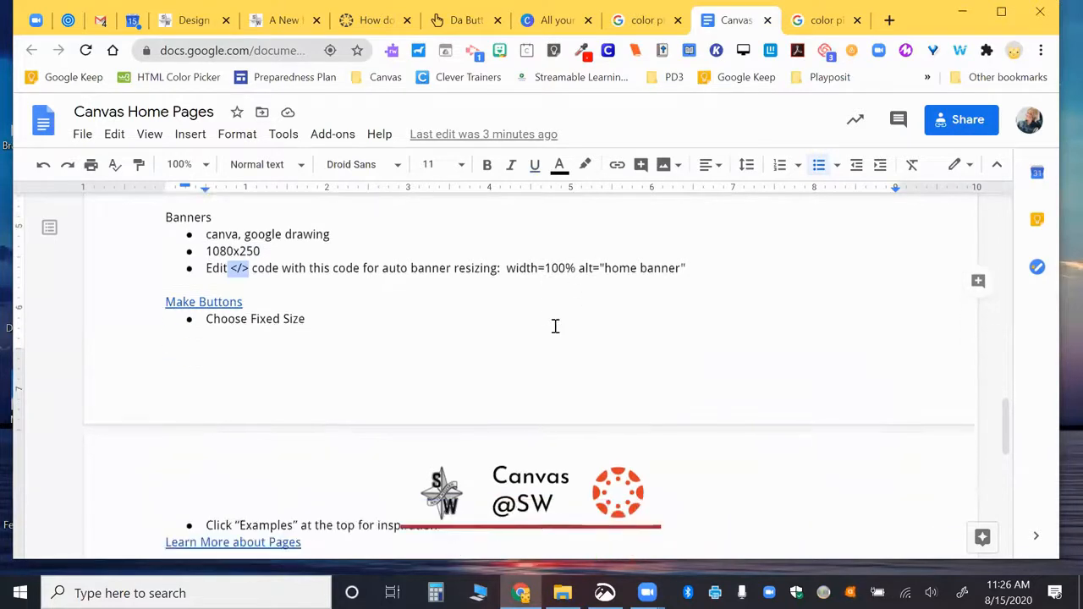
scroll(493, 346, "up", 1)
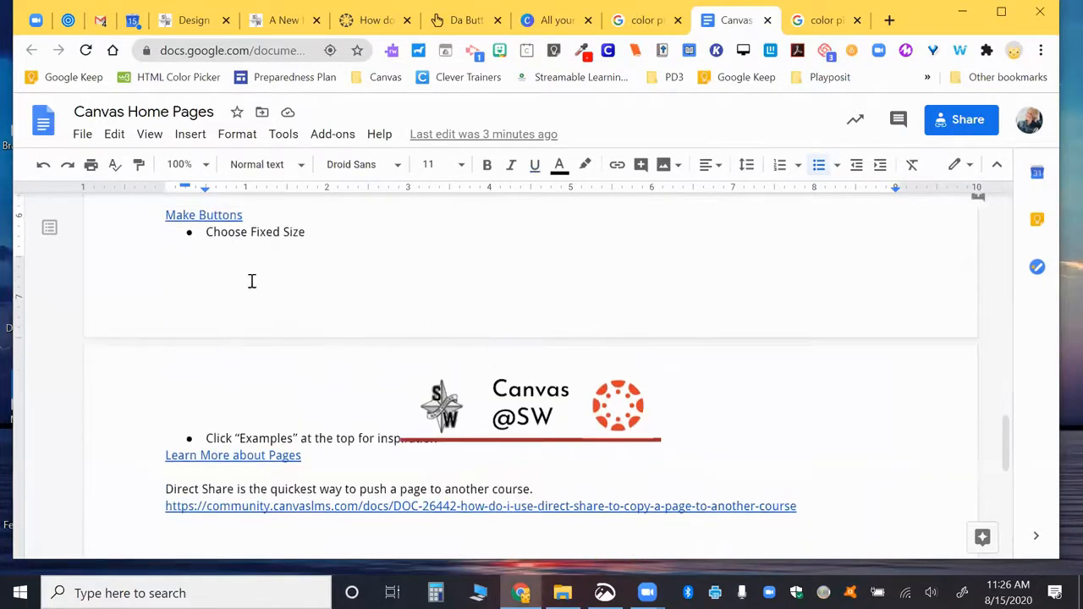
left_click(197, 219)
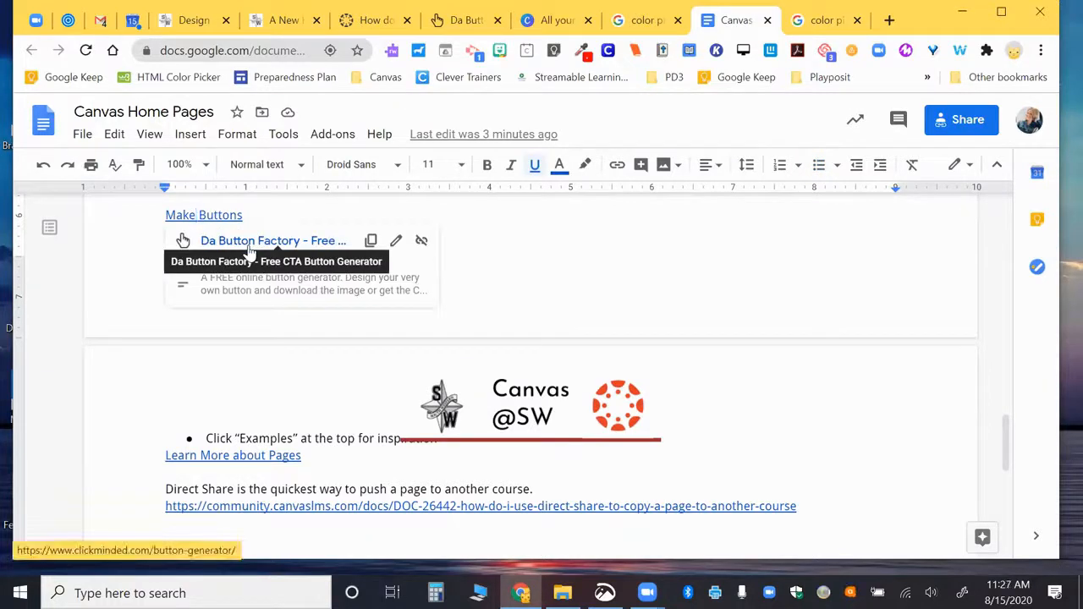
scroll(236, 407, "down", 1)
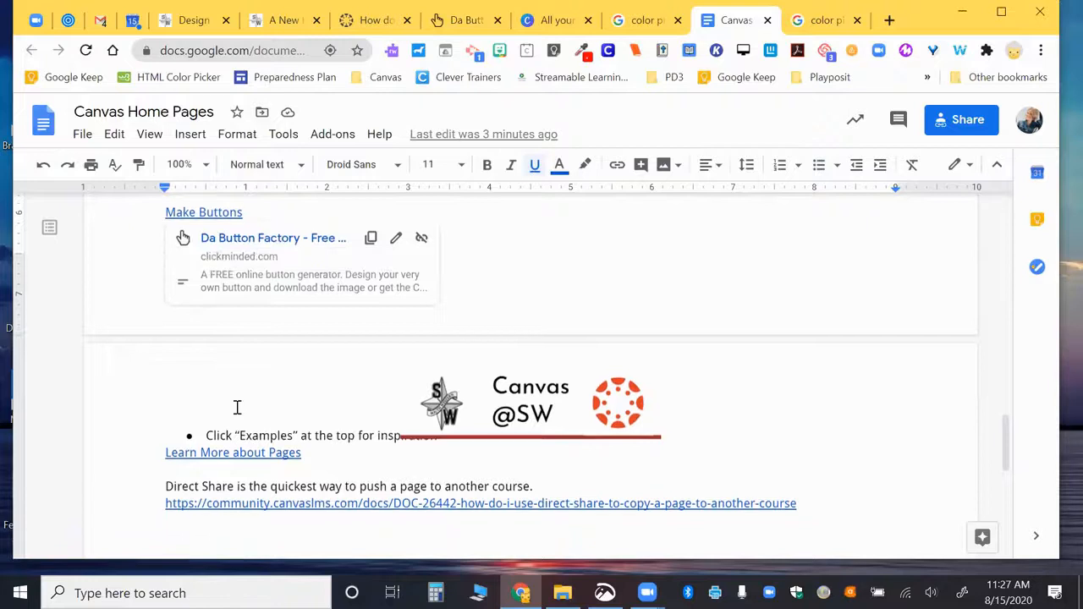
scroll(266, 348, "up", 10)
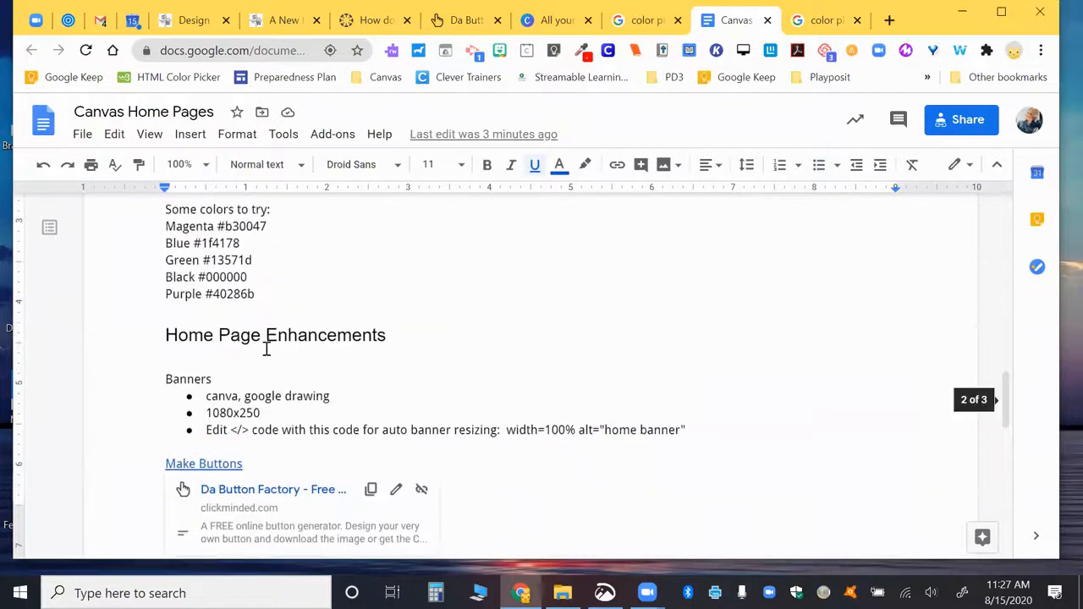
scroll(266, 348, "down", 3)
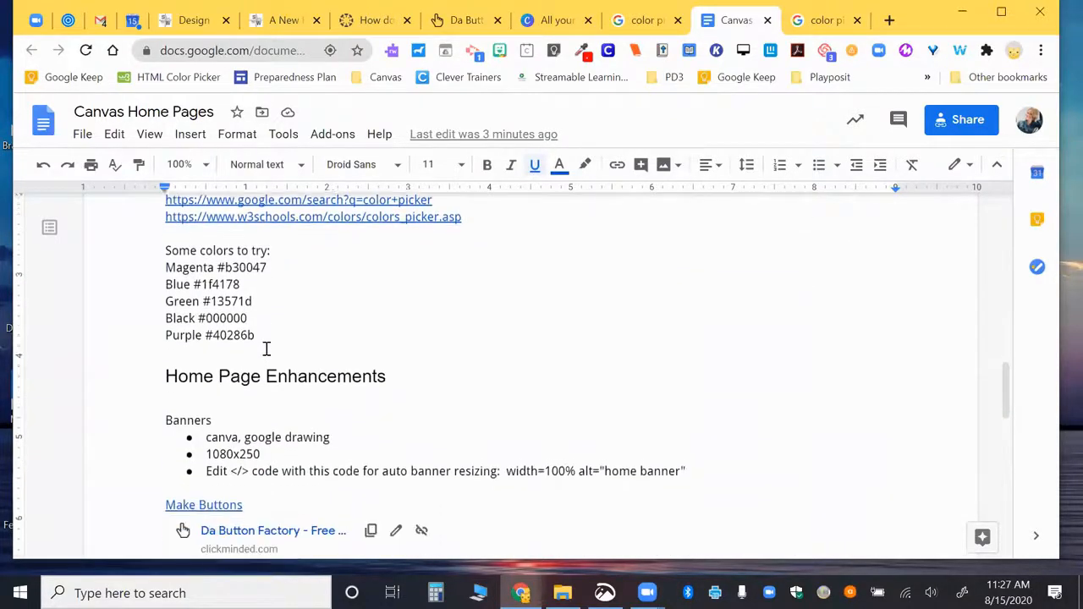
left_click(186, 21)
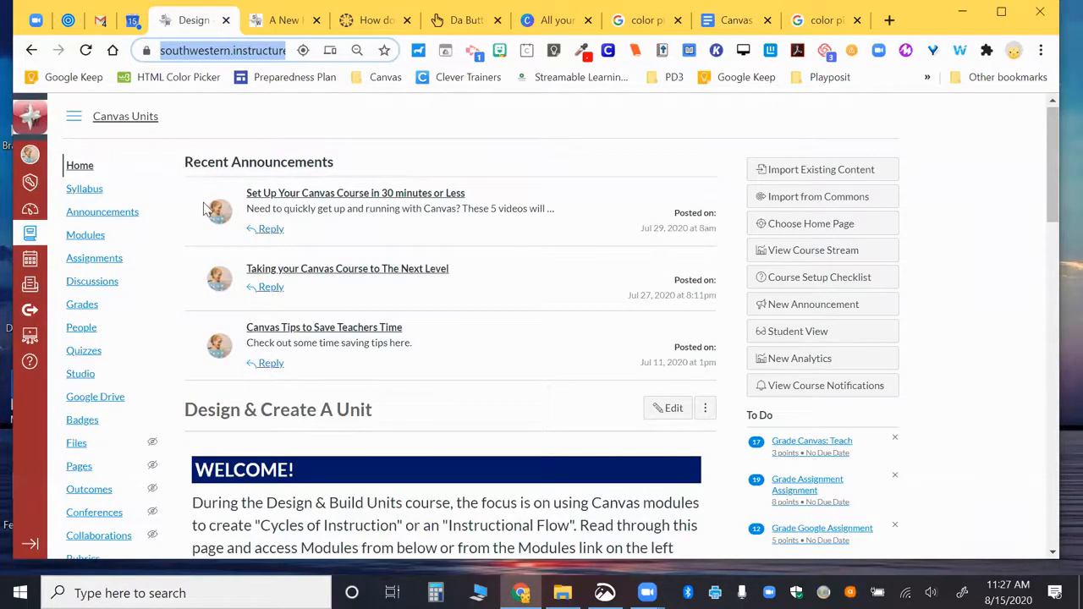
Step: Open the MK Sandbox course's full list of pages from the dashboard
left_click(29, 209)
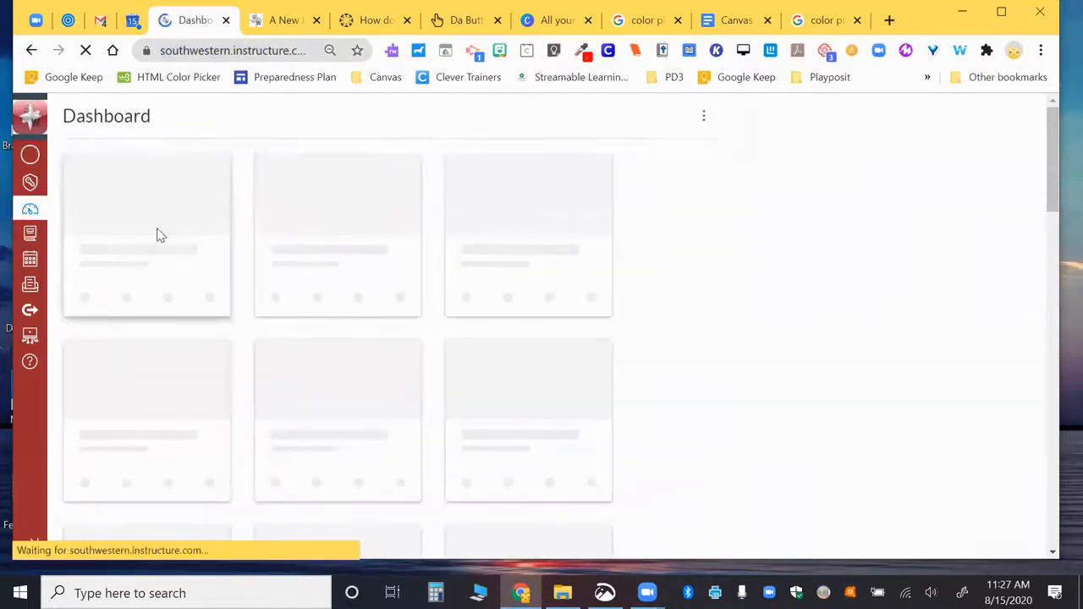
left_click(167, 211)
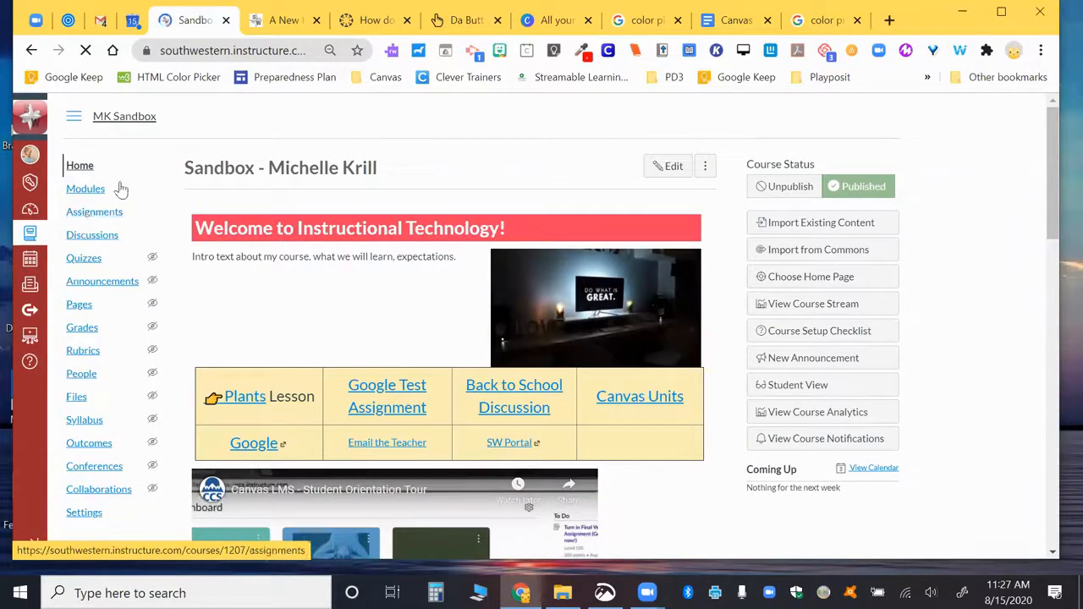
left_click(80, 306)
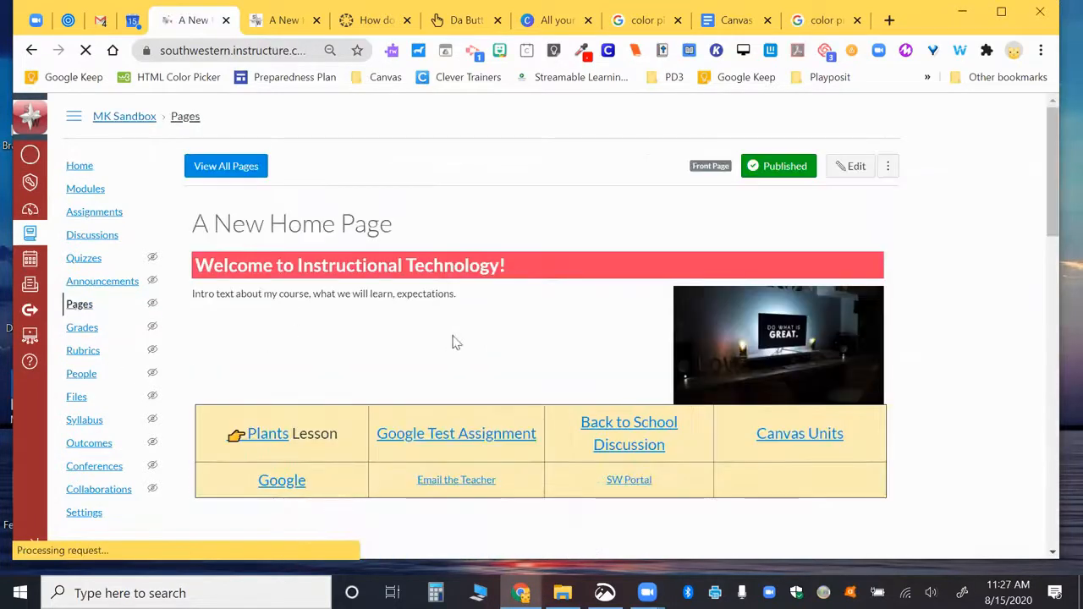
left_click(222, 166)
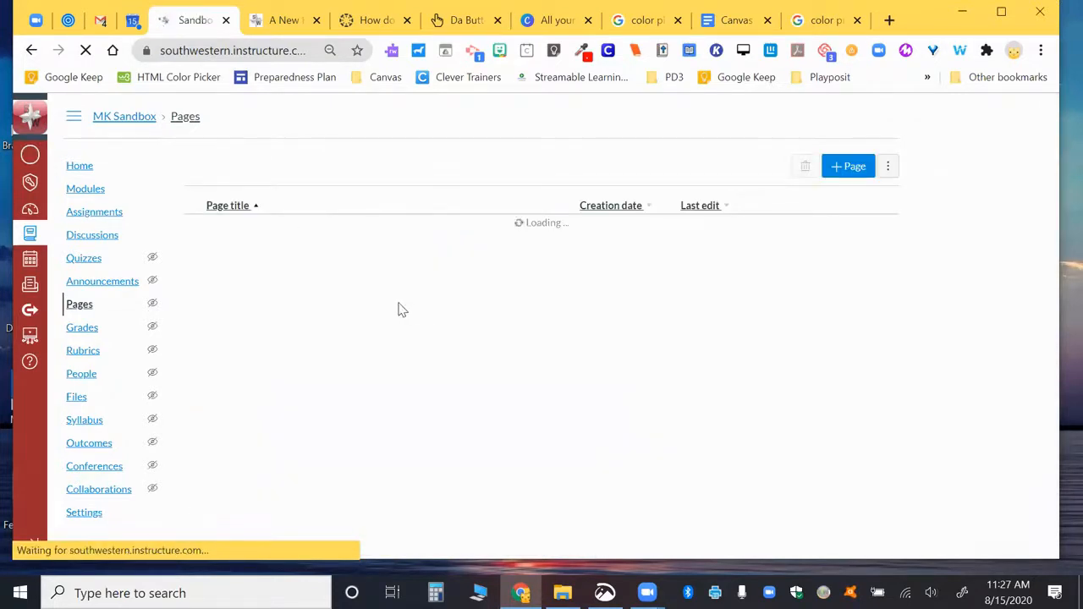
Step: Check the Front Page, then open Home Page Template from the pages list
scroll(399, 310, "down", 3)
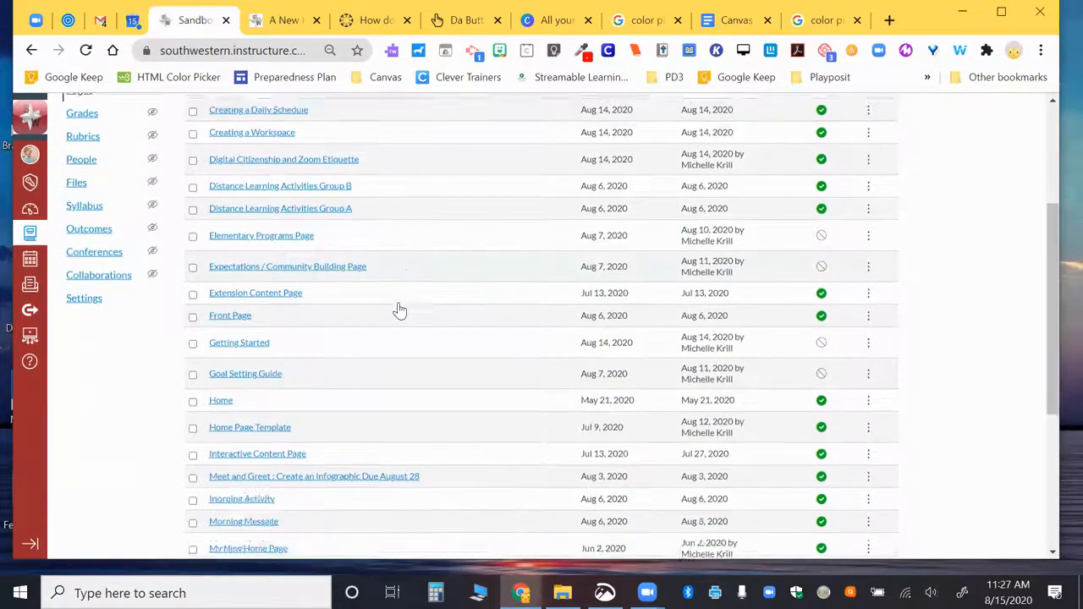
scroll(399, 311, "up", 2)
scroll(355, 311, "down", 2)
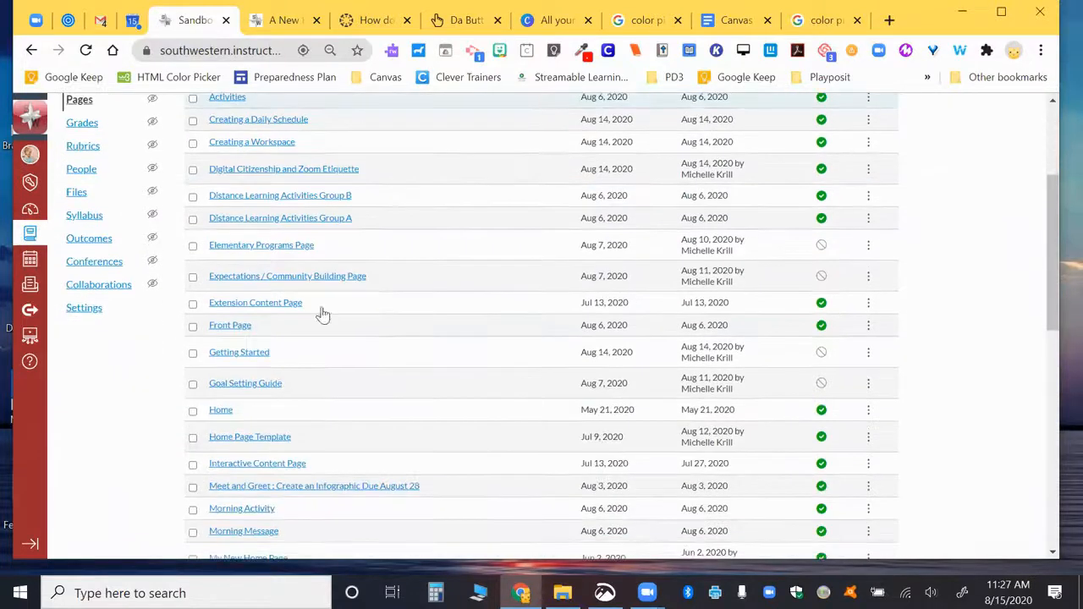
left_click(232, 327)
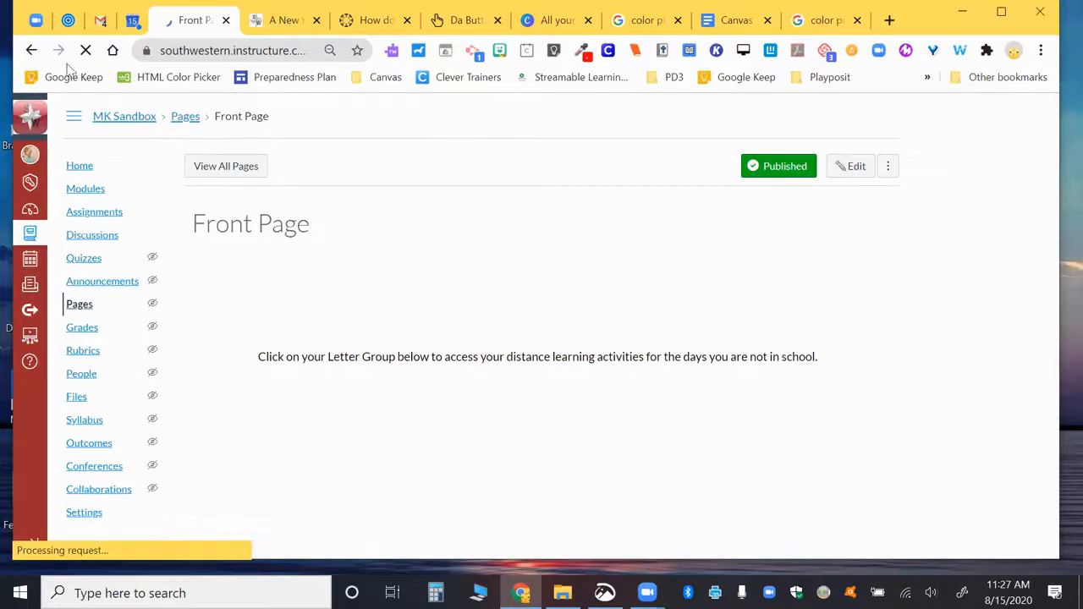
left_click(31, 51)
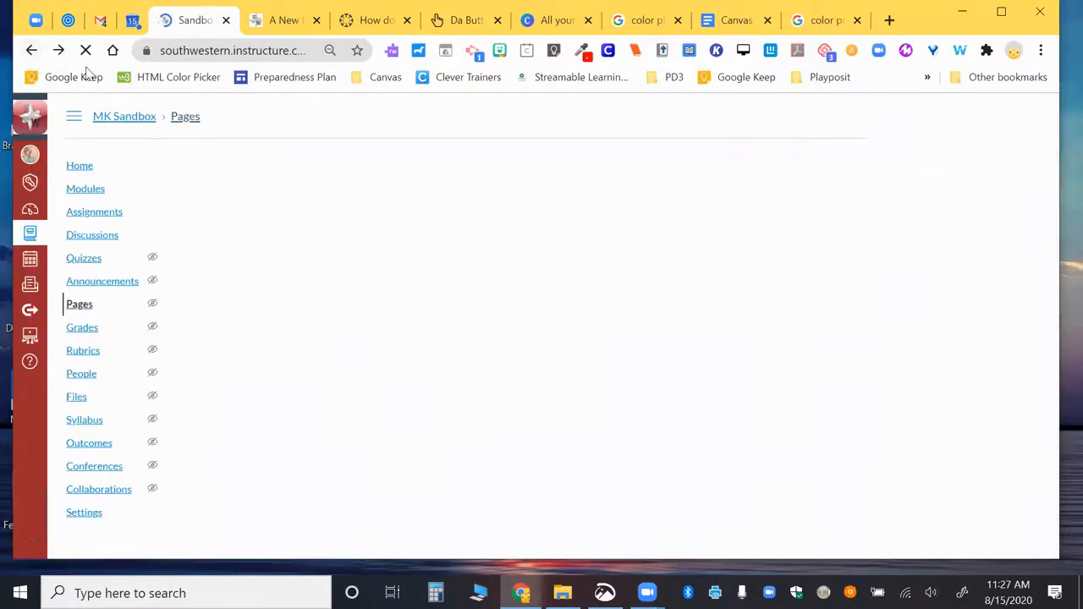
scroll(393, 375, "down", 3)
scroll(392, 376, "down", 2)
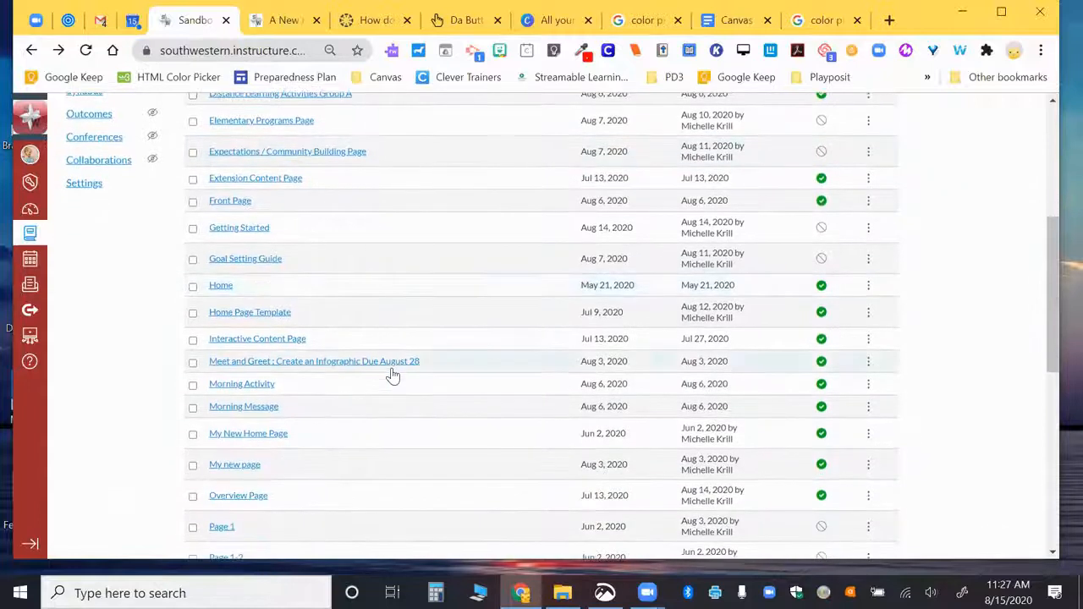
left_click(266, 312)
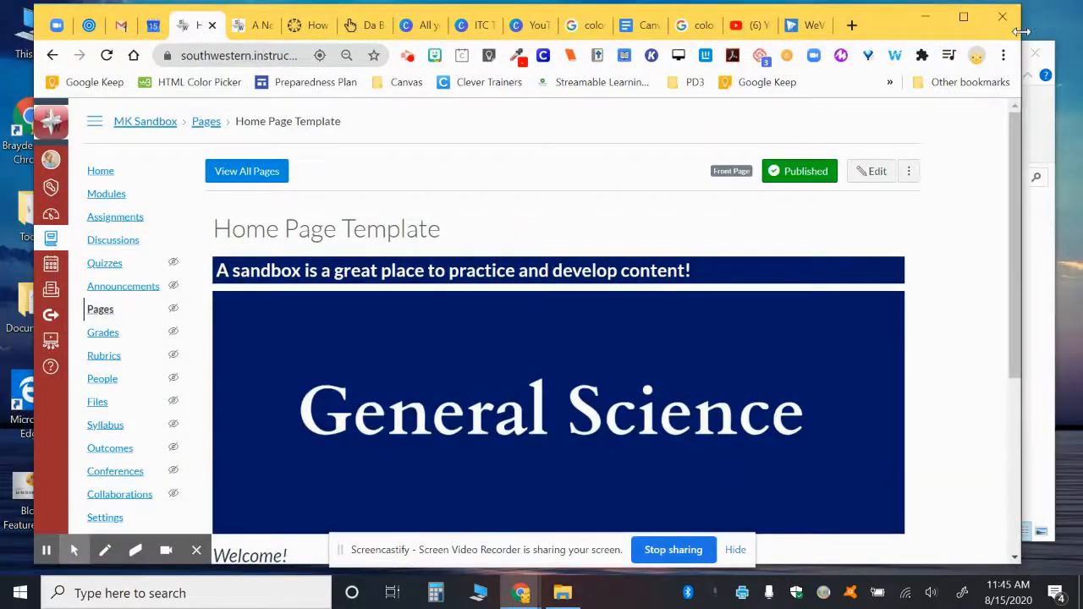
Step: Narrow and then re-widen the browser window while the Home Page Template shows
left_click_drag(1042, 60, 1056, 27)
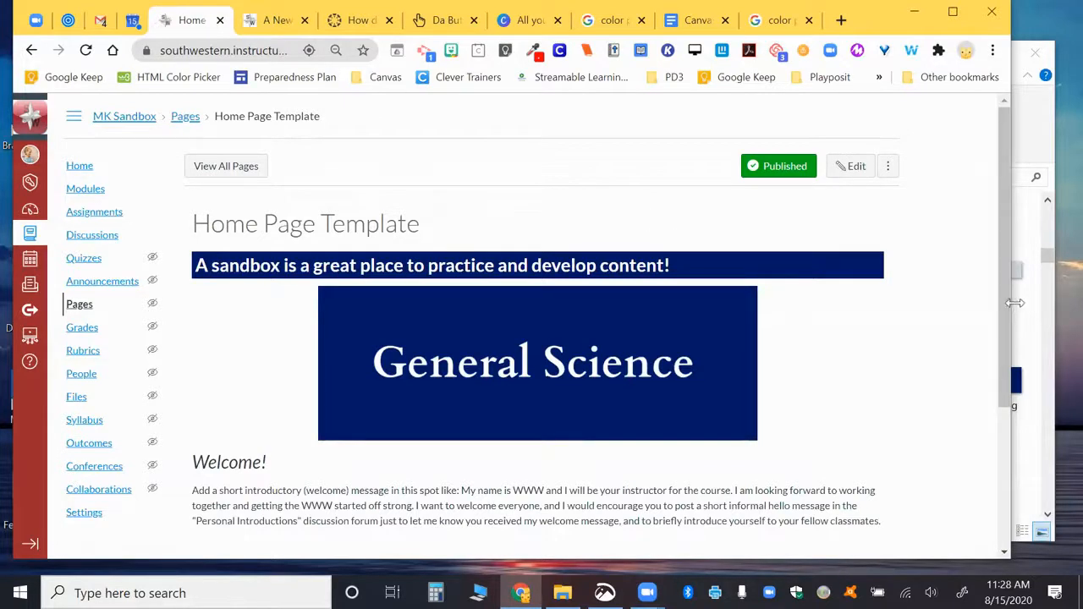
left_click_drag(1015, 303, 1066, 315)
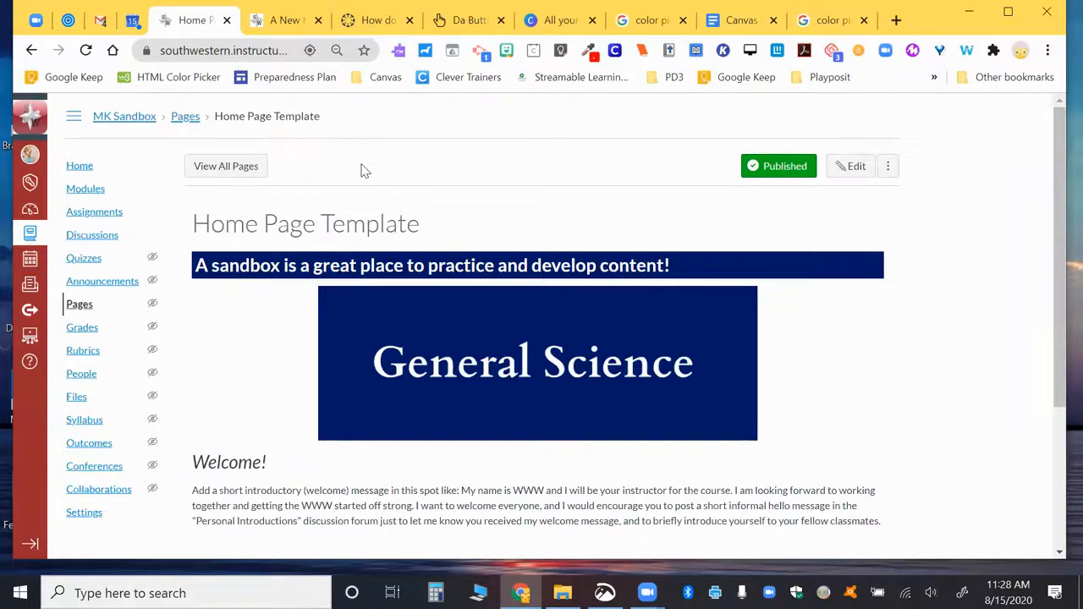
Step: Bring the Canvas Home Pages notes to the front, scrolled up to the top
left_click(843, 23)
left_click(746, 23)
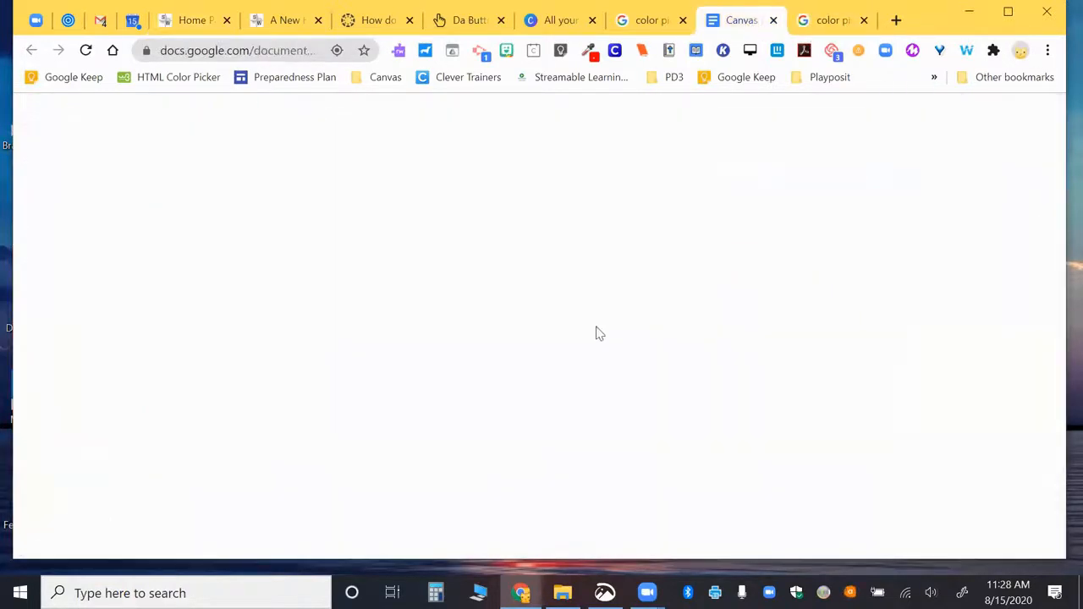
scroll(597, 333, "up", 15)
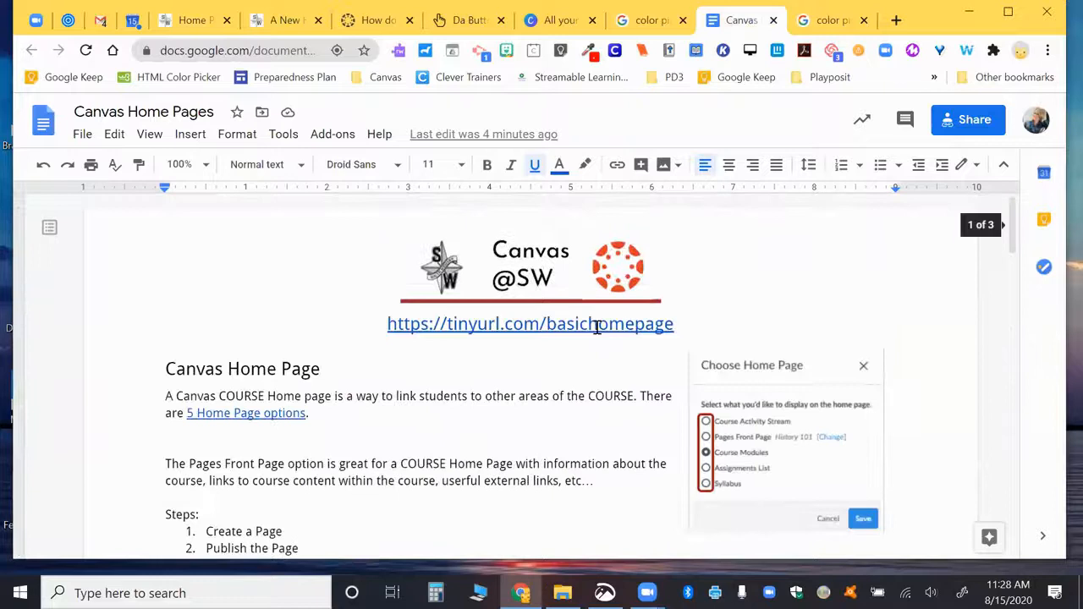